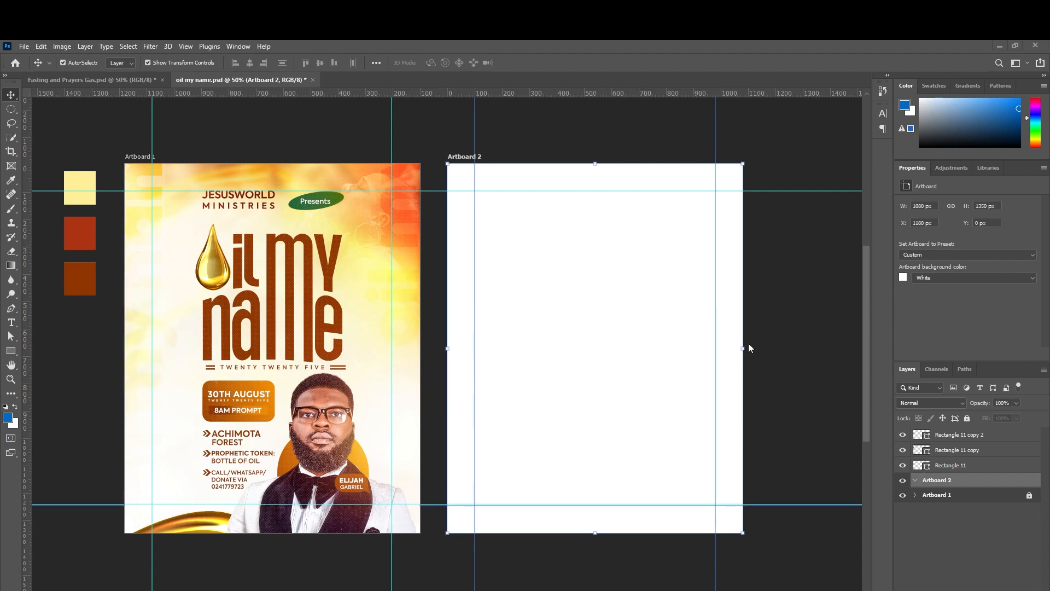
Draw a rectangle over all of Artboard 2, fill it rust red #ab3313, then deselect.
click(13, 351)
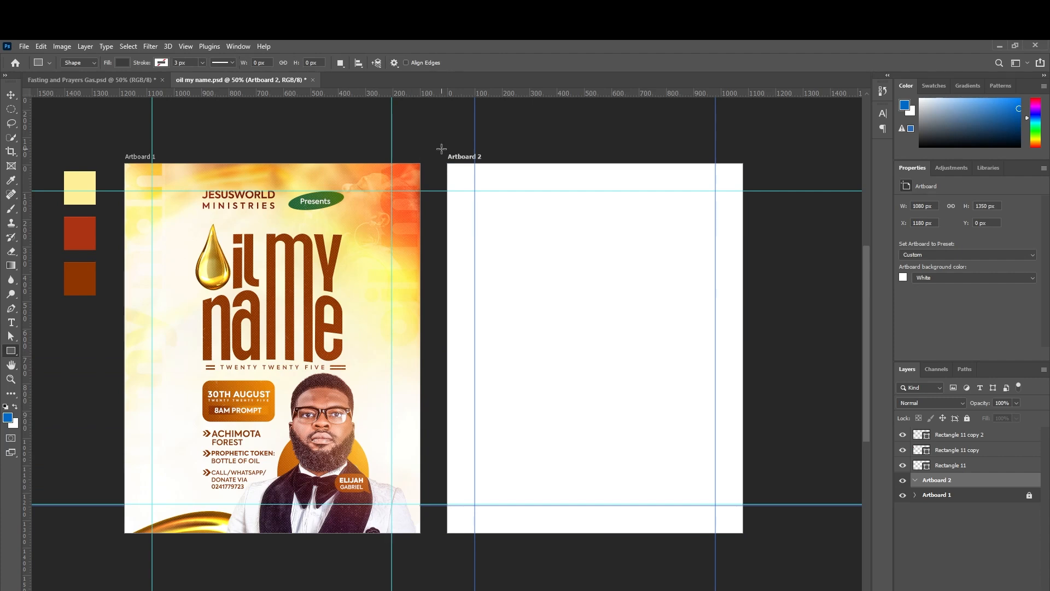
drag(442, 153, 753, 533)
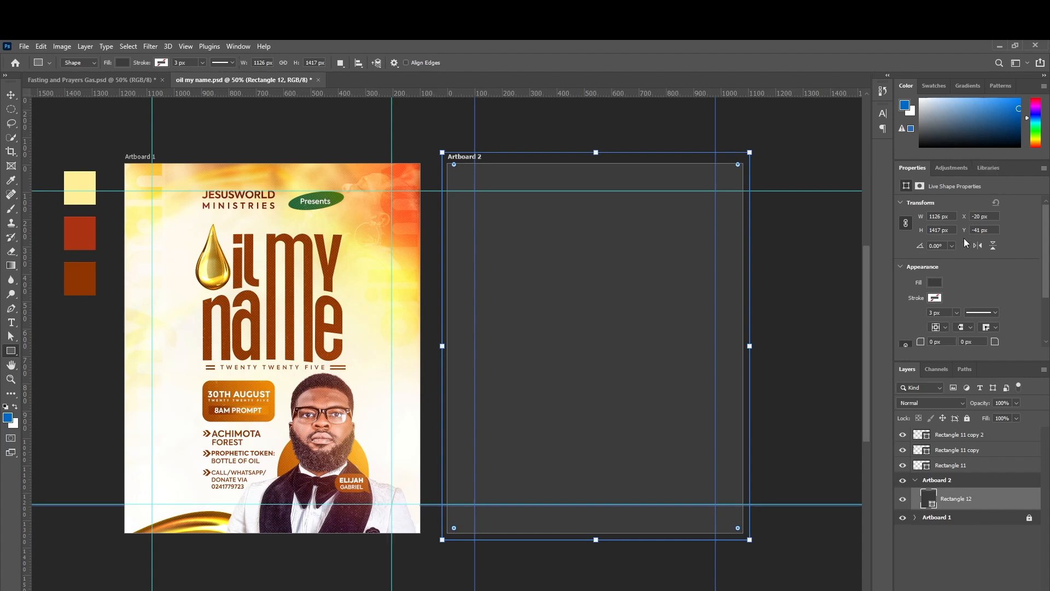
click(935, 282)
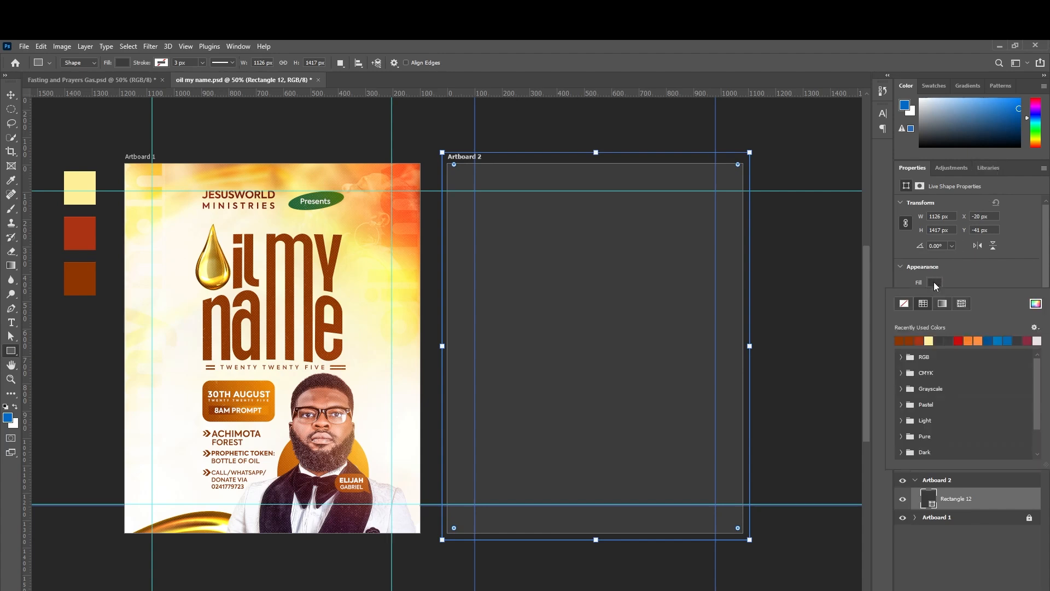
click(924, 338)
click(1036, 303)
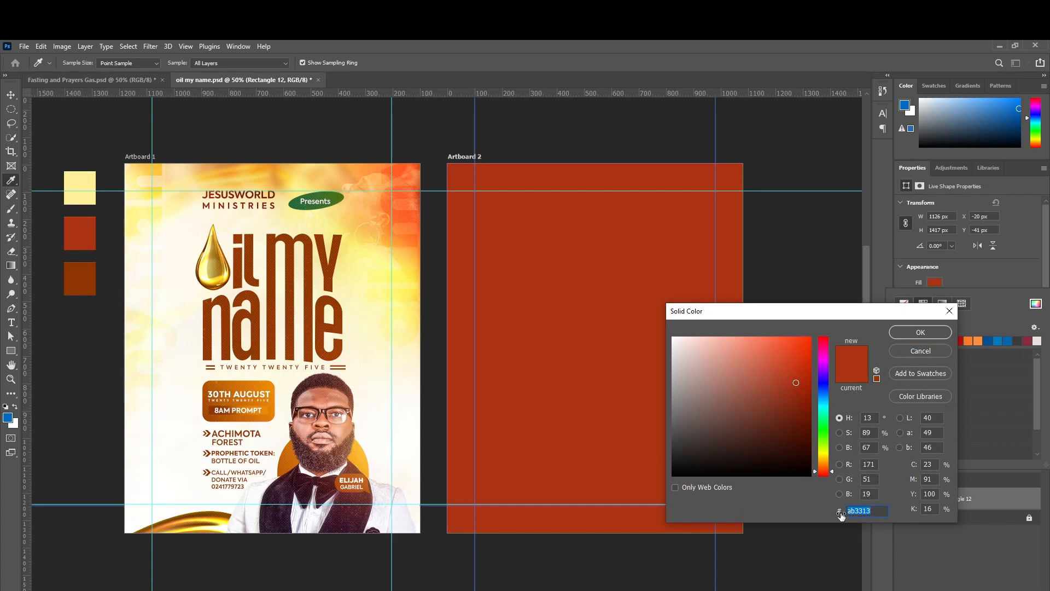
click(917, 337)
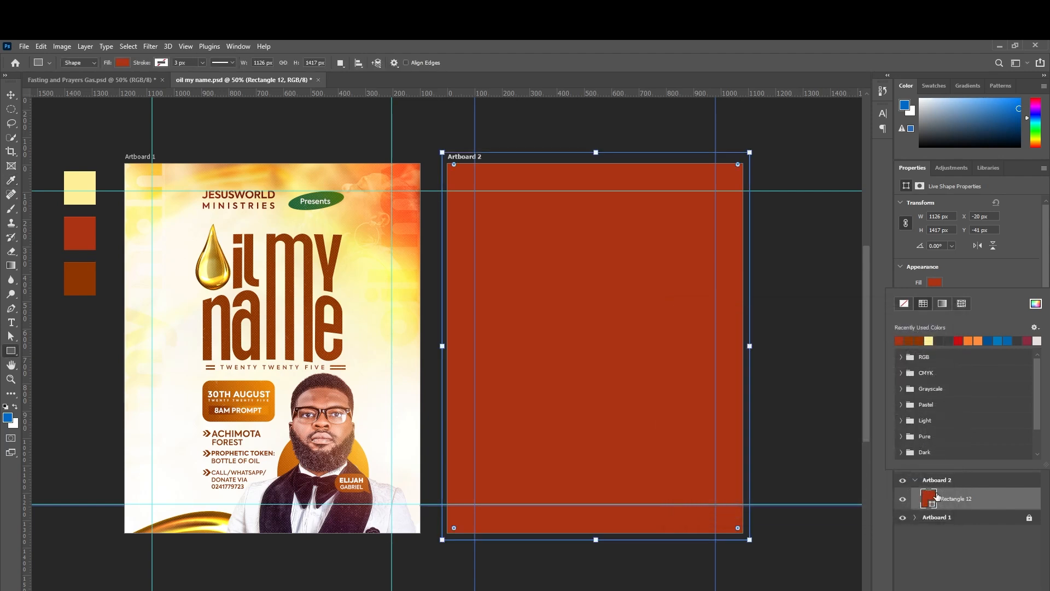
click(11, 96)
click(782, 317)
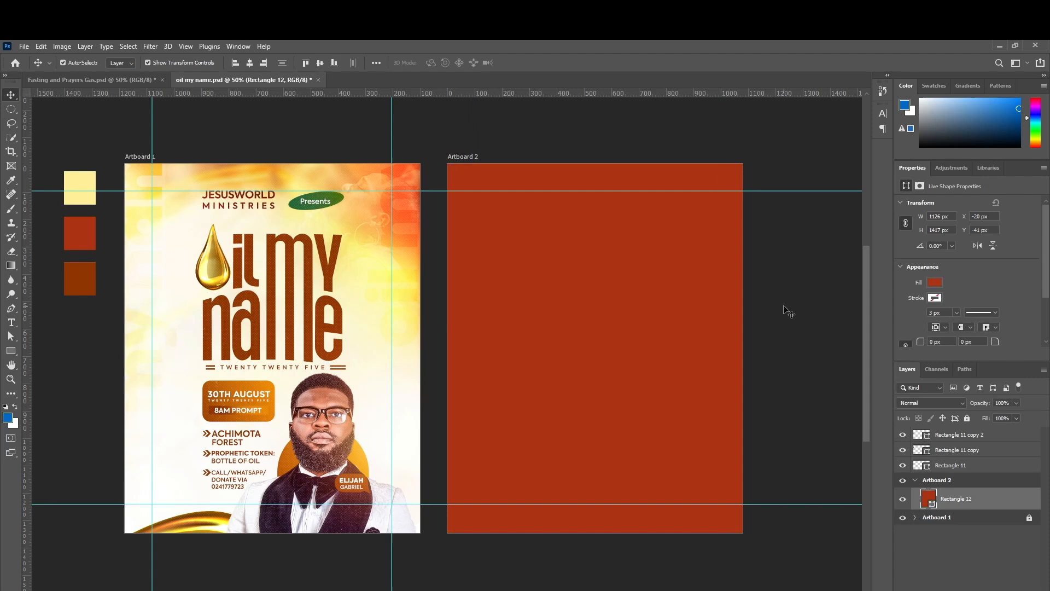
Duplicate the red rectangle and fill the copy pale yellow #fff098 sampled from the swatch.
click(668, 313)
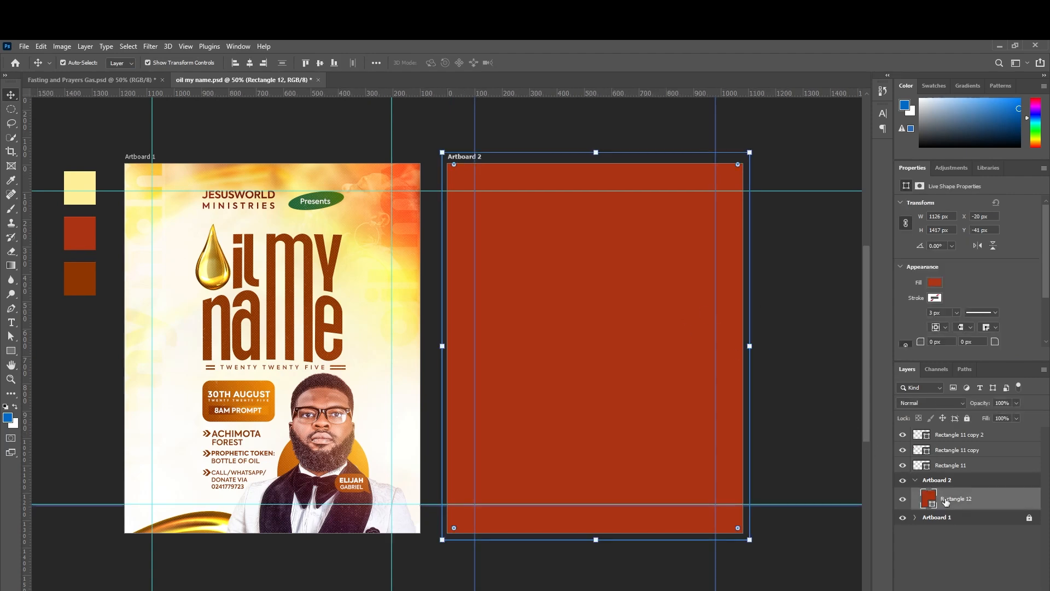
key(ctrl+j)
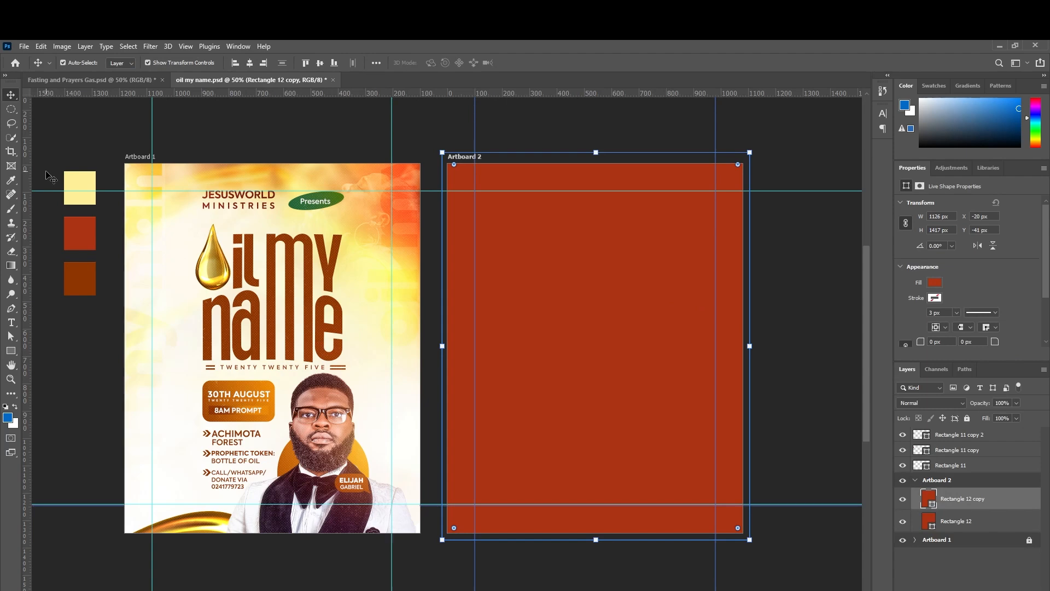
click(930, 283)
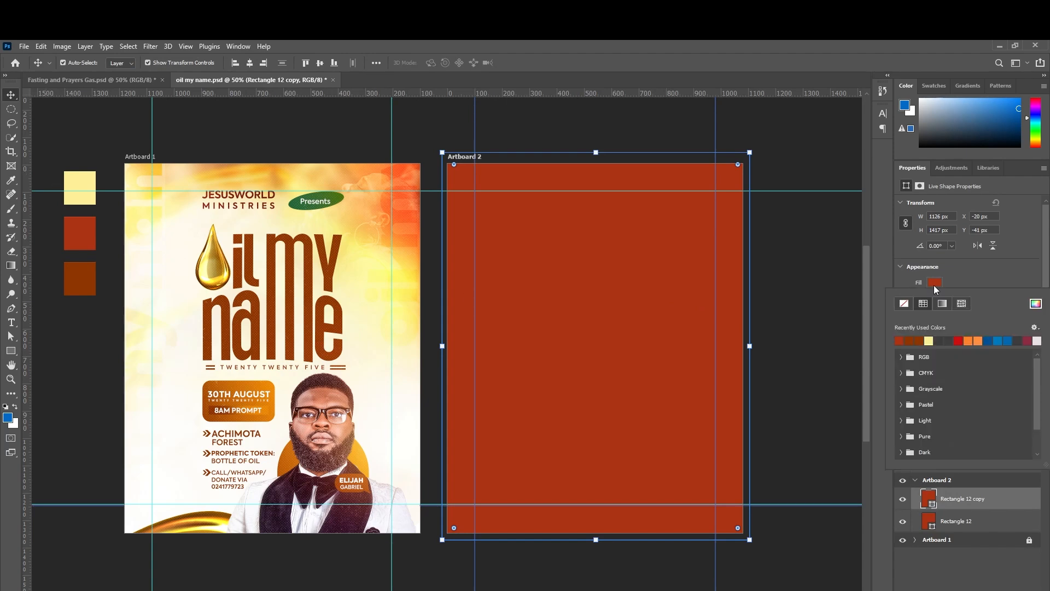
click(1035, 304)
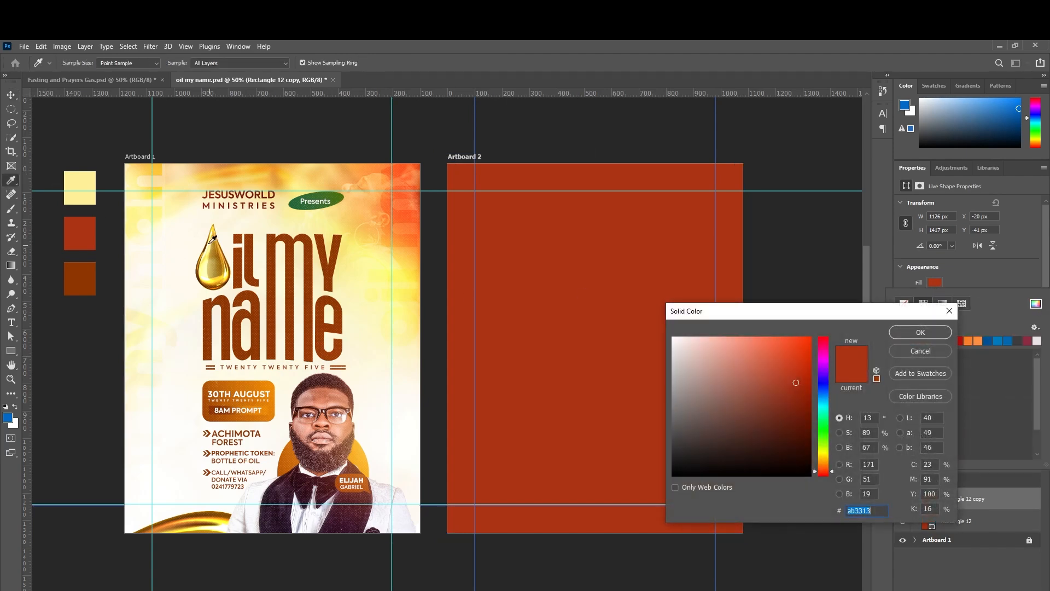
click(79, 181)
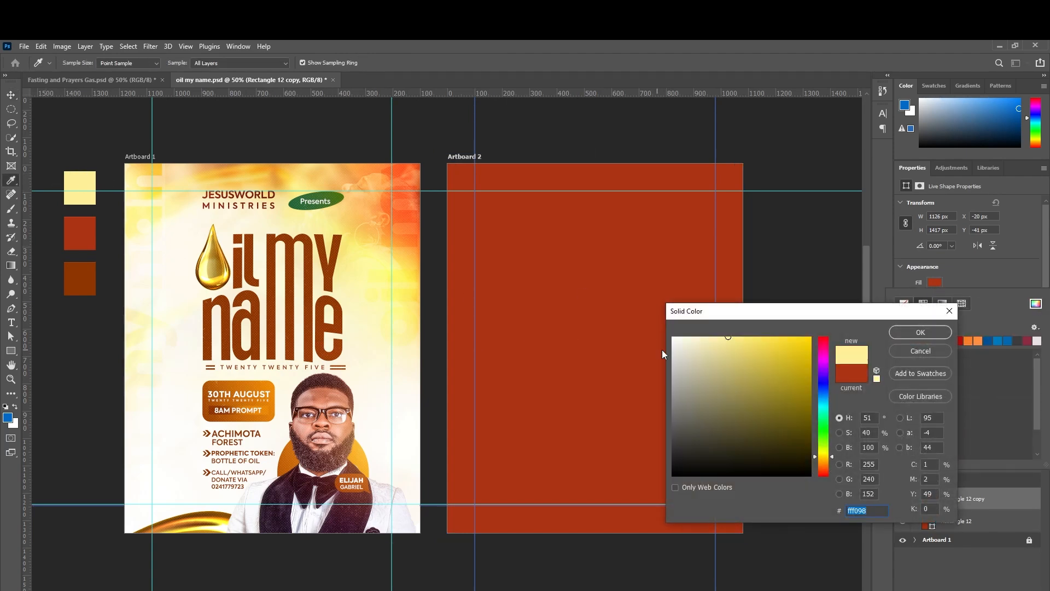
click(902, 333)
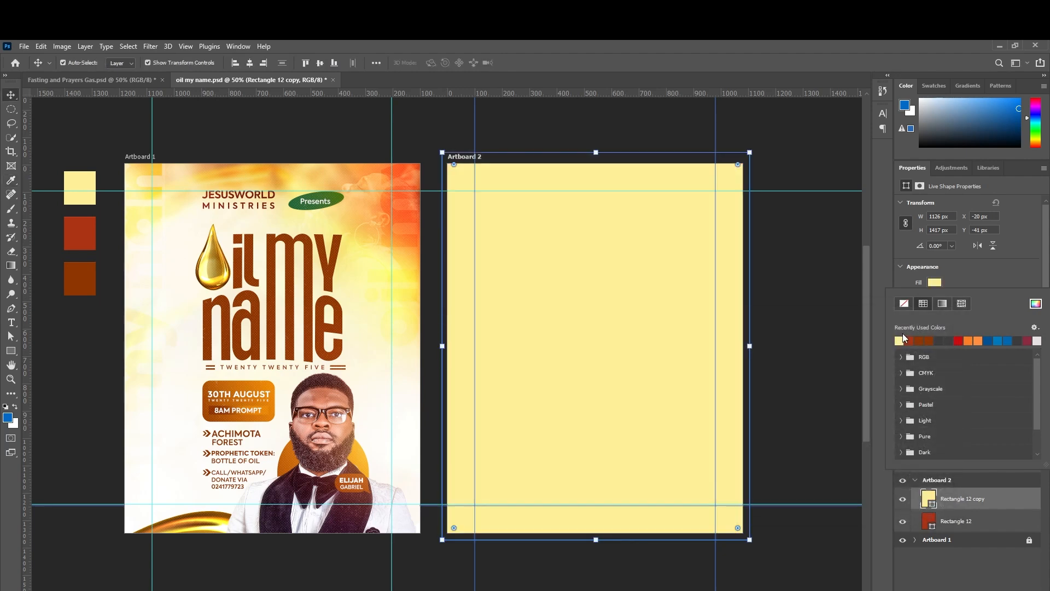
click(930, 502)
click(936, 289)
click(1036, 304)
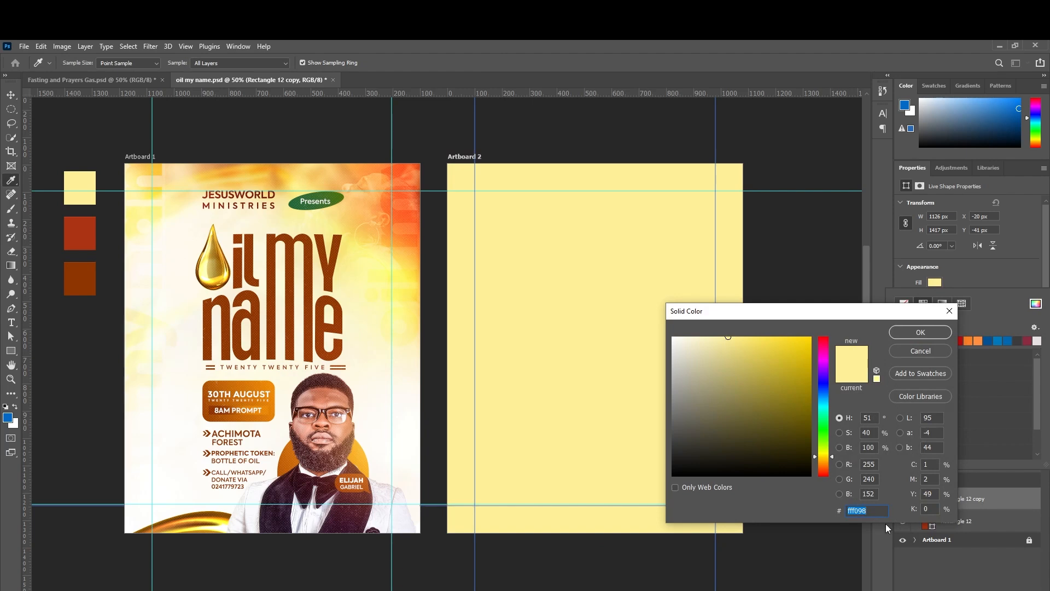
click(929, 336)
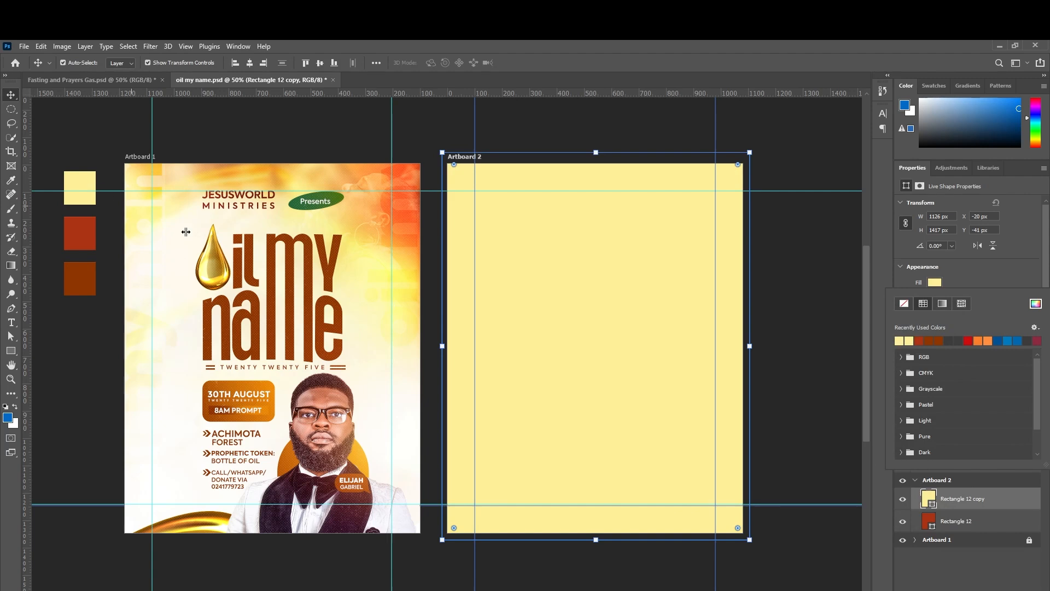
Rasterize the Rectangle 12 copy layer into pixels.
right_click(980, 502)
key(Escape)
right_click(980, 502)
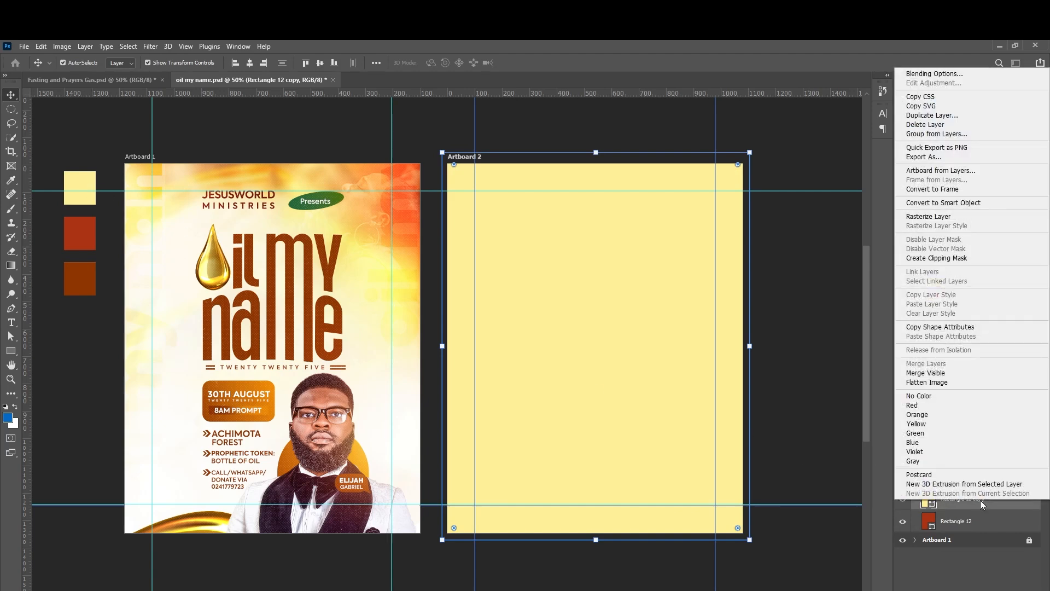
click(941, 216)
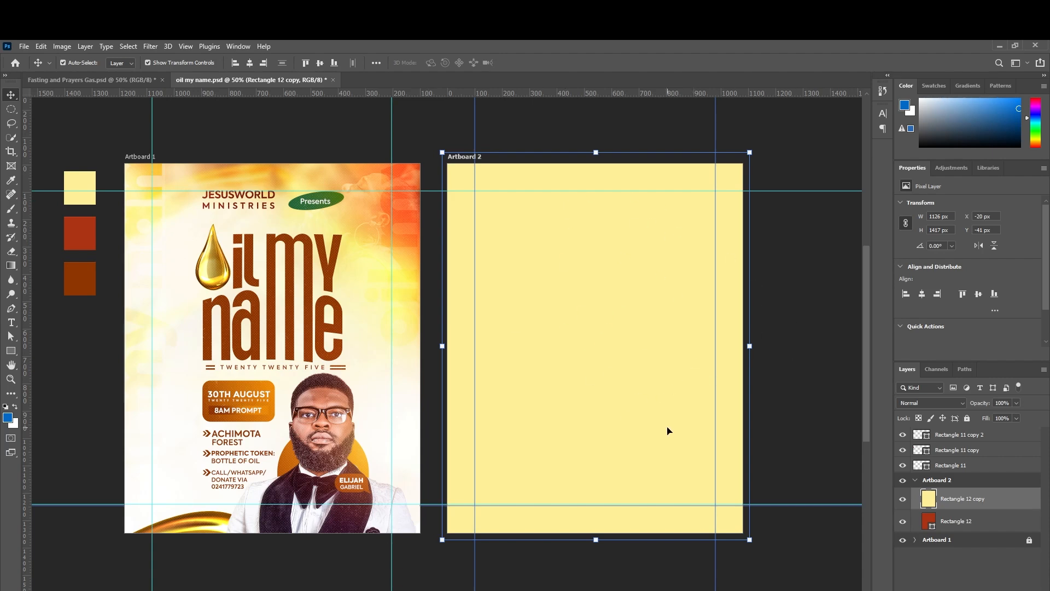
Erase the lower yellow area with an enlarged 0%-hardness eraser to reveal the red beneath.
click(12, 253)
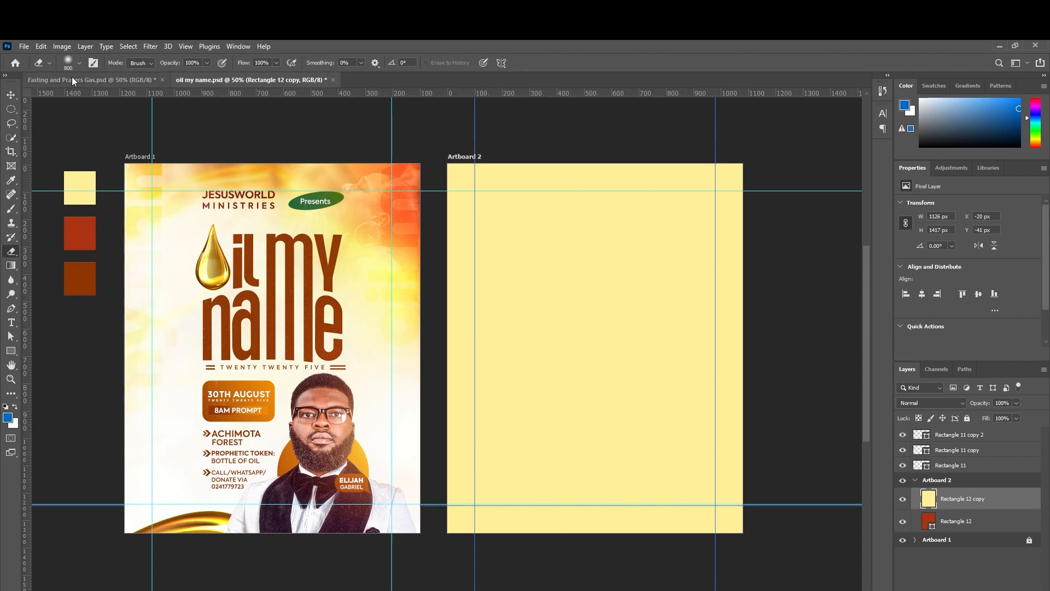
click(80, 63)
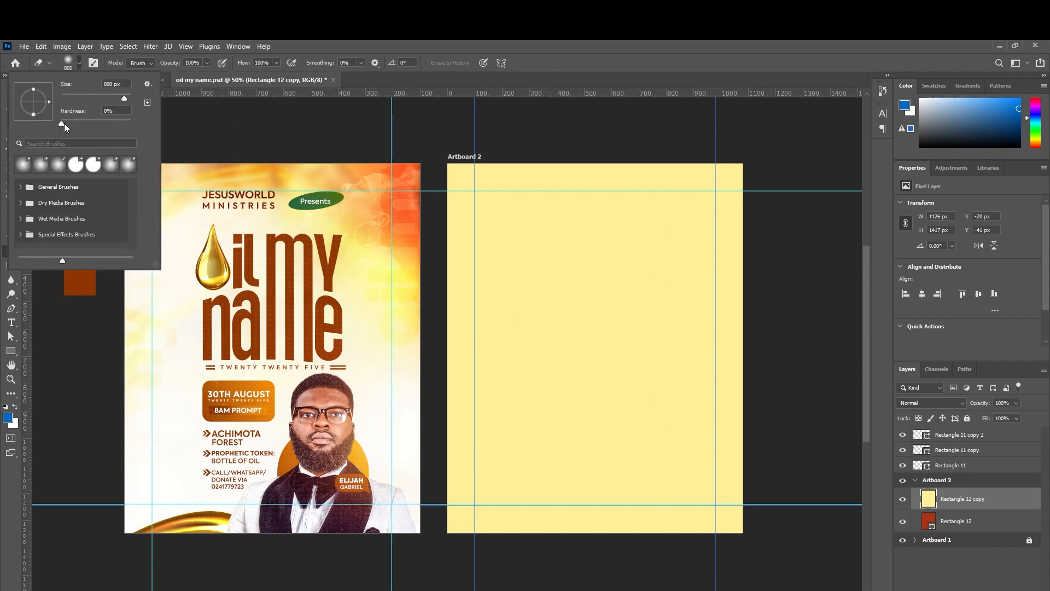
click(57, 123)
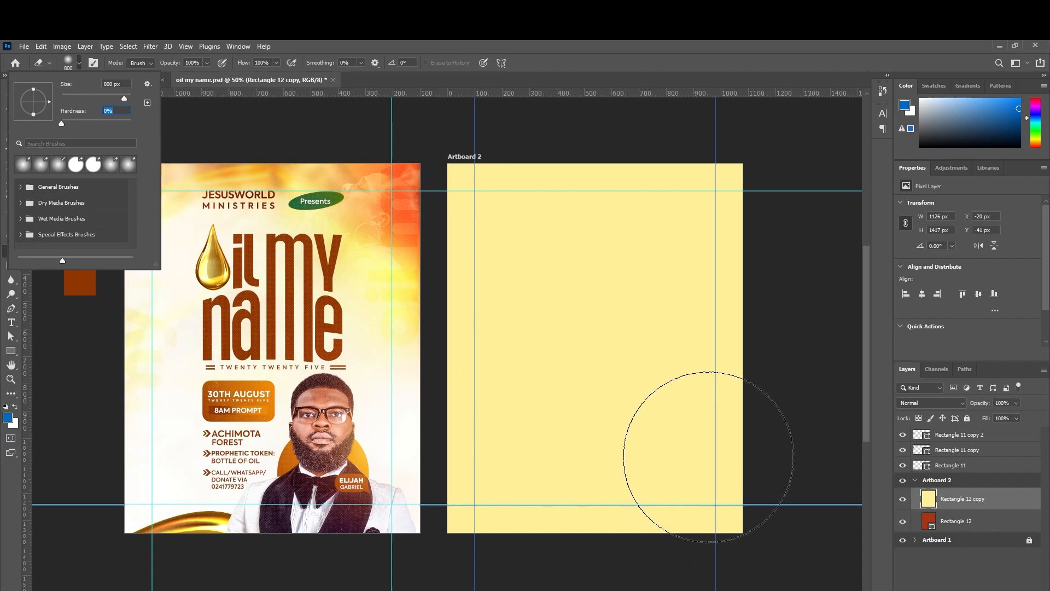
click(709, 457)
key(bracketright)
key(bracketright)
key(bracketright)
key(bracketright)
key(bracketright)
key(bracketright)
key(bracketright)
key(bracketright)
key(bracketright)
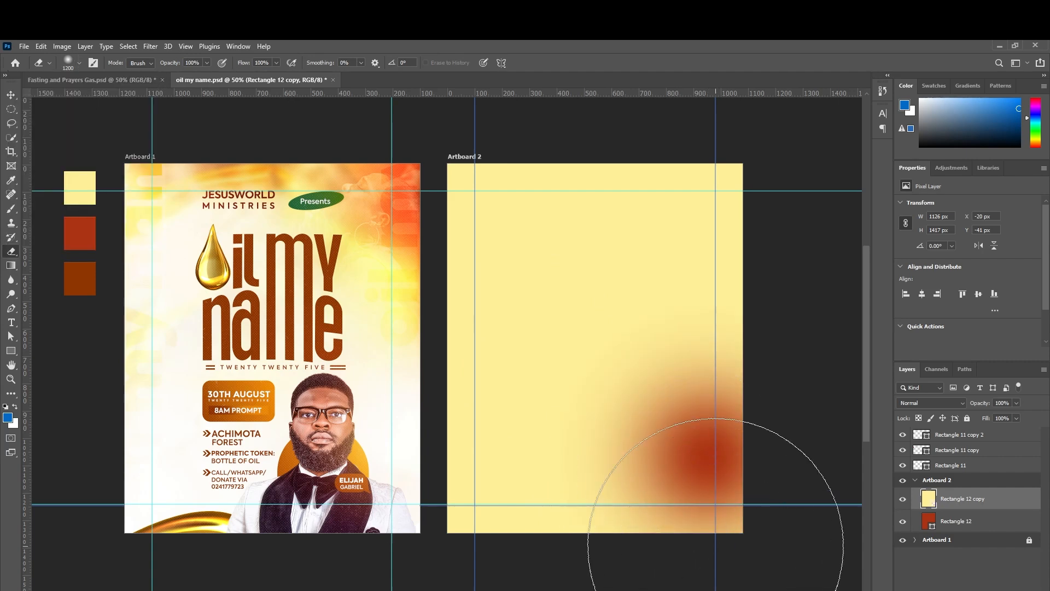
key(bracketright)
key(bracketright)
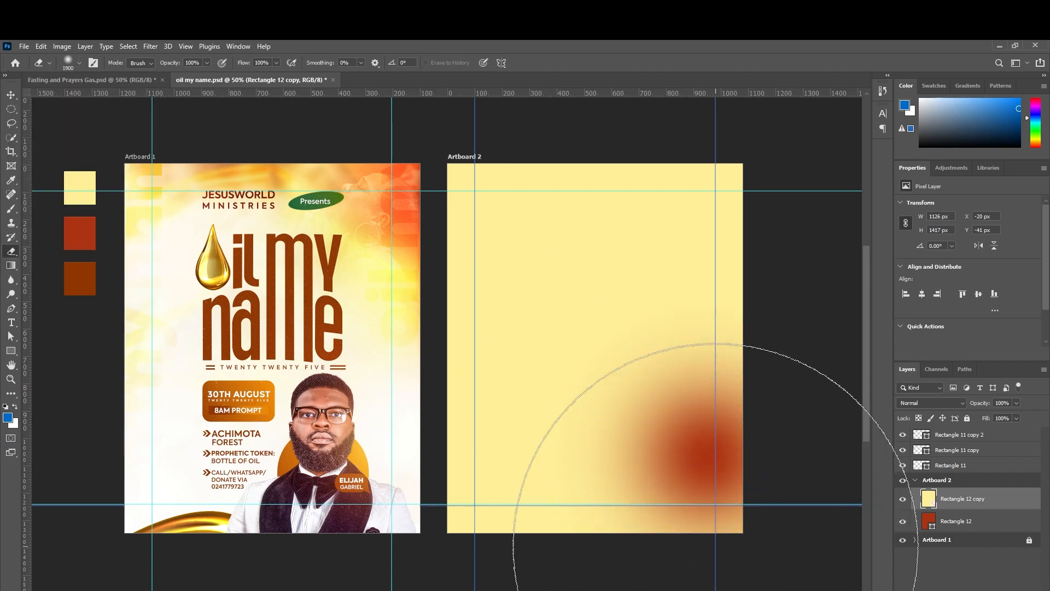
drag(715, 545, 440, 543)
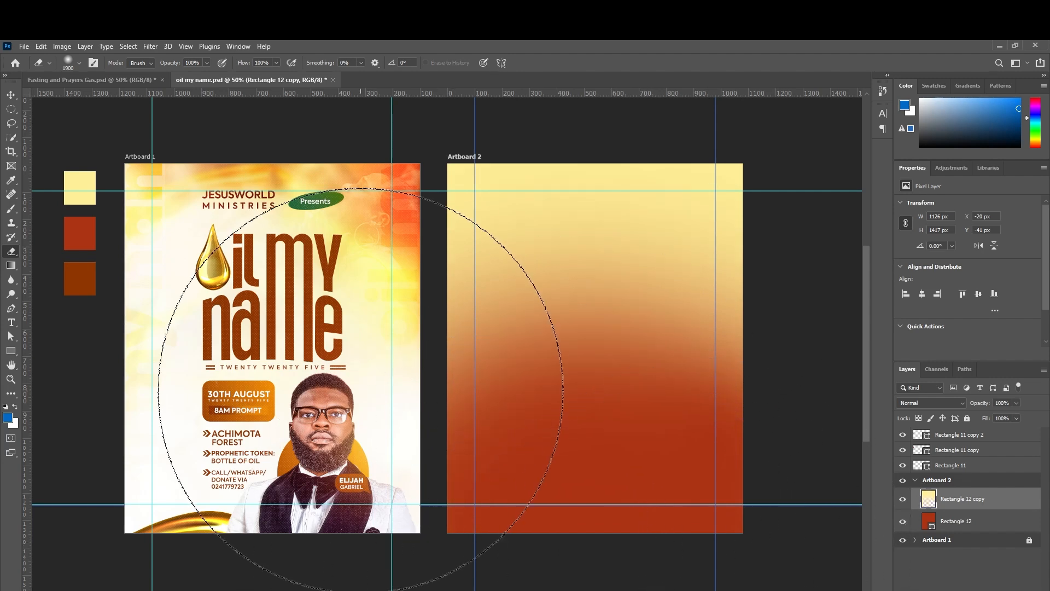
click(10, 97)
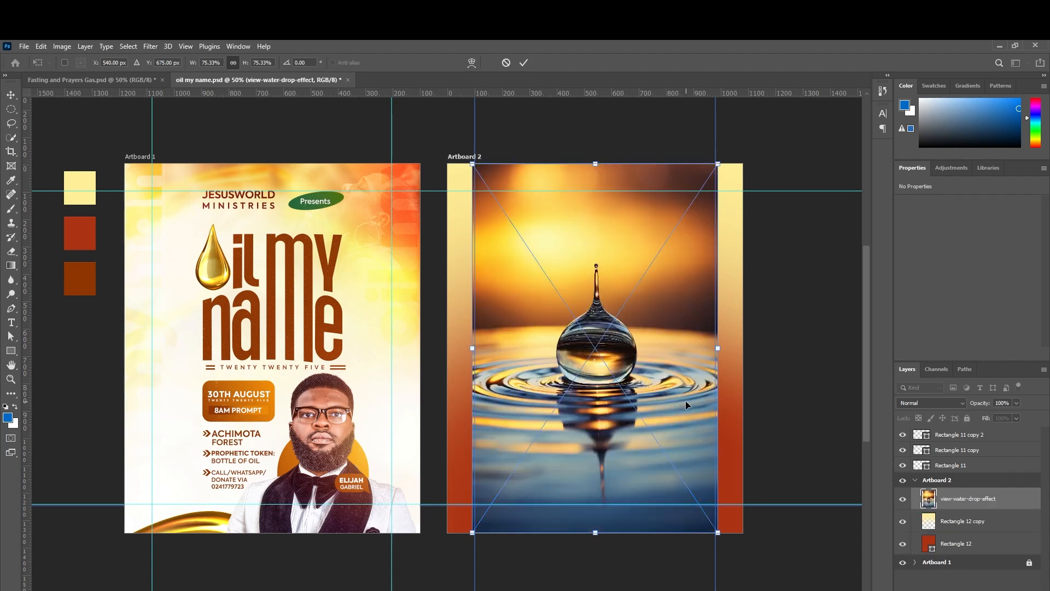
Stretch the placed water-drop photo past the artboard edges and set its blend mode to Hard Light.
drag(472, 347, 730, 355)
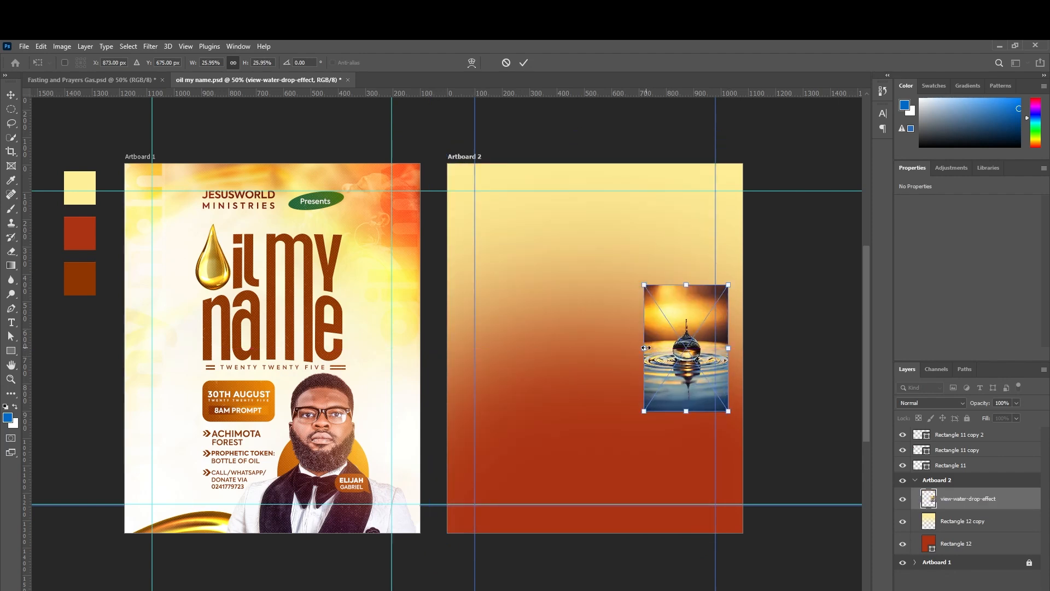
drag(645, 348, 596, 358)
drag(481, 367, 481, 367)
key(Return)
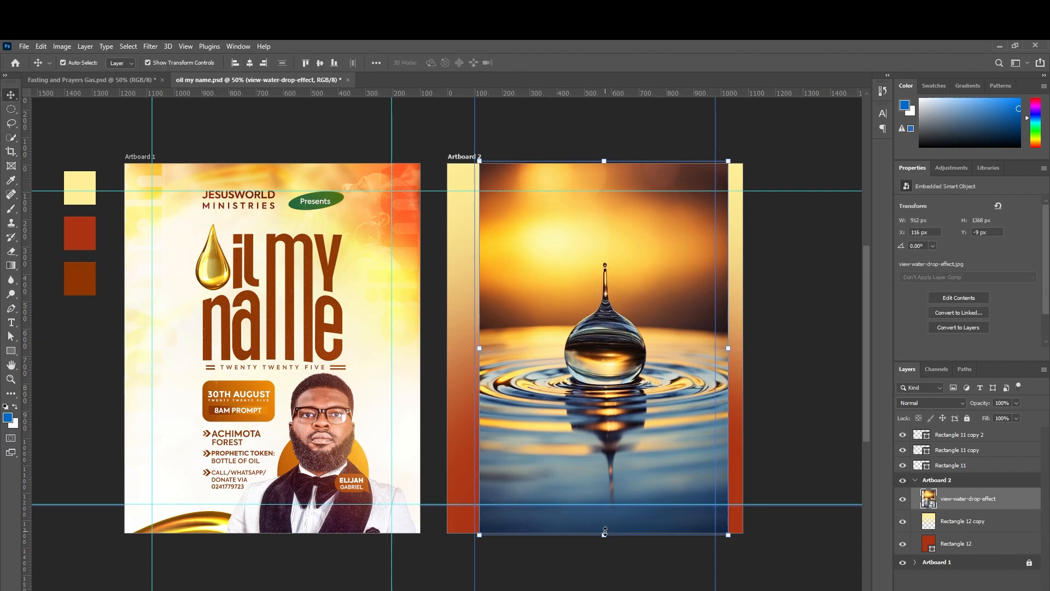
drag(604, 532, 603, 558)
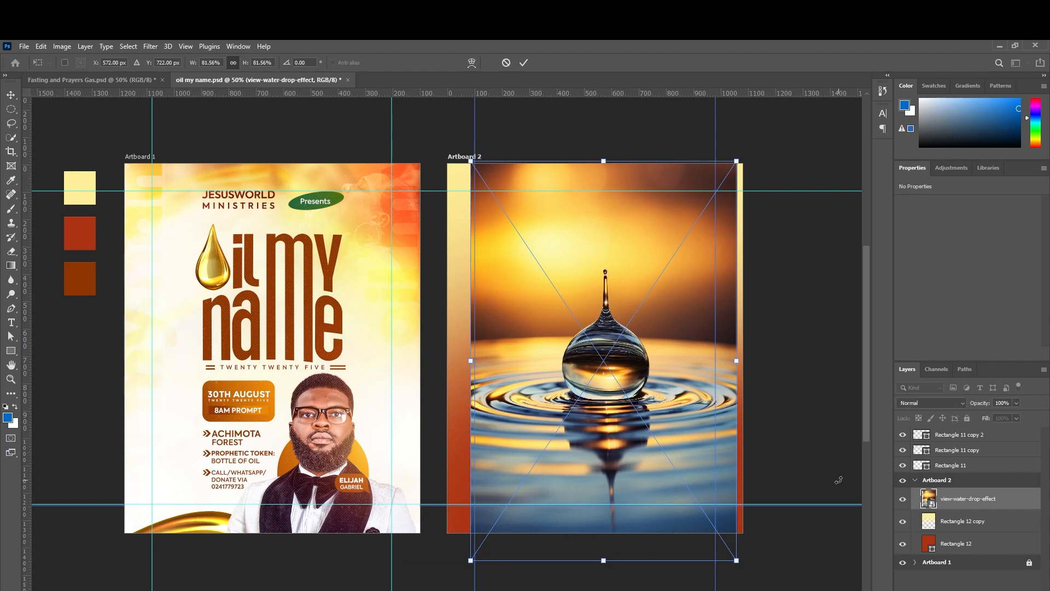
key(Return)
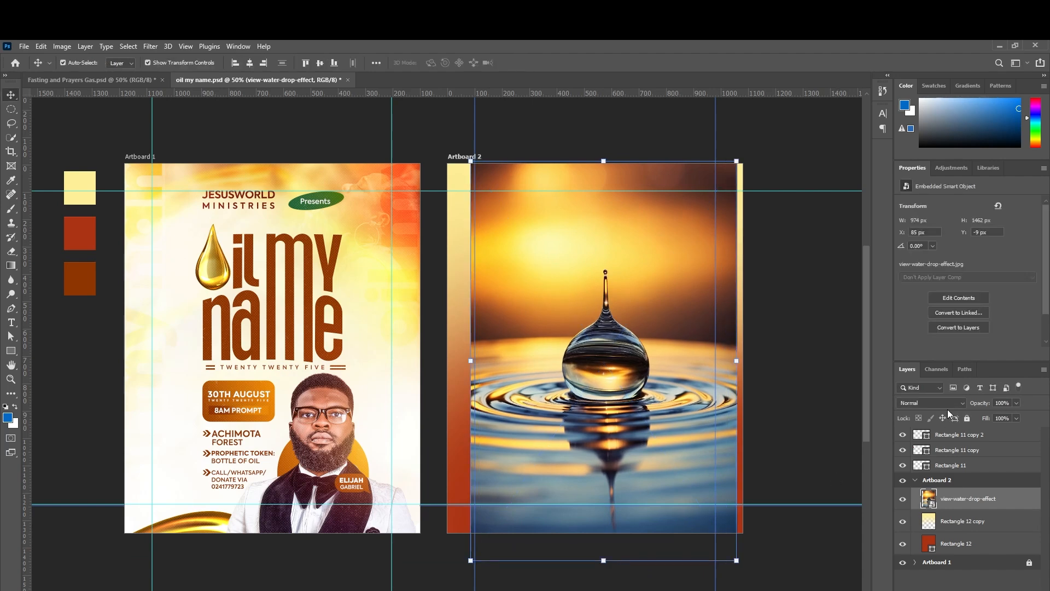
click(949, 407)
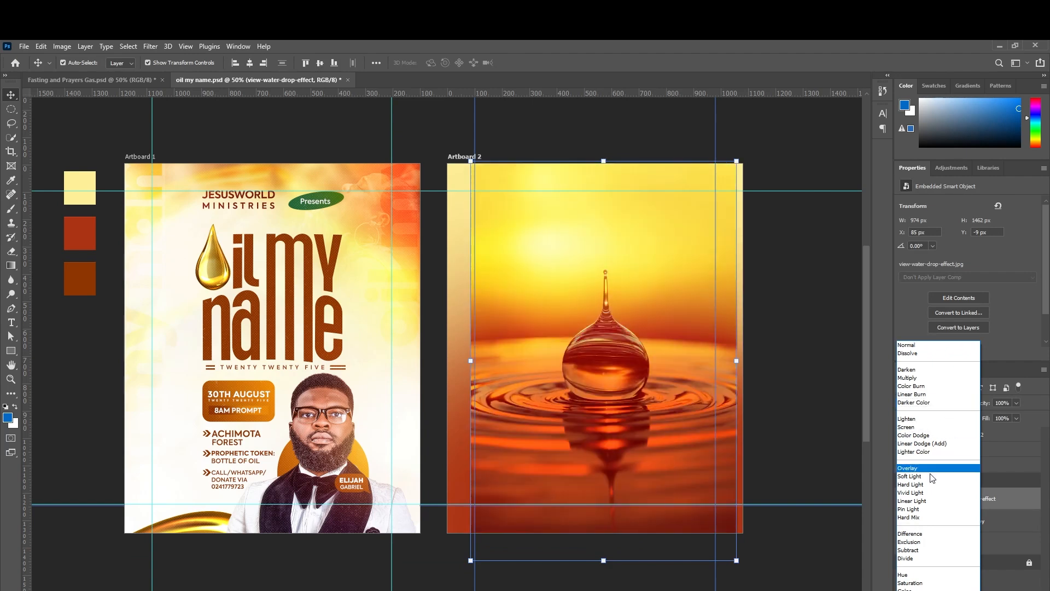
click(906, 484)
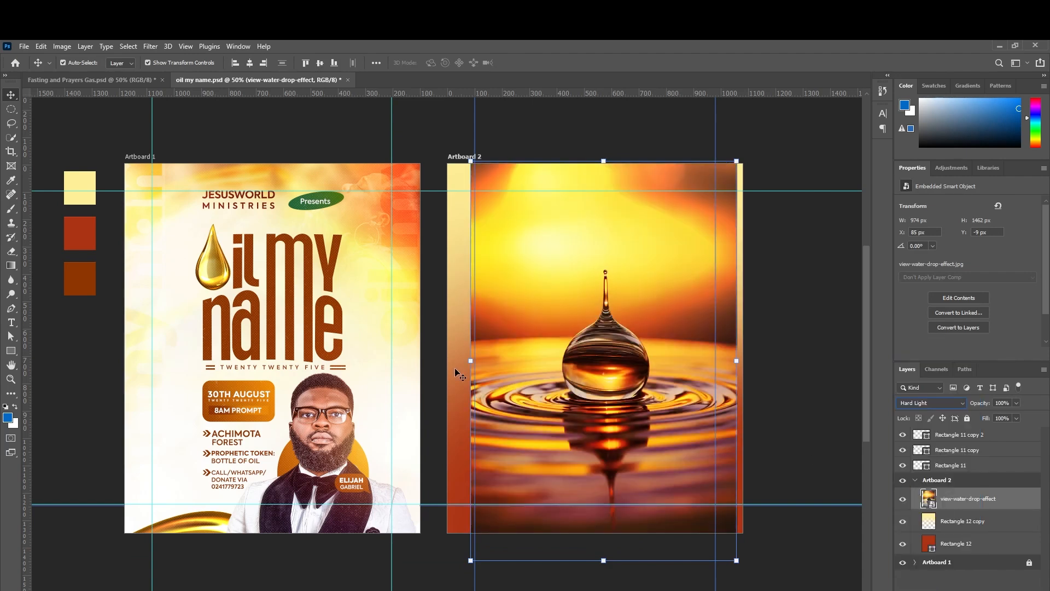
Free-transform the water-drop photo larger and shift it down-left so the drop sits lower.
key(ctrl+t)
drag(471, 364, 442, 369)
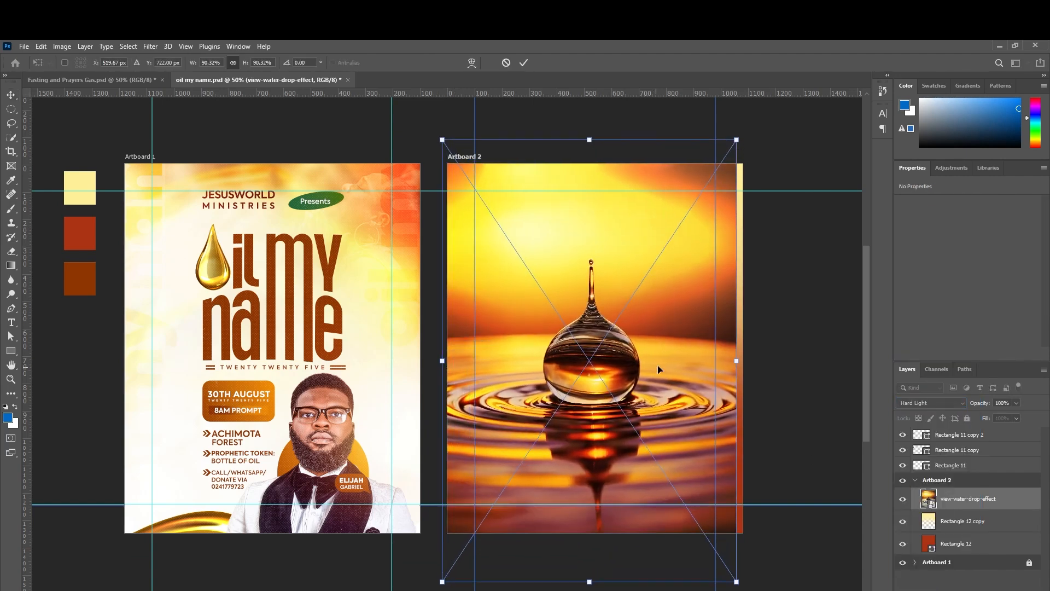
drag(736, 361, 825, 351)
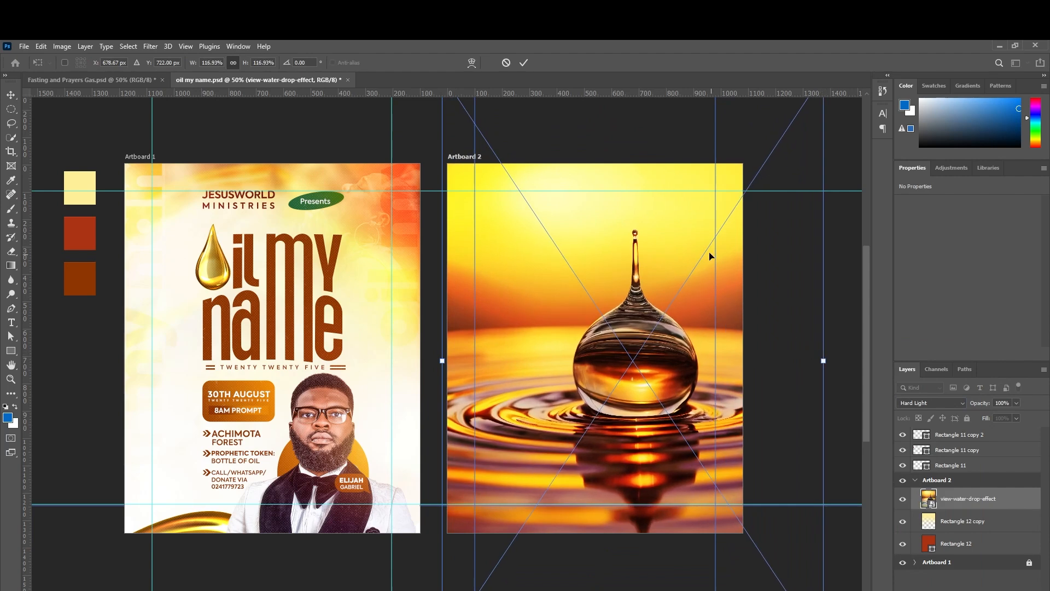
drag(643, 215, 619, 303)
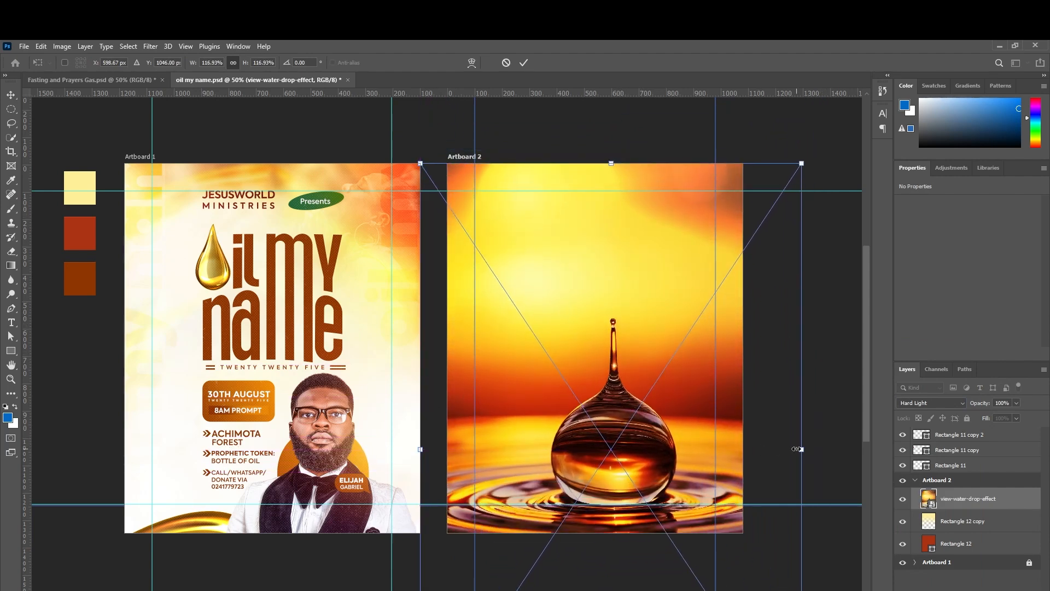
drag(800, 449, 844, 449)
drag(675, 335, 627, 362)
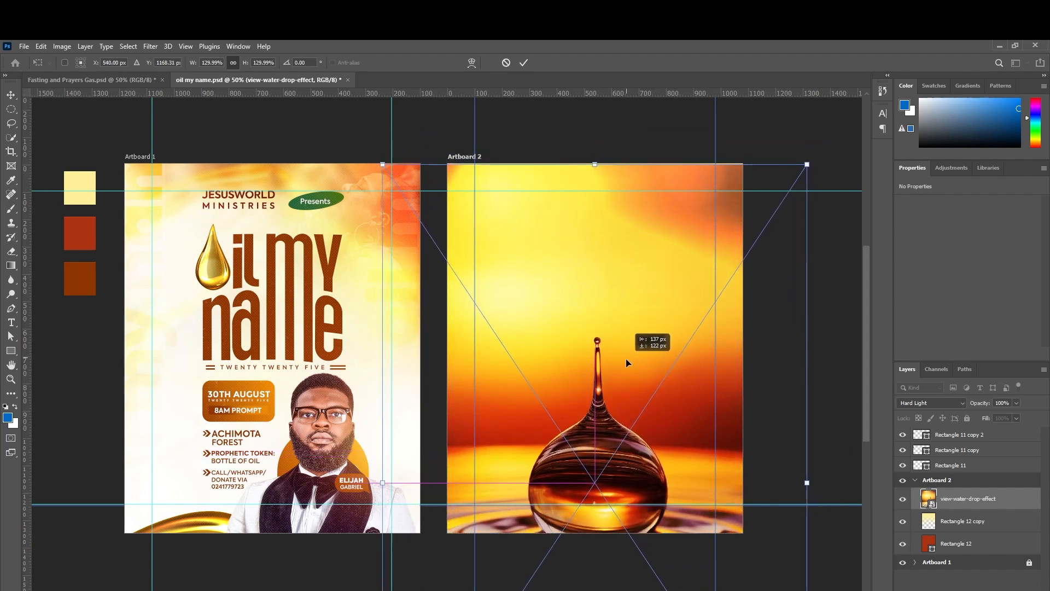
drag(625, 359, 625, 356)
key(Return)
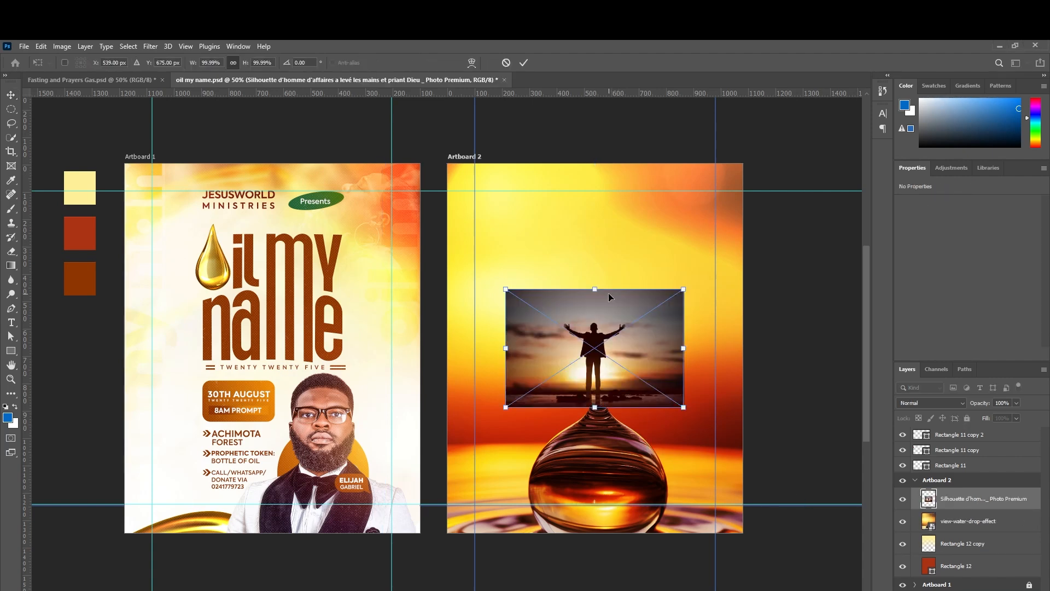
Enlarge the silhouette photo upward and blend it in Linear Light.
drag(596, 287, 589, 313)
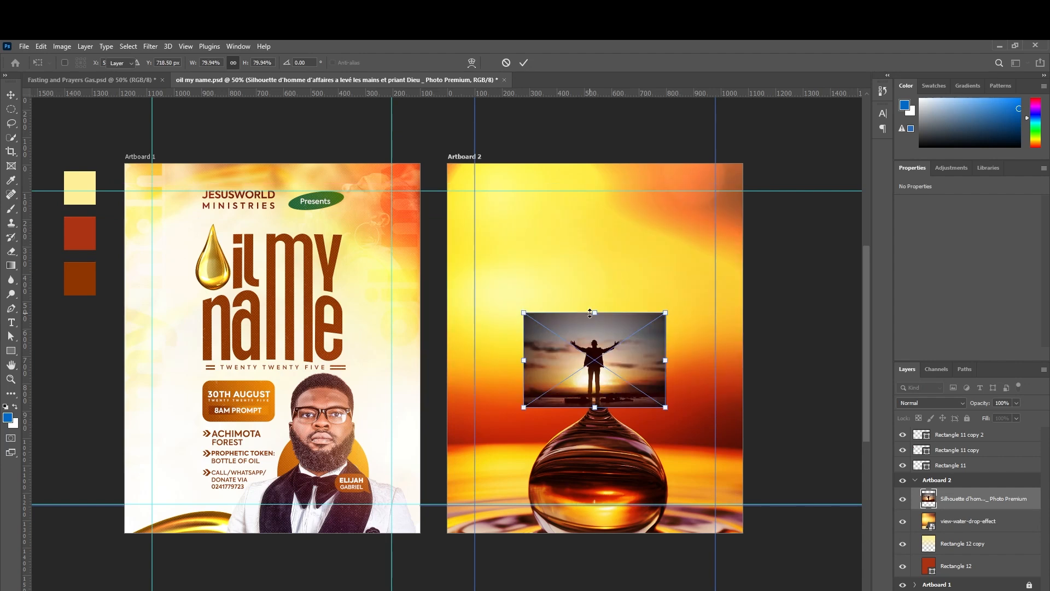
key(Return)
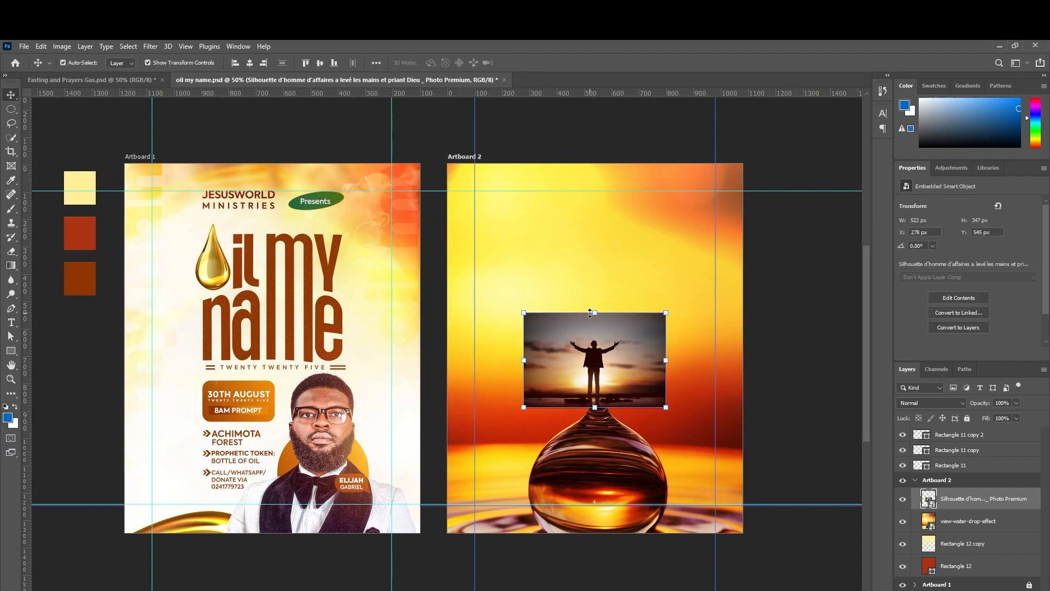
drag(590, 312, 566, 198)
key(Return)
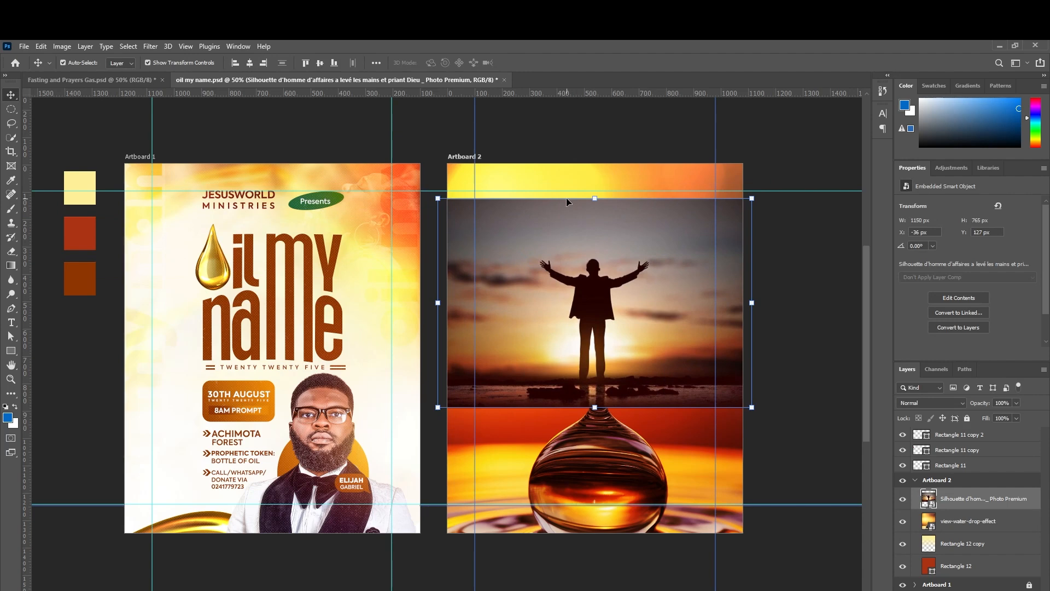
click(953, 403)
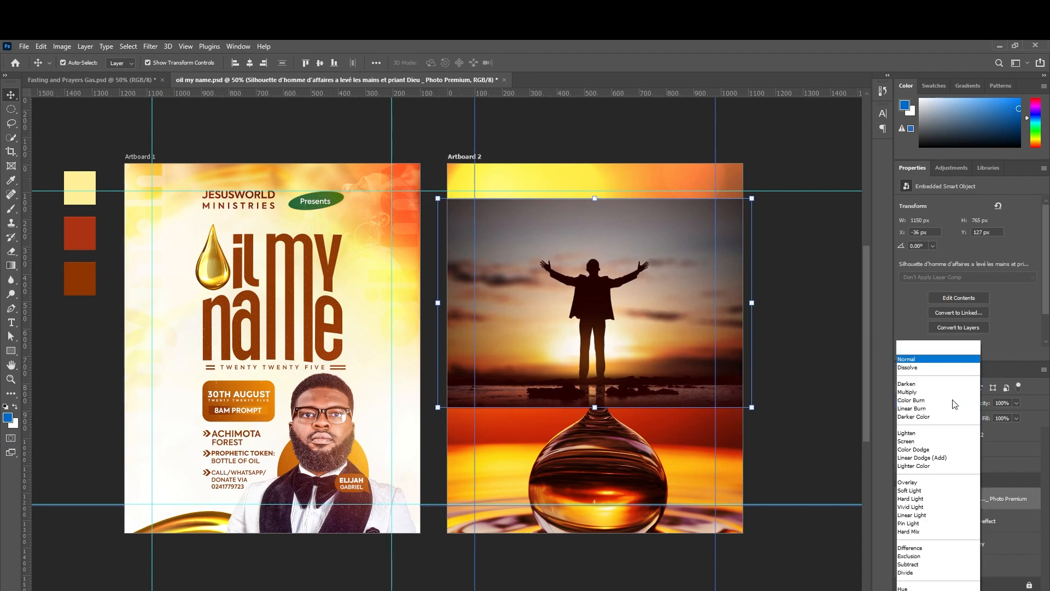
click(994, 436)
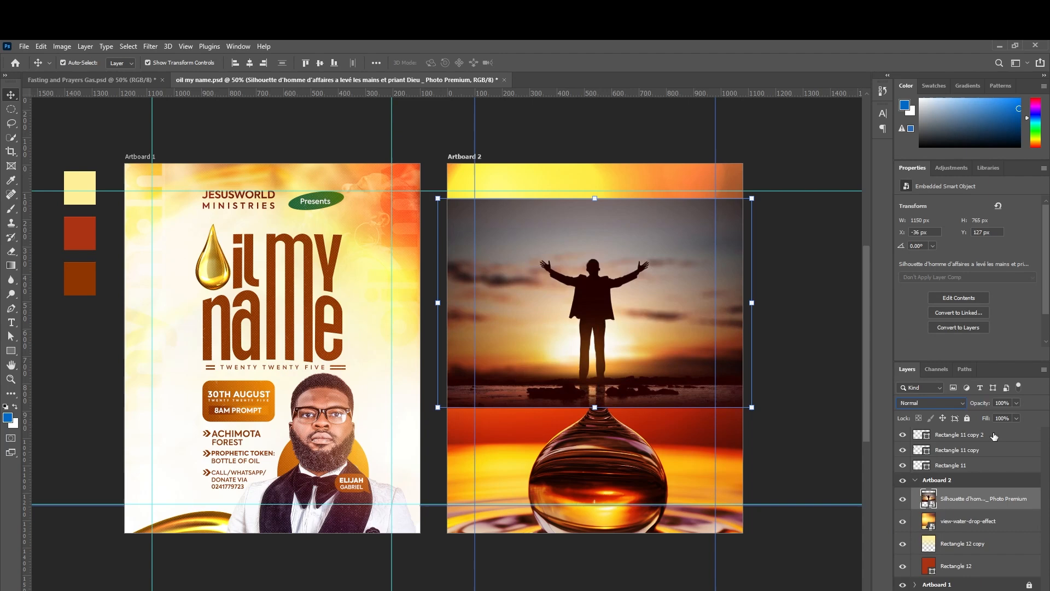
click(959, 403)
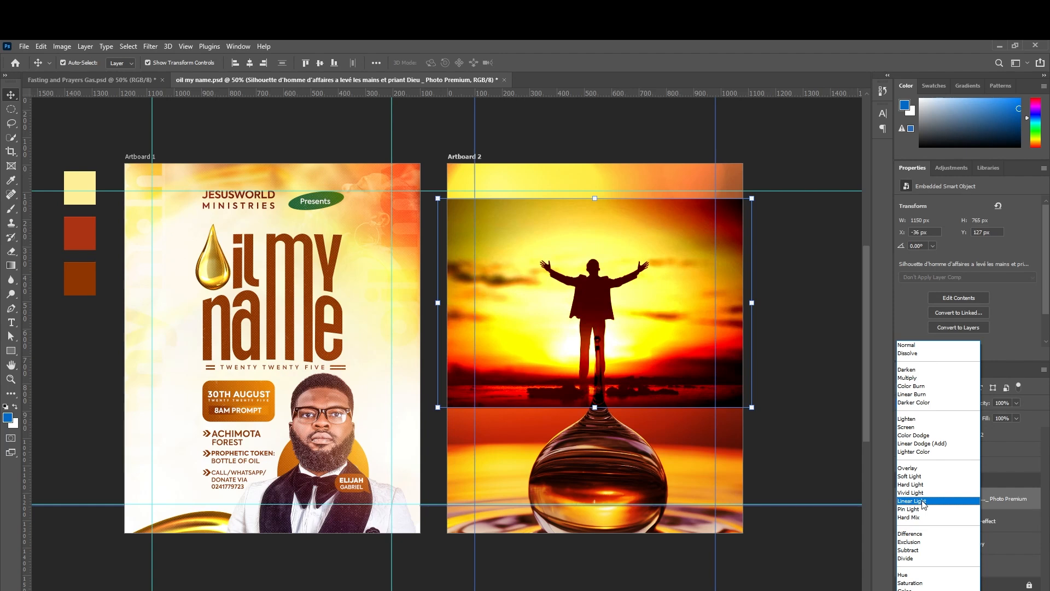
click(923, 501)
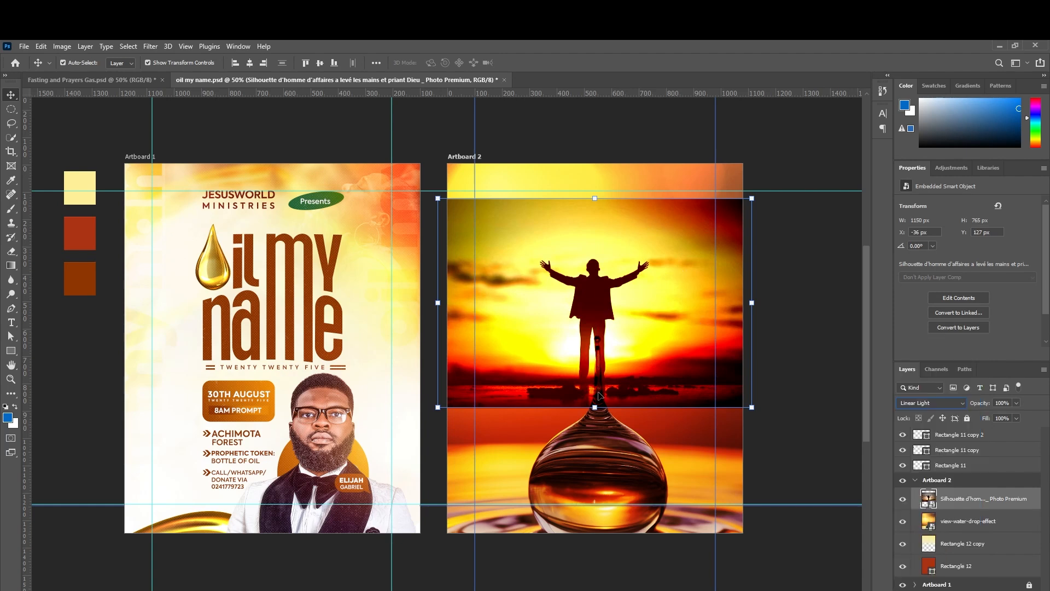
Scale the silhouette up further and move it down-left to cover Artboard 2.
drag(595, 407, 595, 525)
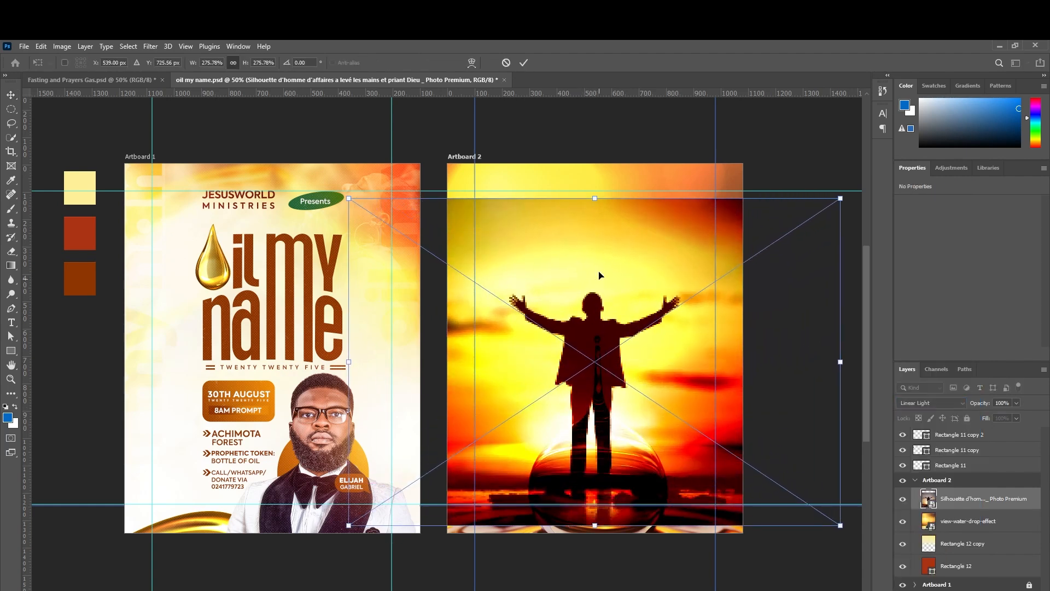
drag(595, 198, 595, 144)
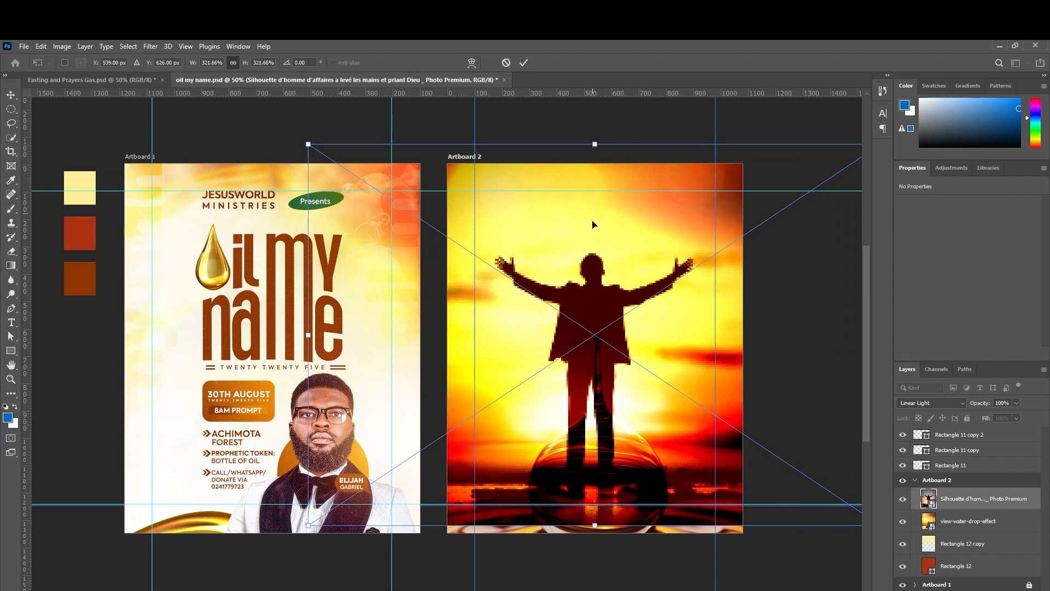
drag(595, 292, 525, 303)
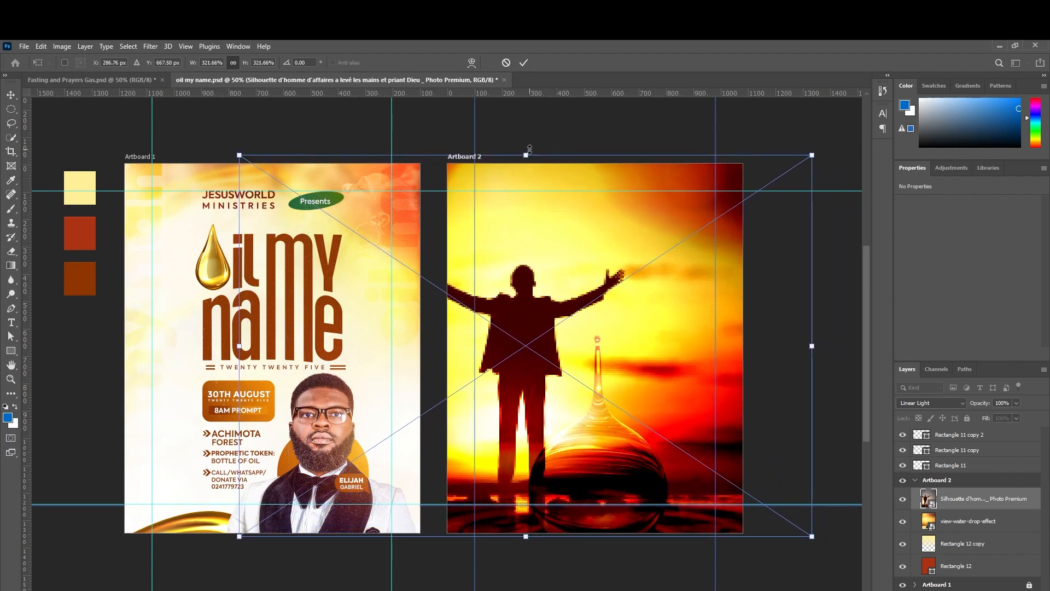
drag(530, 154, 522, 119)
drag(516, 273, 505, 307)
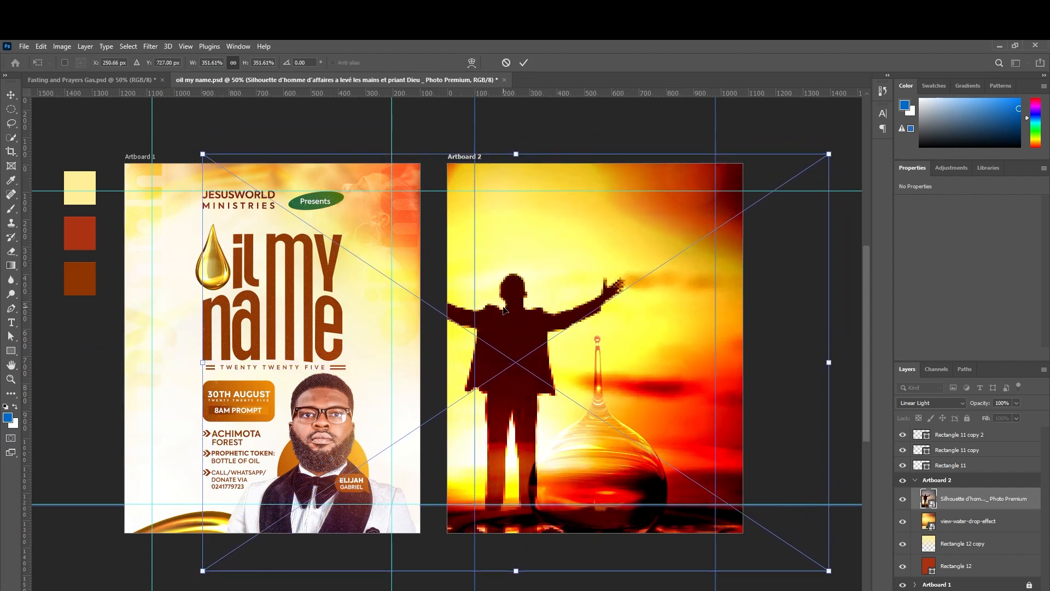
click(520, 63)
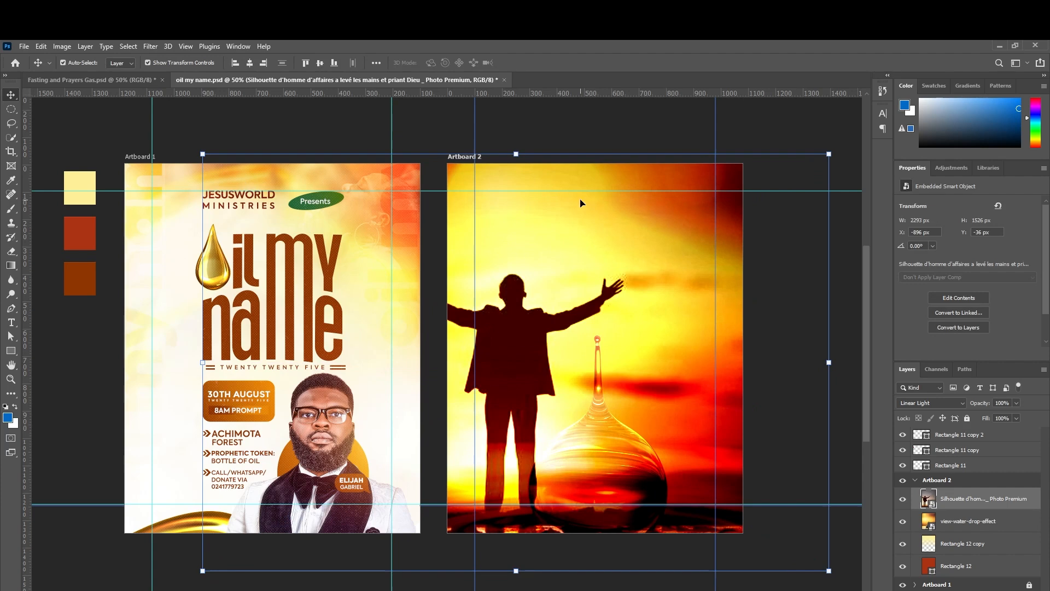
Rasterize the silhouette layer and apply a Gaussian Blur with radius 9.0 pixels.
right_click(981, 505)
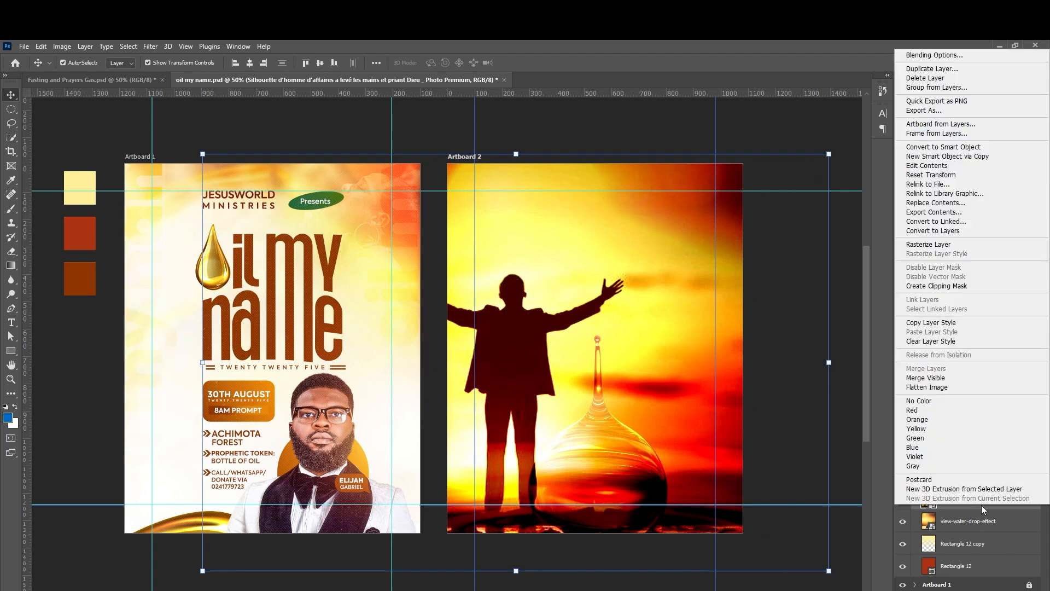
click(938, 244)
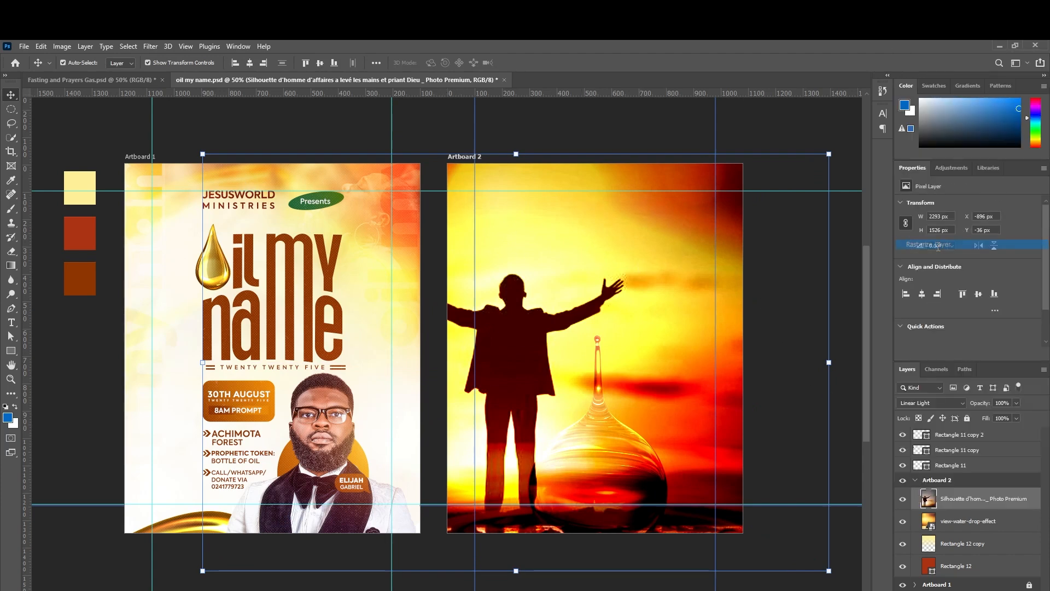
click(151, 47)
mouse_move(207, 182)
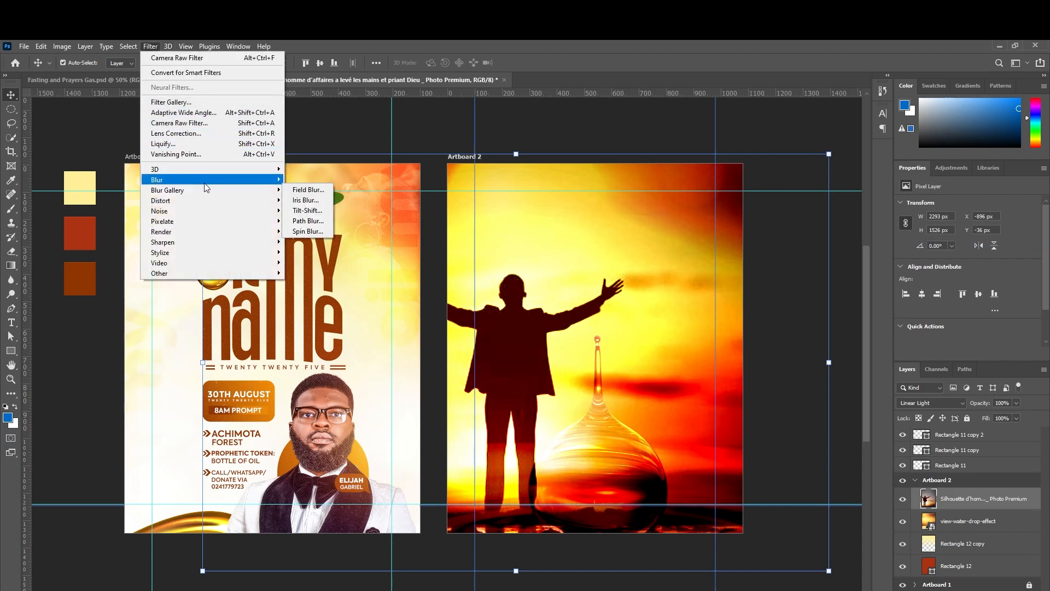
click(306, 221)
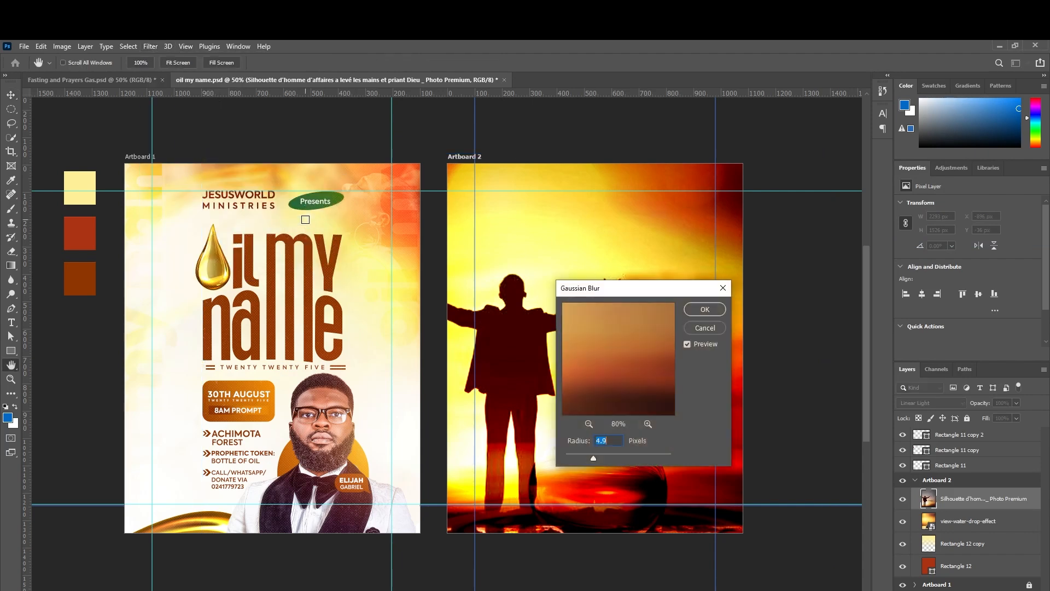
drag(603, 289, 684, 288)
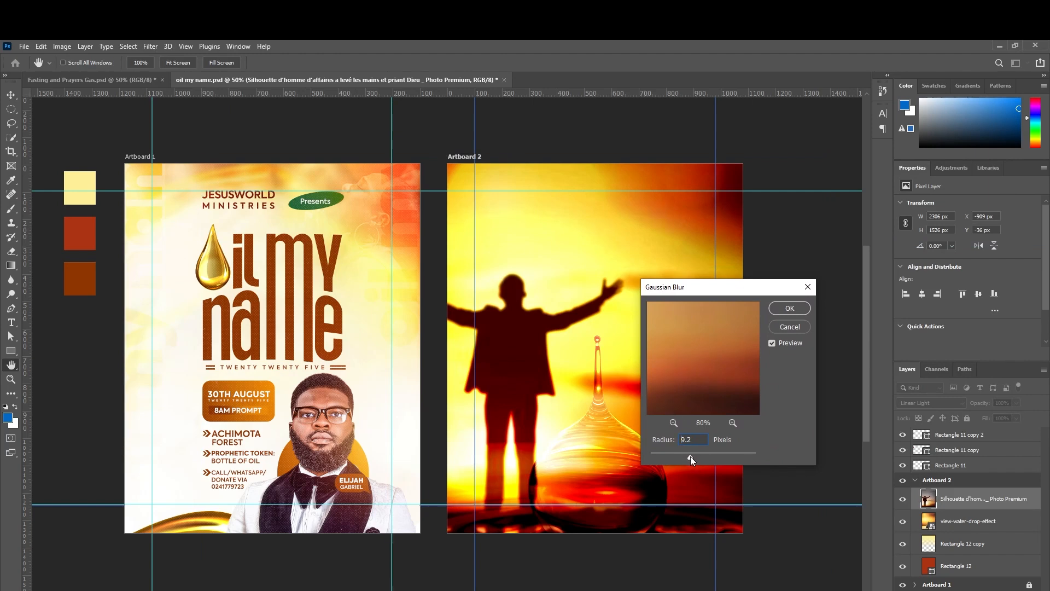
drag(690, 457, 690, 456)
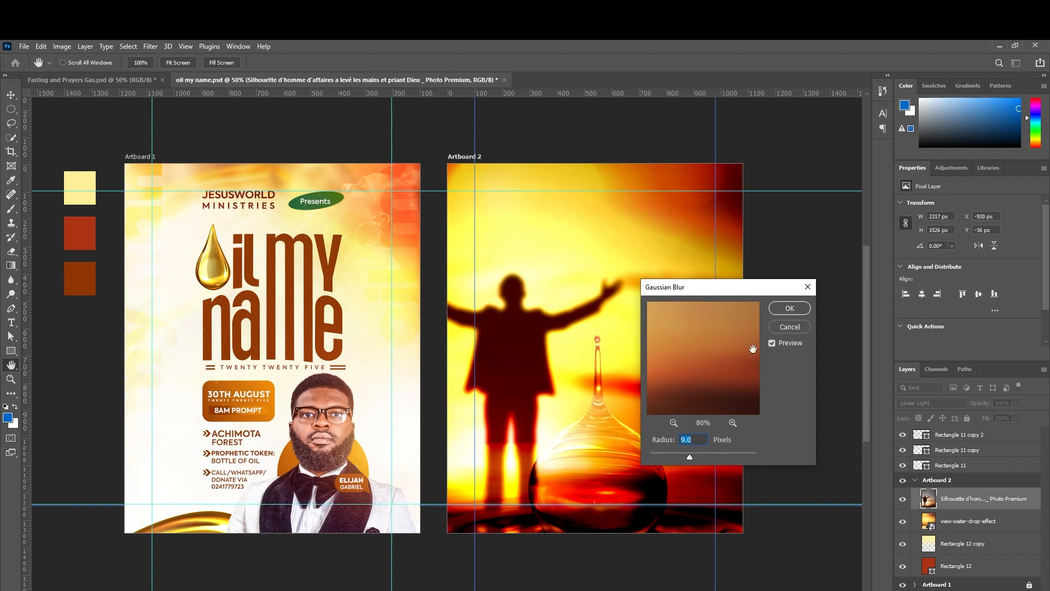
click(773, 309)
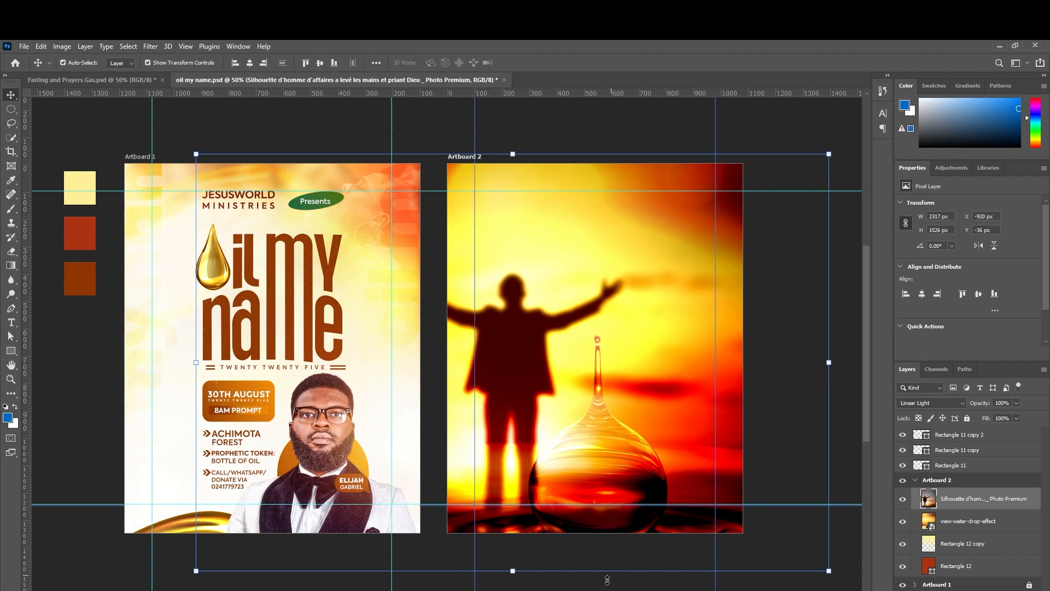
Scale the blurred silhouette up slightly and reposition it.
drag(521, 573, 521, 590)
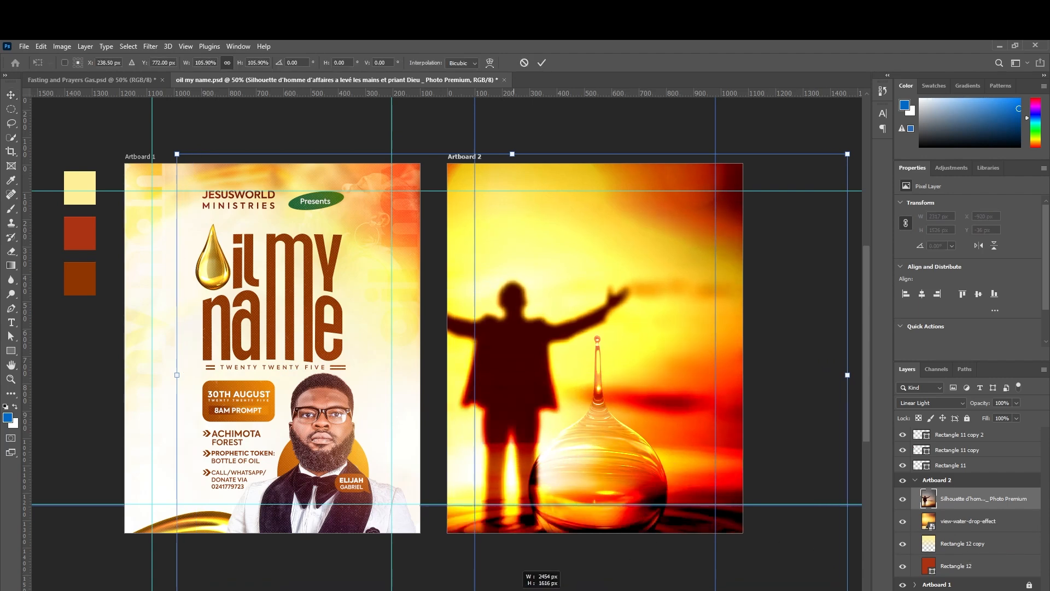
mouse_move(517, 382)
mouse_down()
mouse_move(520, 364)
mouse_move(515, 392)
mouse_move(512, 373)
mouse_up()
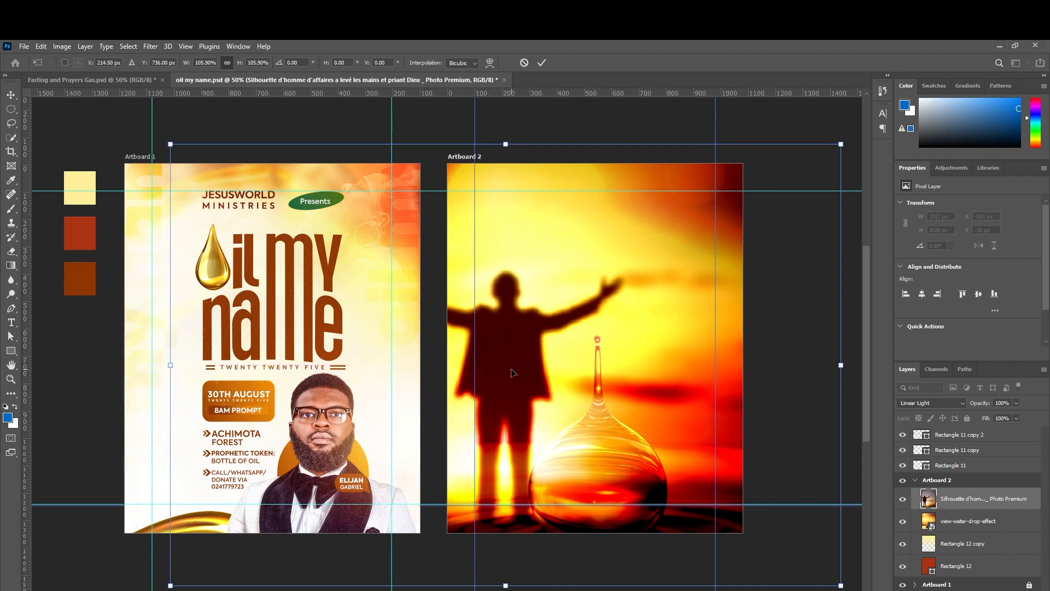
click(541, 62)
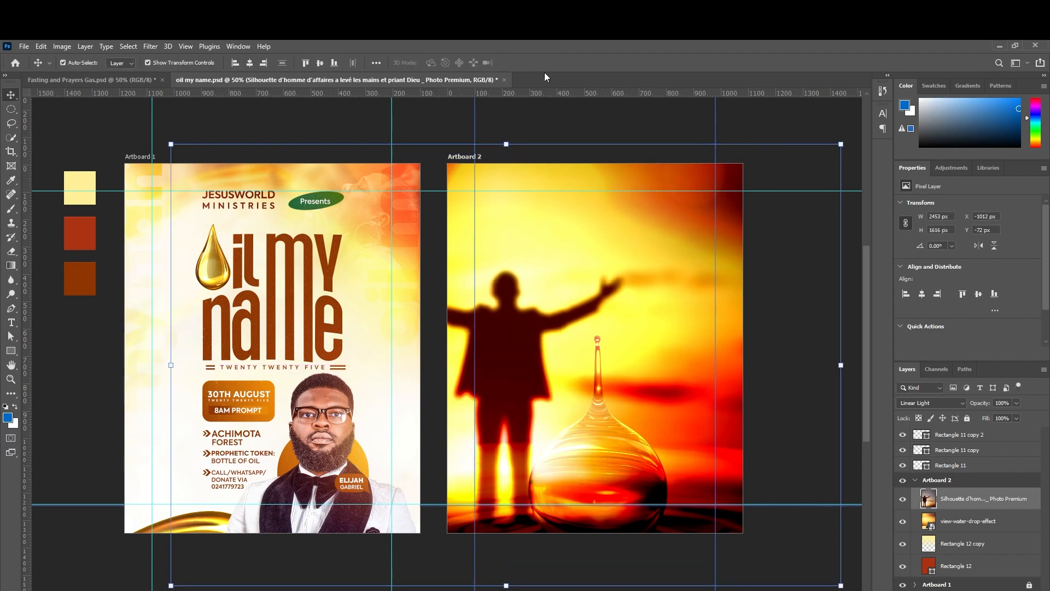
Merge the Artboard 2 layers down to Rectangle 12 into one layer.
shift+click(968, 567)
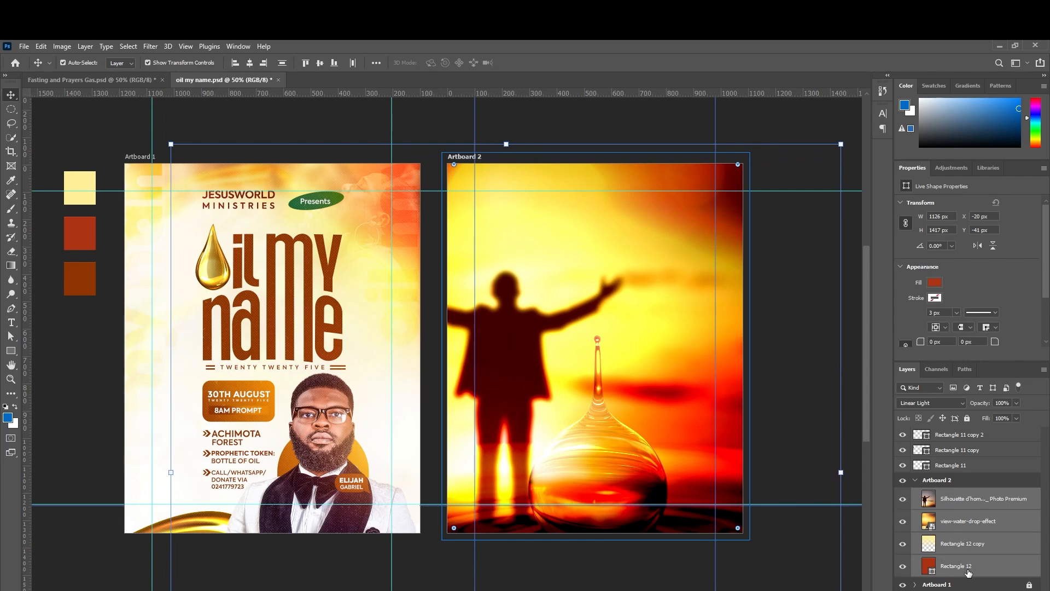
right_click(965, 499)
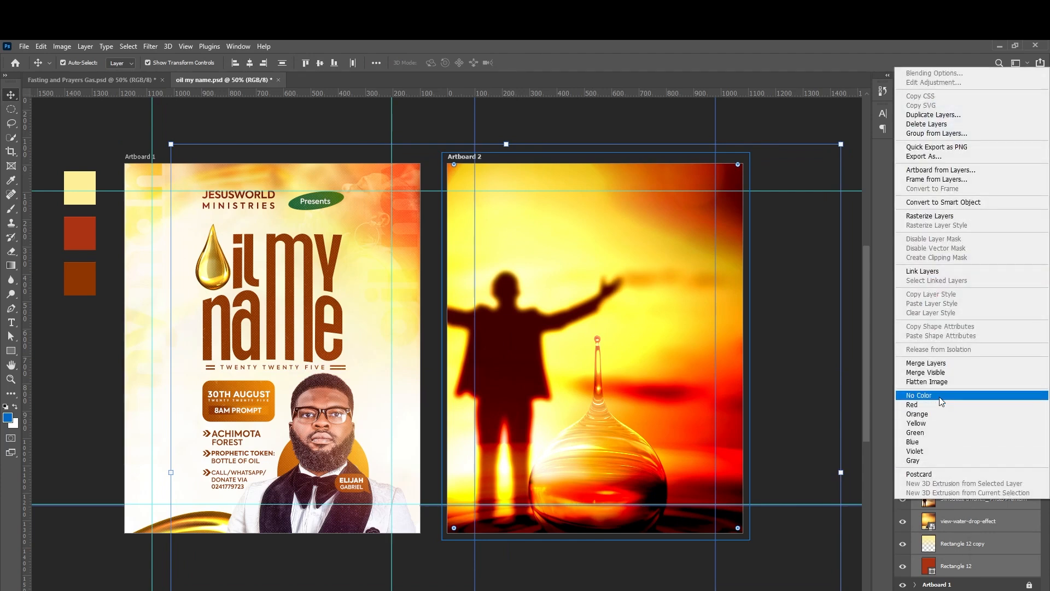
click(937, 363)
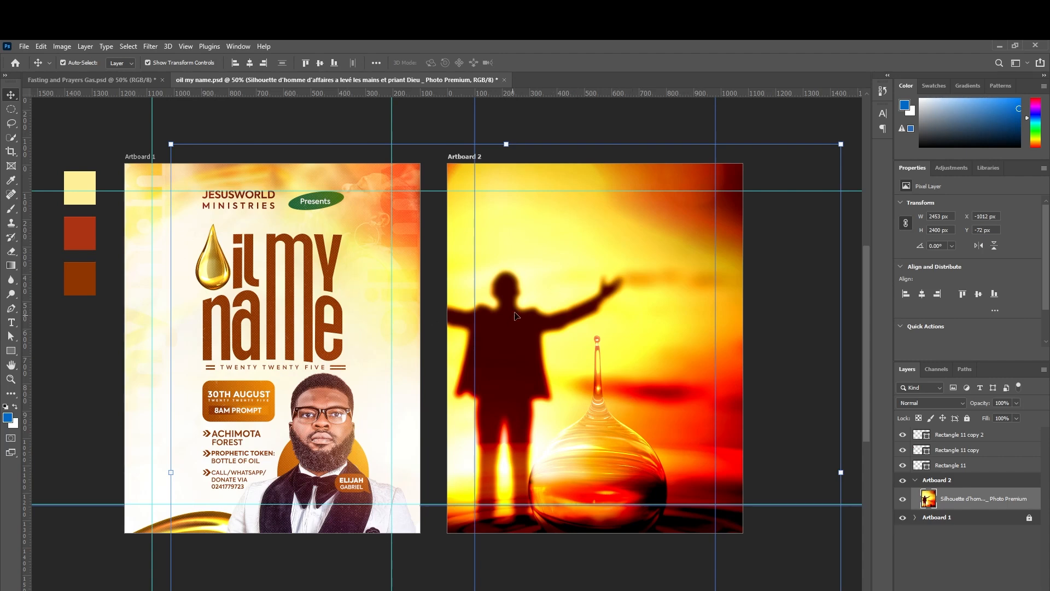
Select the merged silhouette photo layer on Artboard 2.
click(91, 190)
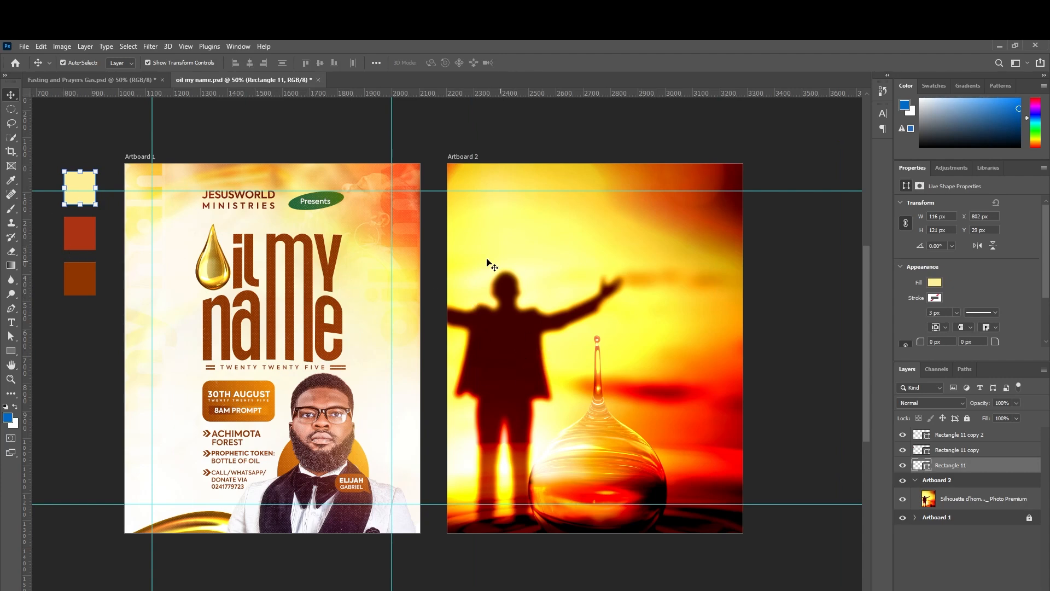
click(89, 234)
click(93, 284)
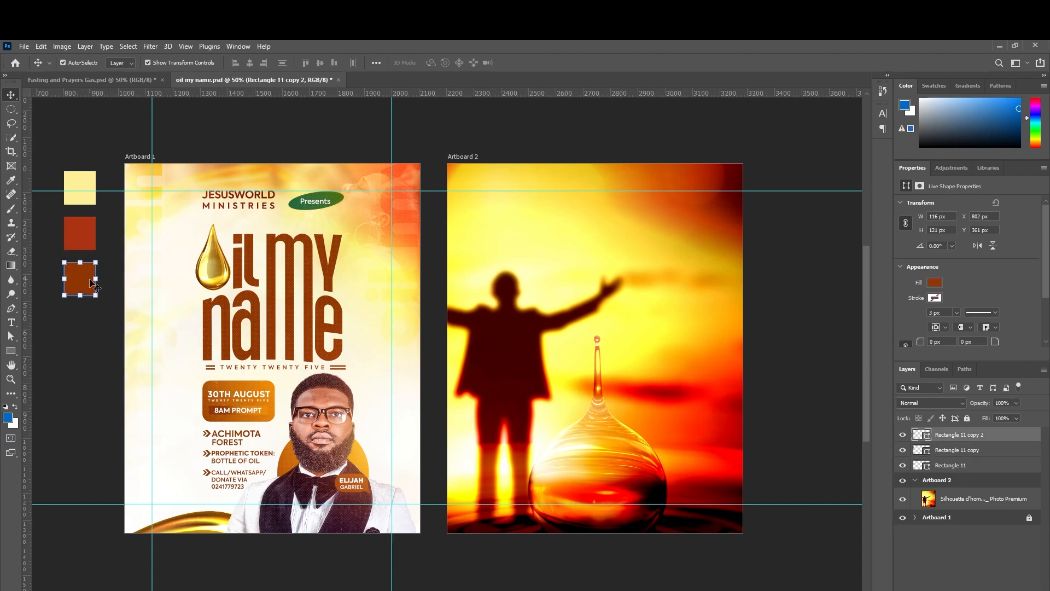
click(910, 496)
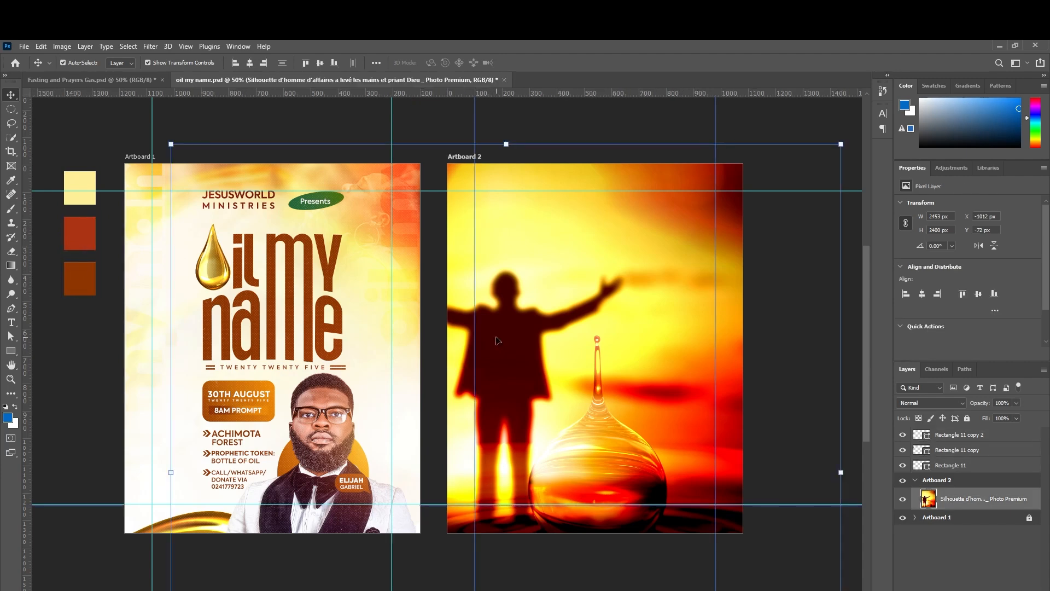
right_click(962, 498)
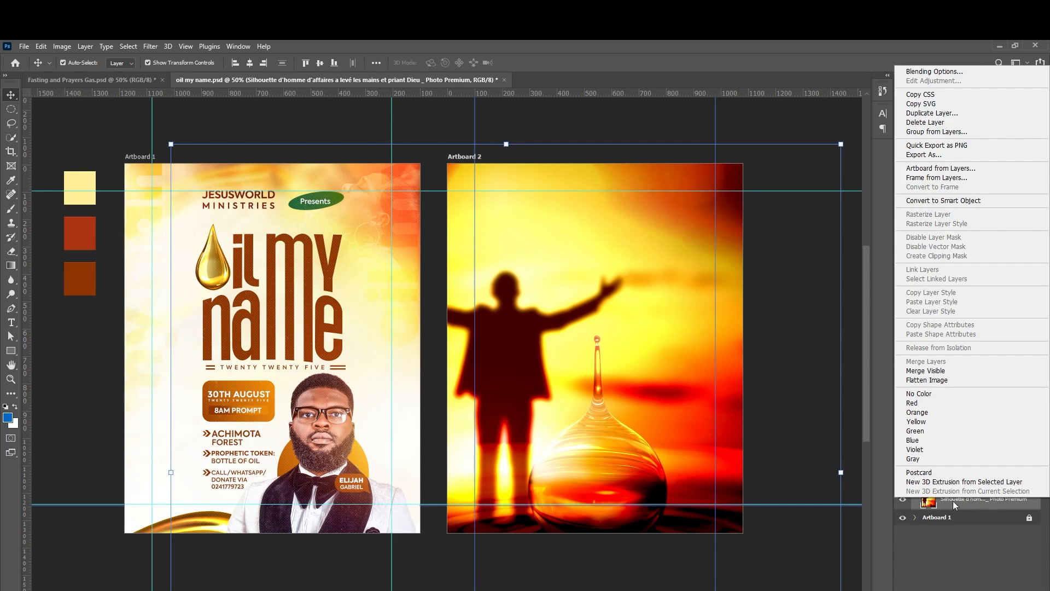
click(954, 500)
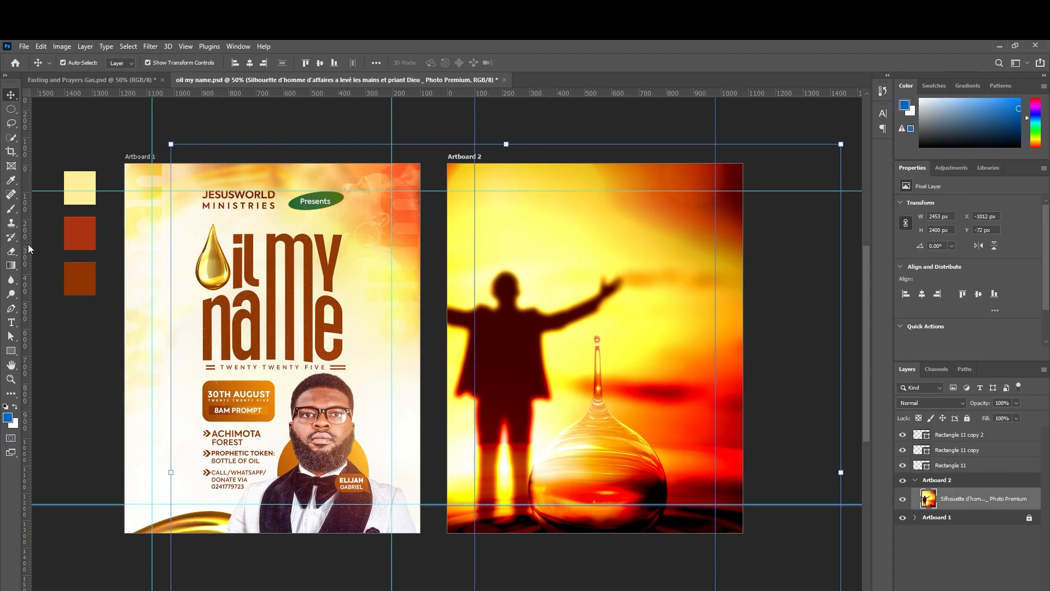
Erase most of the photo with a 1400-pixel eraser, leaving an orange glow at the top.
click(11, 251)
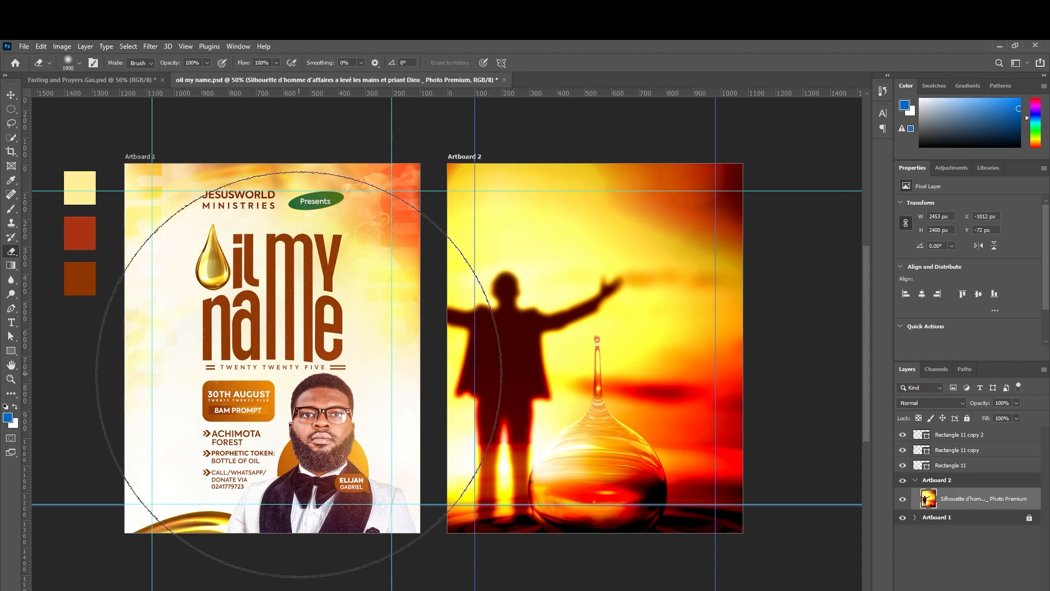
key(bracketleft)
key(bracketleft)
key(bracketleft)
key(bracketleft)
key(bracketleft)
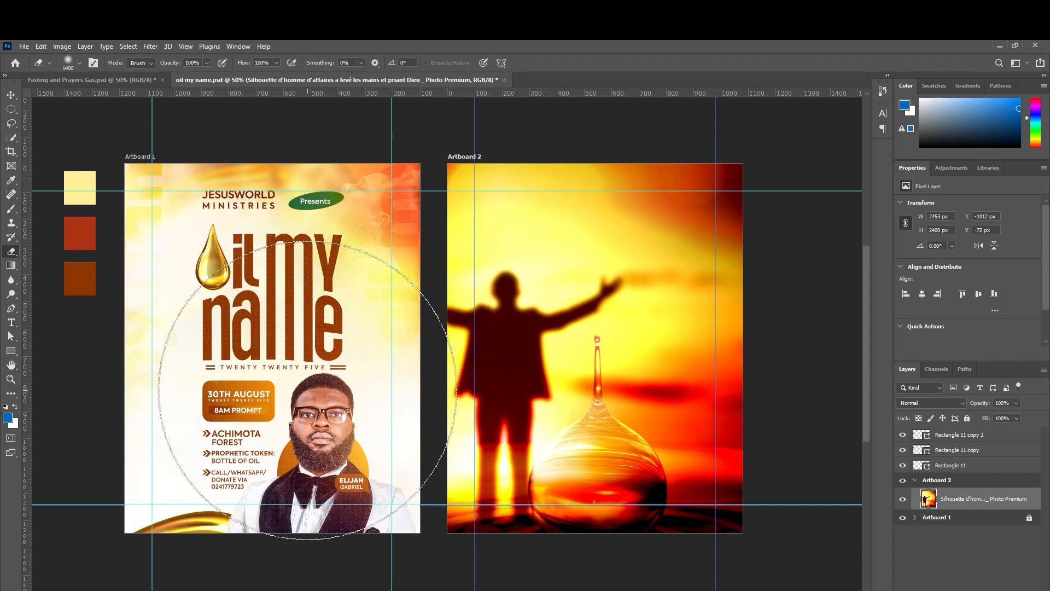
mouse_move(307, 390)
mouse_down()
mouse_move(472, 483)
mouse_move(462, 463)
mouse_move(508, 461)
mouse_move(499, 433)
mouse_move(527, 446)
mouse_move(475, 425)
mouse_move(481, 411)
mouse_move(540, 419)
mouse_move(518, 420)
mouse_move(522, 435)
mouse_move(598, 494)
mouse_move(562, 457)
mouse_move(619, 526)
mouse_move(549, 441)
mouse_move(633, 449)
mouse_move(672, 465)
mouse_move(685, 488)
mouse_move(598, 441)
mouse_move(580, 411)
mouse_move(494, 456)
mouse_move(554, 449)
mouse_move(532, 412)
mouse_move(514, 455)
mouse_move(528, 514)
mouse_up()
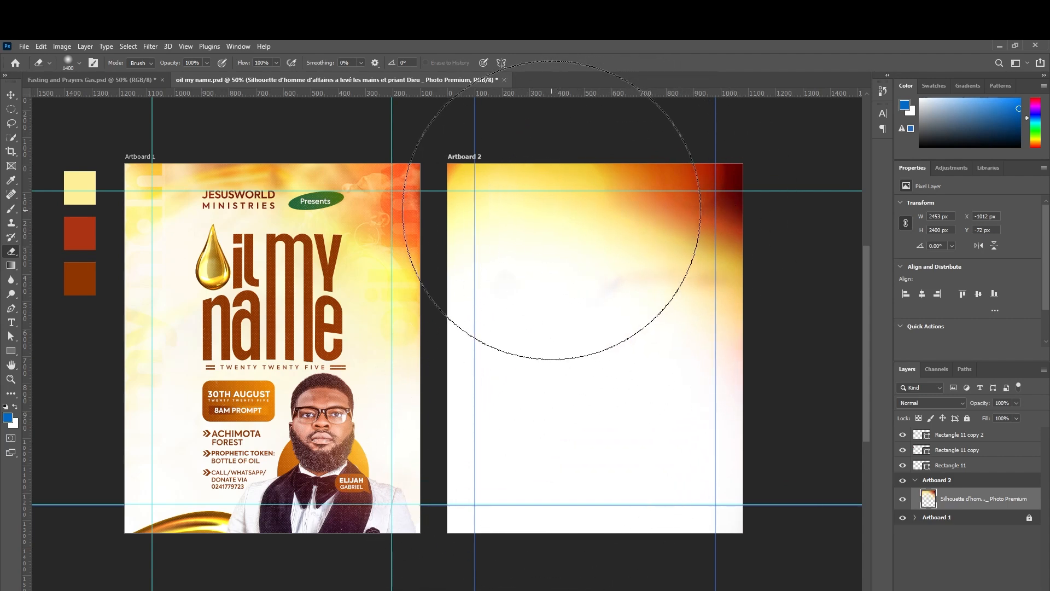
click(10, 95)
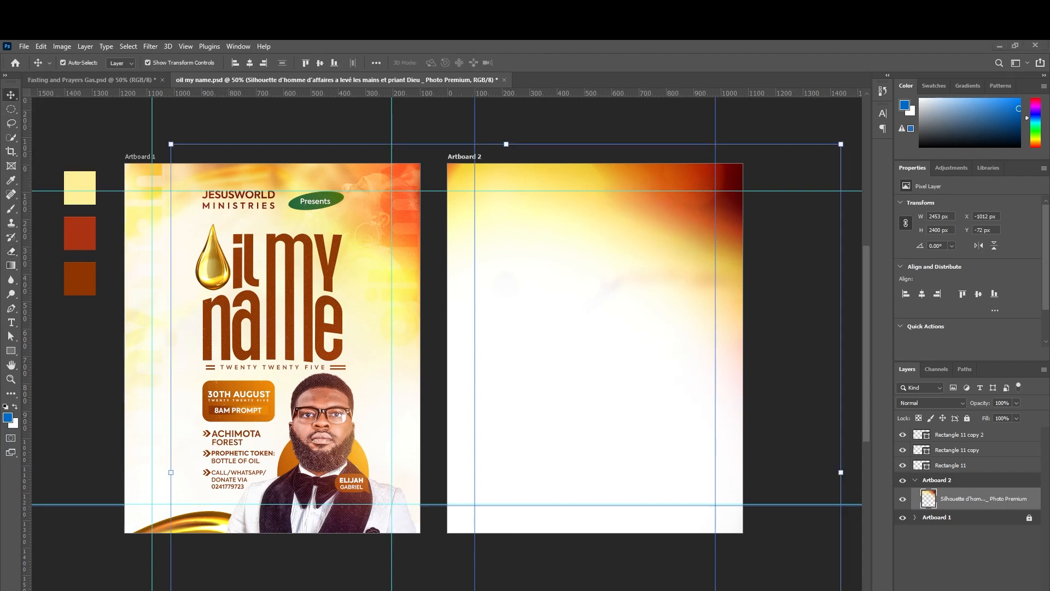
Place the golden background image on Artboard 2, enlarge and position it, then rasterize it.
drag(841, 254, 673, 292)
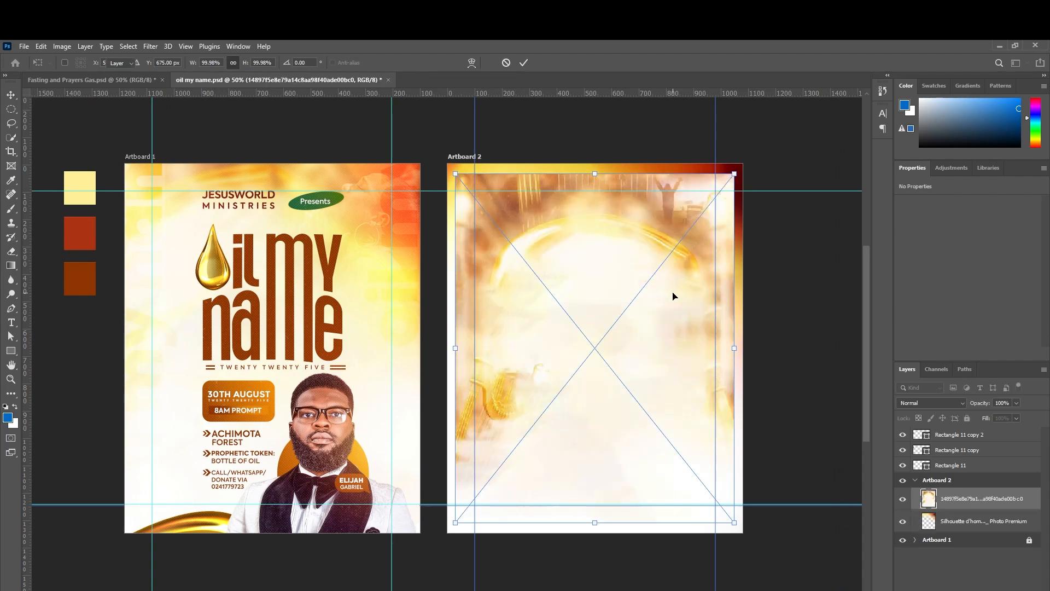
key(Return)
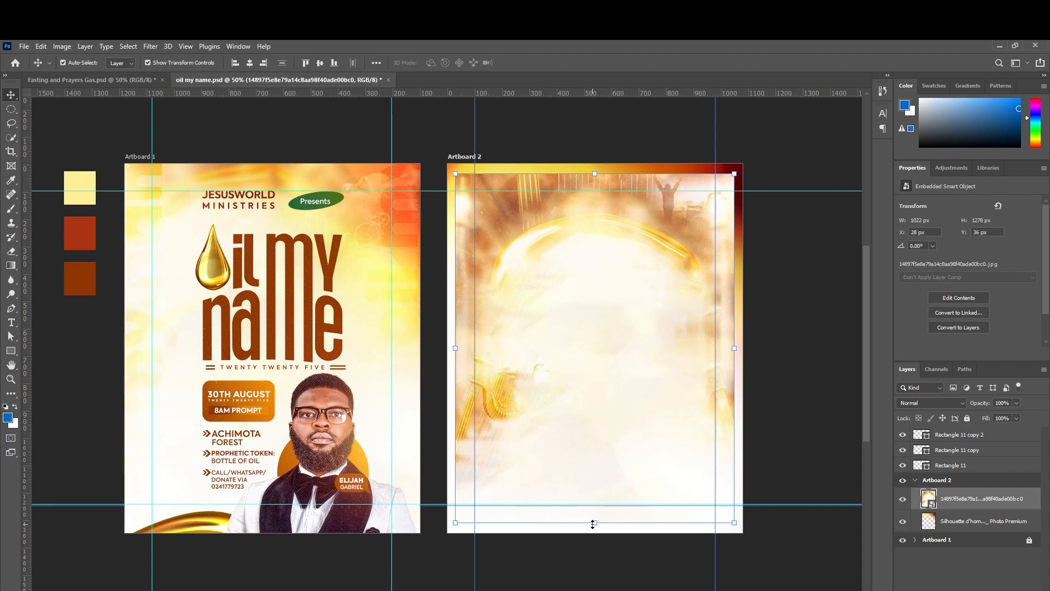
drag(594, 523, 595, 559)
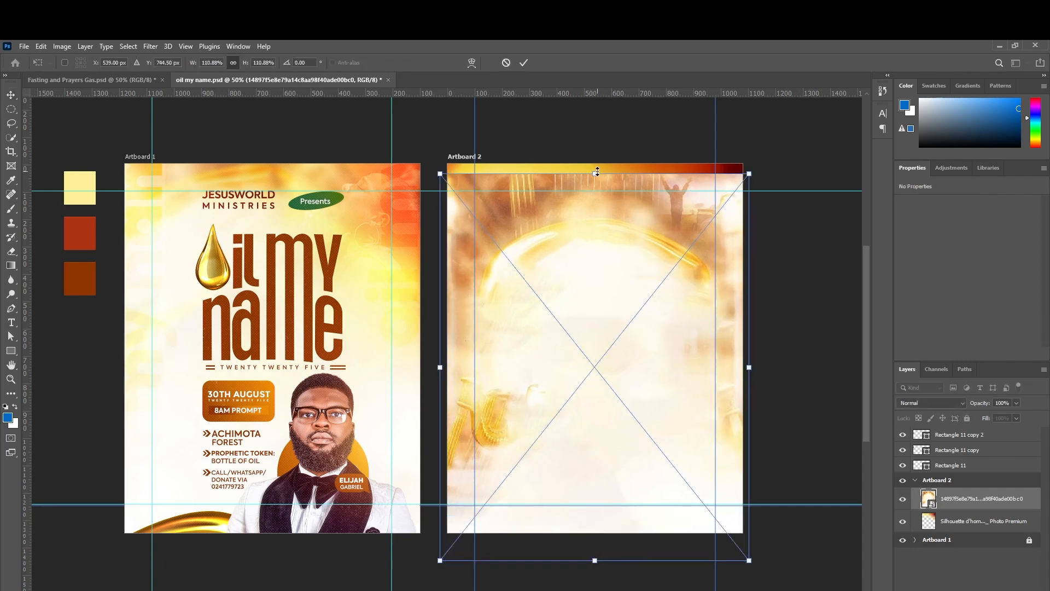
drag(596, 172, 594, 123)
key(Return)
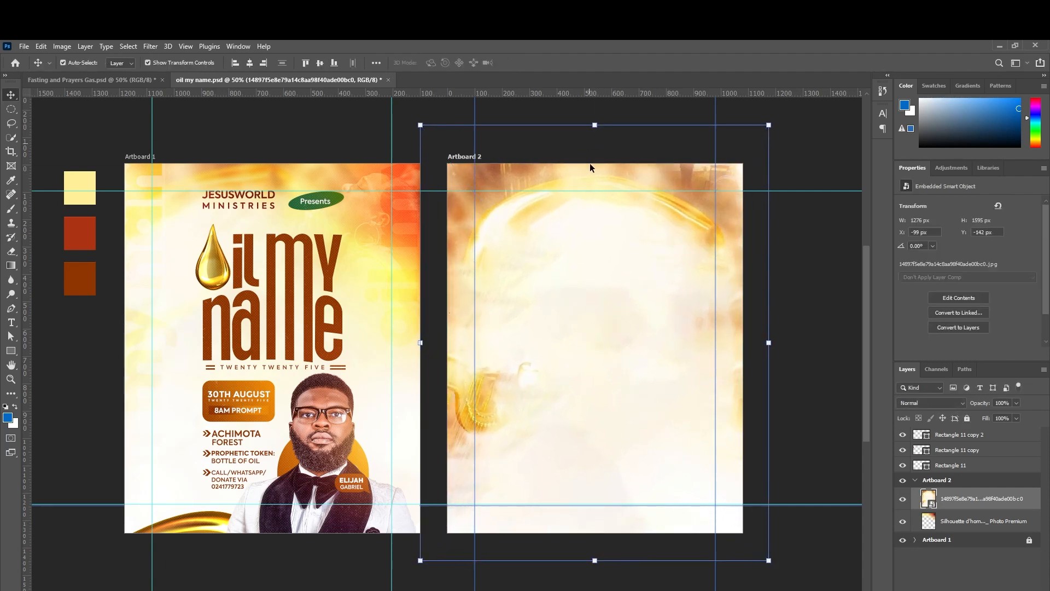
drag(654, 221, 647, 244)
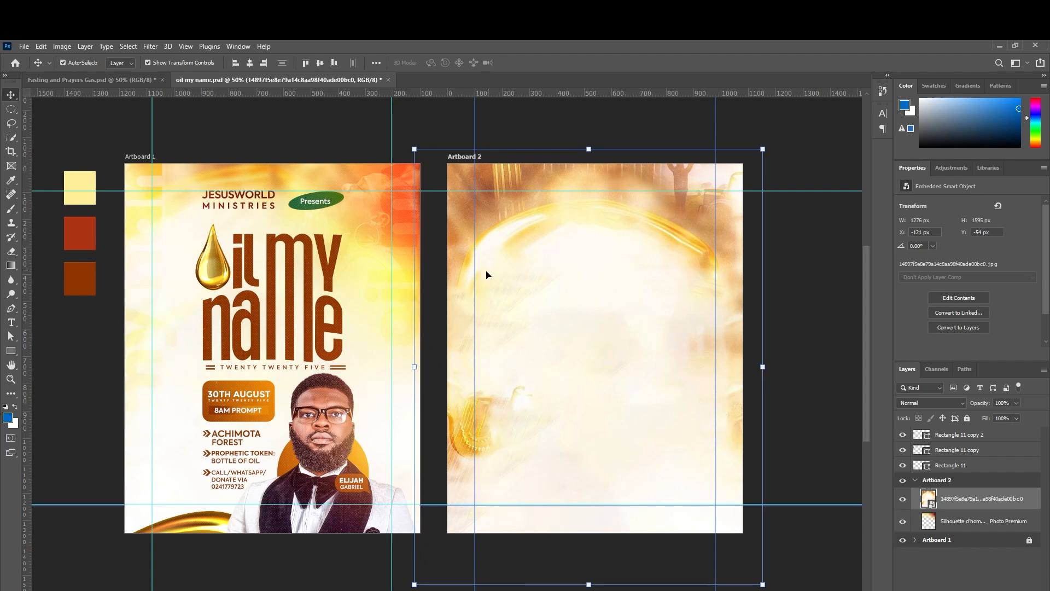
right_click(951, 499)
click(939, 241)
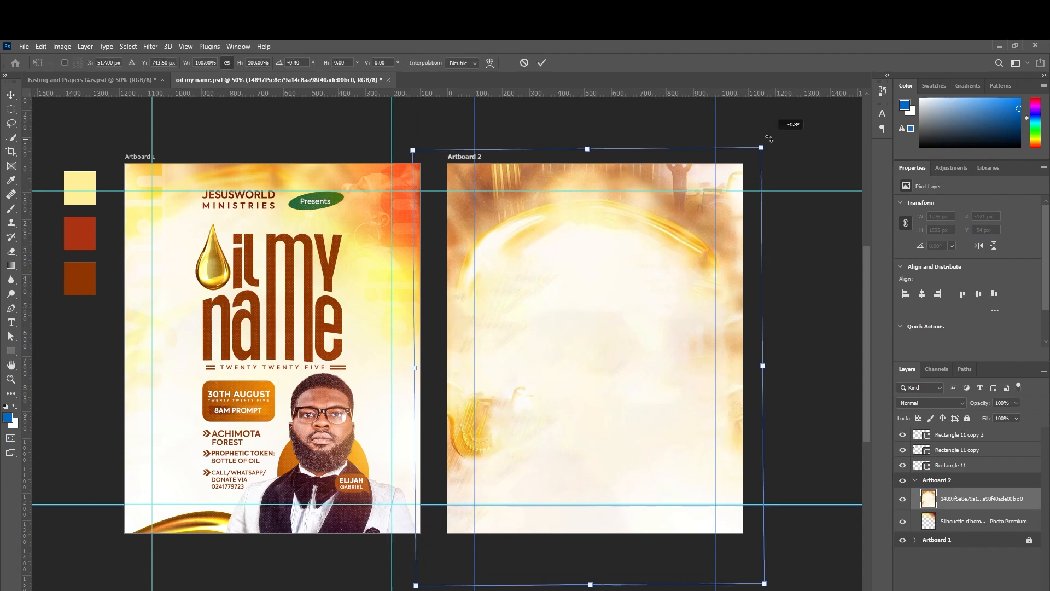
Rotate the background image about -21° and scale it to roughly 125% to cover the artboard.
drag(775, 139, 678, 104)
drag(749, 303, 809, 282)
drag(701, 234, 660, 236)
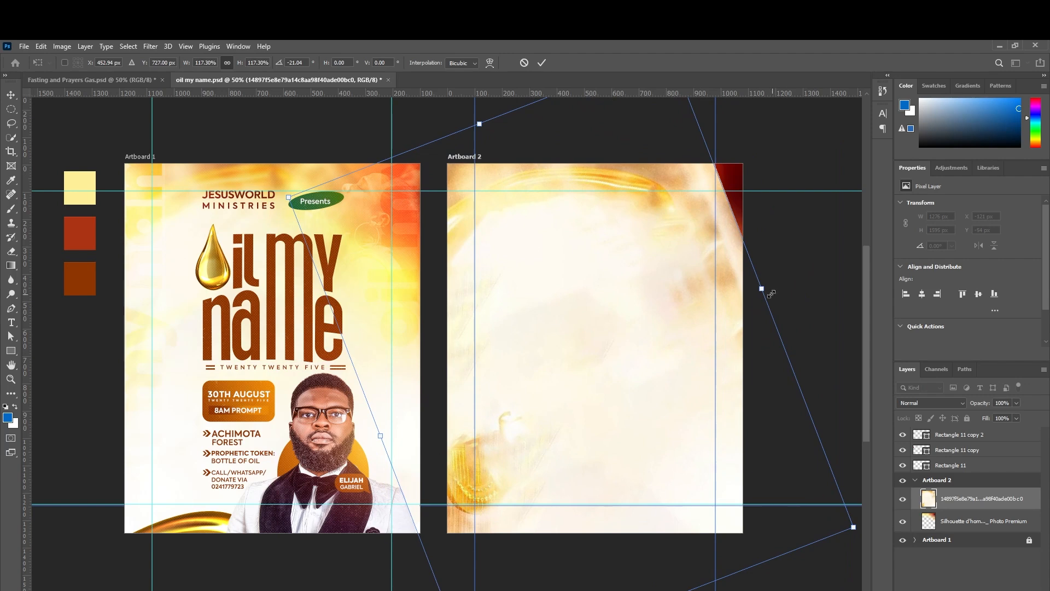
drag(762, 289, 797, 275)
drag(640, 254, 634, 284)
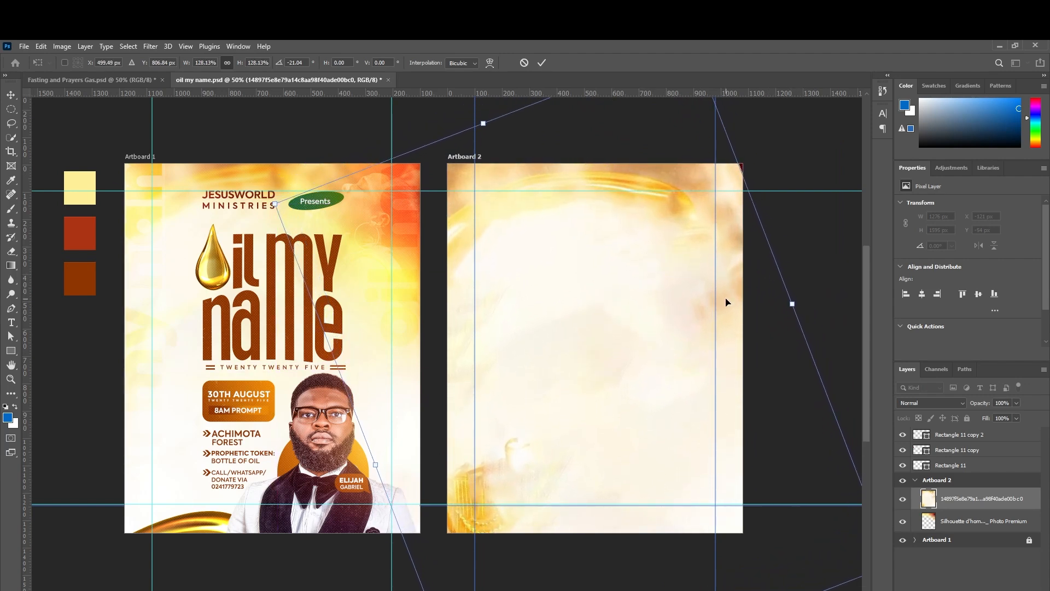
drag(789, 303, 782, 304)
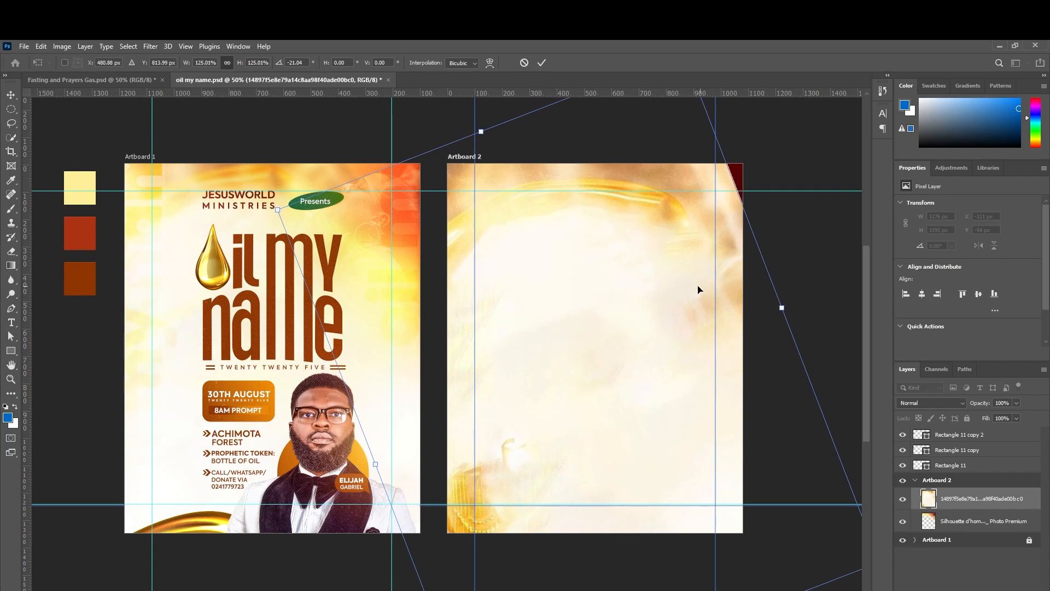
click(537, 62)
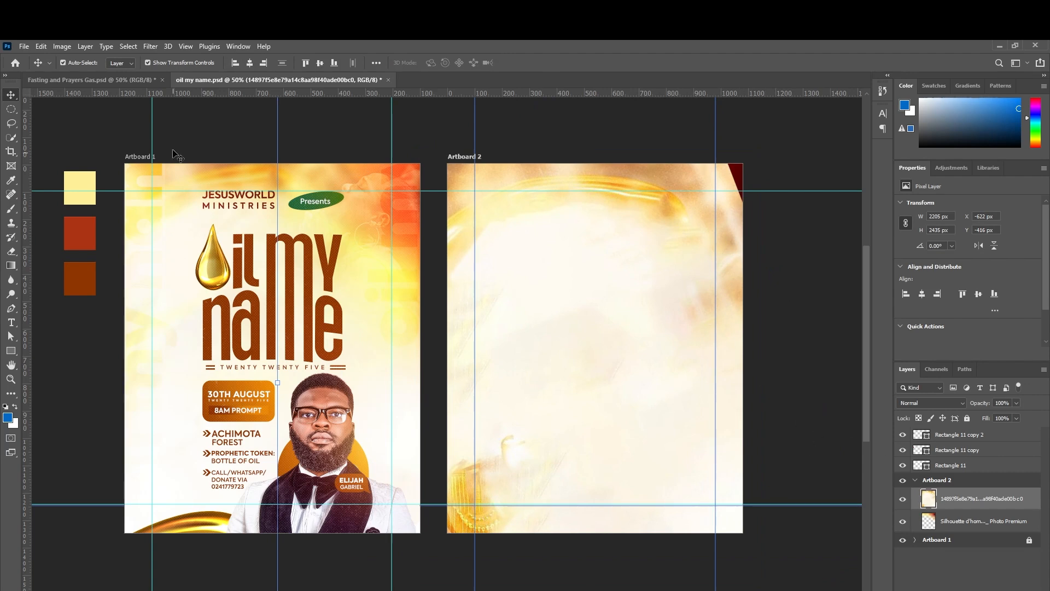
Blur the golden background image with a 7.6-pixel Gaussian Blur.
click(158, 50)
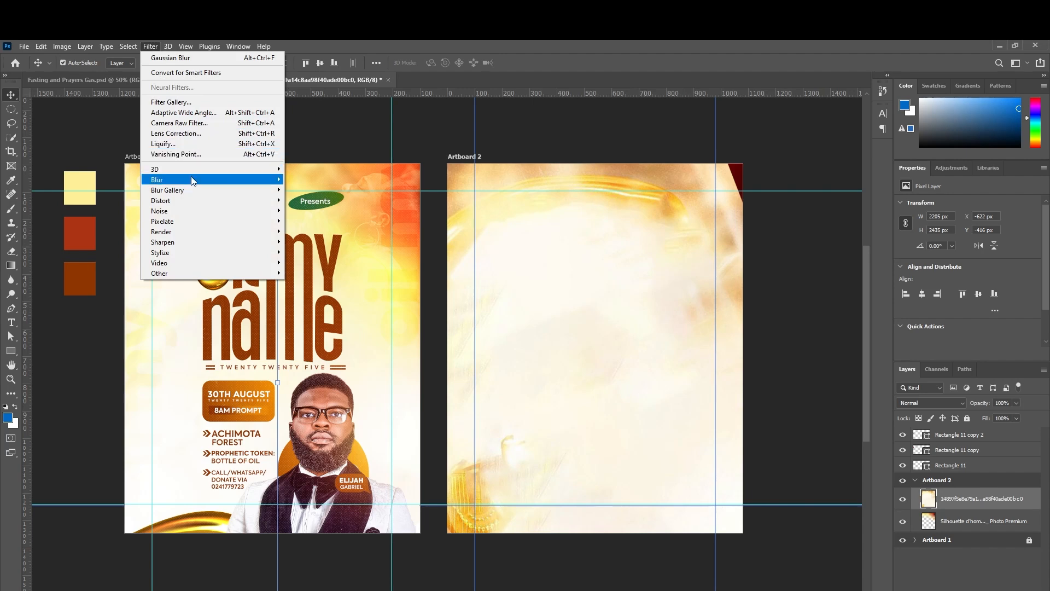
mouse_move(279, 186)
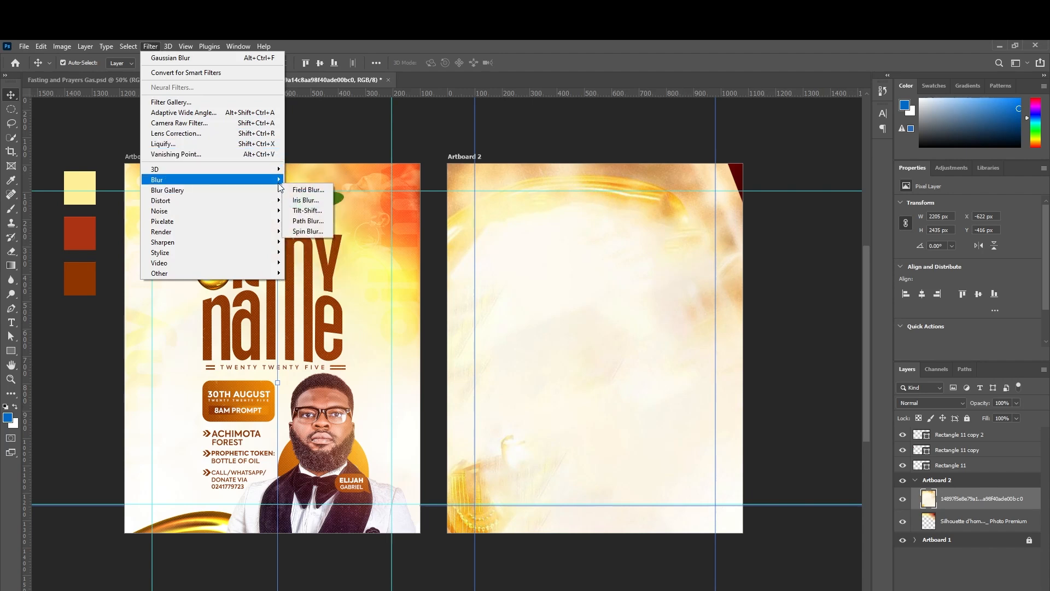
click(310, 221)
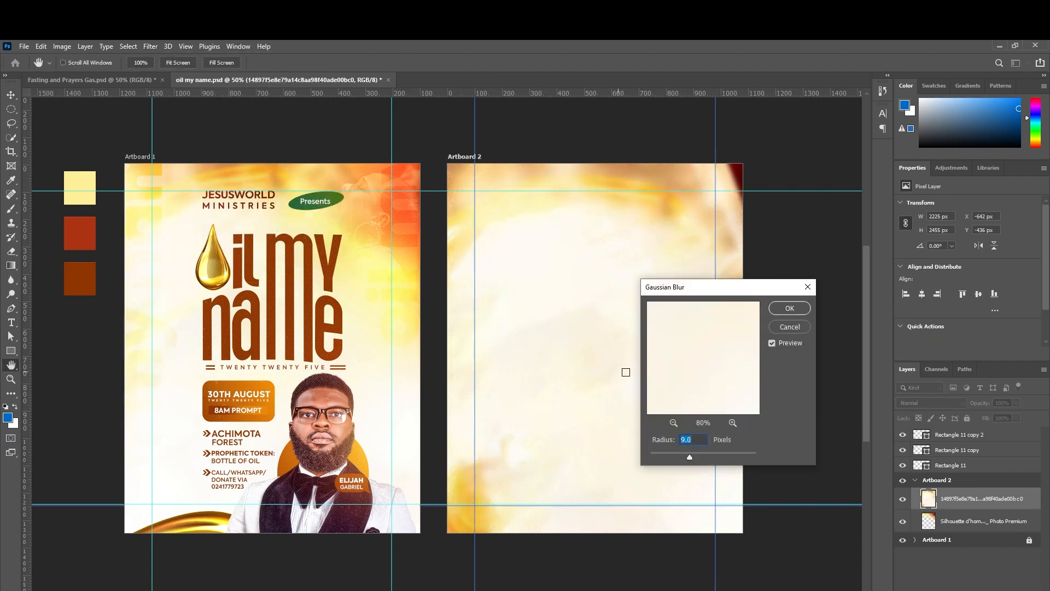
click(680, 457)
drag(687, 457, 686, 458)
click(782, 308)
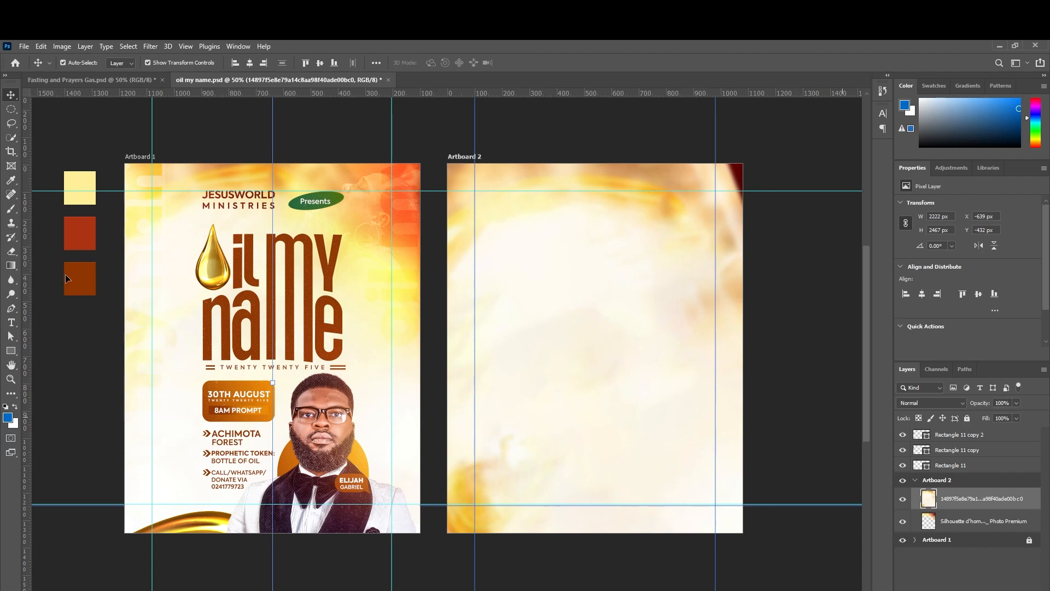
Erase the lower area of Artboard 2's blurred background to white with the Eraser.
click(11, 253)
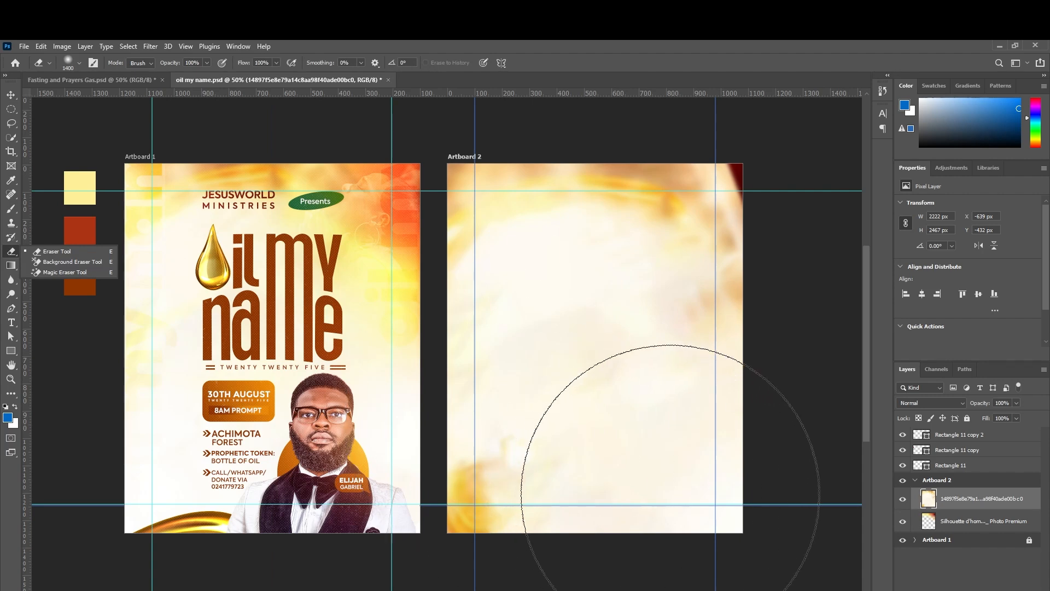
drag(670, 493, 493, 518)
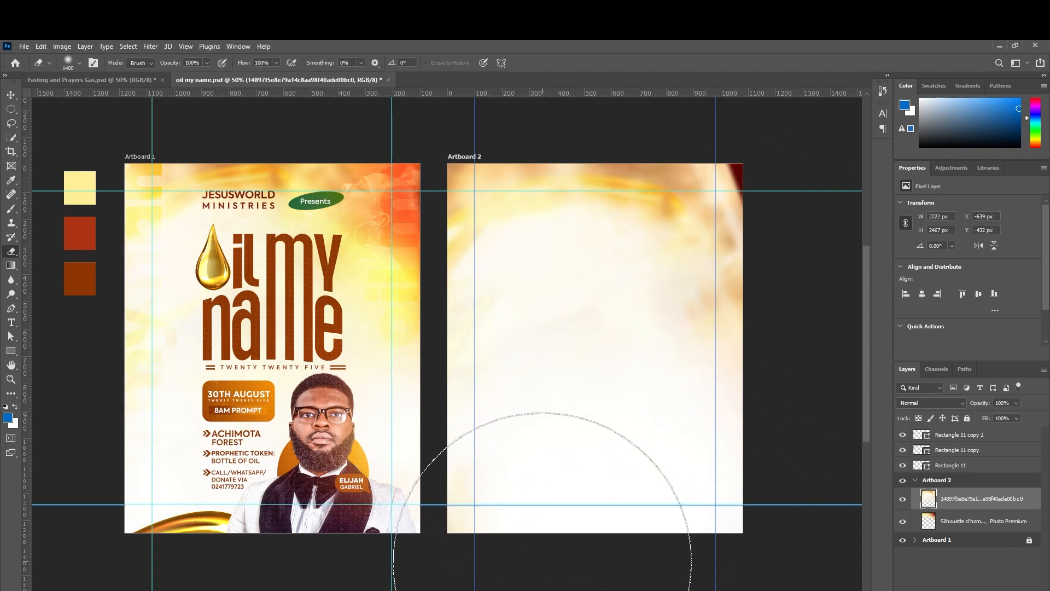
scroll(446, 339, right, 5)
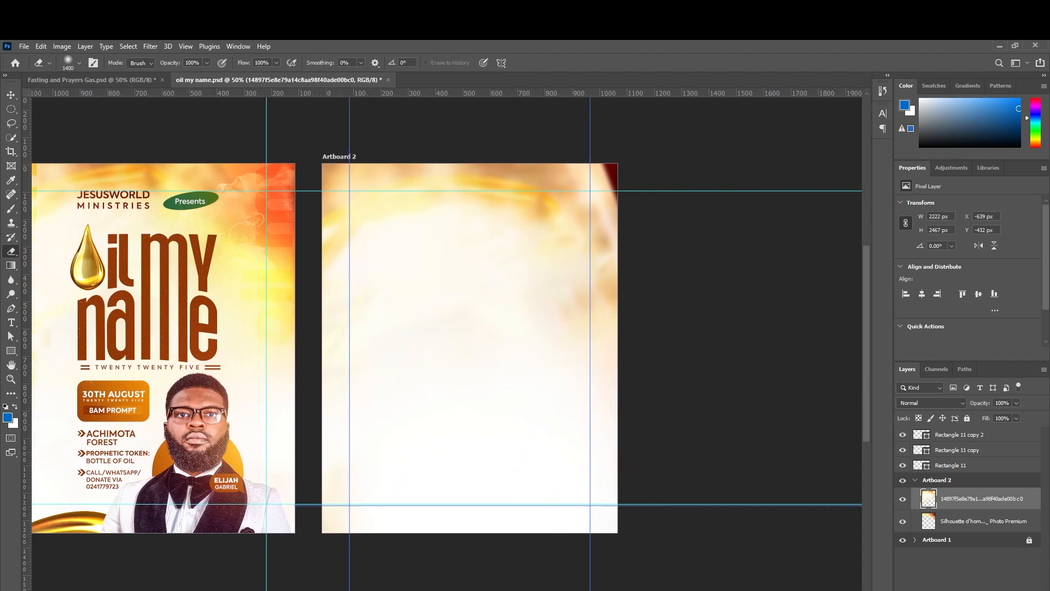
Erase the pale texture in the upper-right corner to reveal dark red beneath.
click(703, 261)
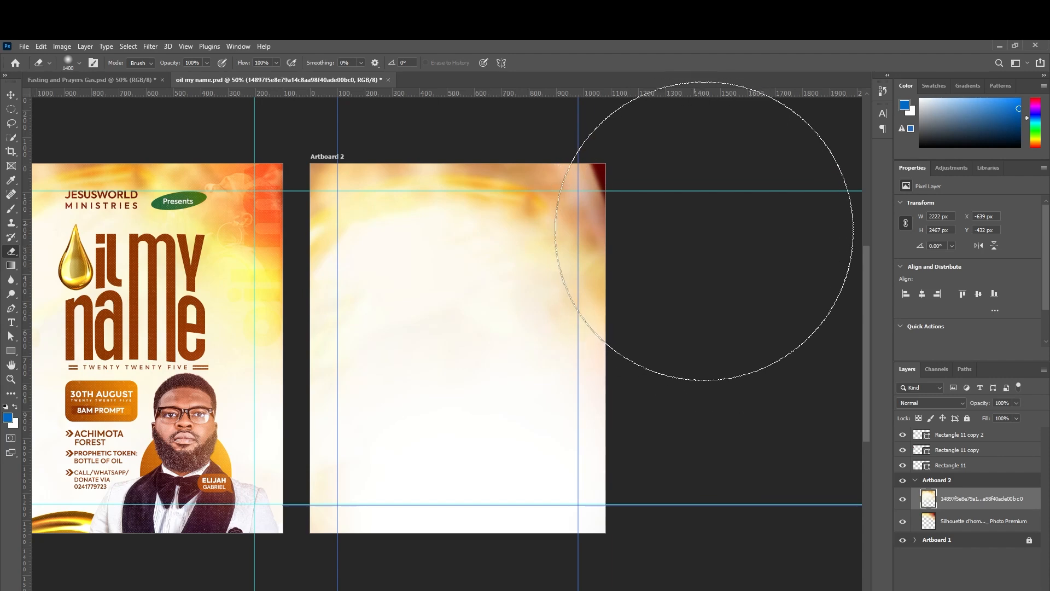
click(683, 201)
click(682, 191)
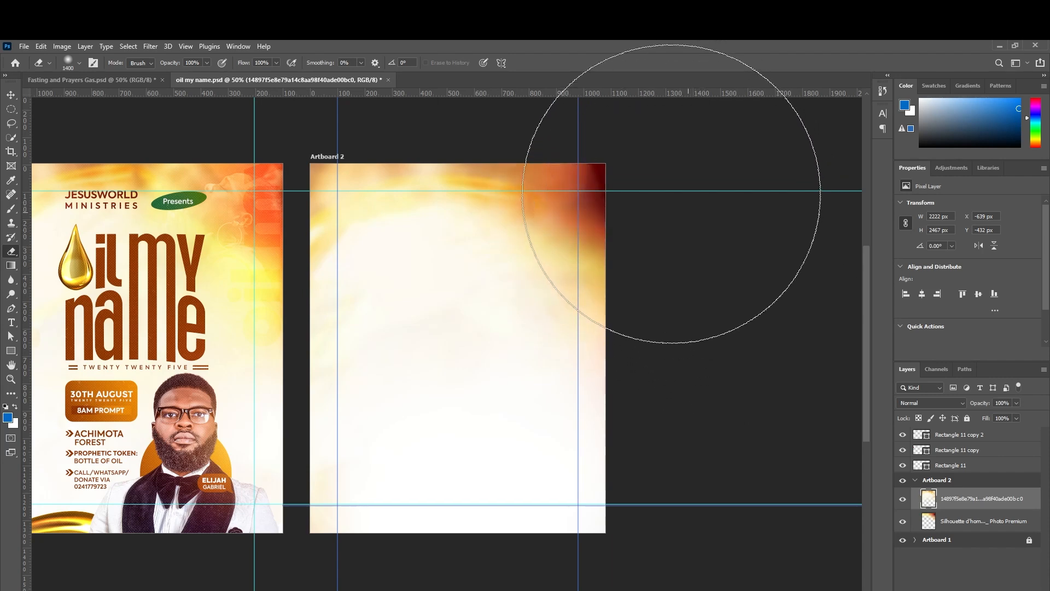
click(681, 202)
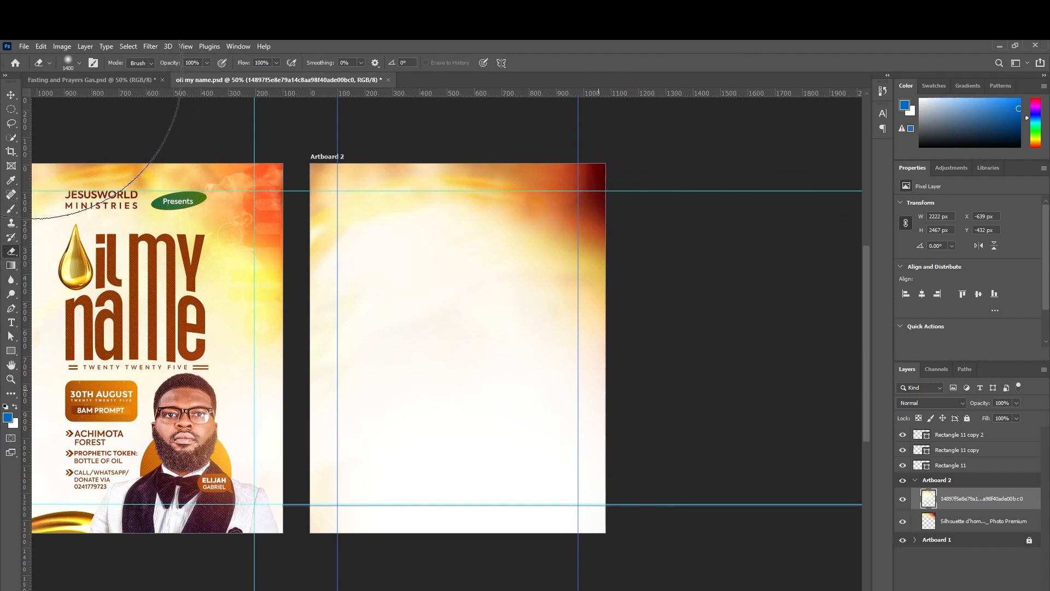
key(v)
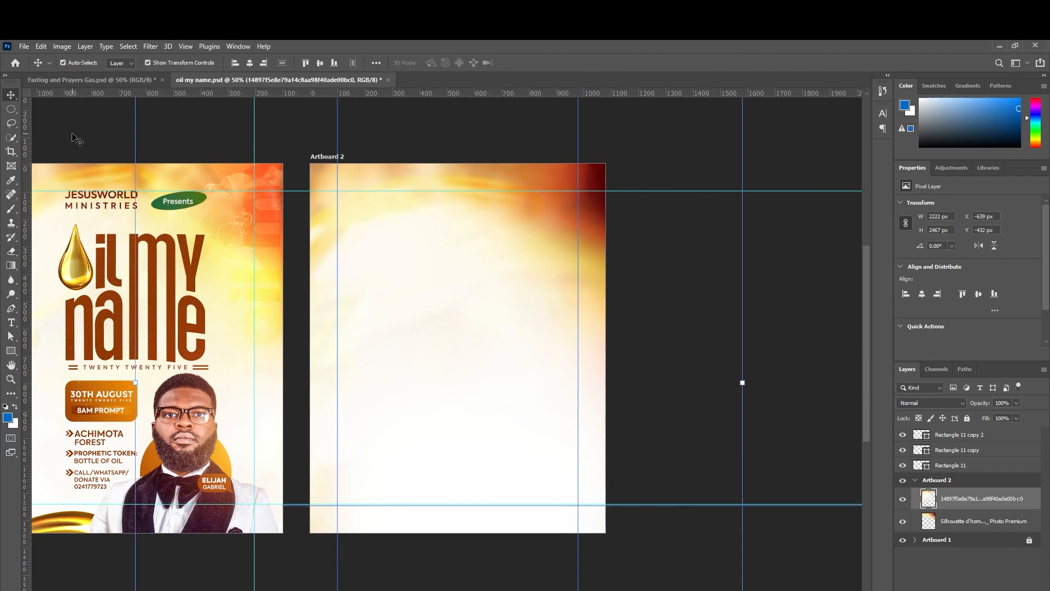
scroll(441, 340, left, 3)
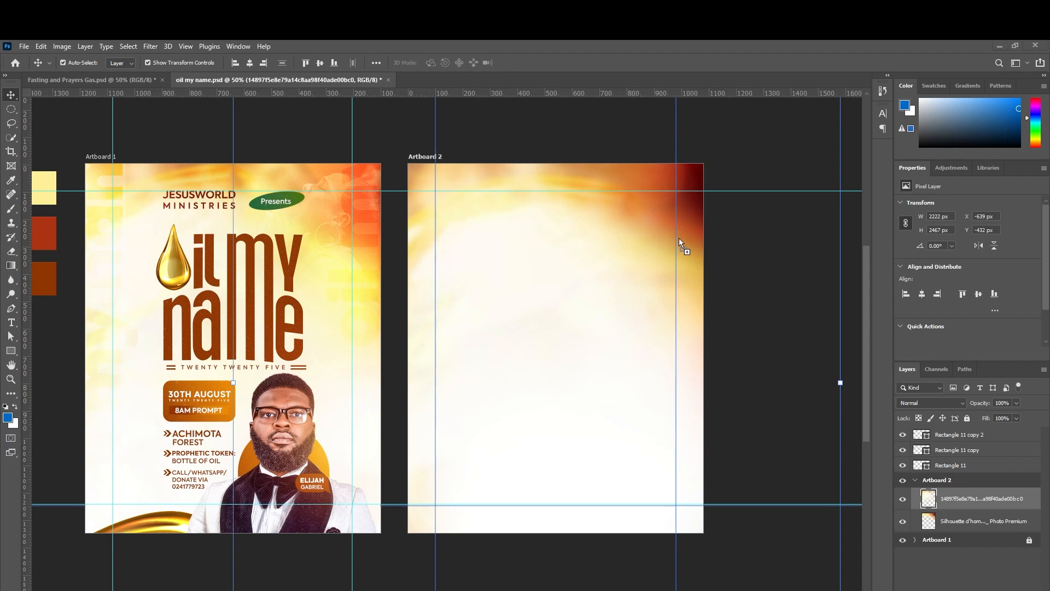
Place the praying-woman photo on Artboard 2 and scale it to about 132% (939 × 1175 px).
key(ctrl+t)
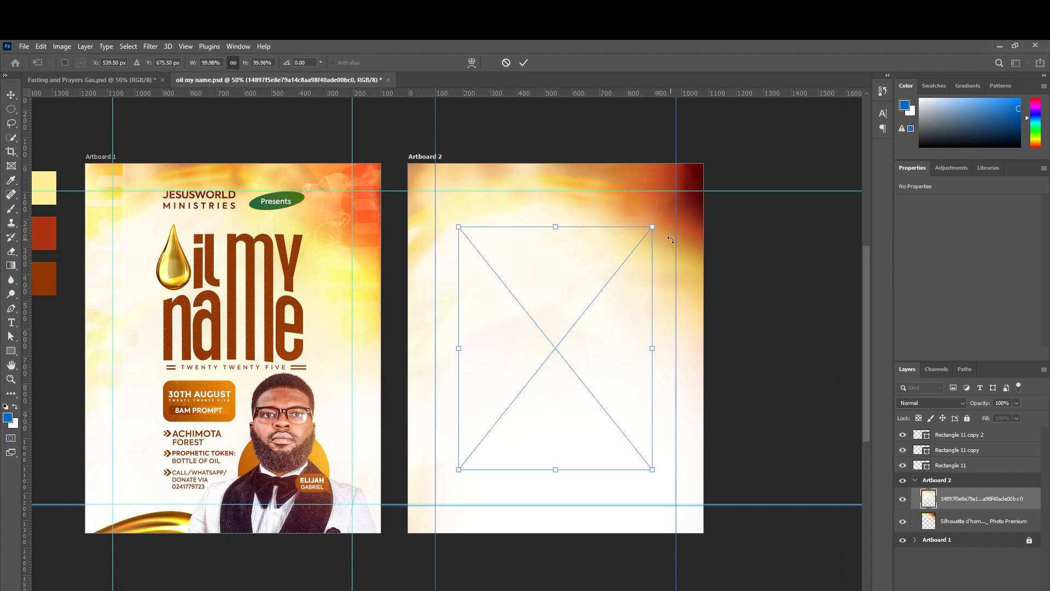
key(Return)
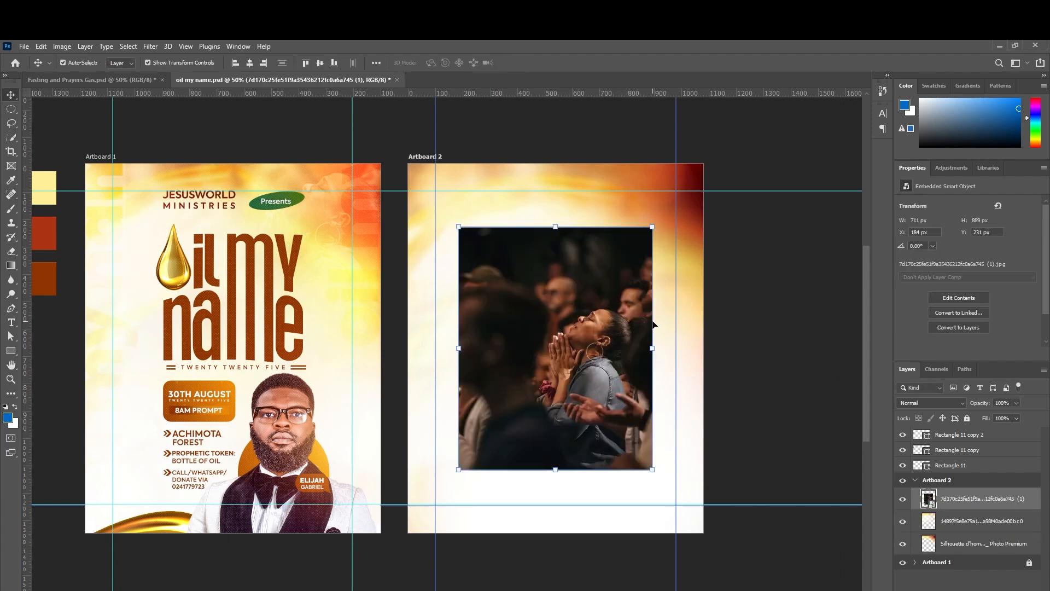
drag(664, 348, 715, 348)
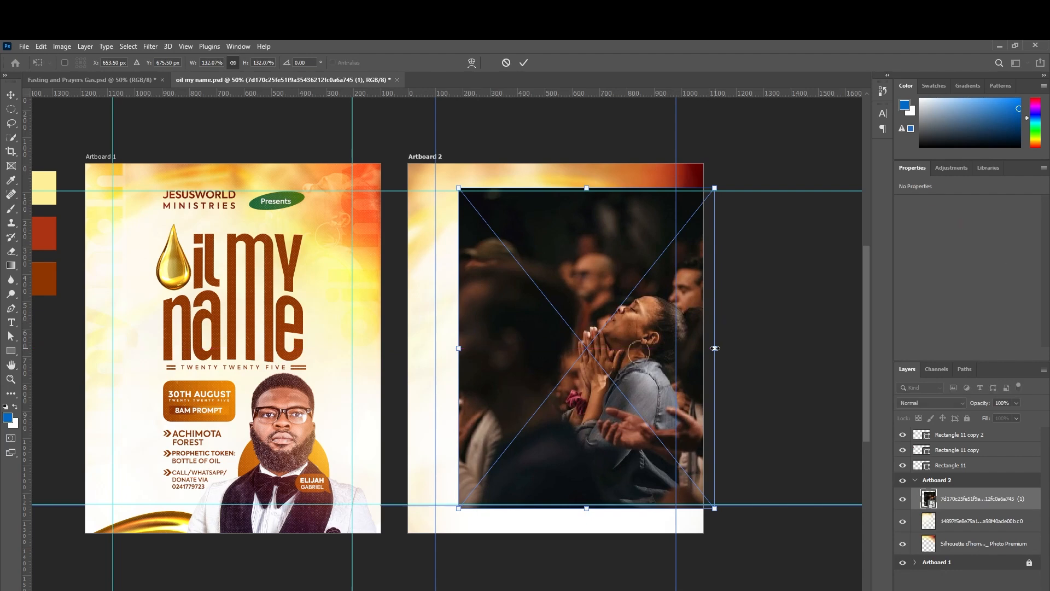
key(Return)
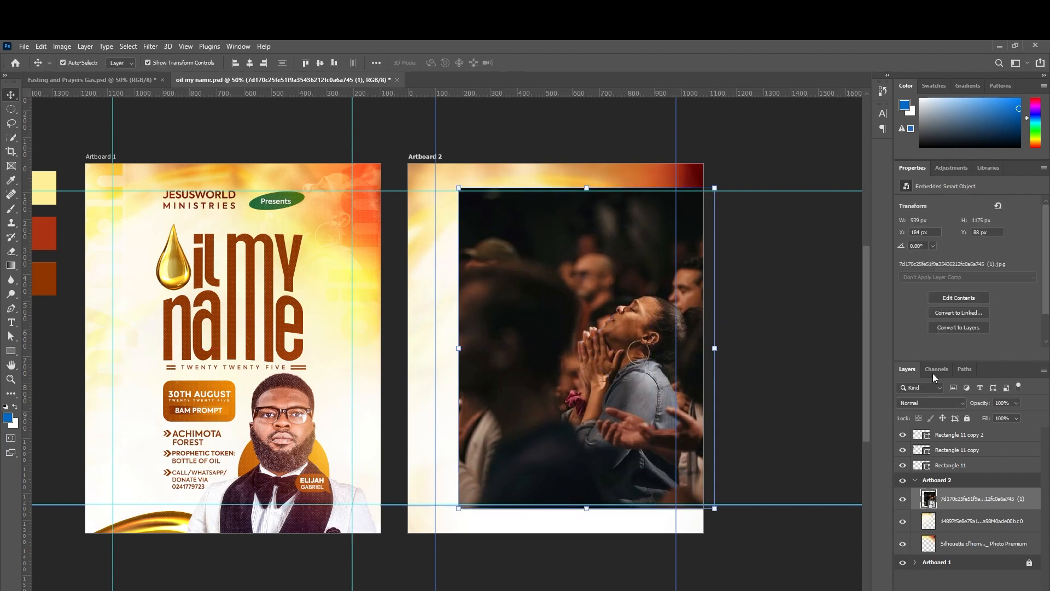
Set the worshipper photo layer to Soft Light and move it up and to the right.
click(948, 403)
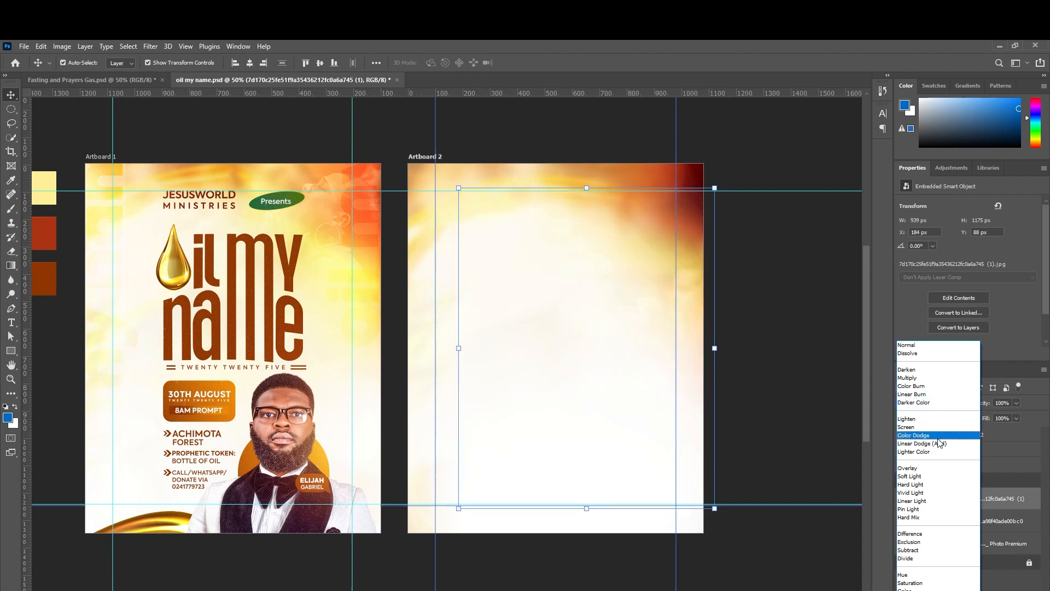
click(923, 477)
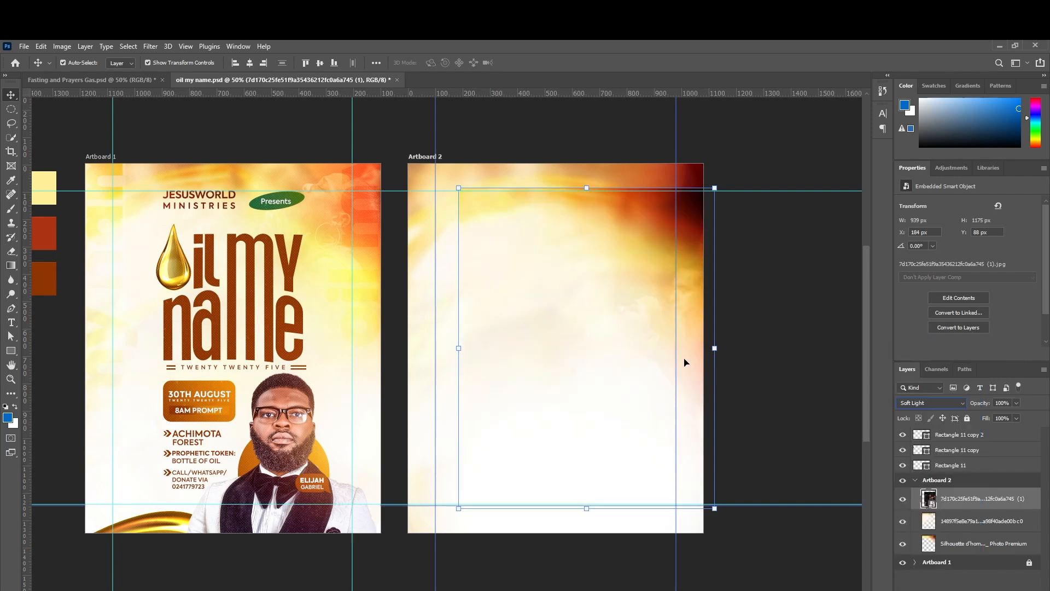
click(713, 351)
drag(642, 370, 654, 255)
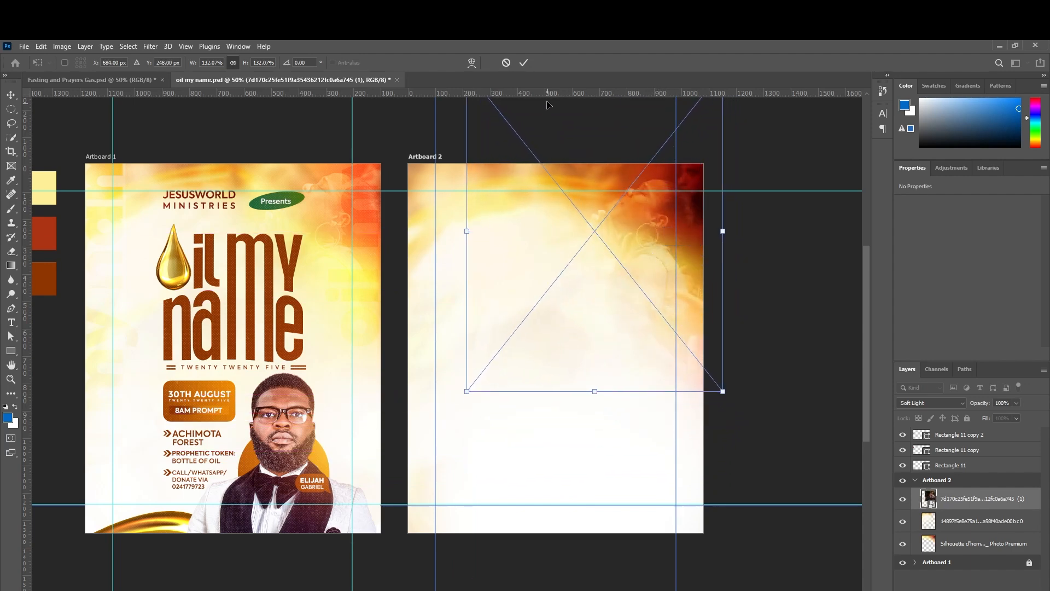
click(526, 63)
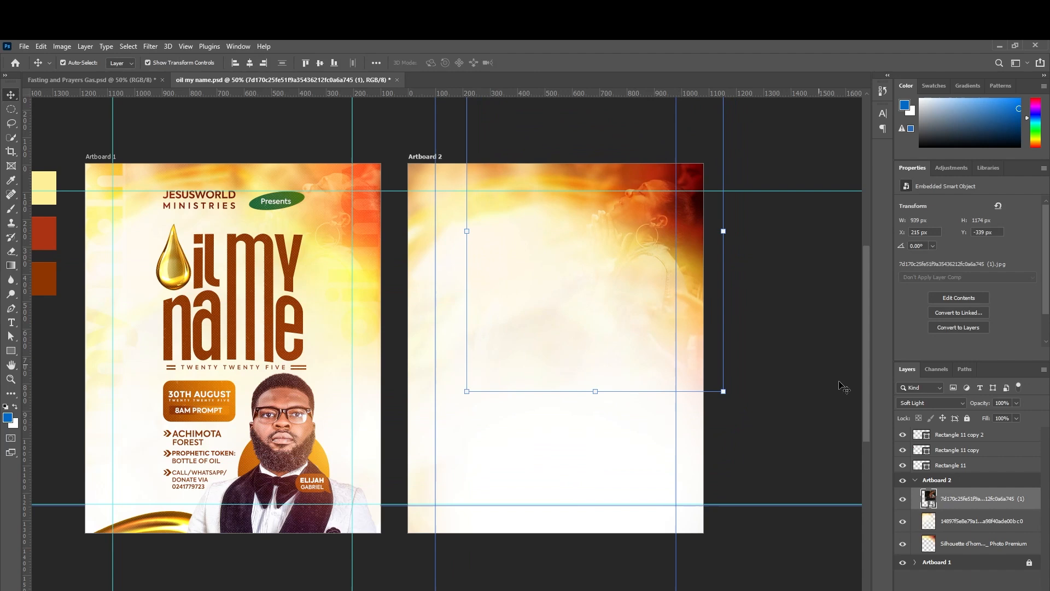
Rasterize the photo layer and erase its lower part, leaving a faint trace at the top.
right_click(963, 498)
click(868, 349)
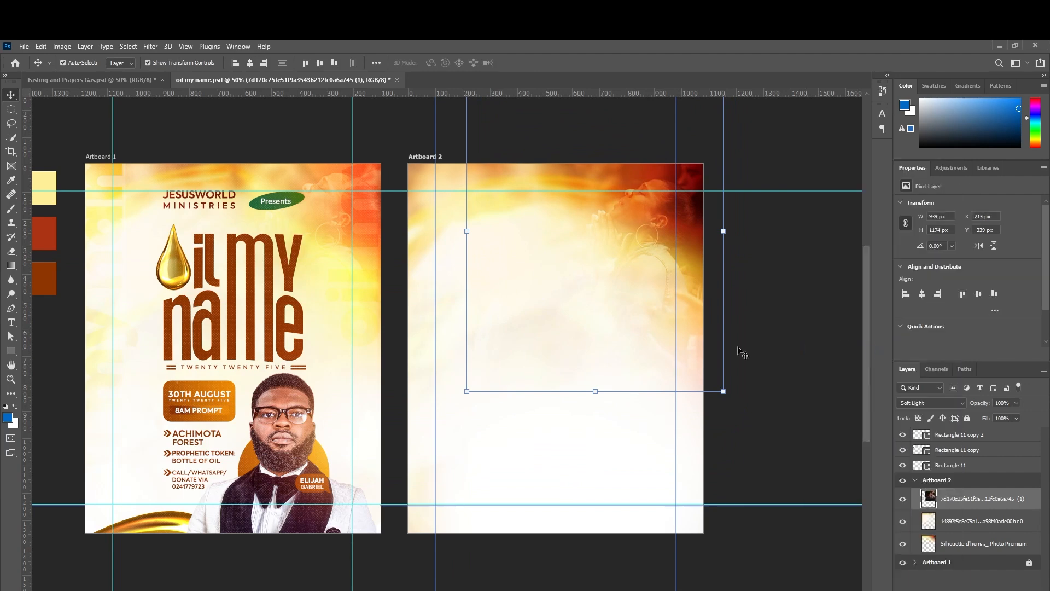
click(12, 252)
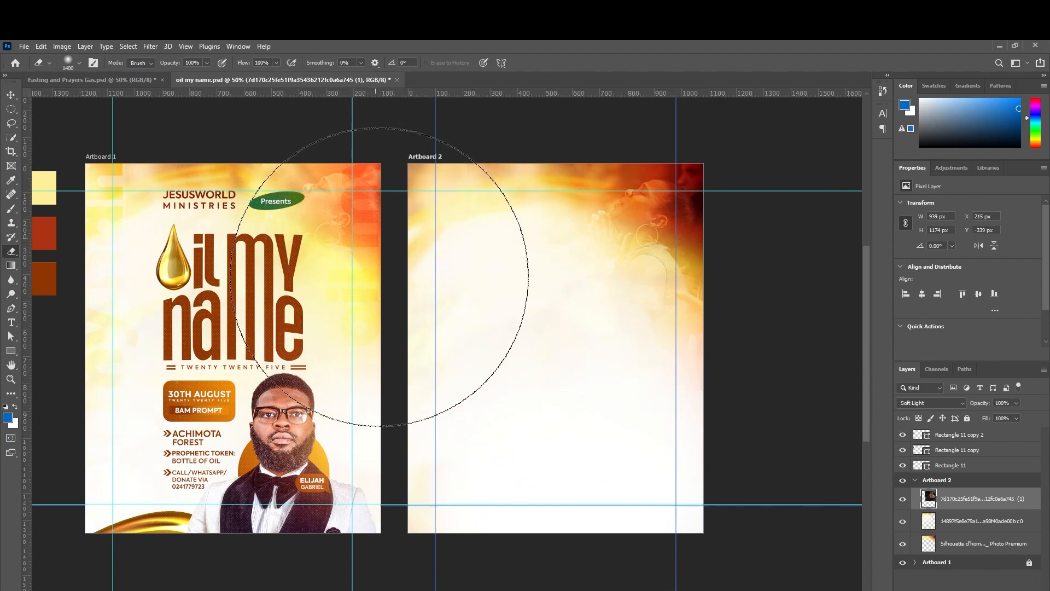
drag(390, 236, 364, 297)
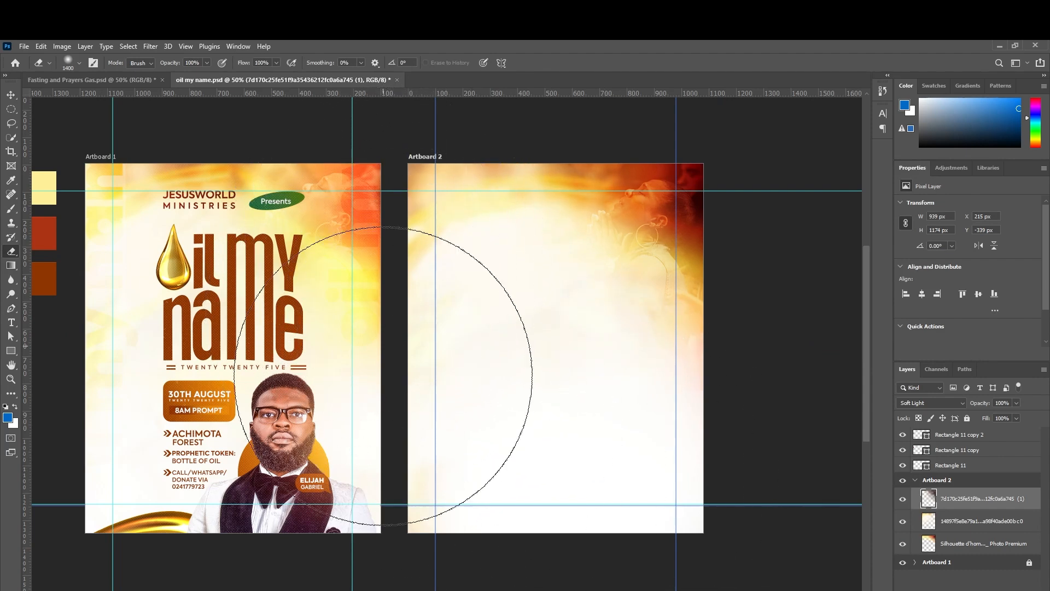
click(11, 95)
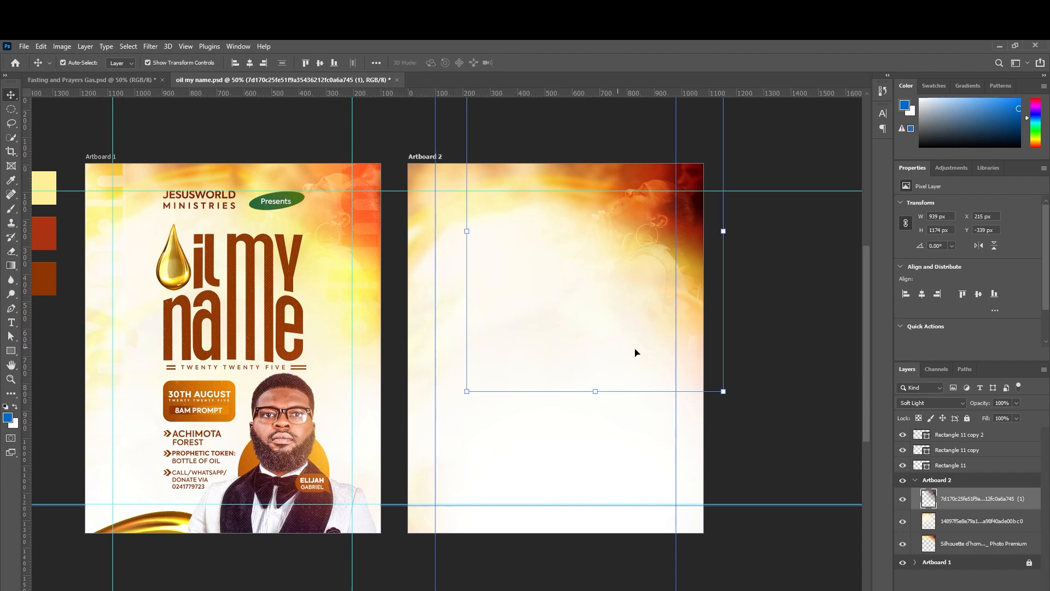
click(762, 301)
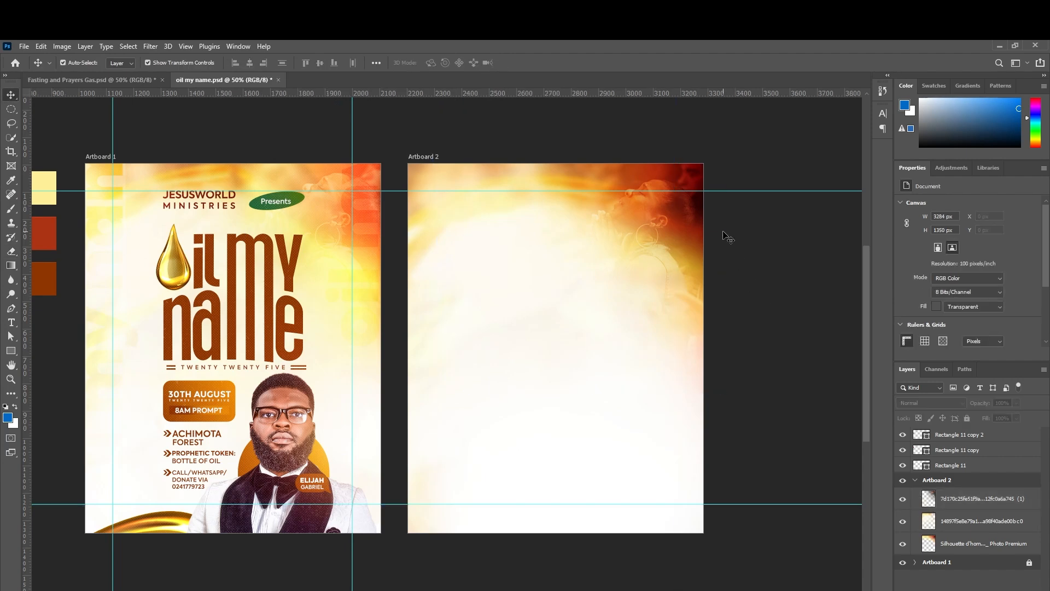
click(694, 183)
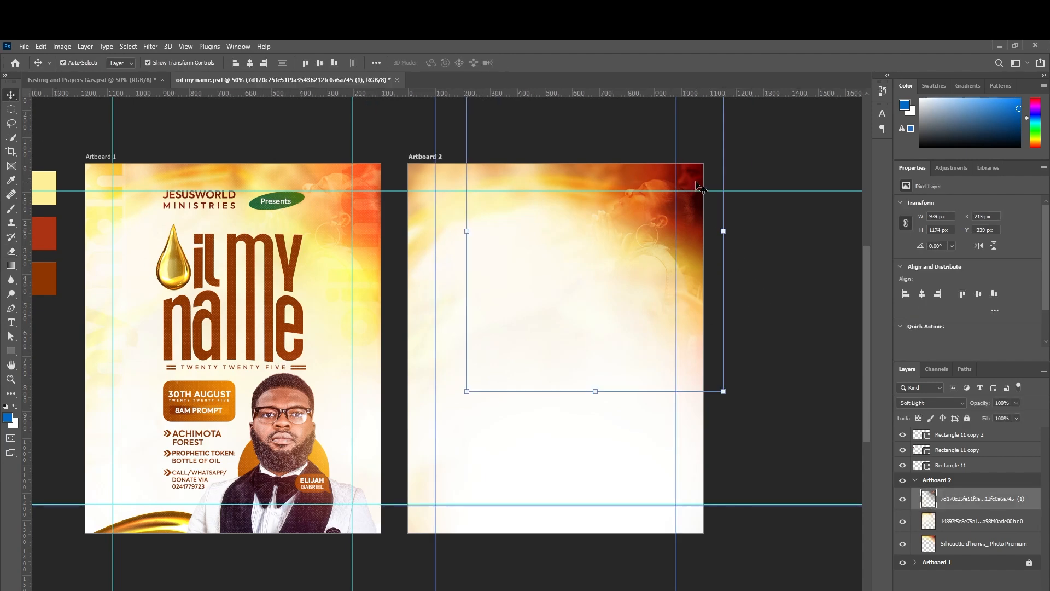
Scale up the Silhouette background layer on Artboard 2.
click(955, 547)
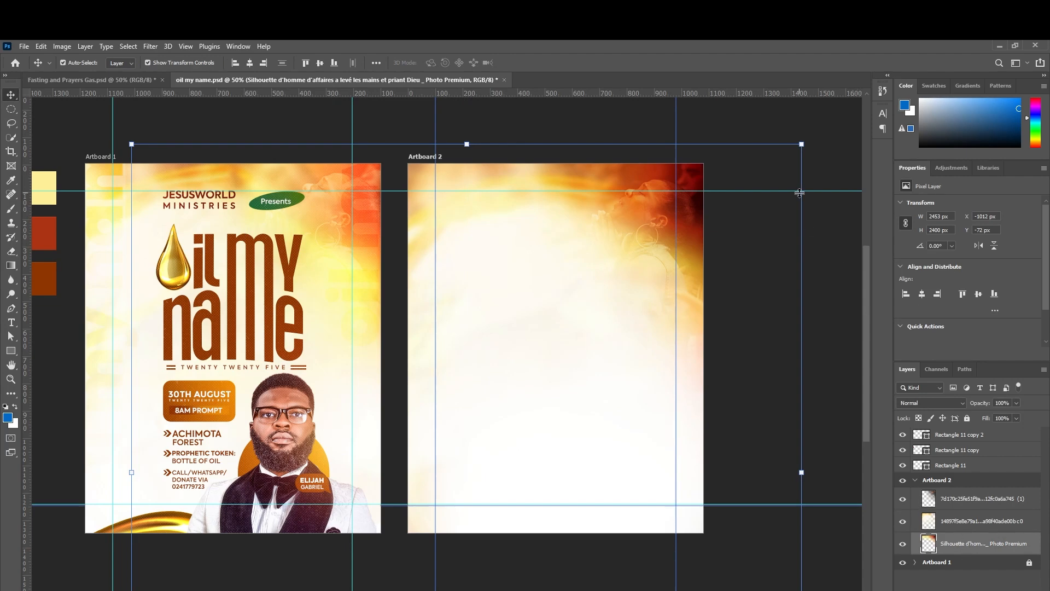
drag(801, 145, 841, 111)
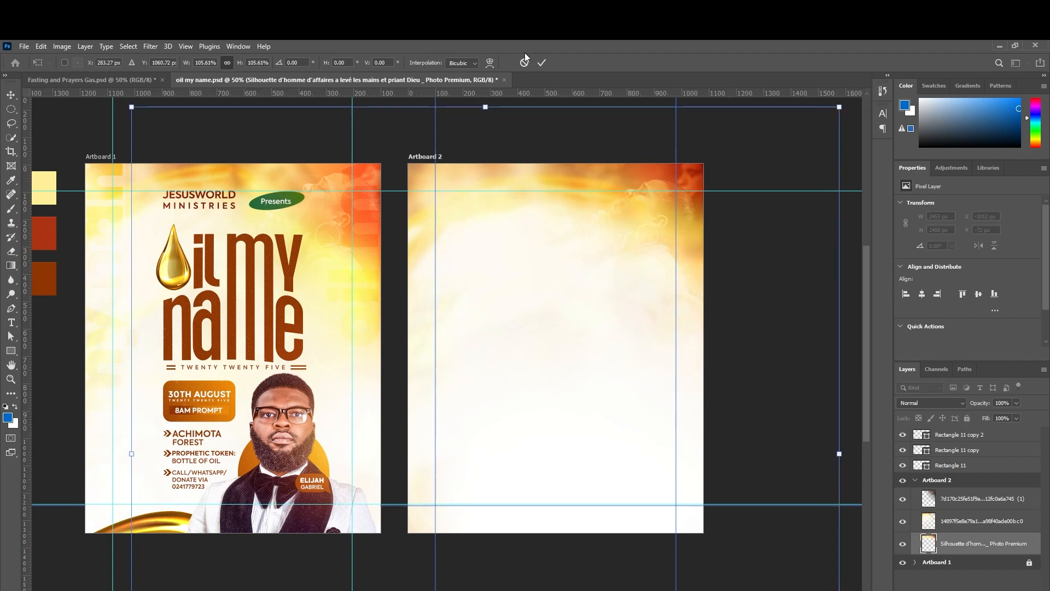
click(542, 63)
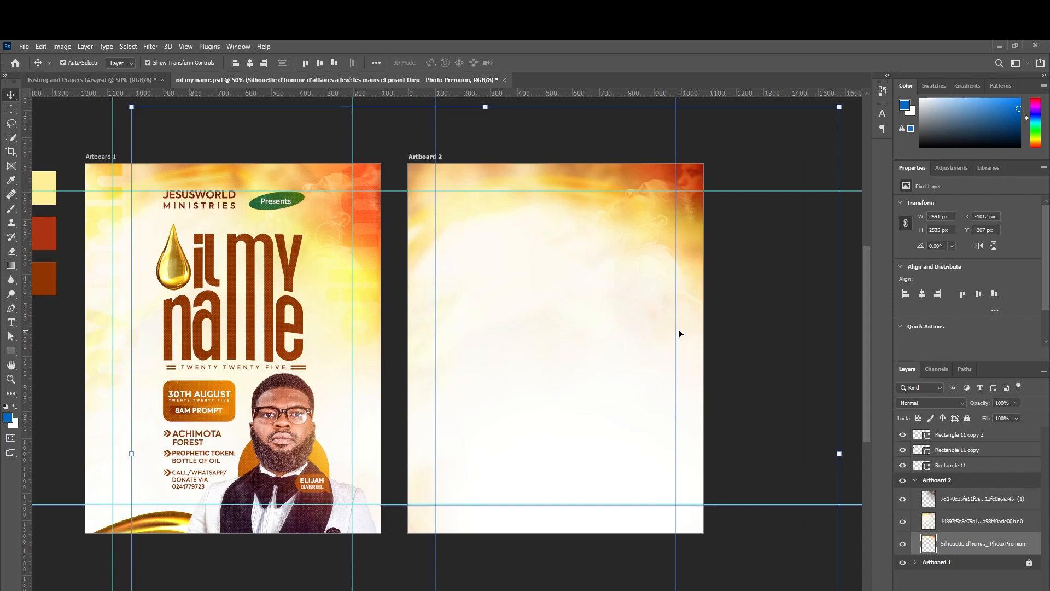
Shift the warm background image layer and rotate it about -3.8°, then deselect.
click(965, 520)
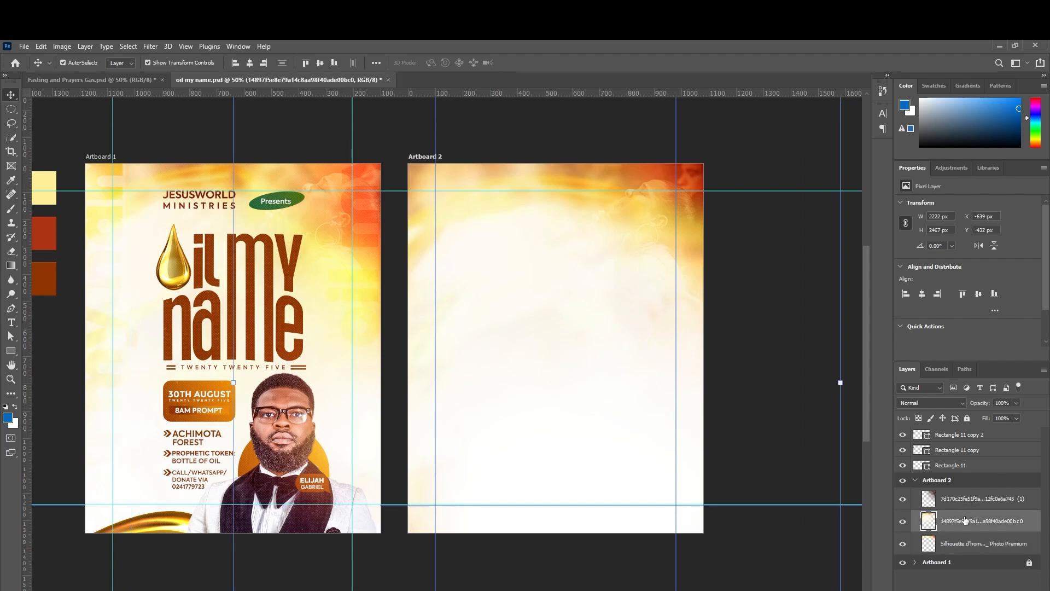
key(ctrl+t)
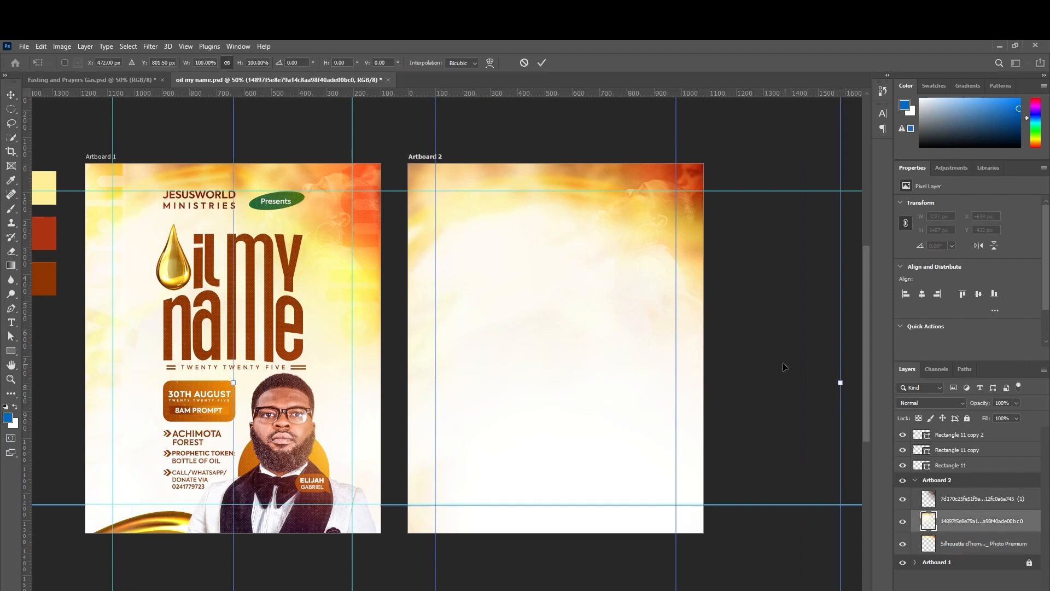
drag(786, 366, 726, 358)
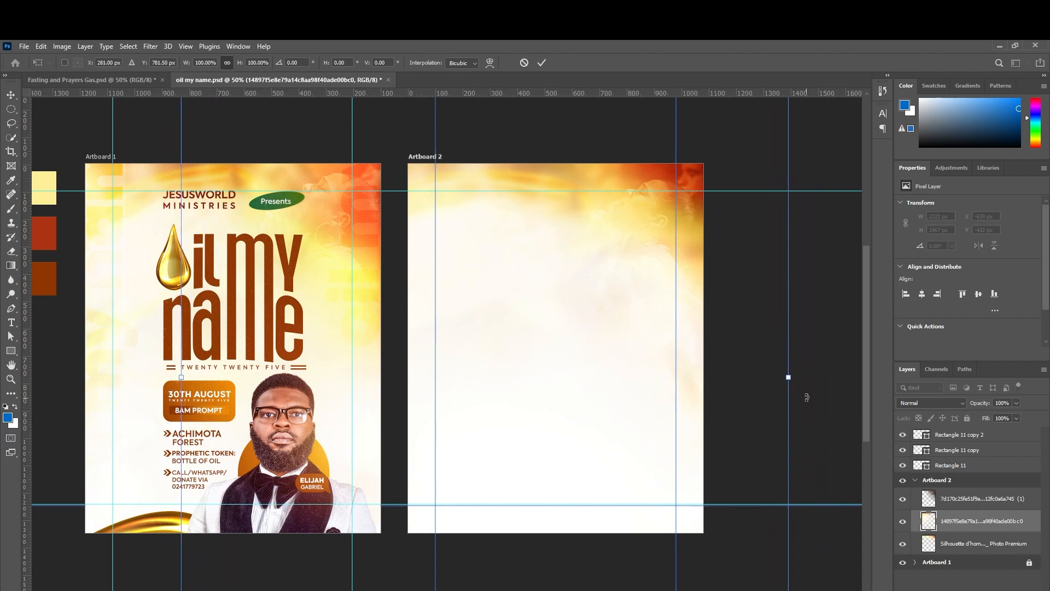
drag(806, 397, 832, 356)
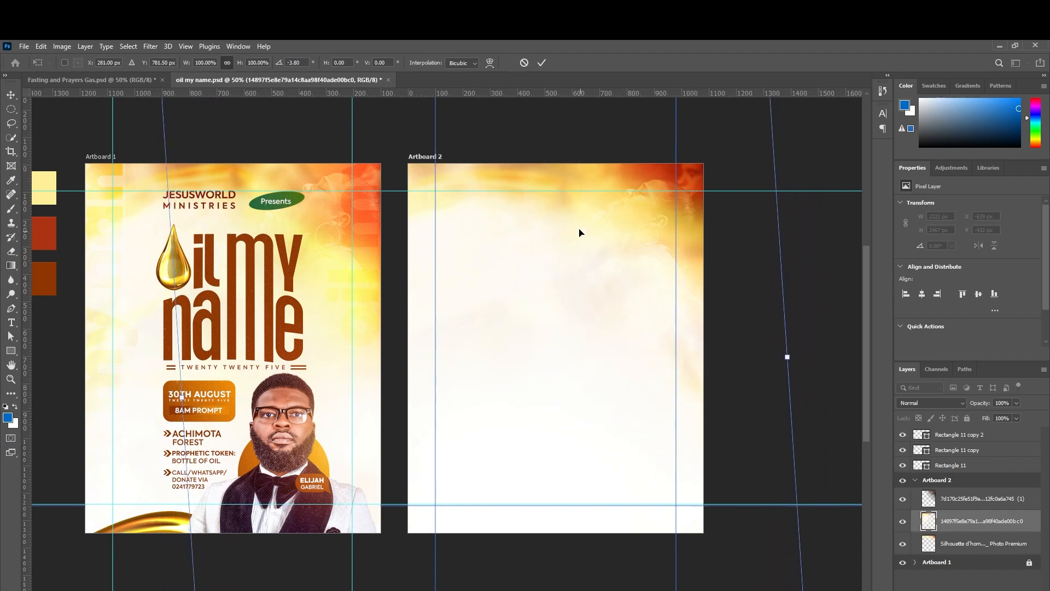
drag(565, 217, 571, 220)
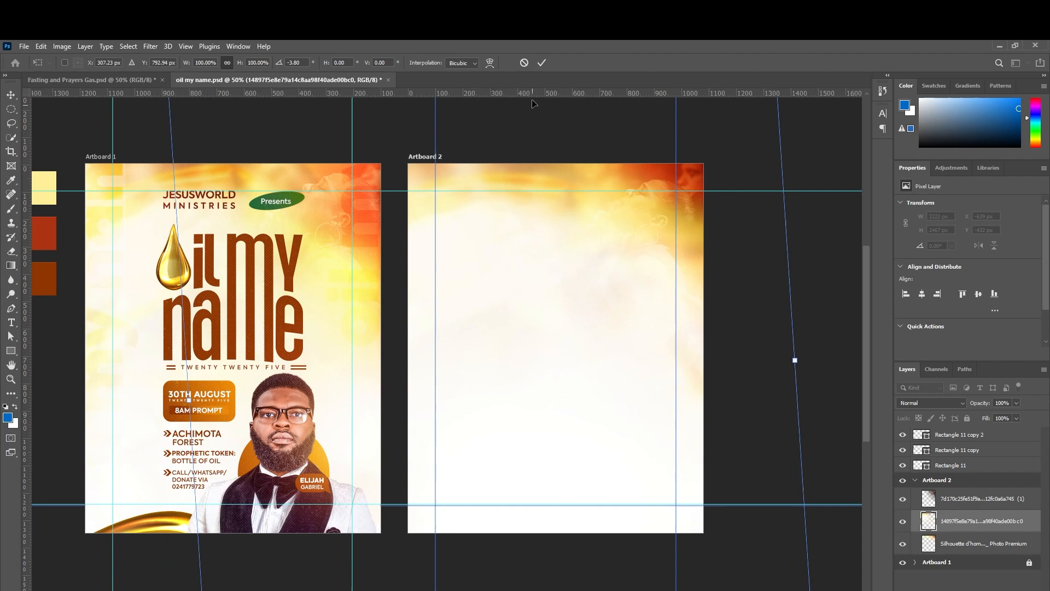
click(539, 64)
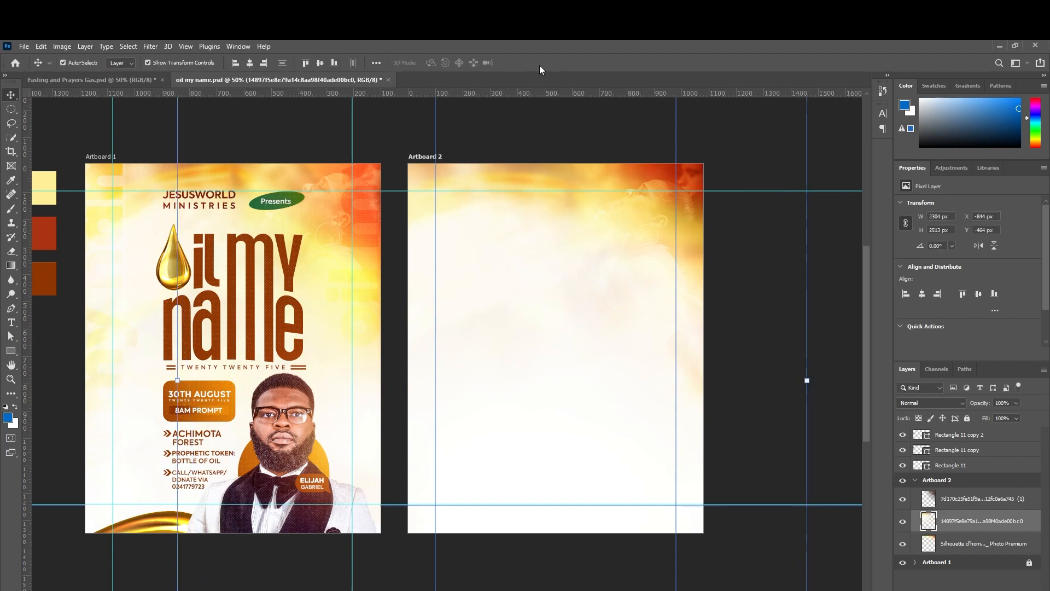
click(850, 327)
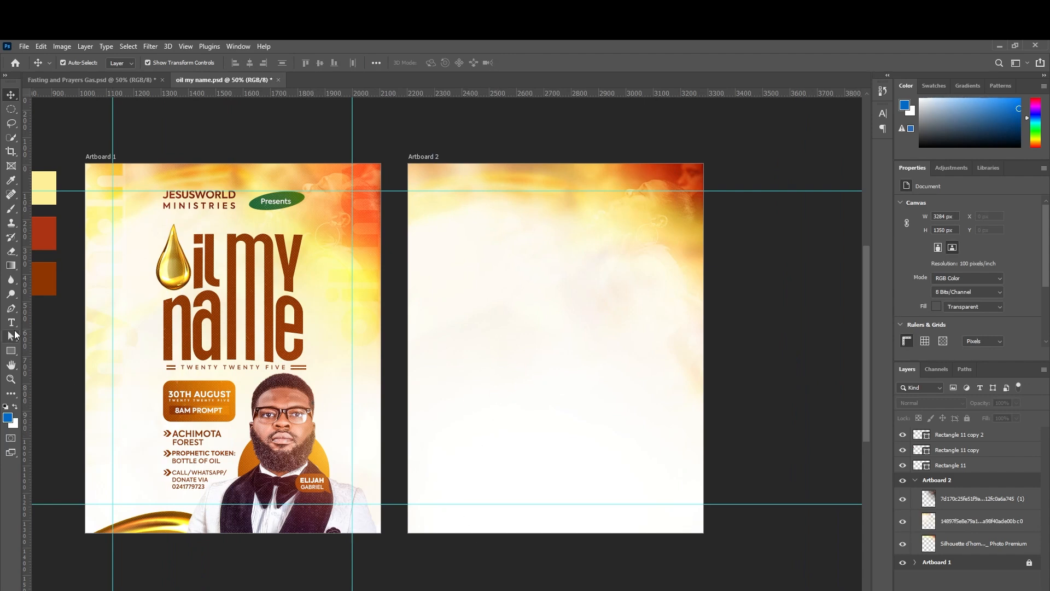
Add an 'oil my name' text layer in Axiforma Heavy and move it toward the artboard centre.
click(12, 323)
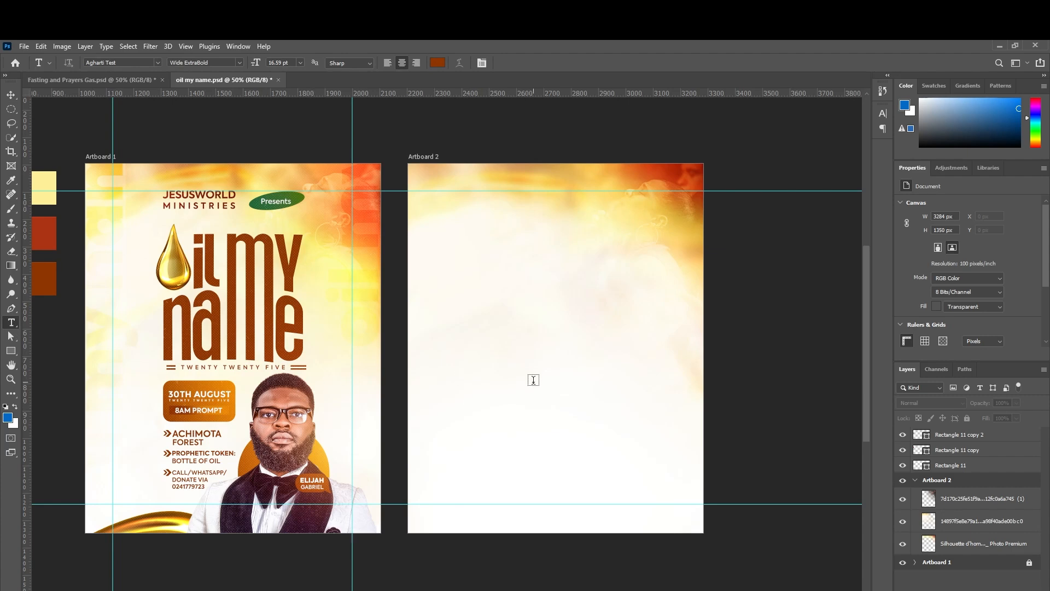
click(476, 394)
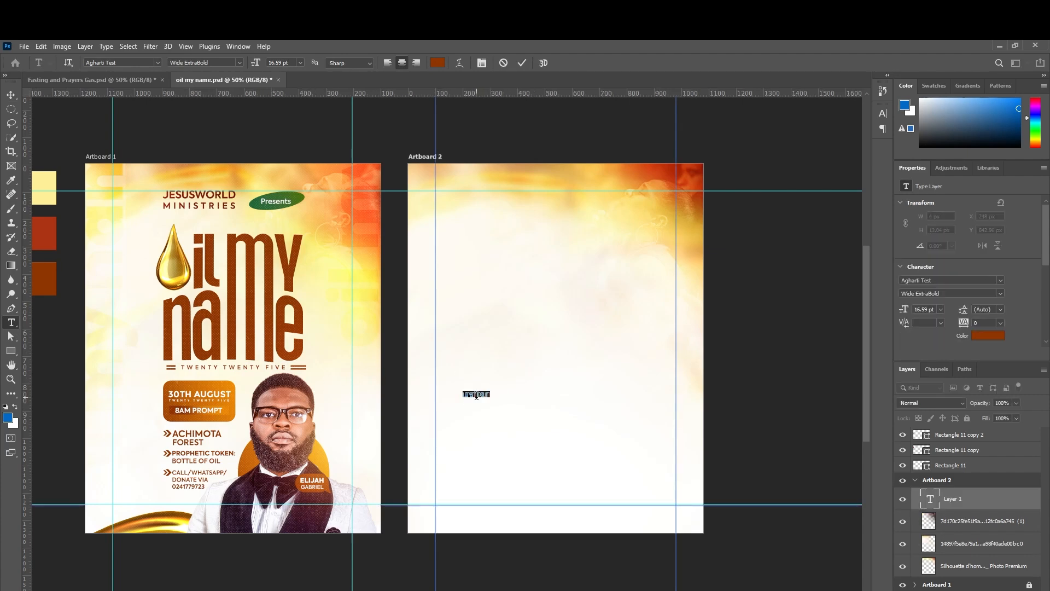
click(1000, 280)
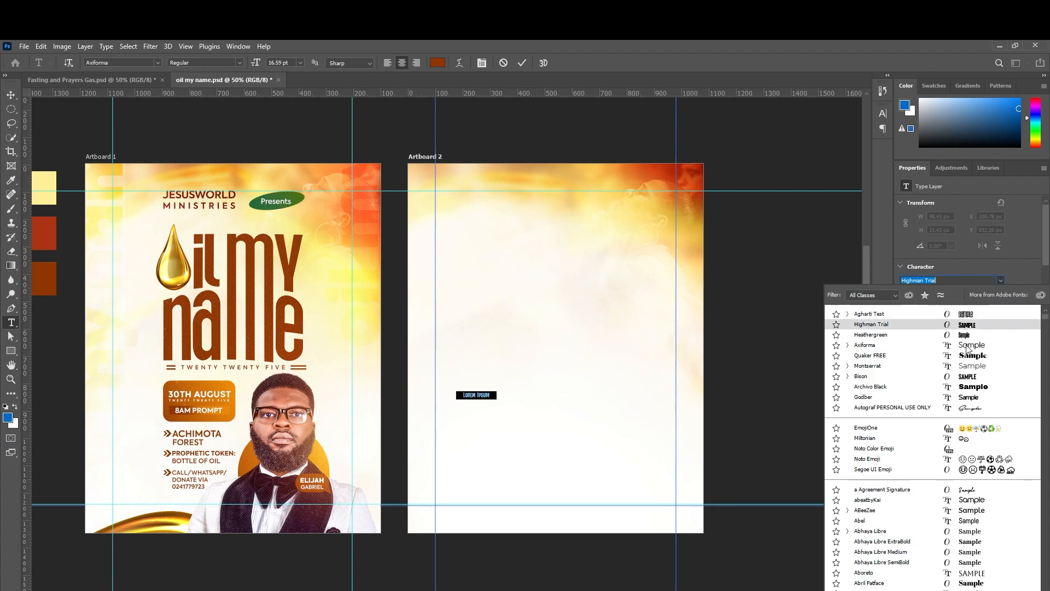
click(965, 344)
click(999, 293)
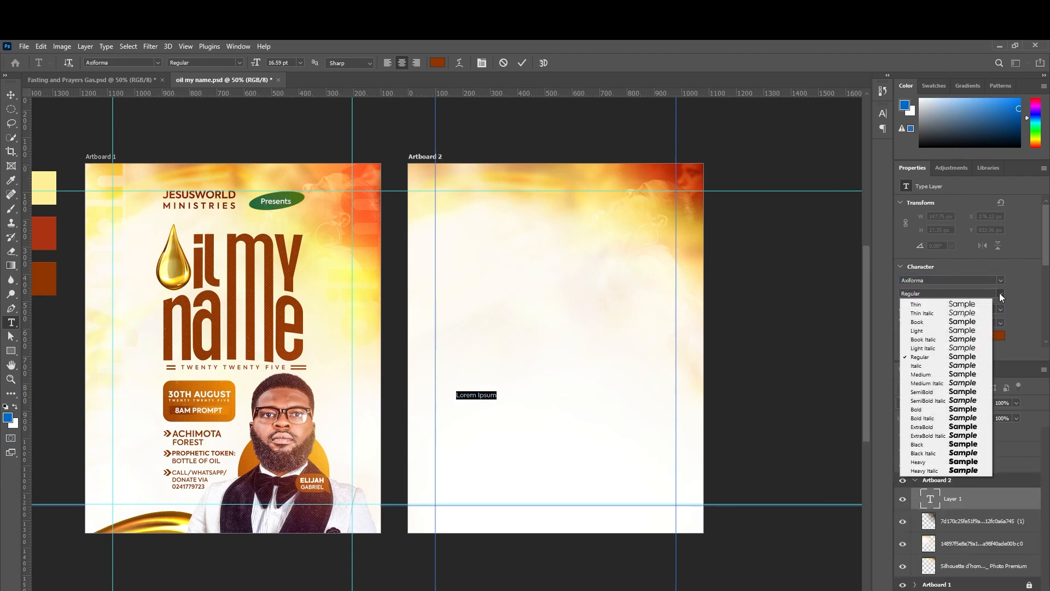
click(963, 461)
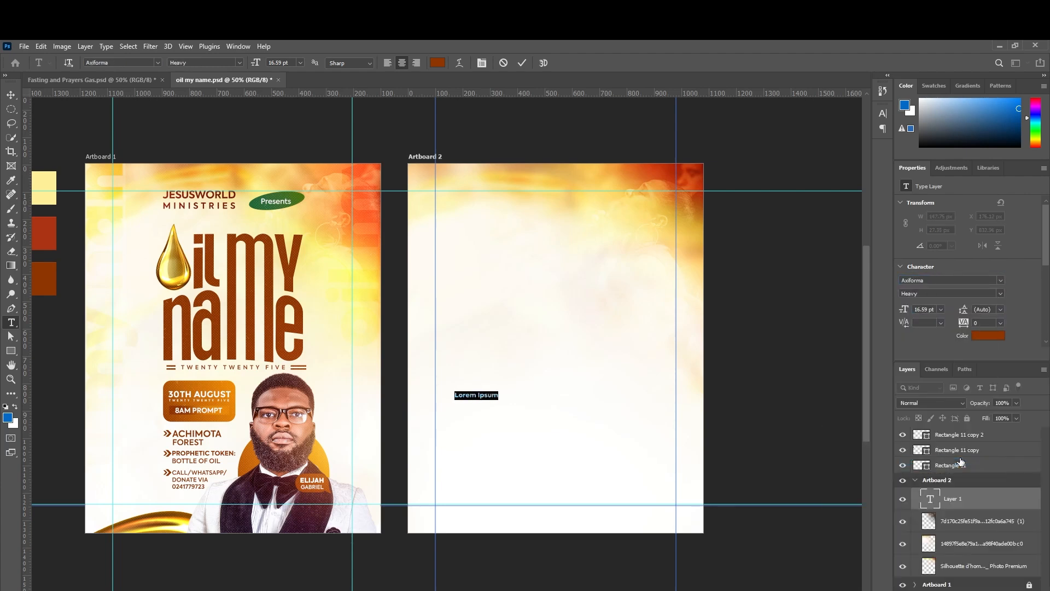
text(eil my name)
click(12, 95)
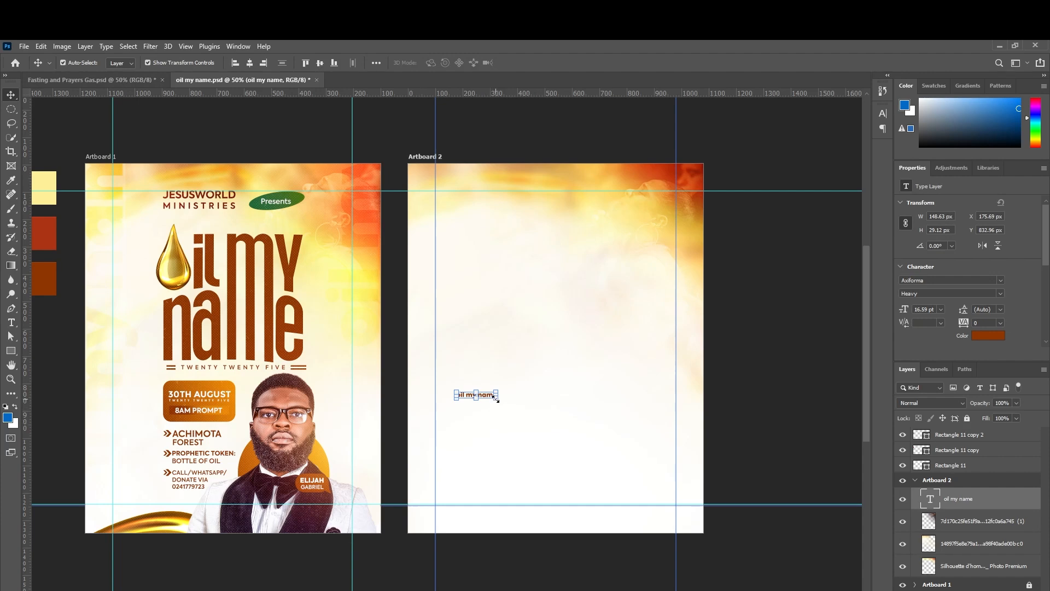
drag(496, 398, 652, 434)
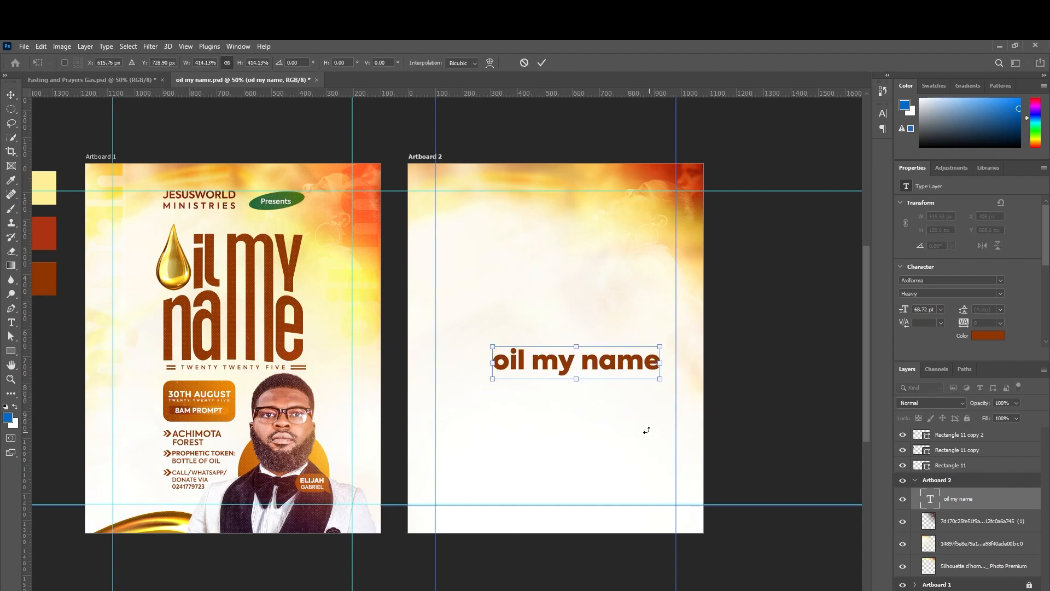
Commit the text's scaling and rotate 'oil my name' to -90° so it stands vertically.
key(Return)
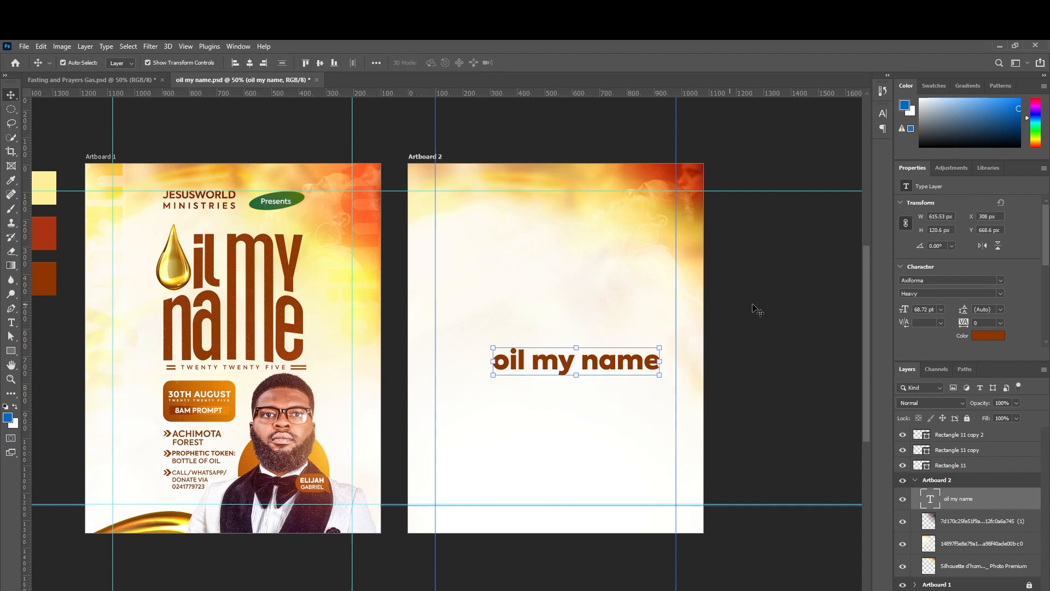
scroll(979, 323, down, 8)
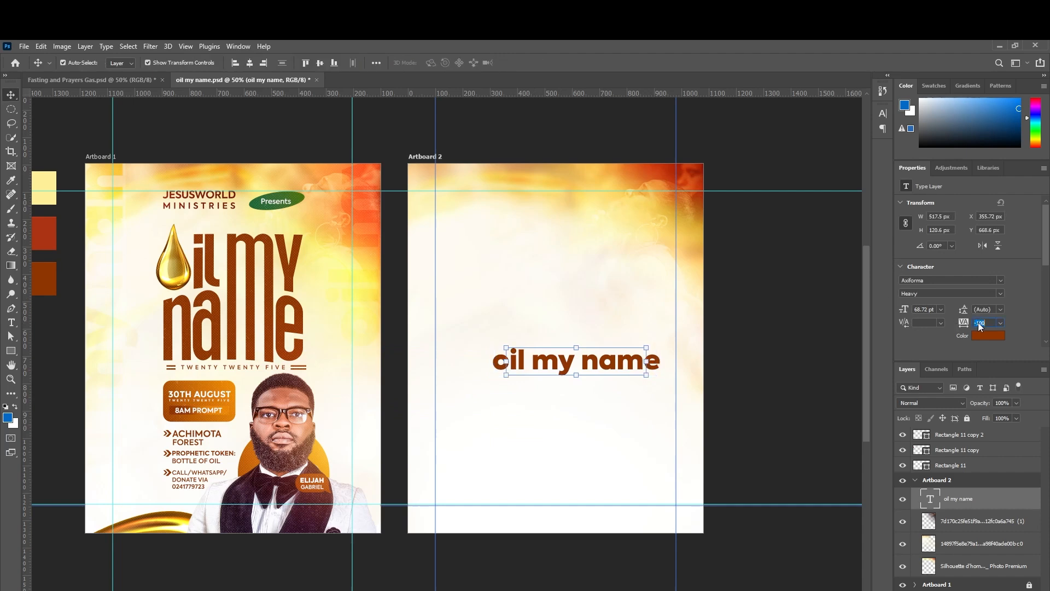
scroll(979, 323, up, 2)
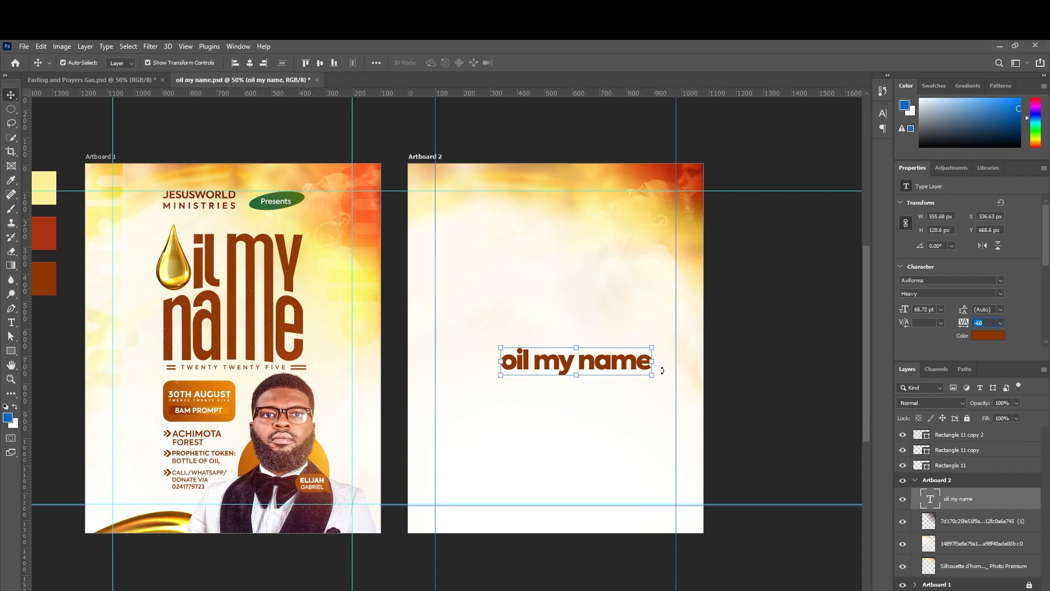
drag(659, 382, 607, 292)
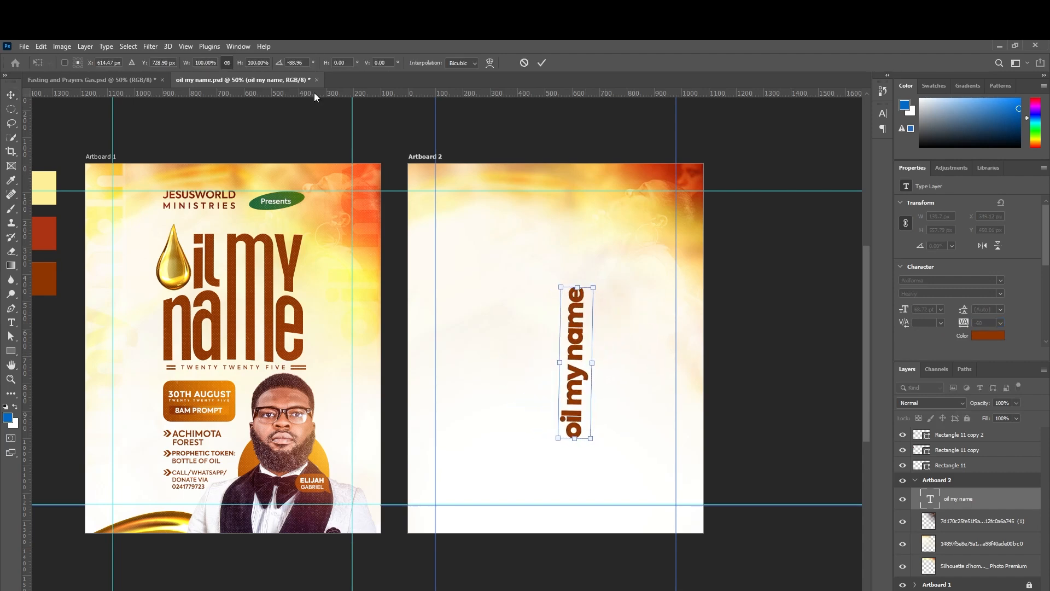
click(293, 63)
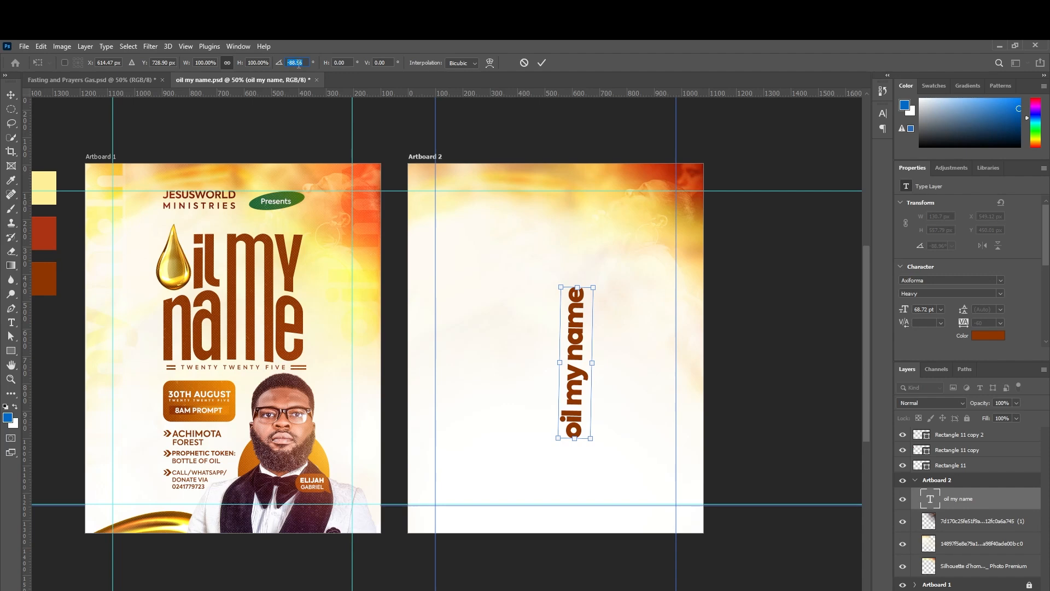
text(-9)
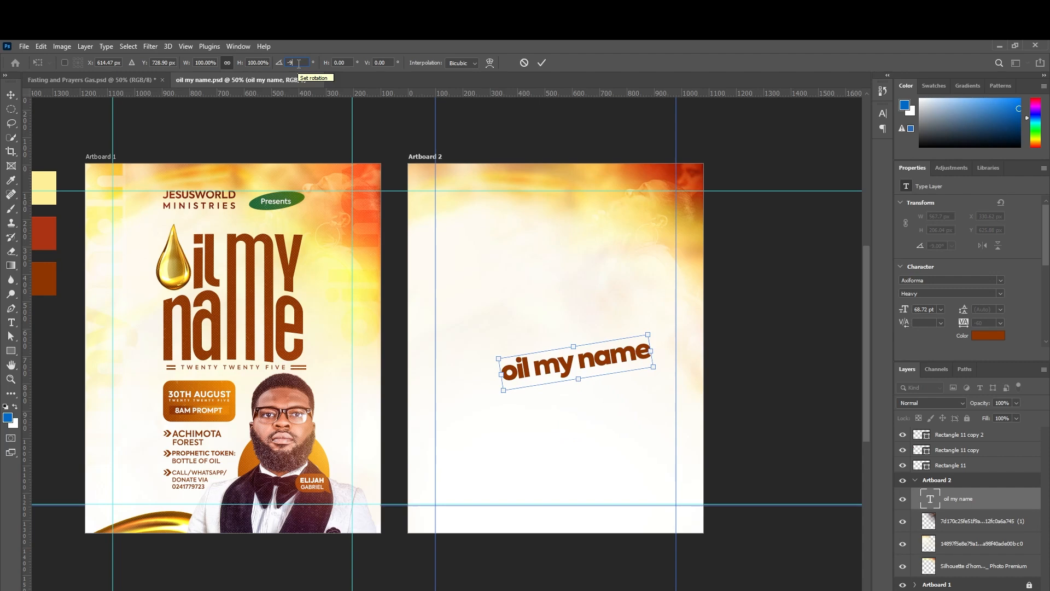
text(0)
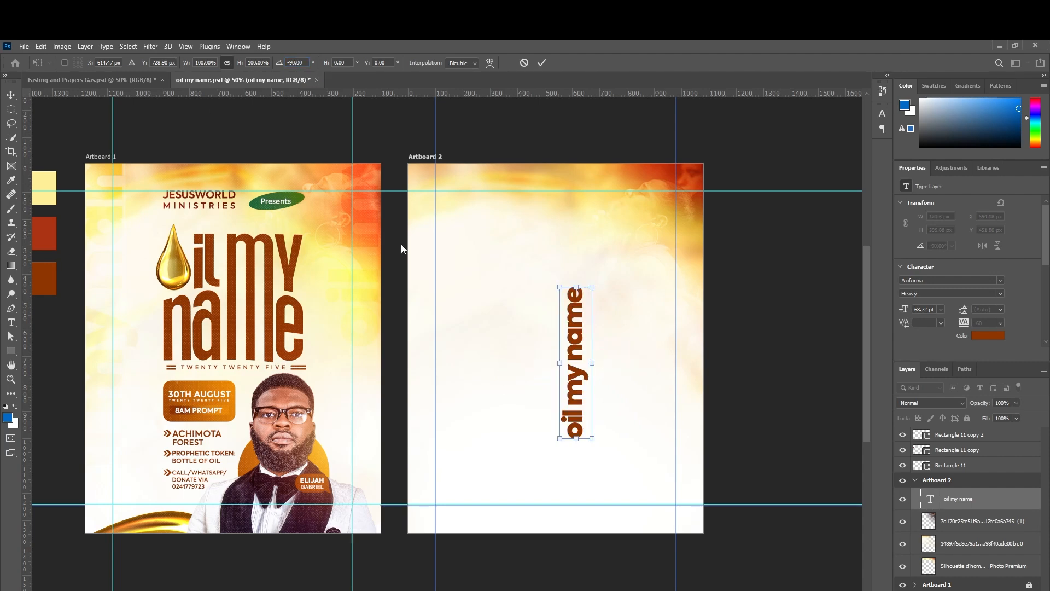
Move the vertical text to Artboard 2's left edge and enlarge it to about 190 pt.
drag(577, 351, 432, 315)
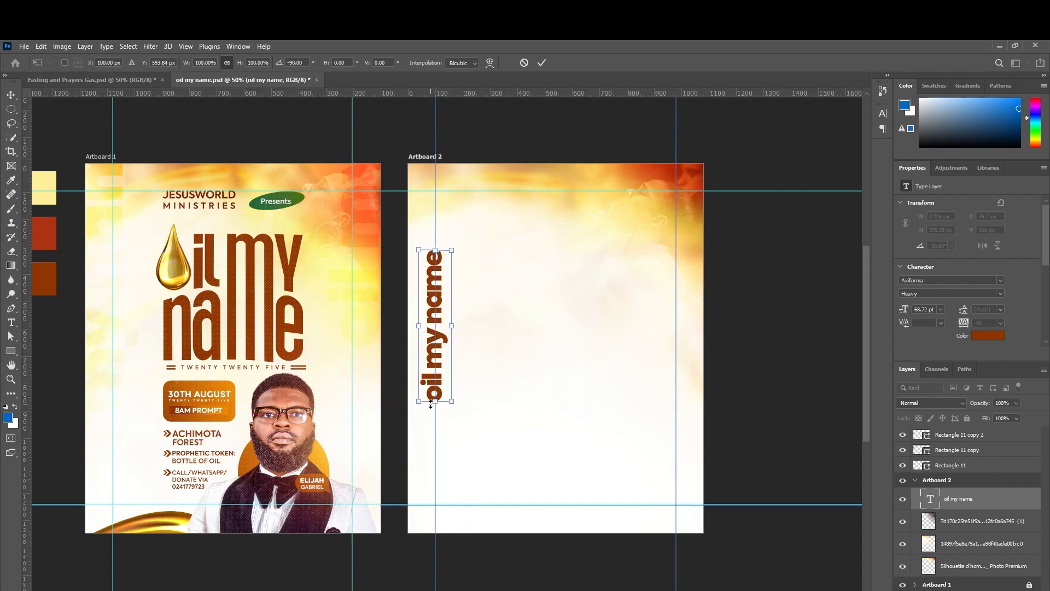
drag(432, 406, 425, 532)
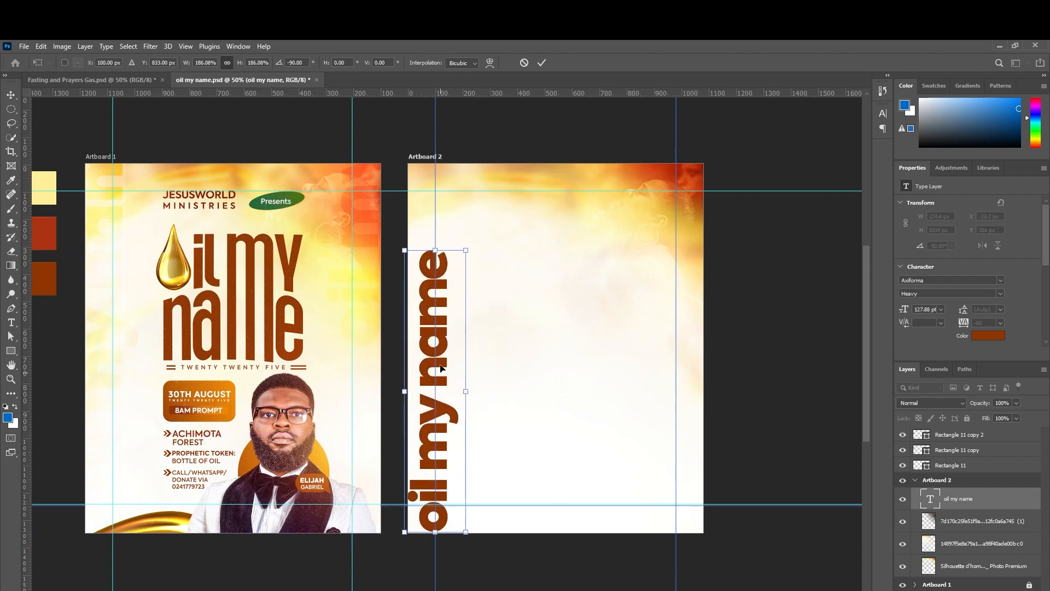
drag(434, 250, 441, 108)
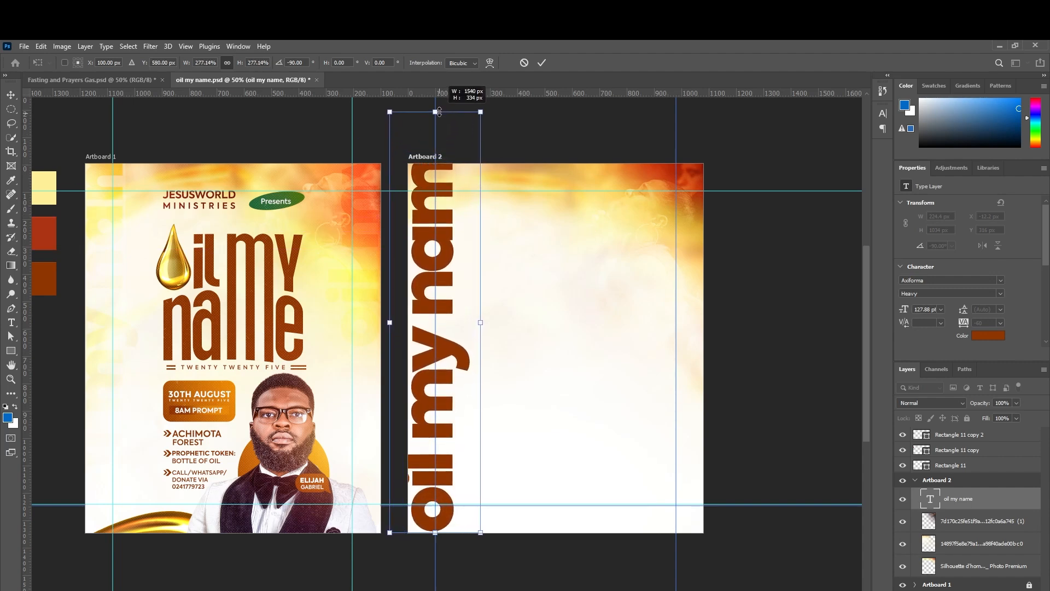
drag(444, 248, 431, 229)
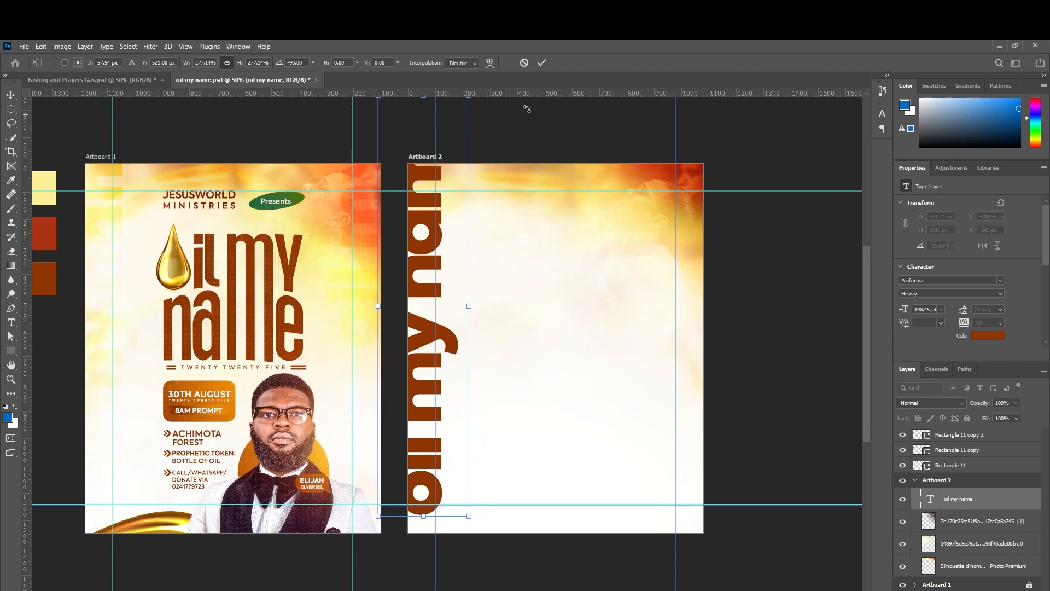
click(542, 62)
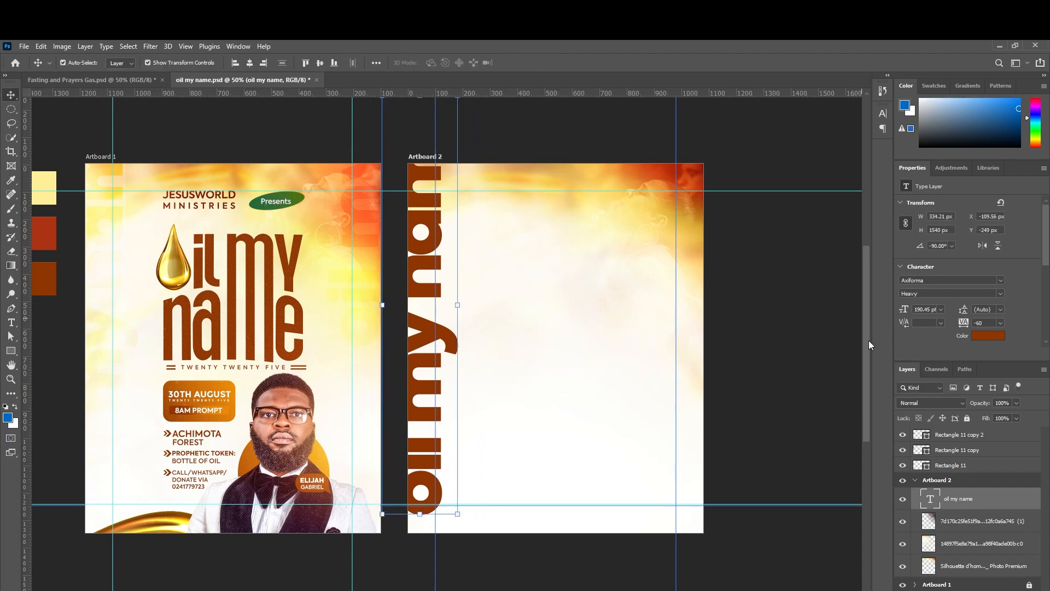
Set the vertical 'oil my name' text layer's blend mode to Overlay.
click(935, 408)
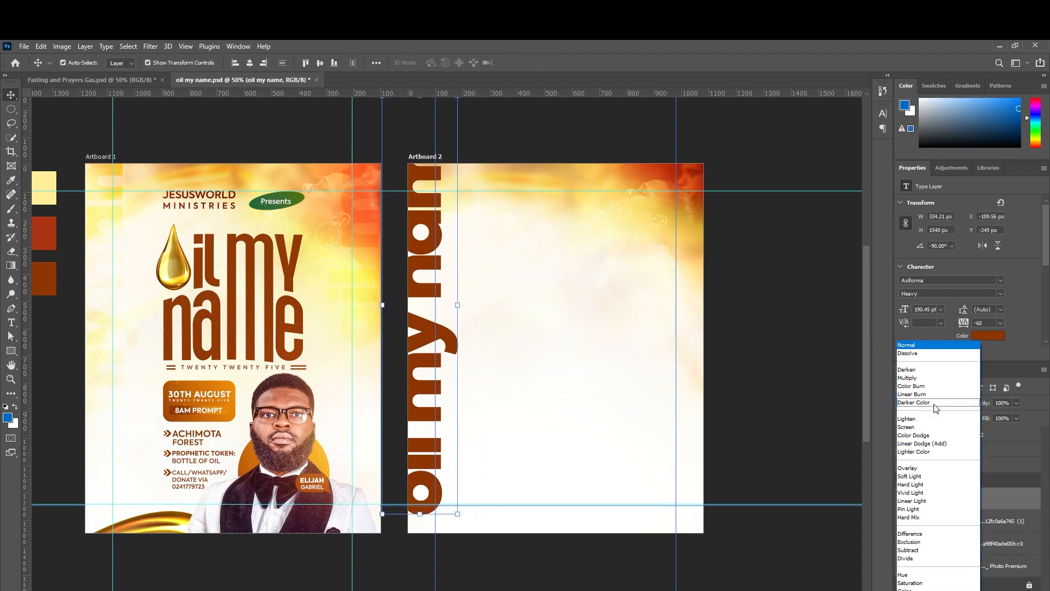
click(921, 468)
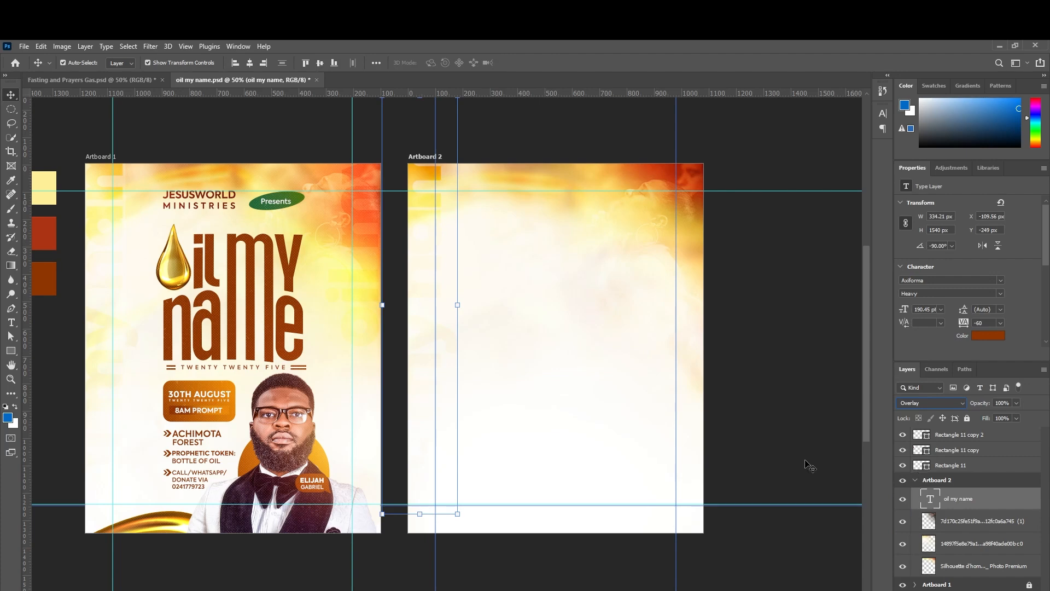
key(ctrl+t)
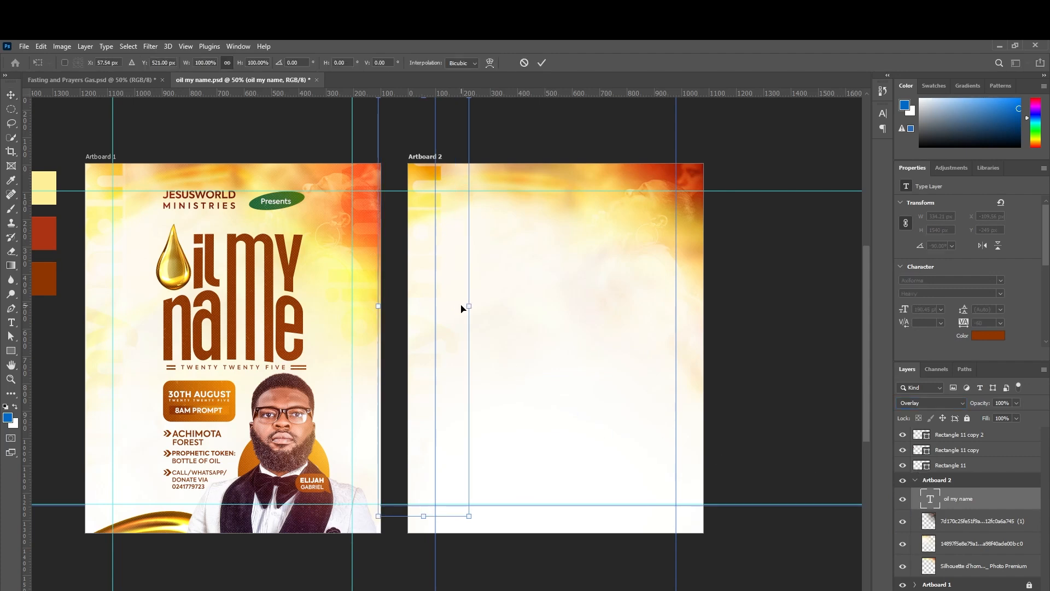
key(shift+Right)
key(shift+Right)
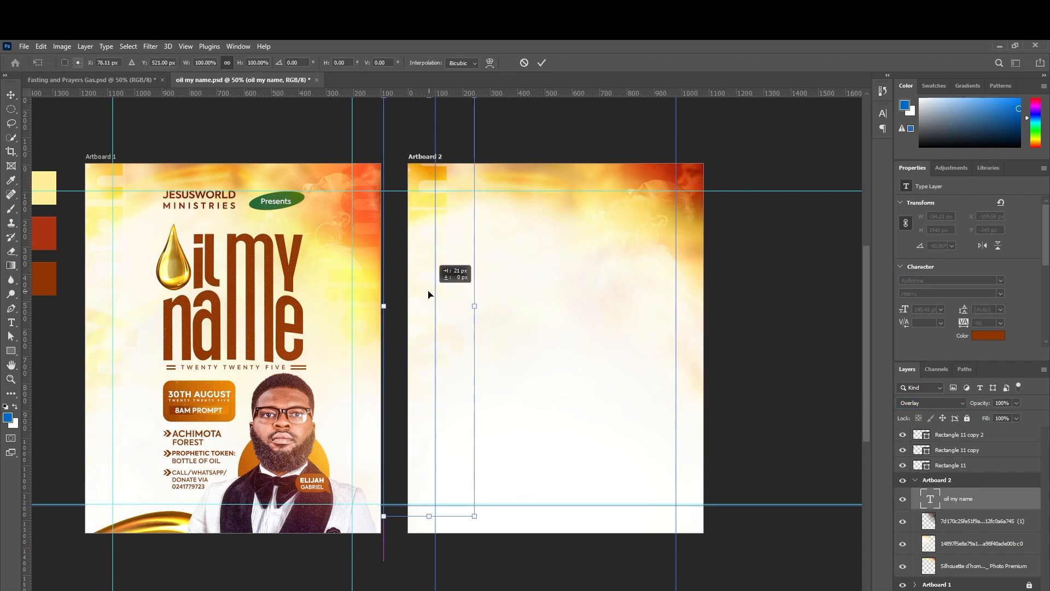
key(shift+Left)
key(shift+Left)
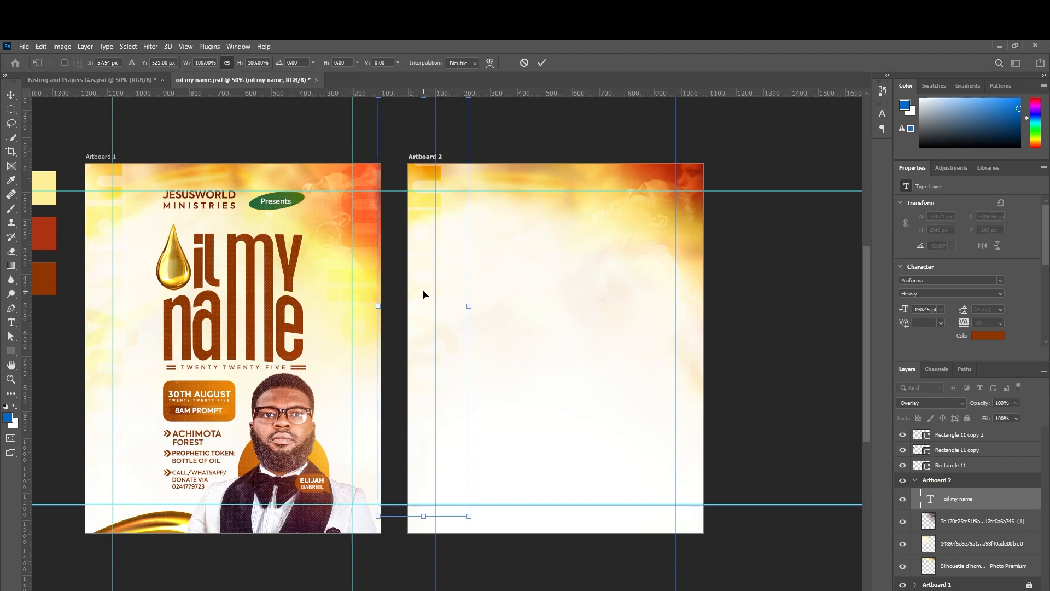
key(Return)
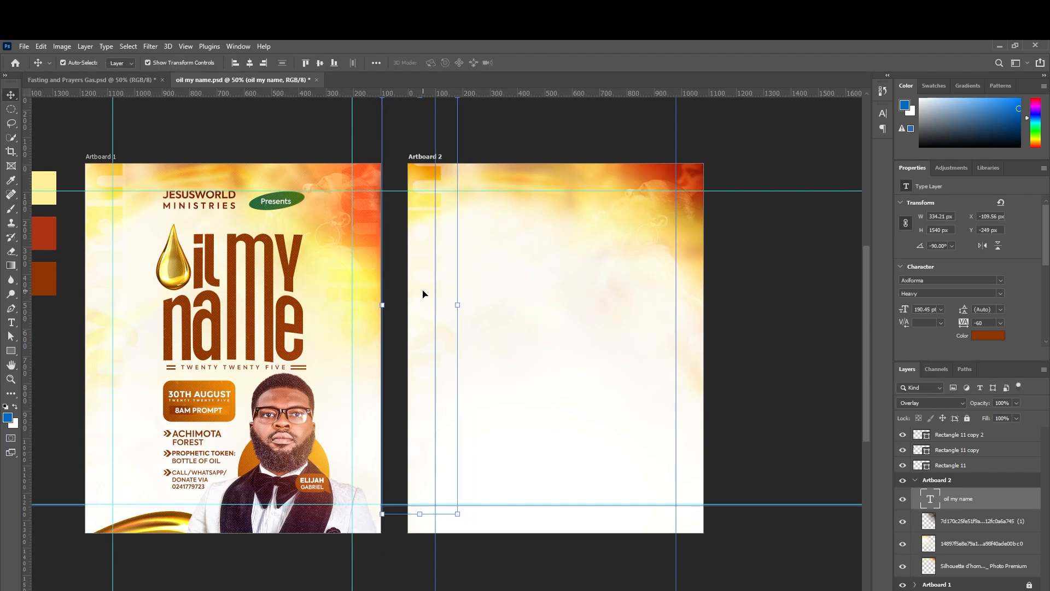
Duplicate the vertical text and move the copy to Artboard 2's right edge.
key(ctrl)
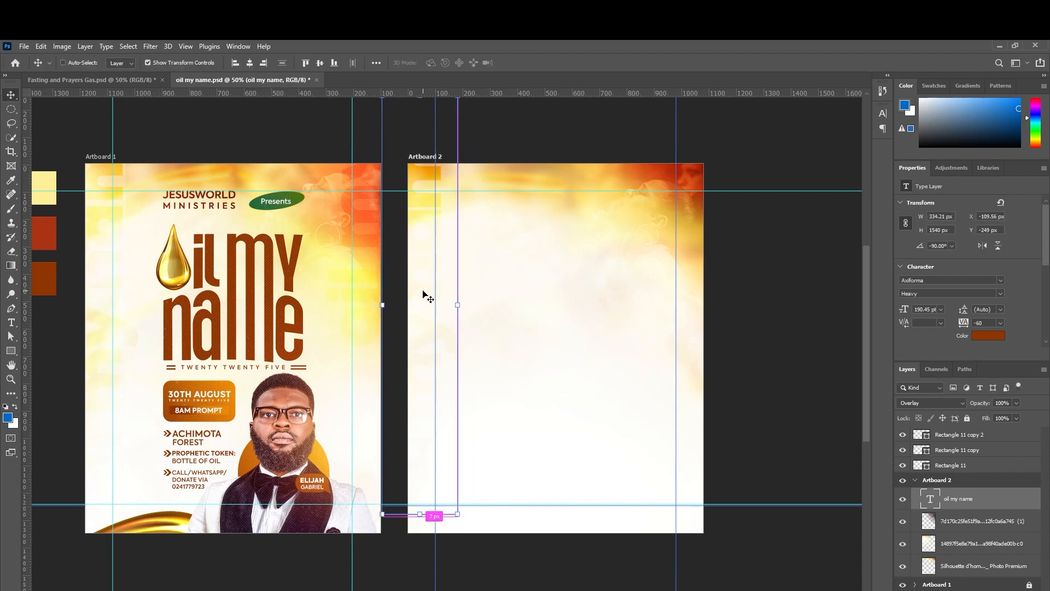
key(ctrl+j)
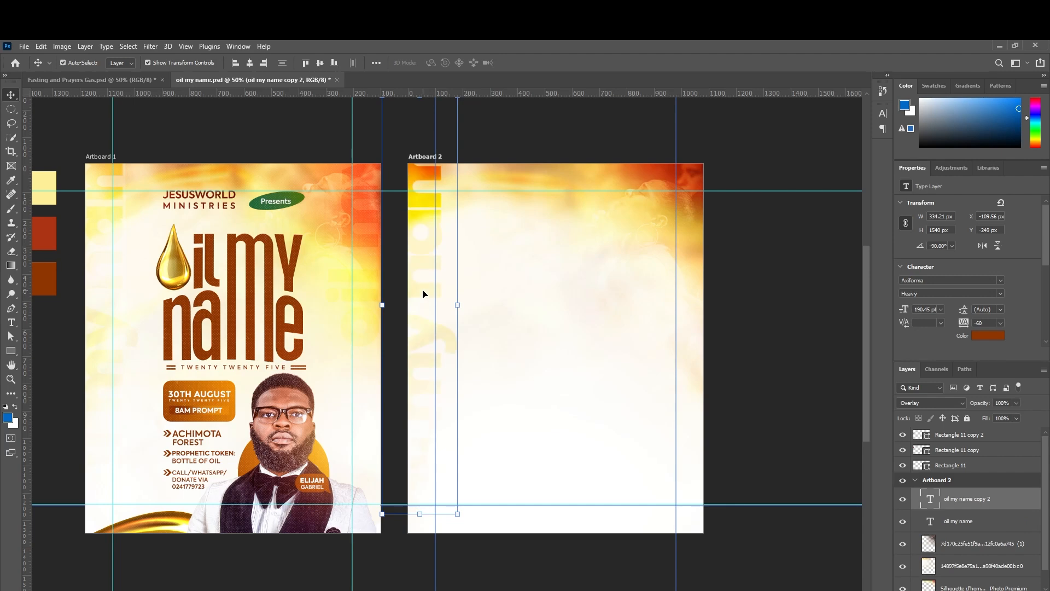
key(ctrl+t)
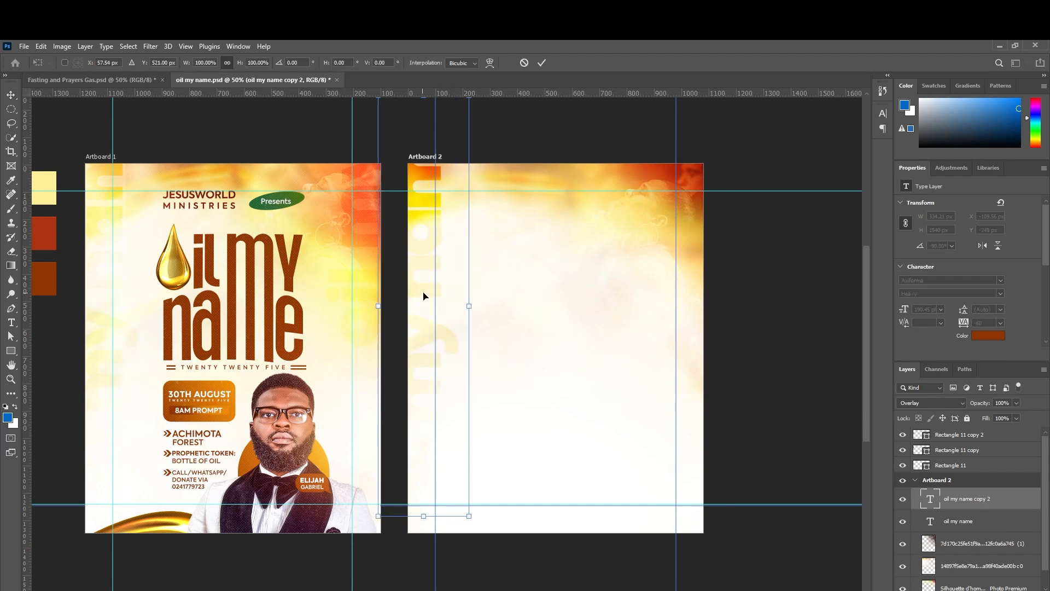
drag(432, 292, 693, 188)
click(541, 63)
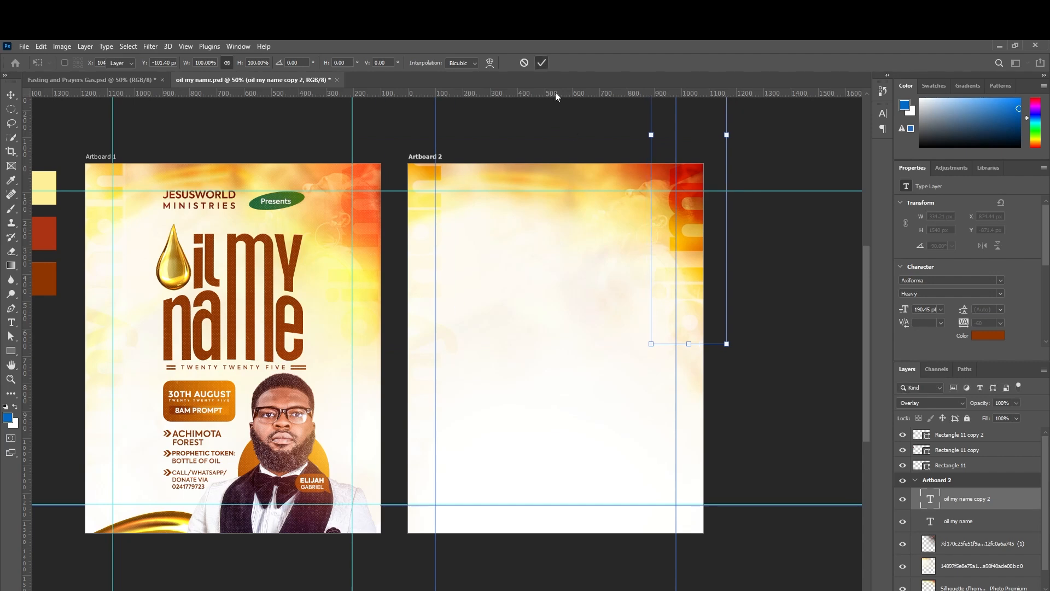
Select all Artboard 2 layers from 'oil my name copy 2' down to the silhouette photo.
click(766, 316)
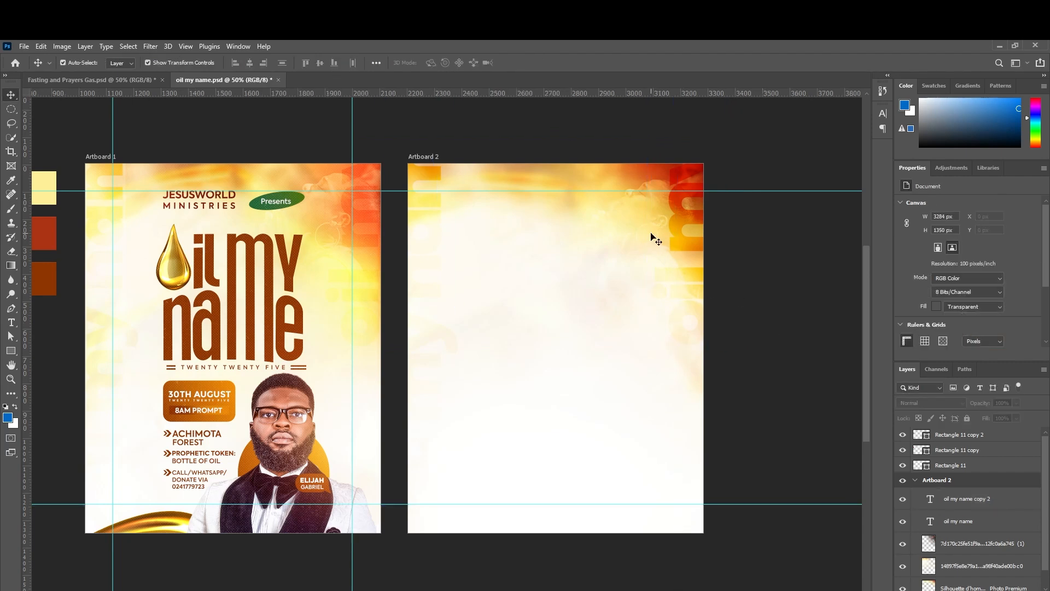
click(958, 500)
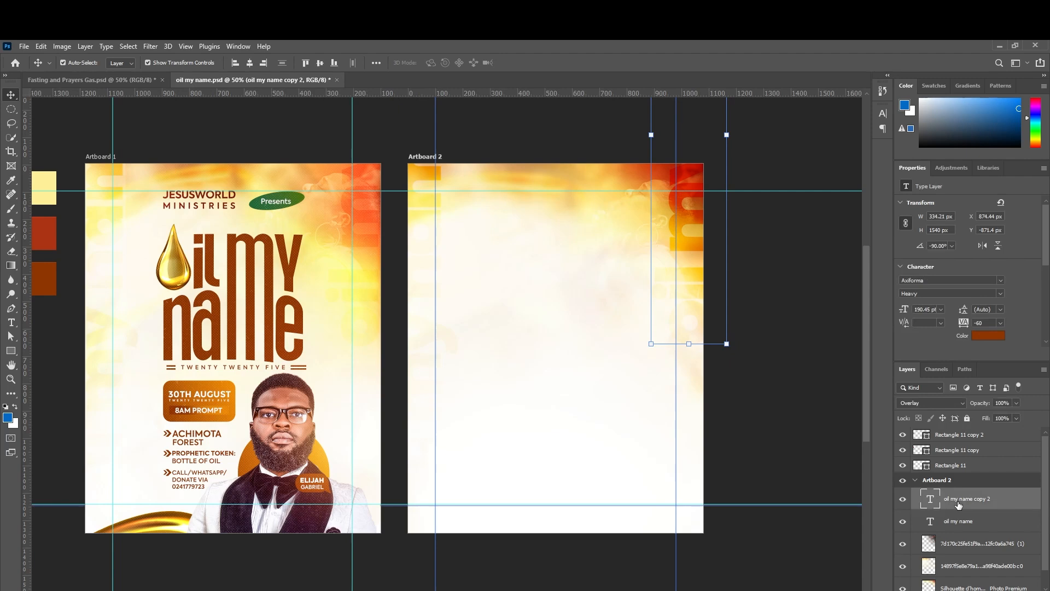
scroll(958, 504, down, 1)
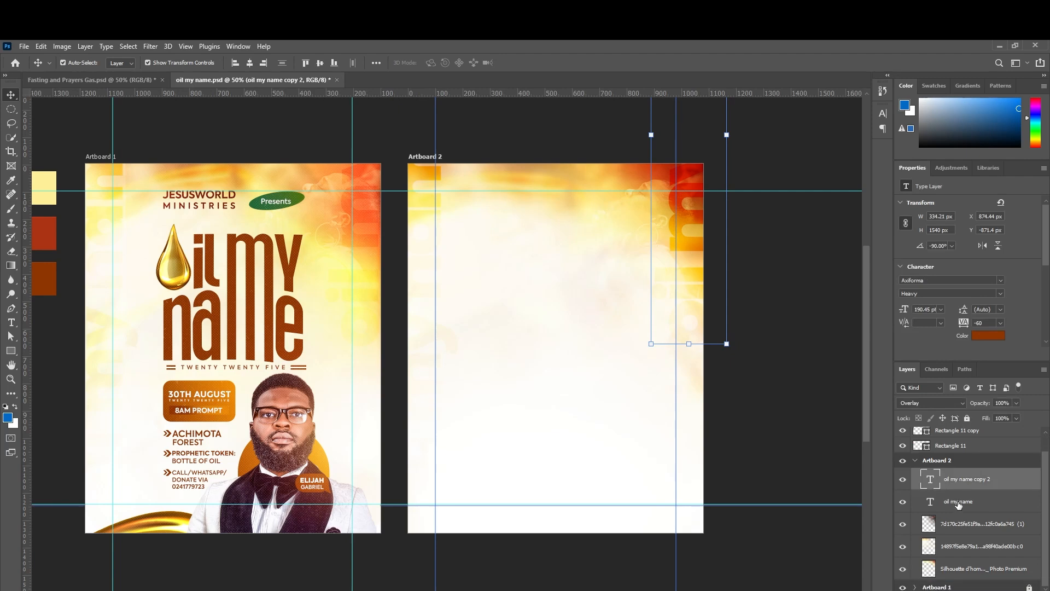
shift+click(972, 571)
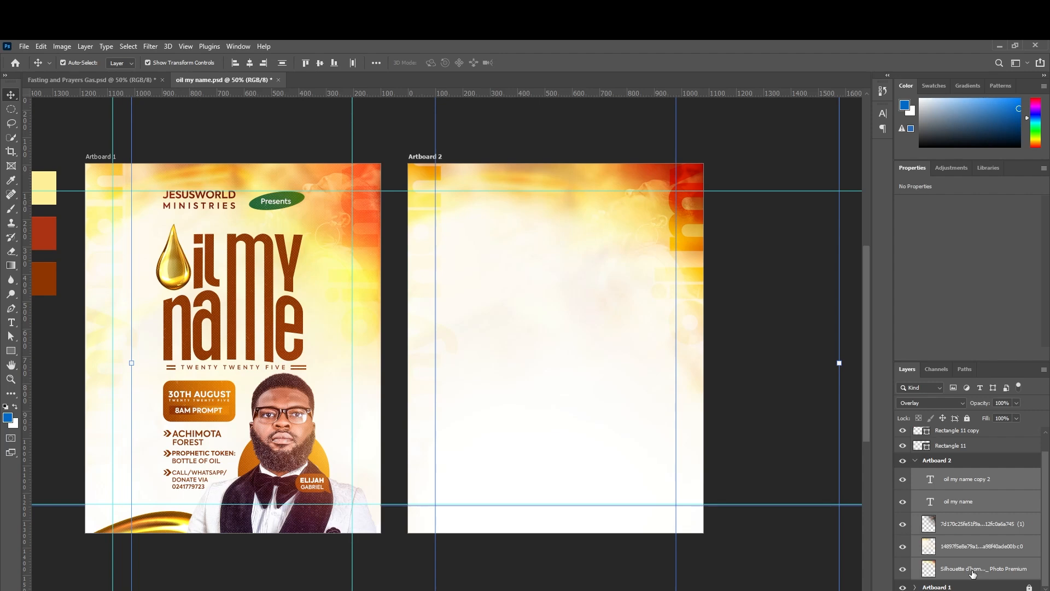
Group the selected layers with Ctrl+G, name the group 'Background' and lock it.
key(ctrl)
key(ctrl+g)
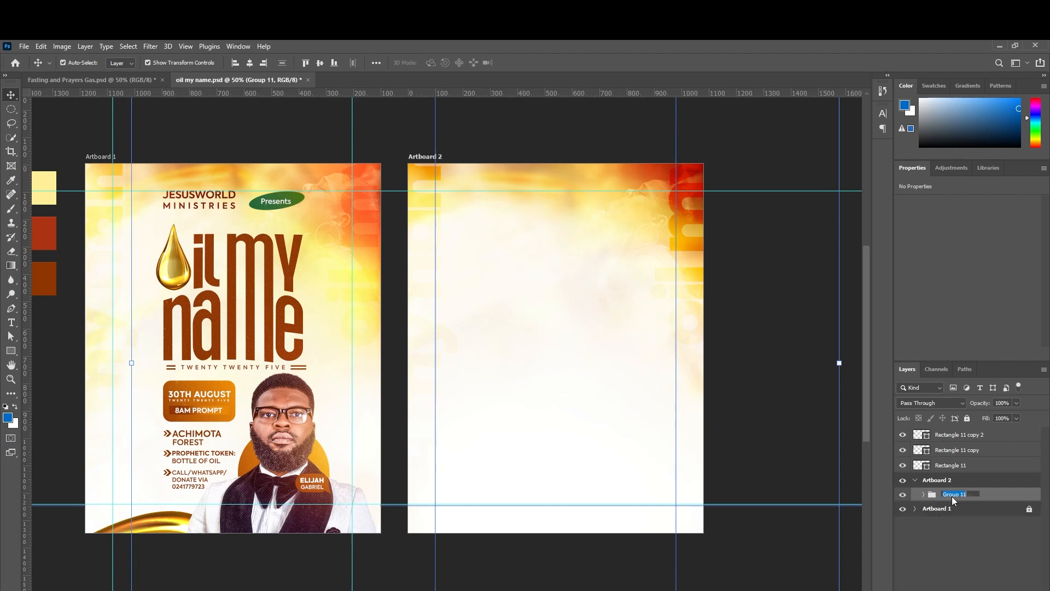
text(Background)
click(996, 496)
click(967, 418)
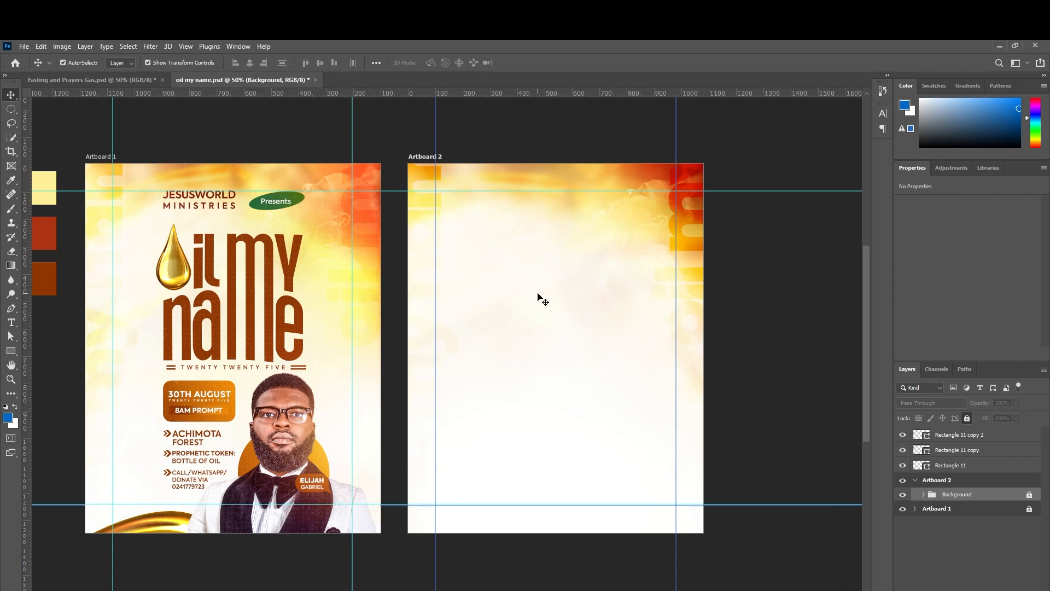
click(538, 362)
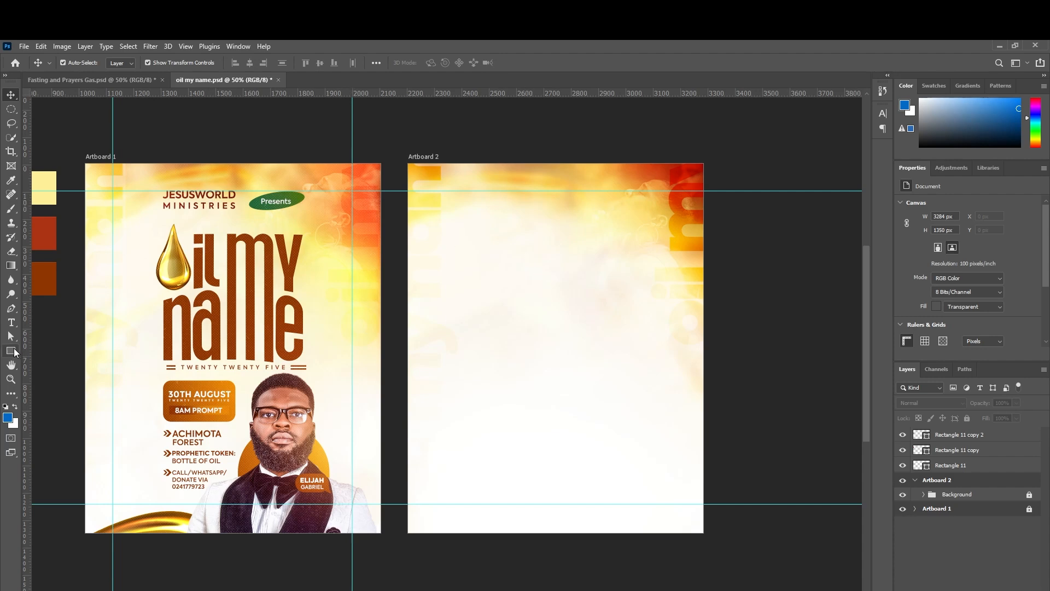
Type 'JESUS WORLD MINISTRIES' on Artboard 2 in Axiforma SemiBold with tracking 0.
click(11, 322)
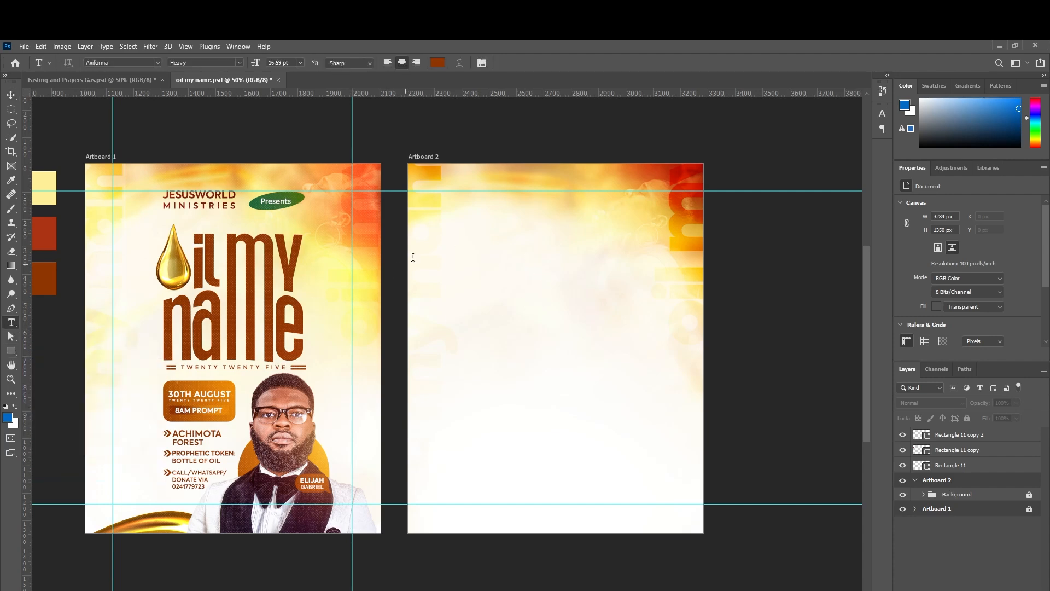
click(507, 225)
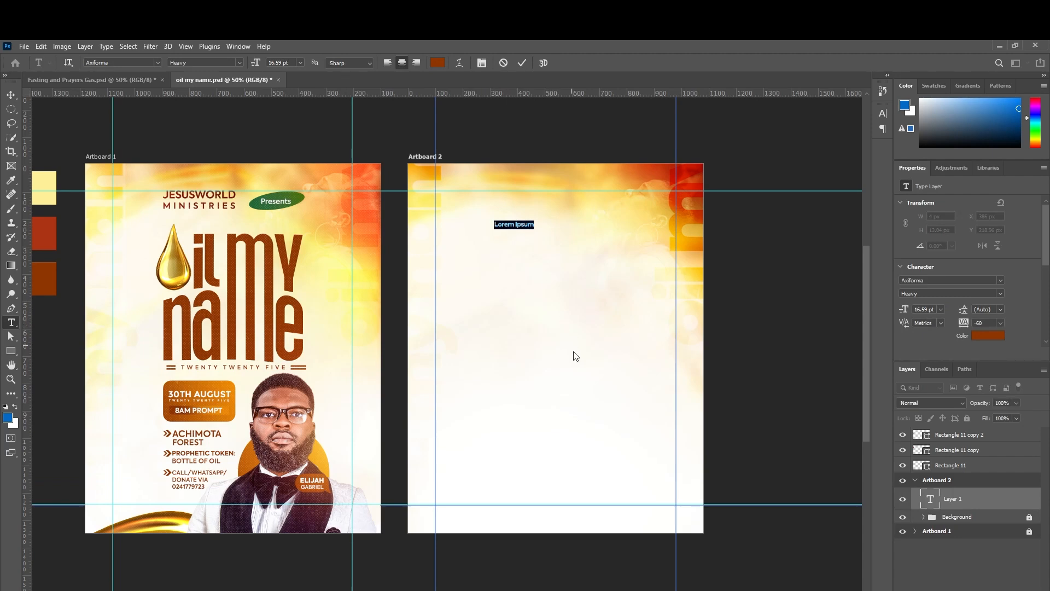
click(1000, 283)
click(1000, 282)
click(1000, 291)
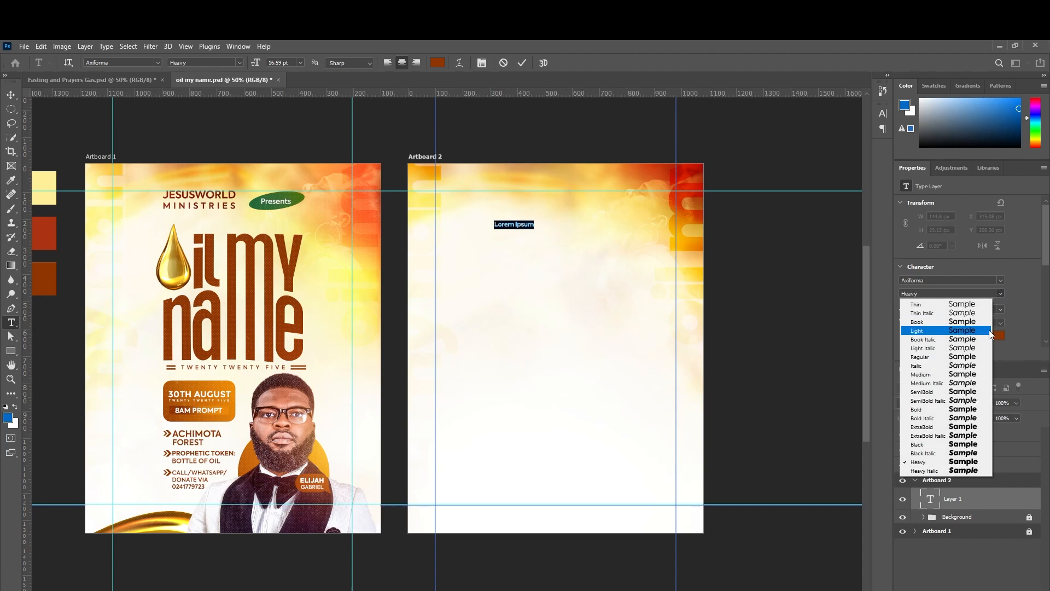
click(973, 392)
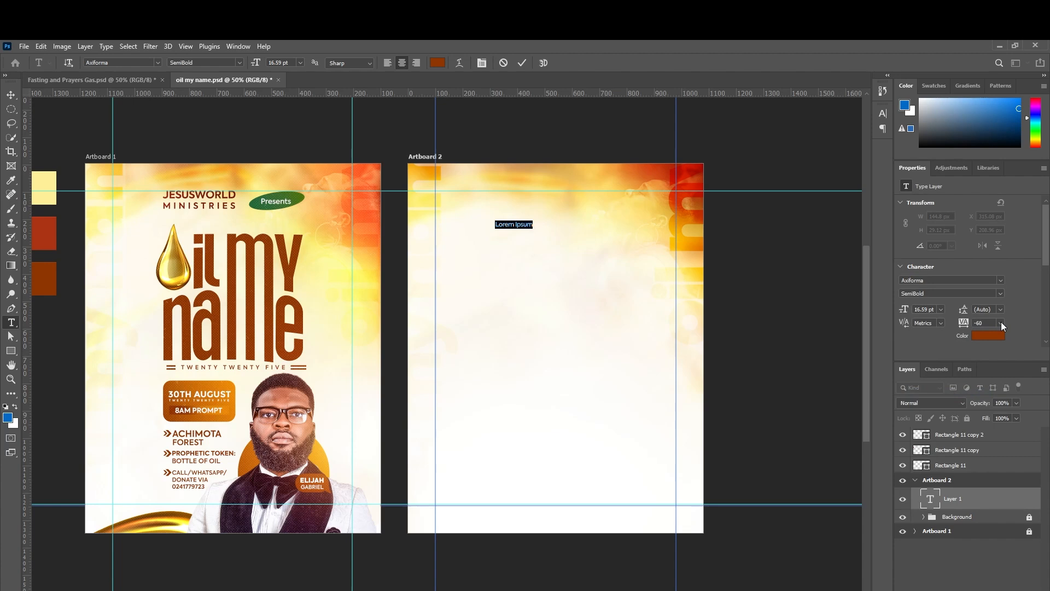
click(1002, 324)
click(998, 385)
text(JESUS W)
text(ORLD )
text(MINI)
text(STRIE)
text(S)
Make the JESUS WORLD line bold and set MINISTRIES tracking to 140.
drag(532, 232, 497, 232)
key(ctrl+plus)
key(ctrl+plus)
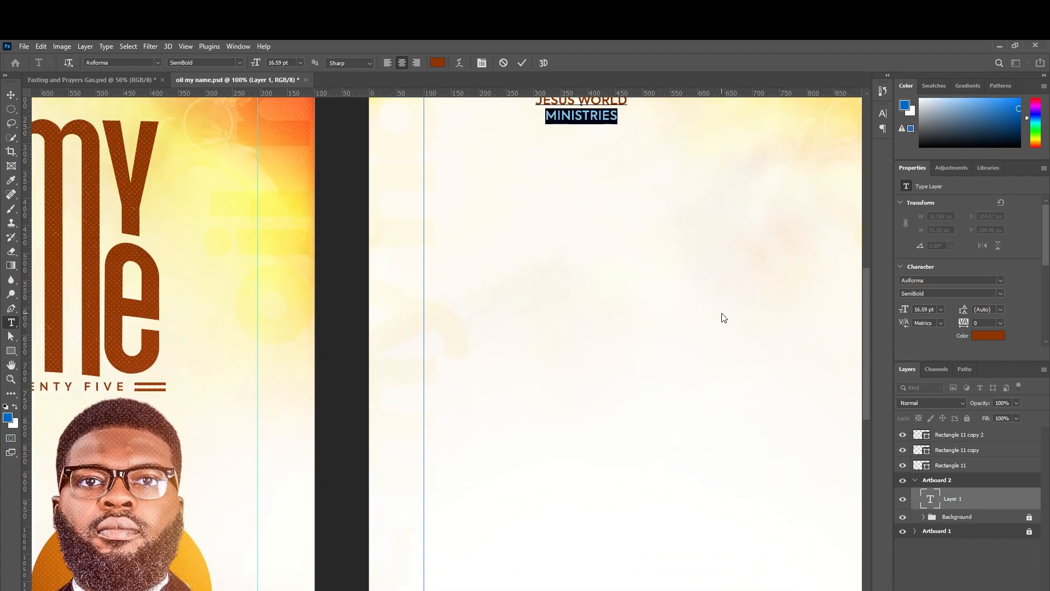
scroll(722, 316, up, 5)
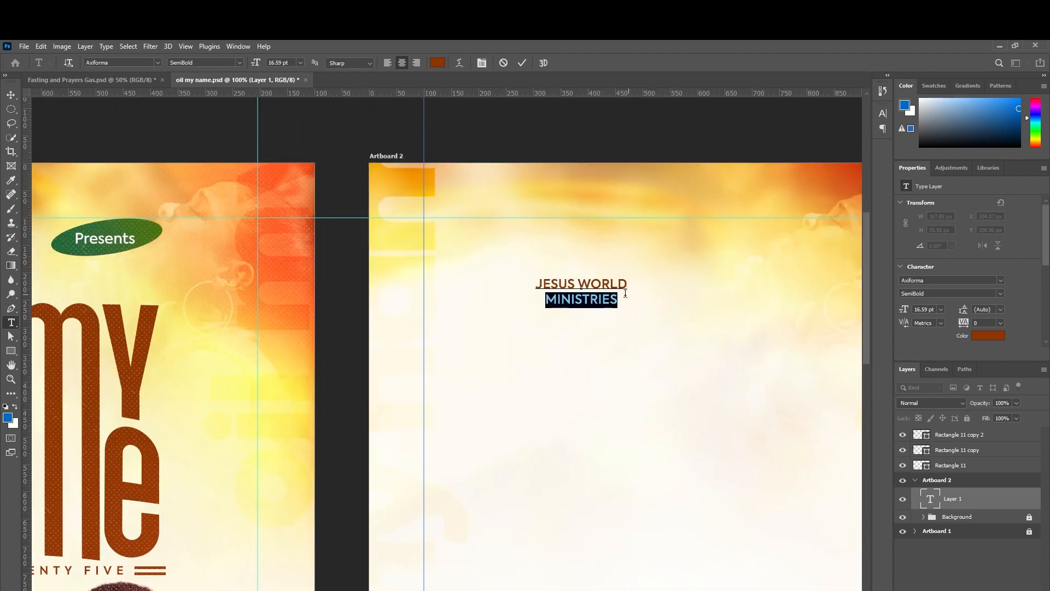
drag(628, 283, 534, 283)
click(999, 294)
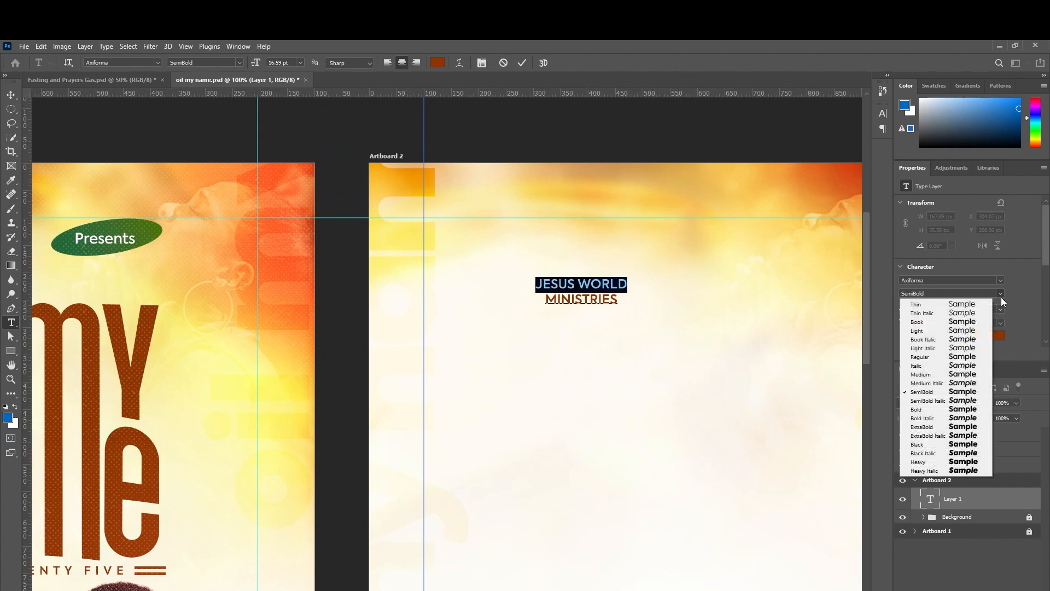
click(967, 410)
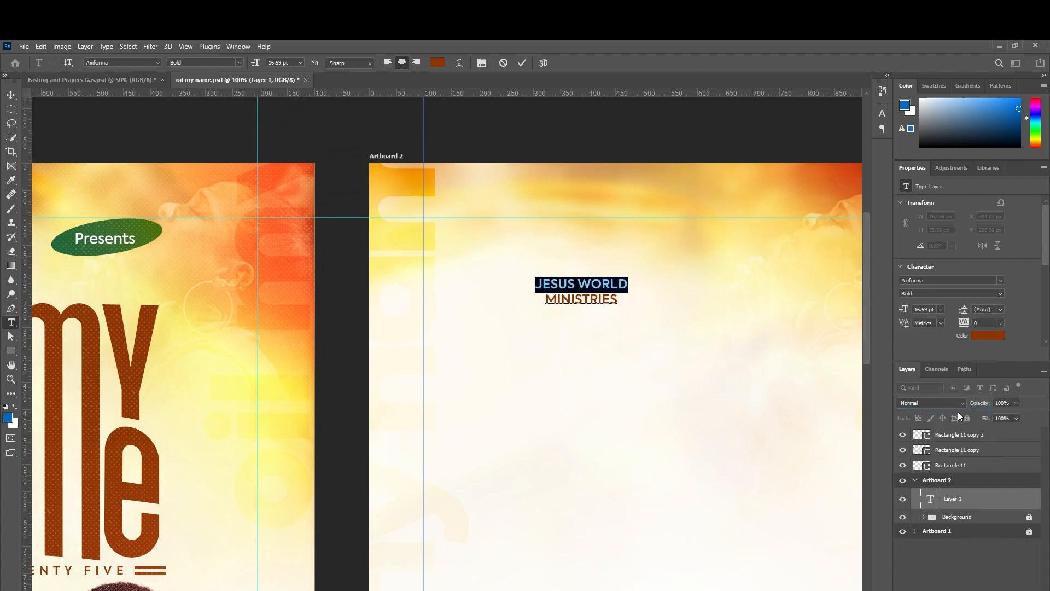
click(613, 299)
drag(615, 300, 544, 300)
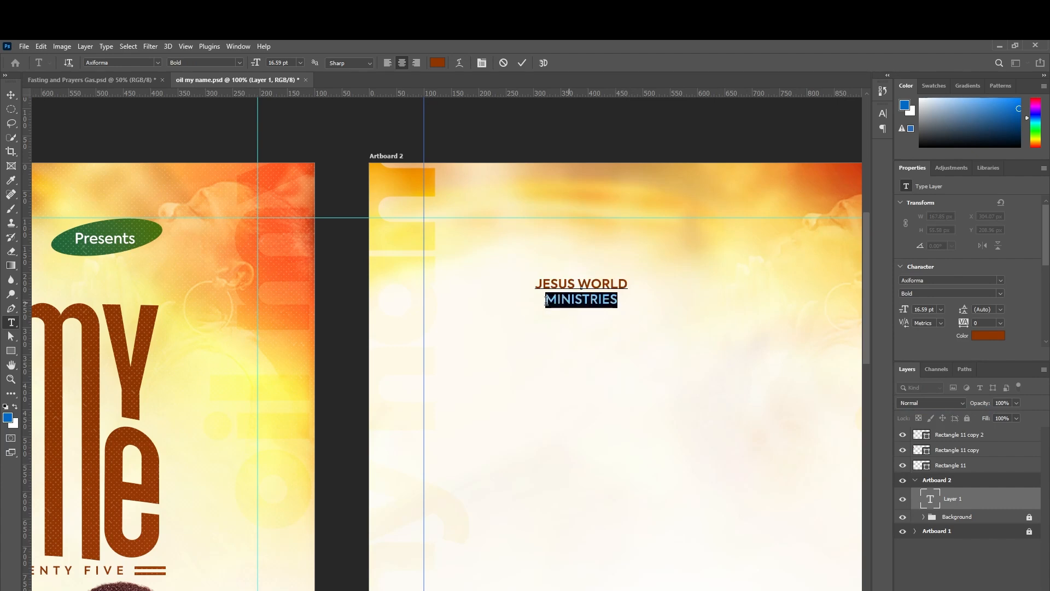
text(140)
key(Return)
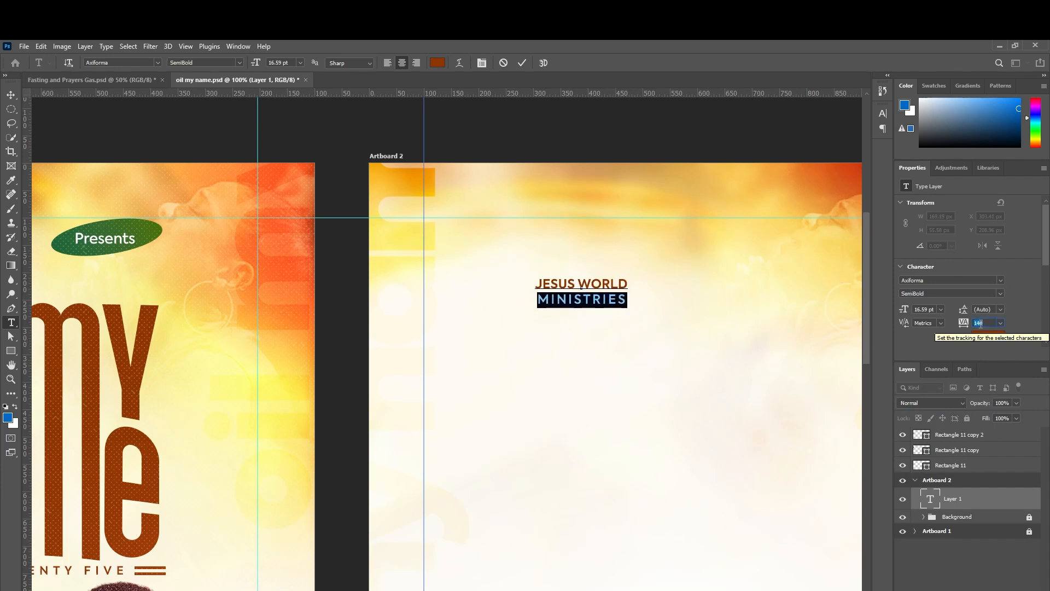
Scale the JESUS WORLD MINISTRIES heading to about 143% and commit it.
click(11, 94)
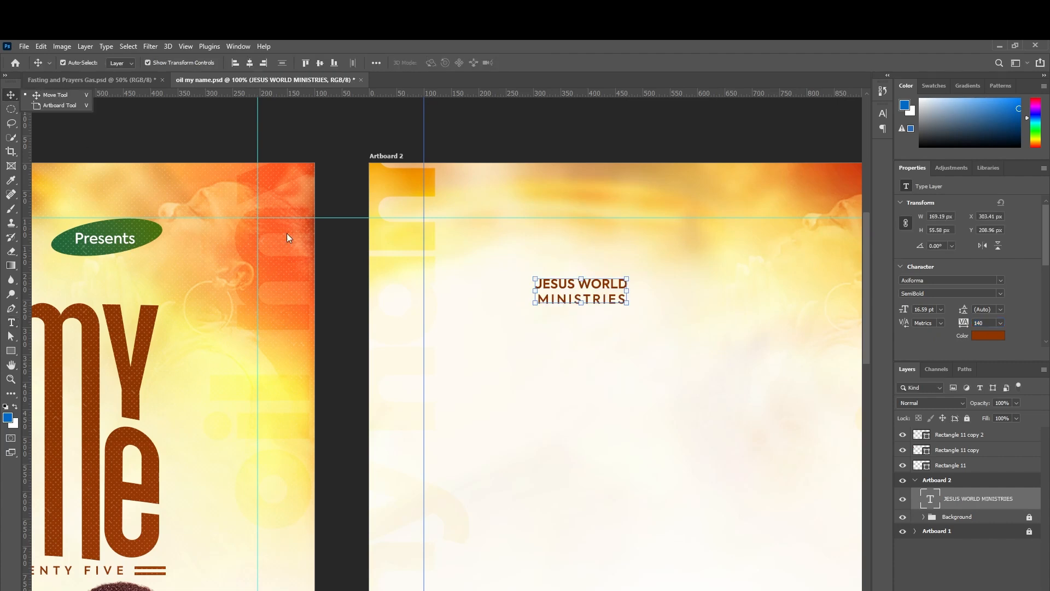
key(ctrl+minus)
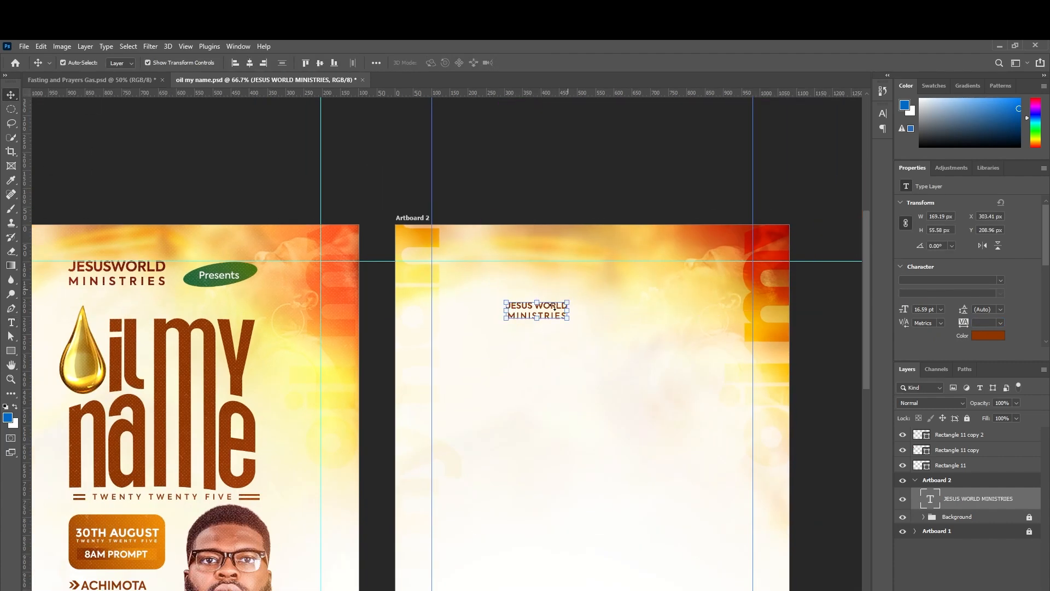
drag(569, 320, 548, 273)
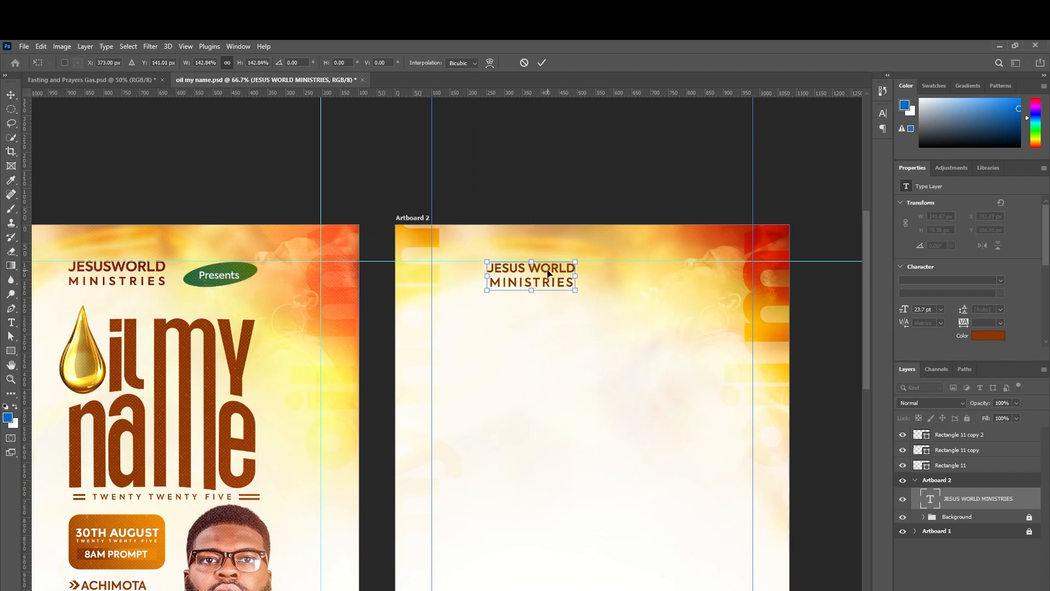
key(Return)
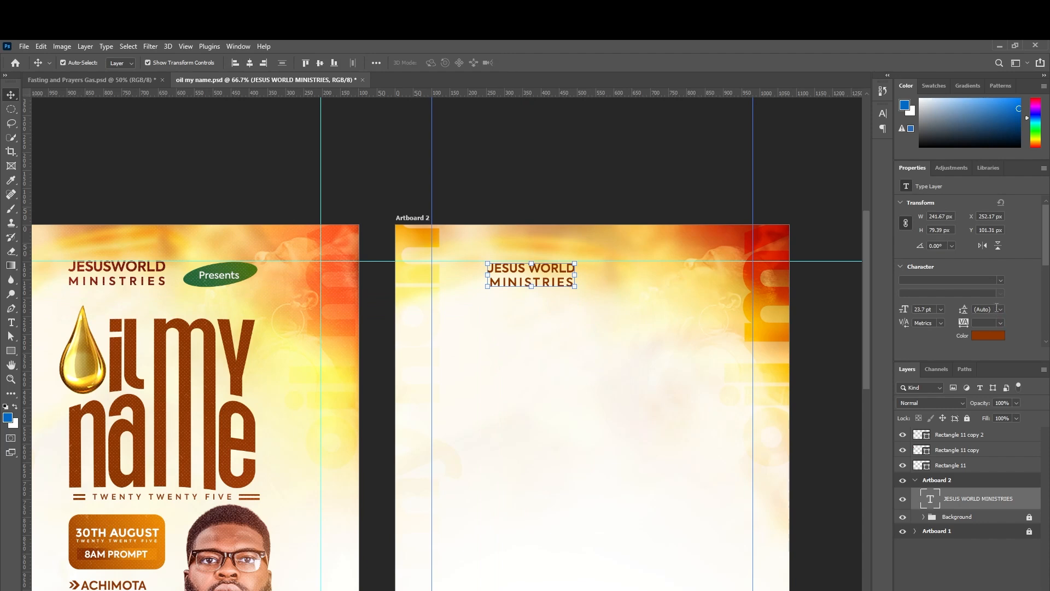
Set the heading's leading to 25 pt and zoom out to 50% to view the artboards.
scroll(996, 308, down, 1)
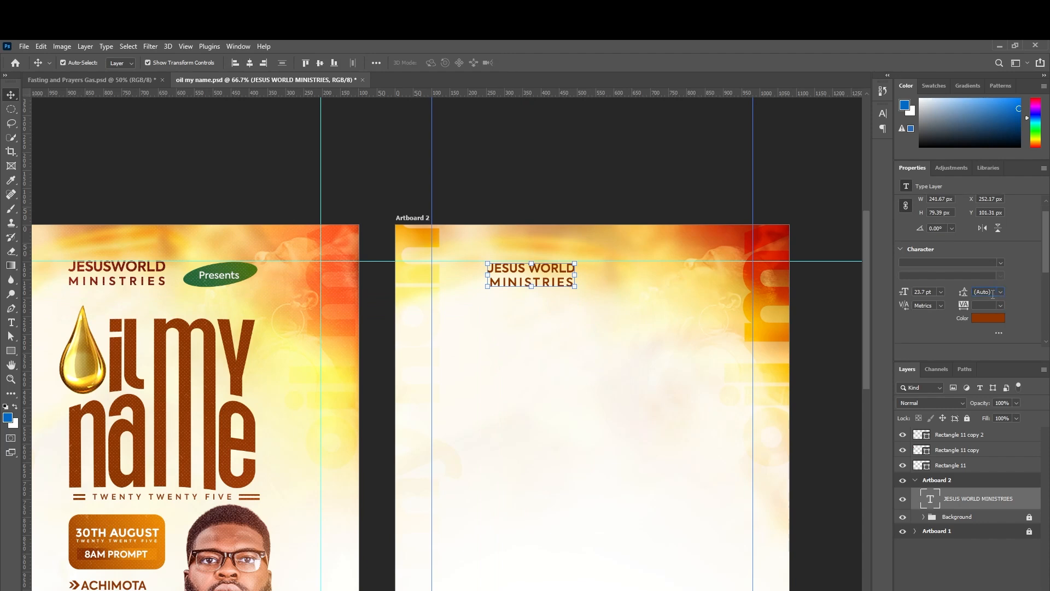
click(993, 292)
text(19)
key(Return)
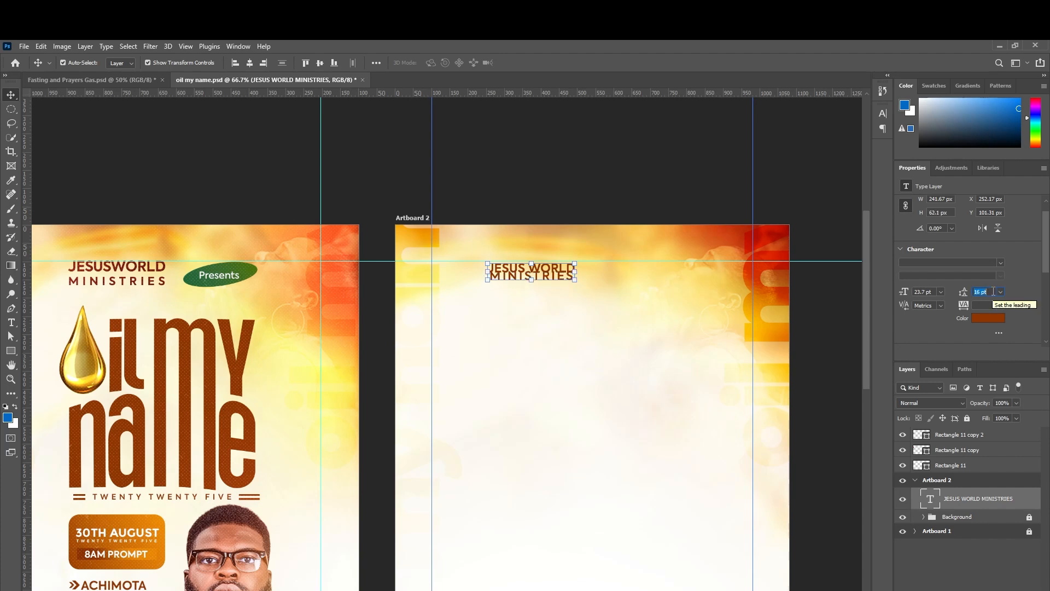
key(Up)
key(Up)
key(Up)
key(Up)
key(Up)
key(Up)
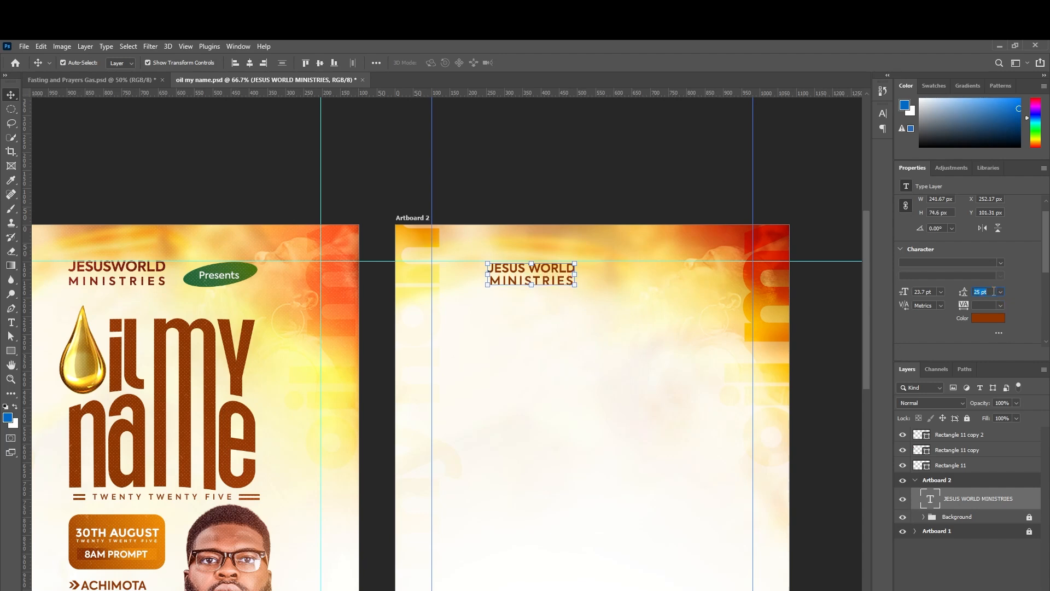
key(Return)
key(ctrl+minus)
key(ctrl+minus)
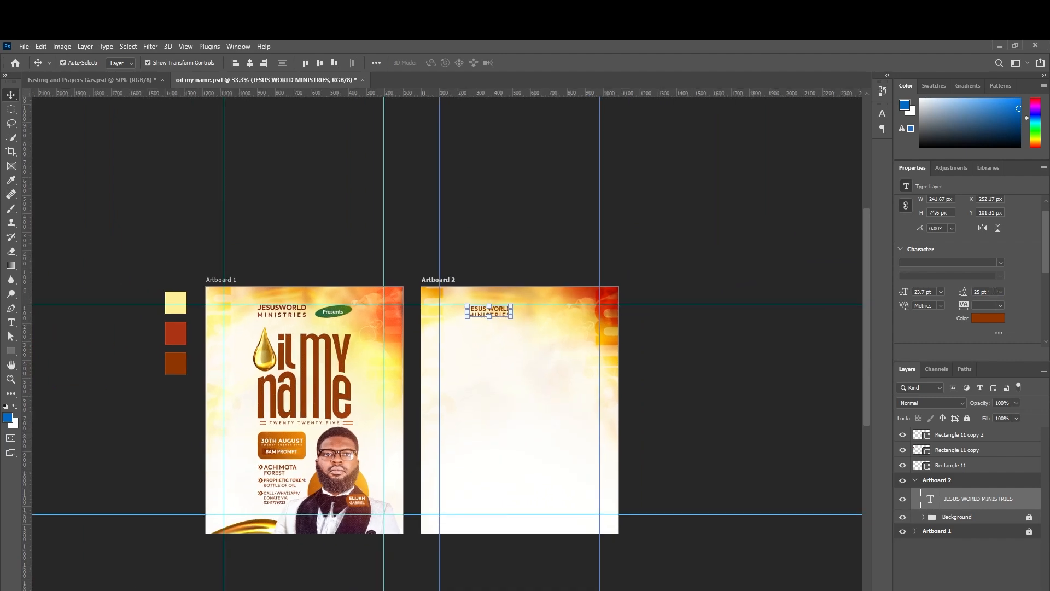
scroll(672, 381, down, 1)
click(672, 386)
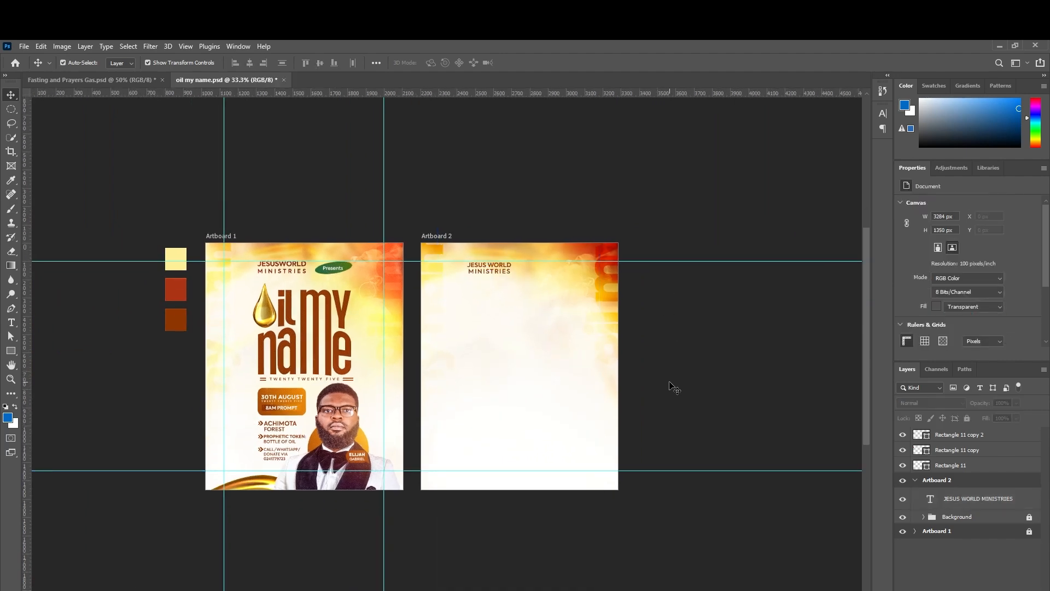
key(ctrl+plus)
key(ctrl+plus)
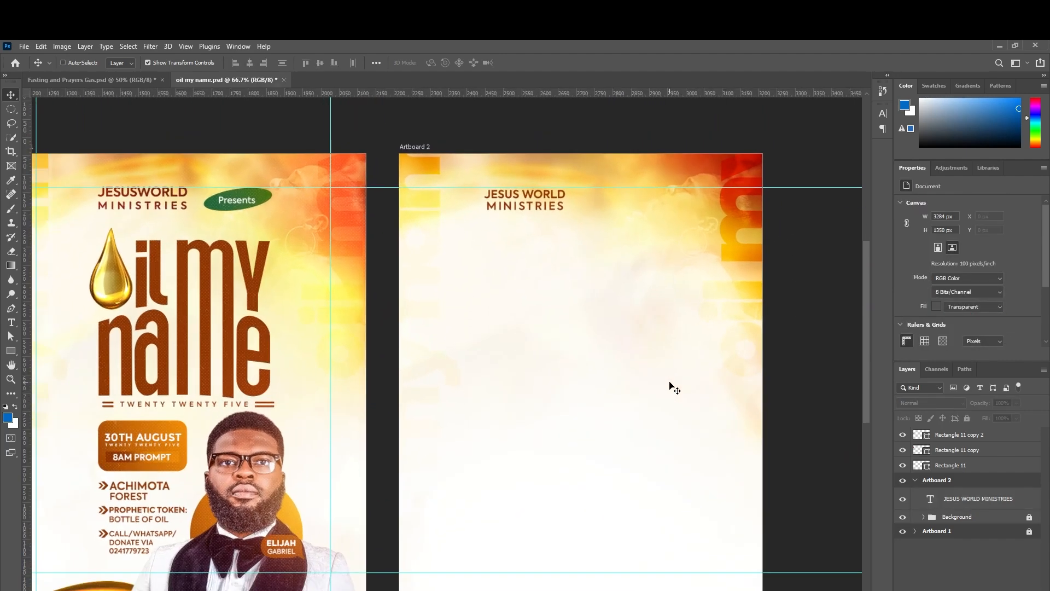
key(ctrl+minus)
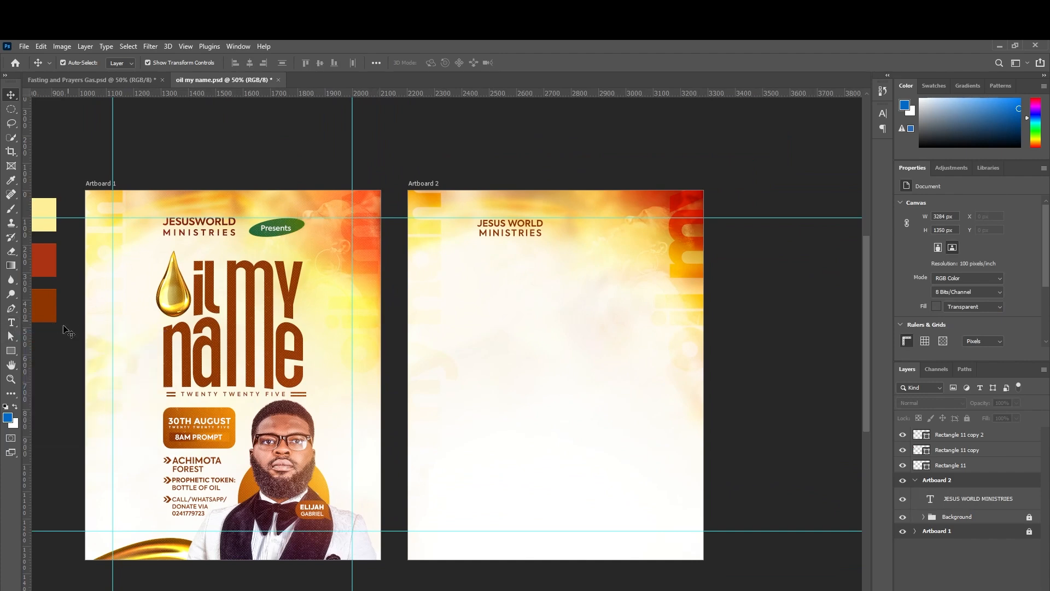
Type 'Presents' in a new text layer beside the heading, with tracking 0.
click(11, 351)
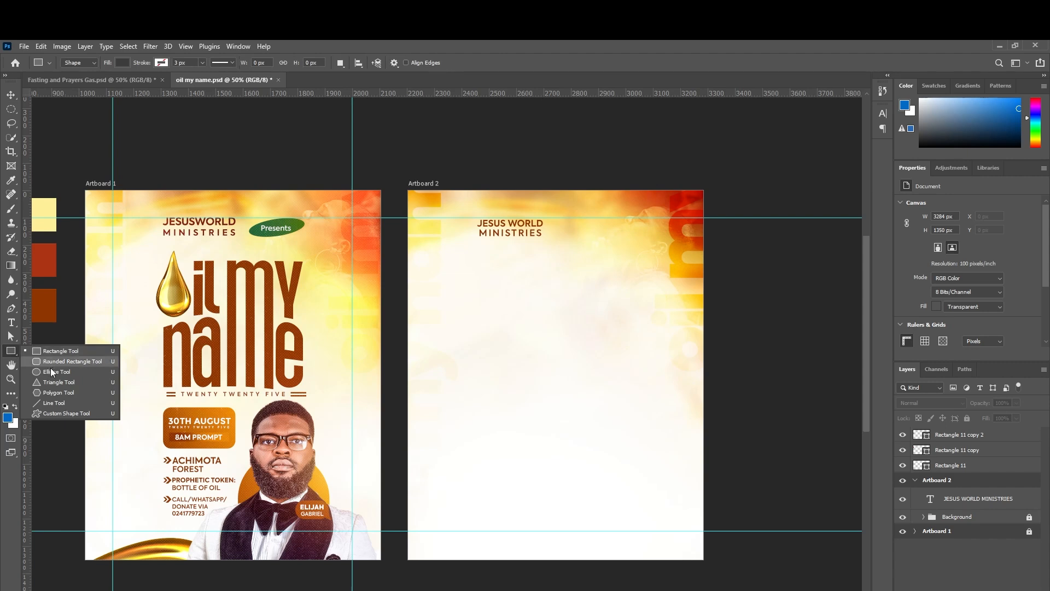
click(51, 372)
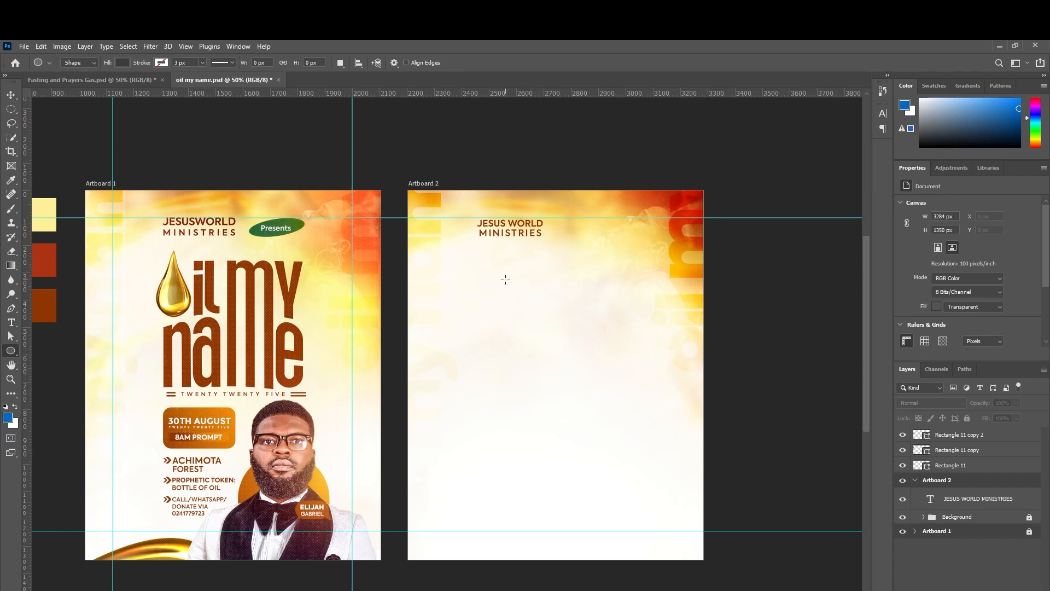
click(11, 323)
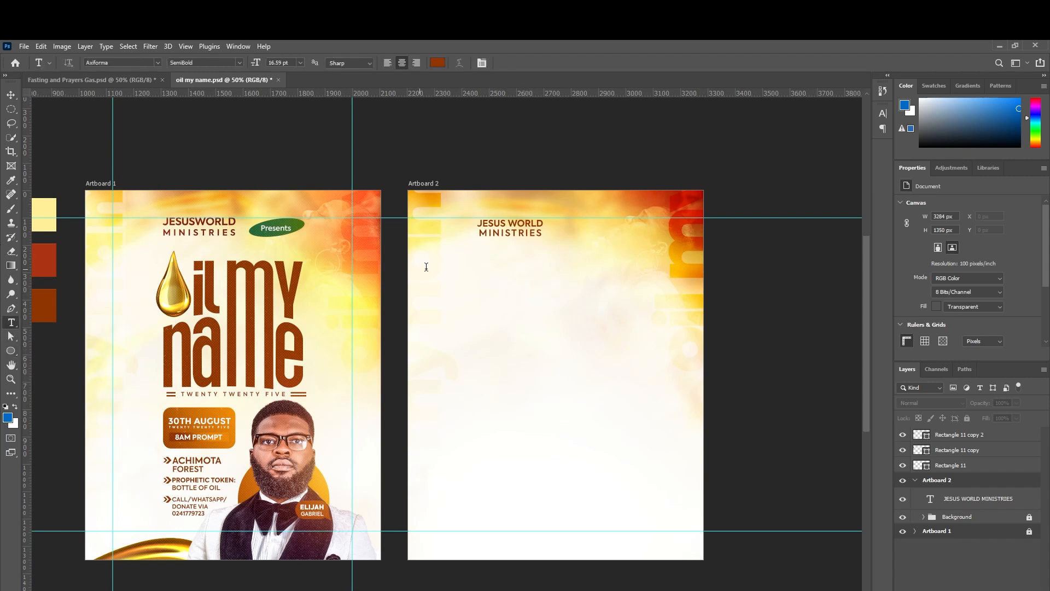
click(589, 228)
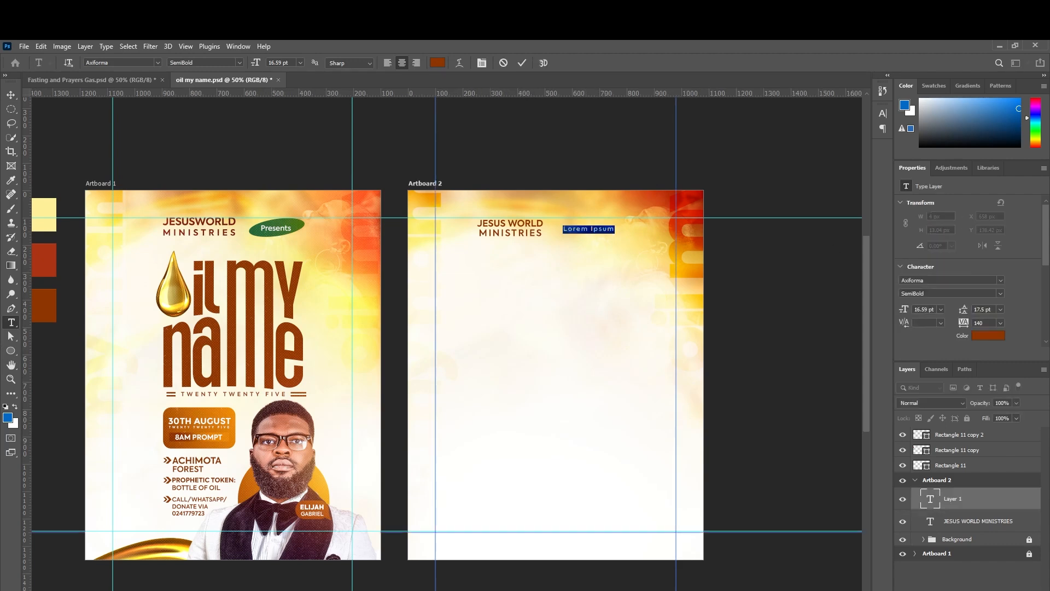
click(1002, 326)
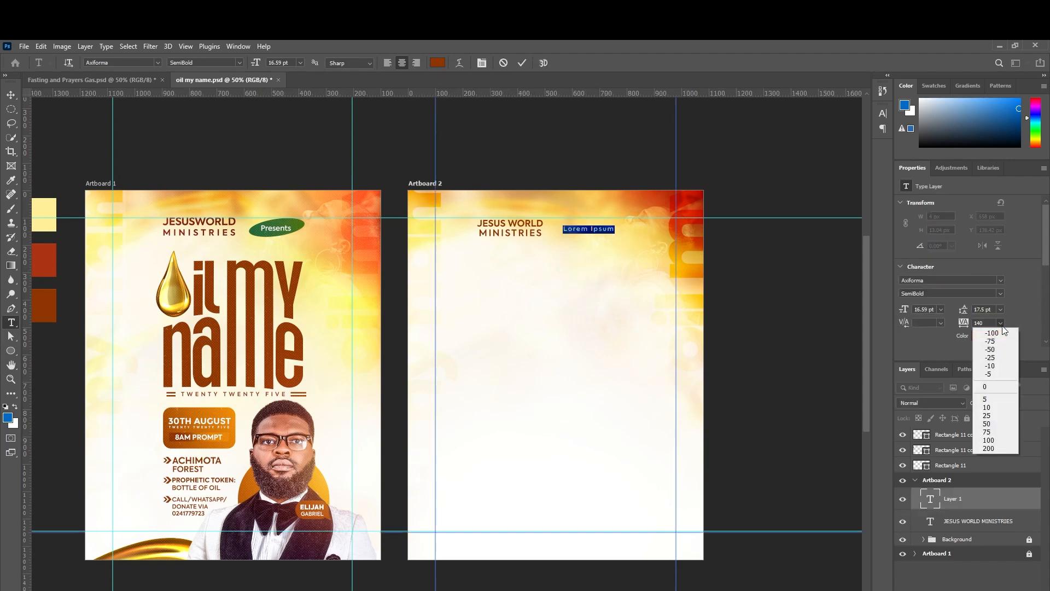
click(1000, 385)
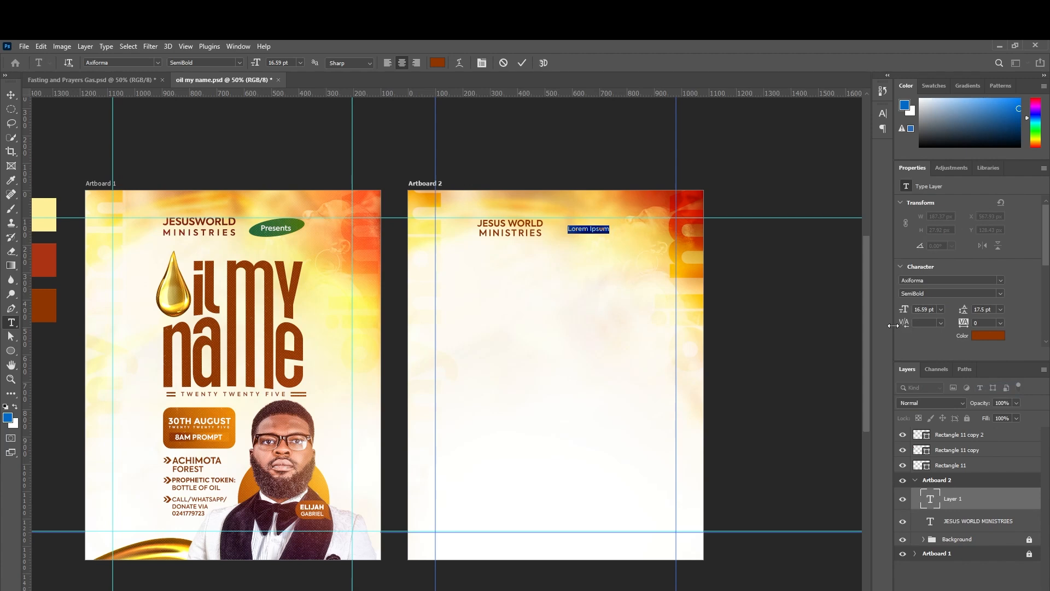
key(BackSpace)
text(Presents)
Scale the Presents text up to about 141%.
click(11, 94)
mouse_move(603, 232)
mouse_down()
mouse_move(614, 236)
mouse_move(607, 230)
mouse_up()
key(Return)
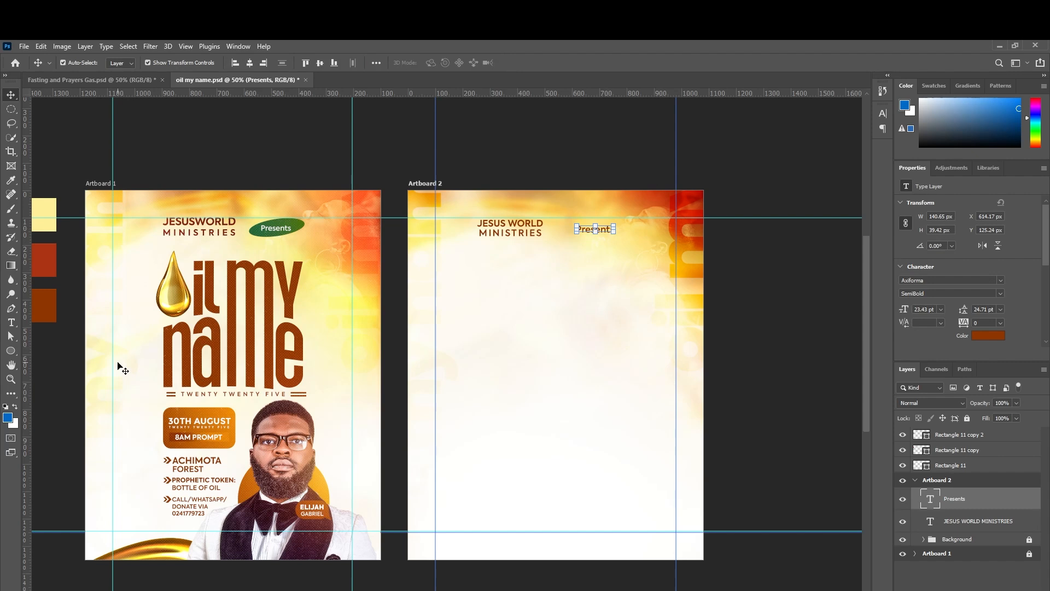
Draw an ellipse around Presents and fill it with the sampled green #2f6f40.
click(10, 352)
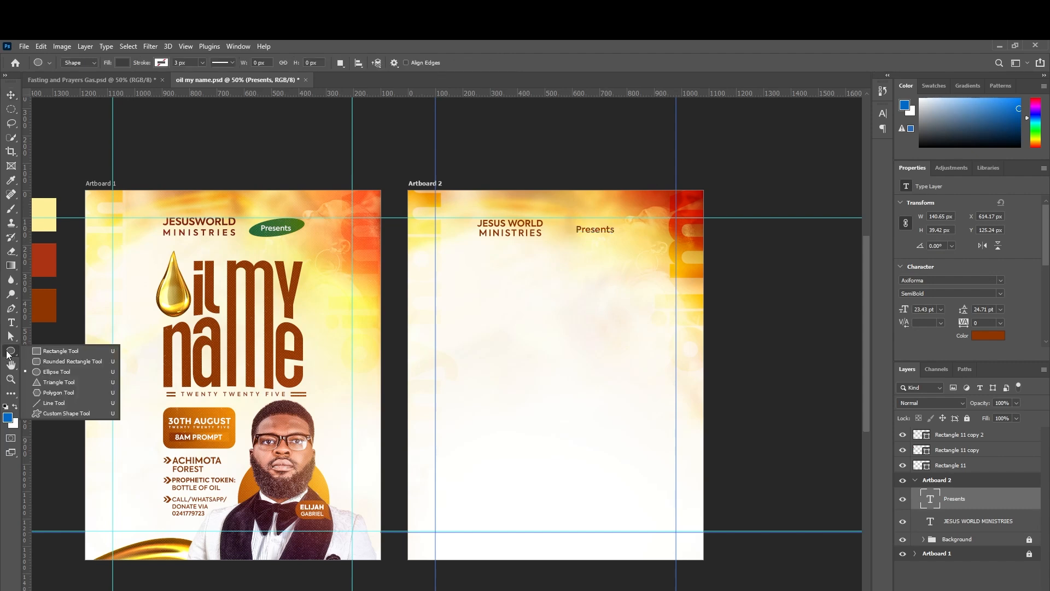
click(54, 371)
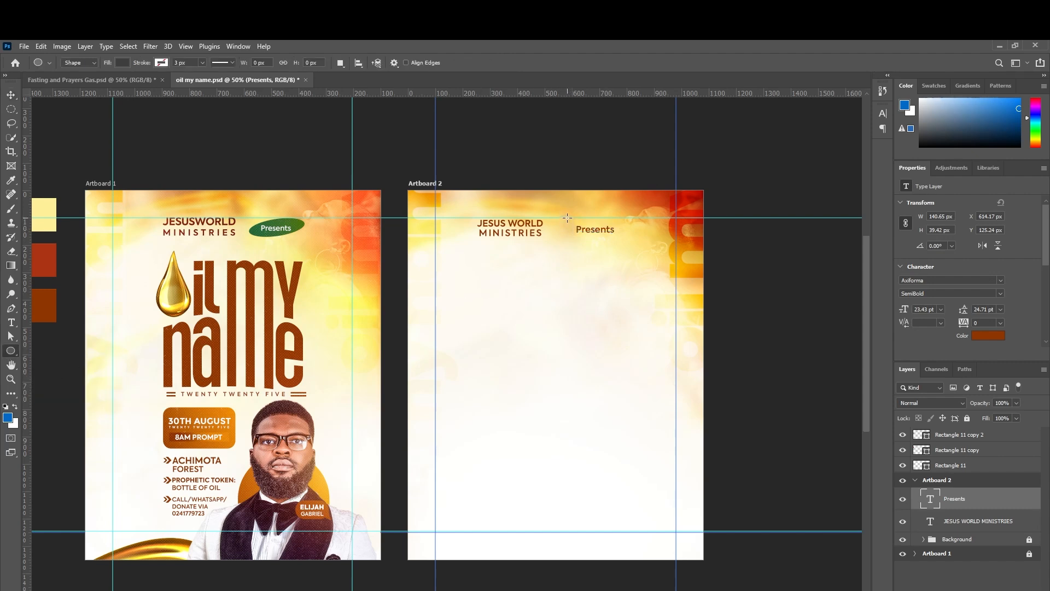
drag(567, 218, 627, 241)
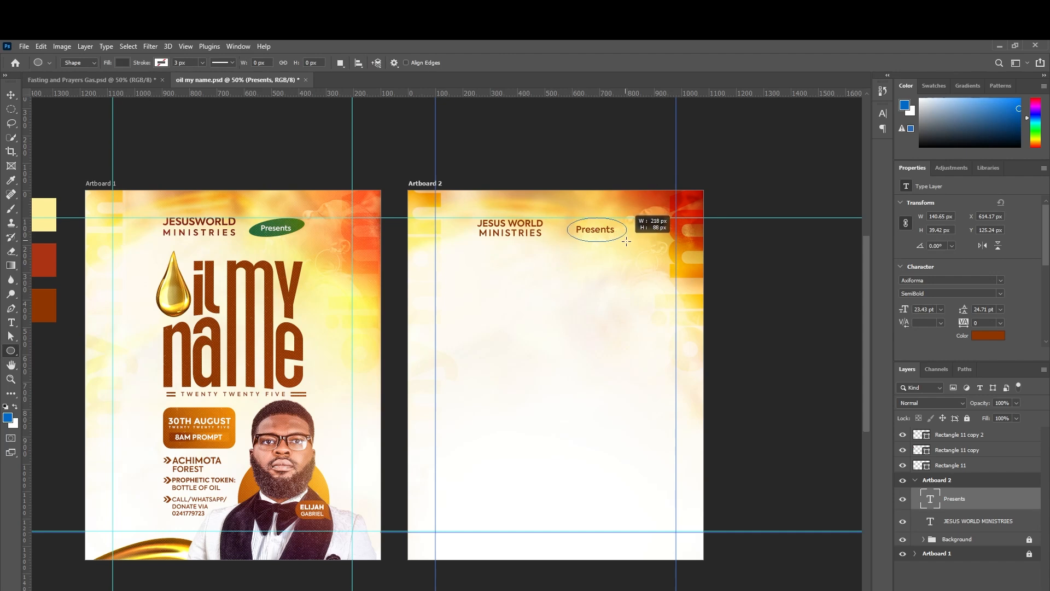
click(935, 282)
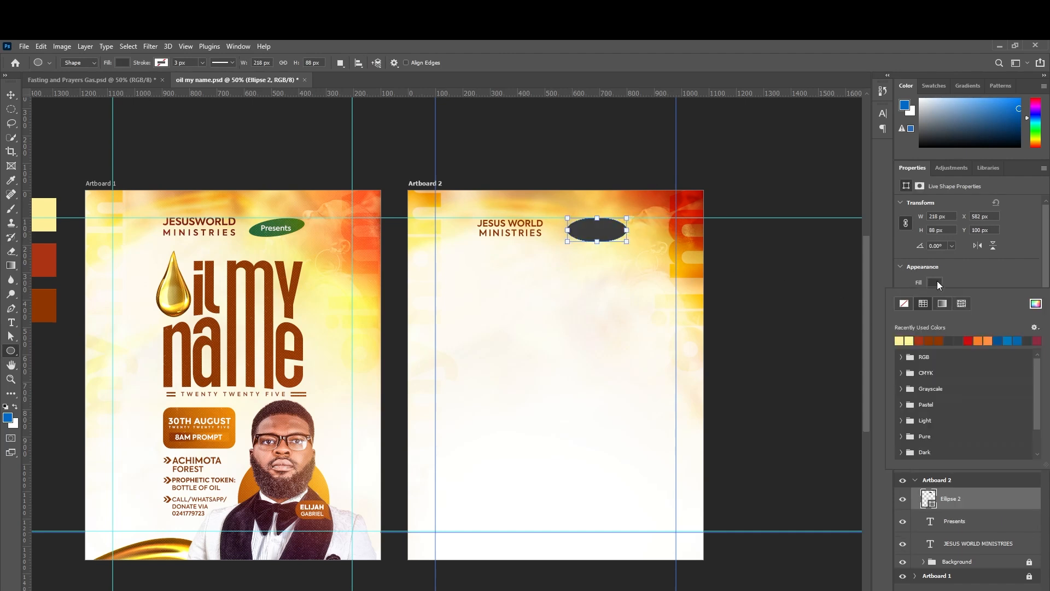
click(1036, 304)
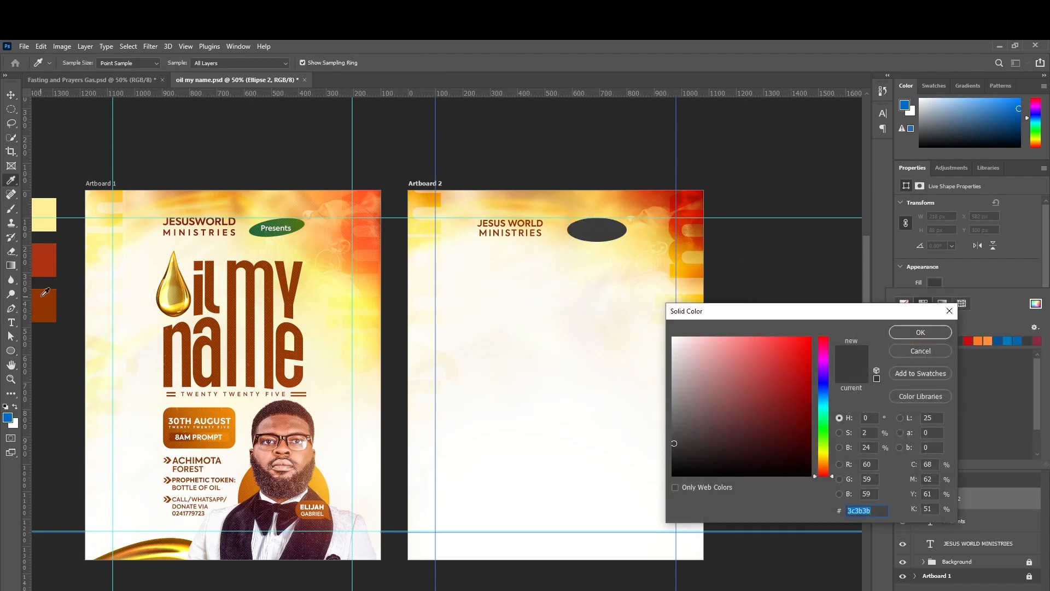
click(260, 228)
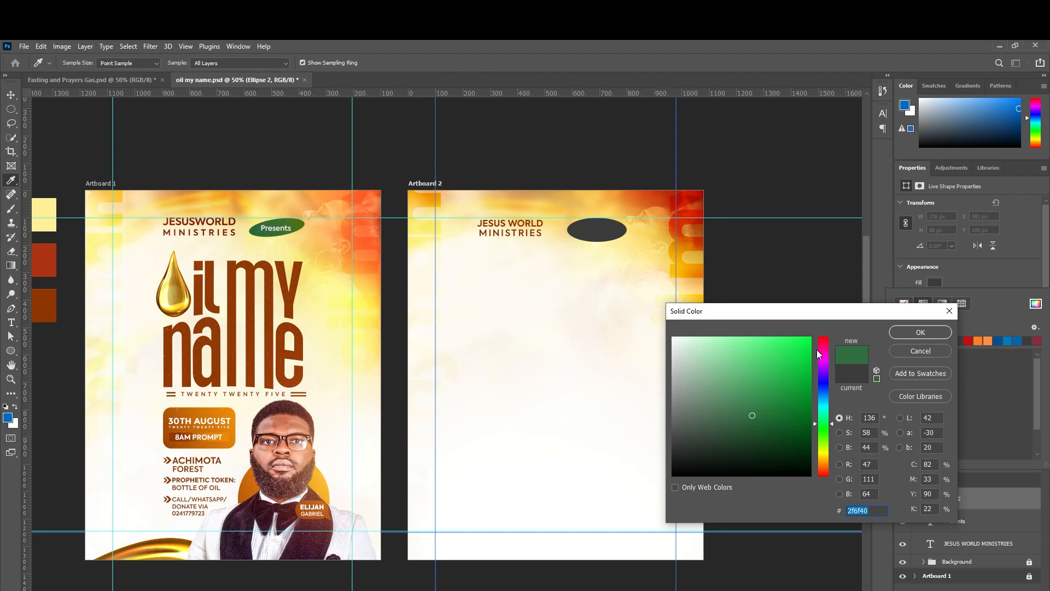
click(899, 338)
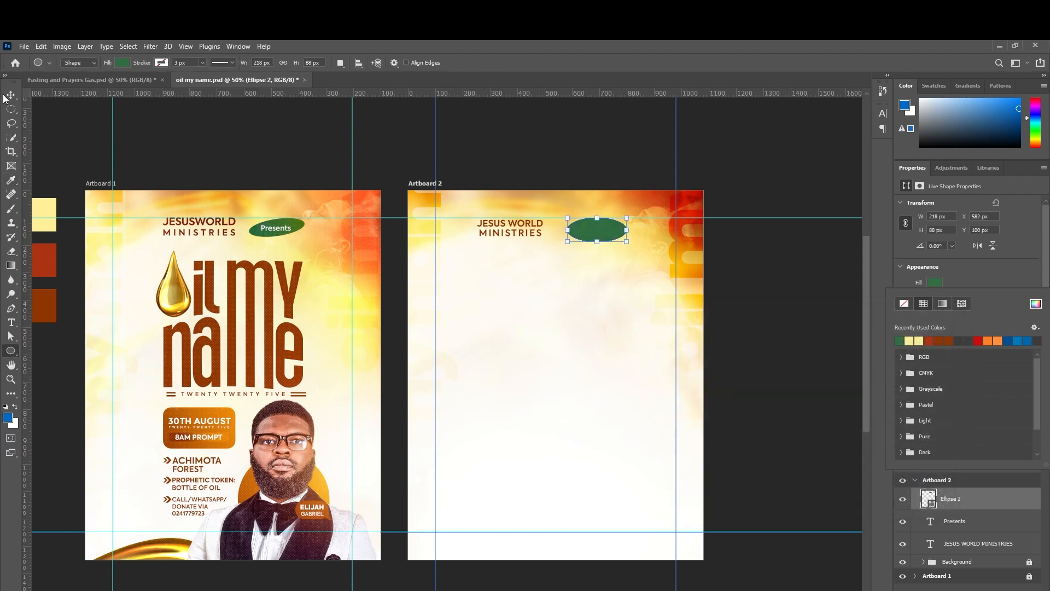
Move the Presents layer above the ellipse and sample near-white fffefd for its text colour.
drag(1012, 524, 986, 492)
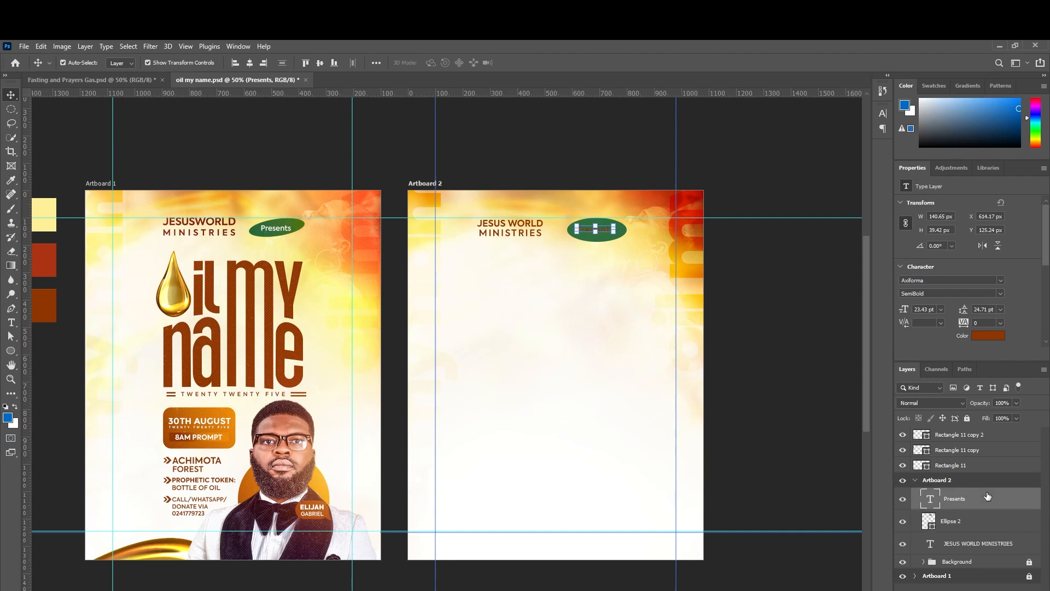
click(984, 335)
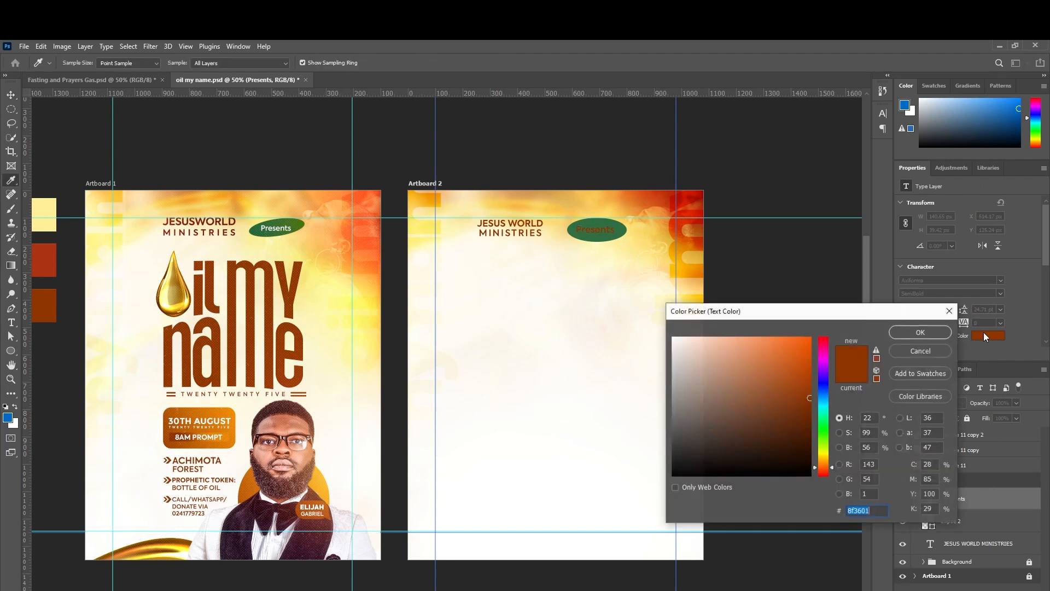
click(550, 428)
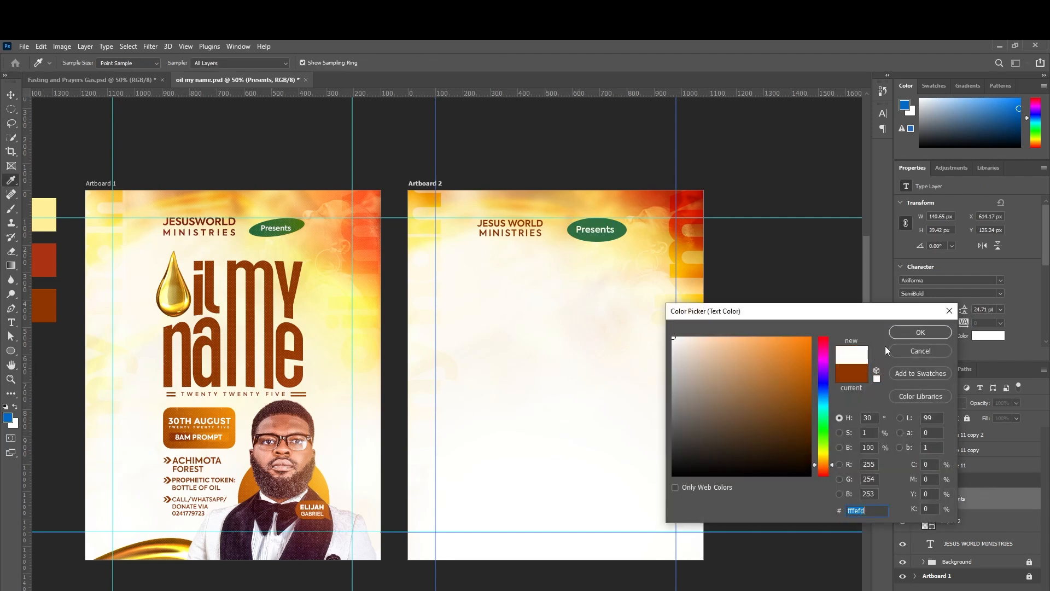
Apply the white Presents colour and tilt the green ellipse about -10°.
click(924, 332)
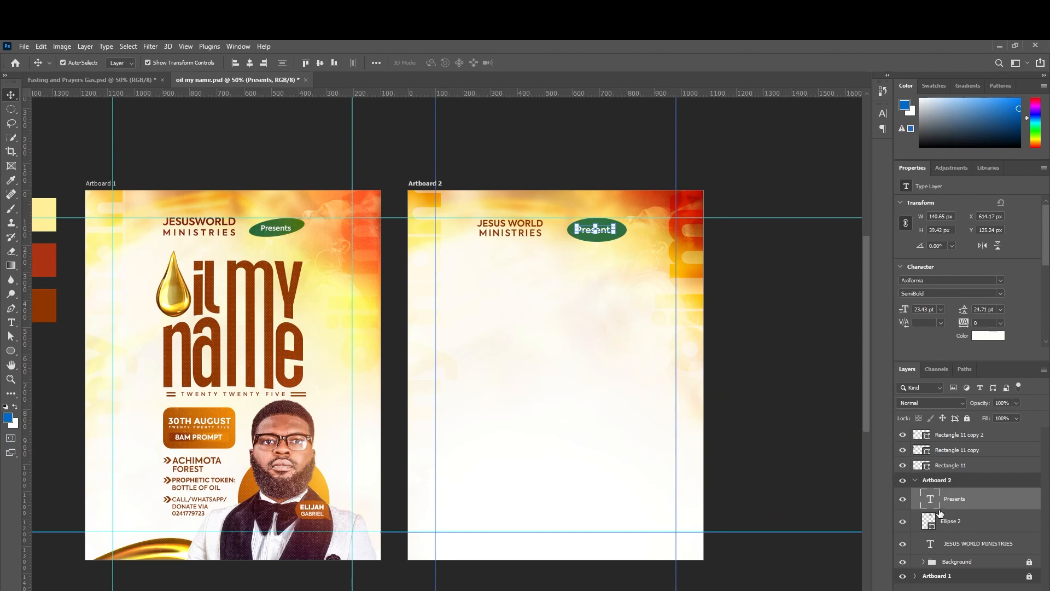
click(951, 522)
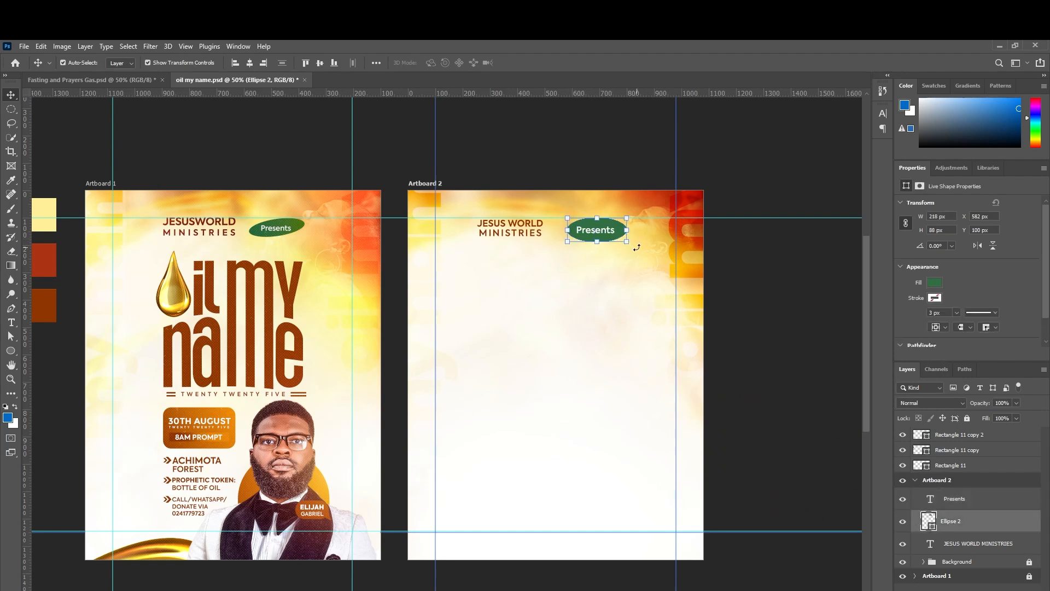
drag(637, 250, 638, 242)
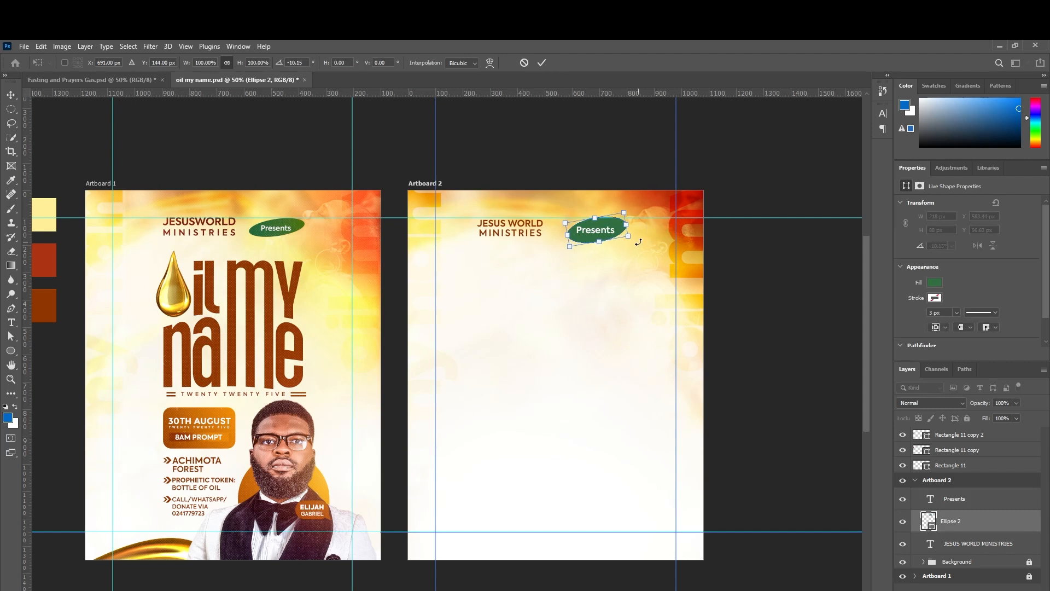
key(Return)
click(747, 305)
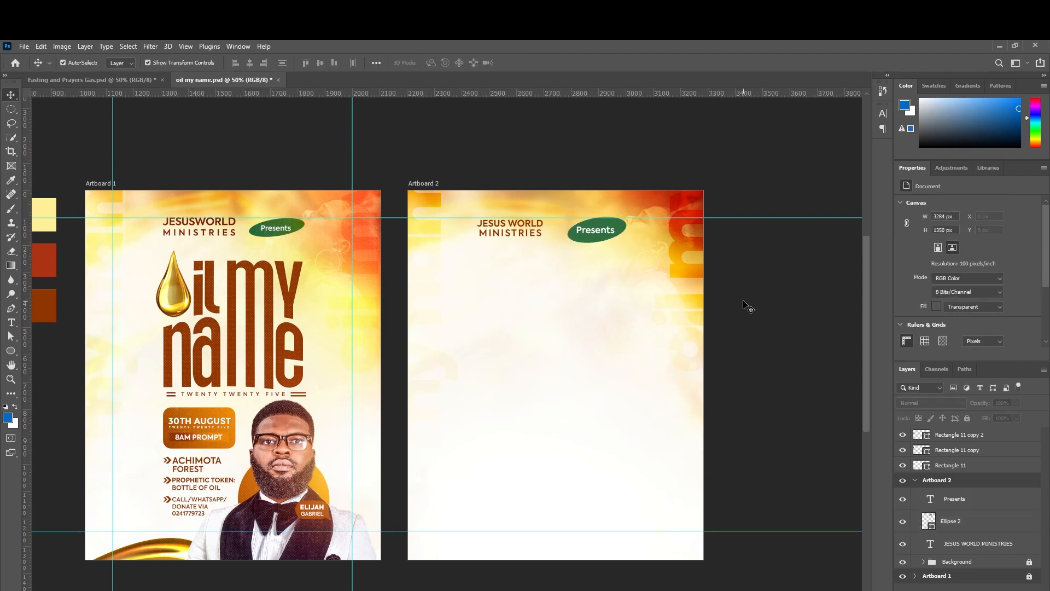
Nudge the green ellipse down and shrink it slightly.
click(618, 228)
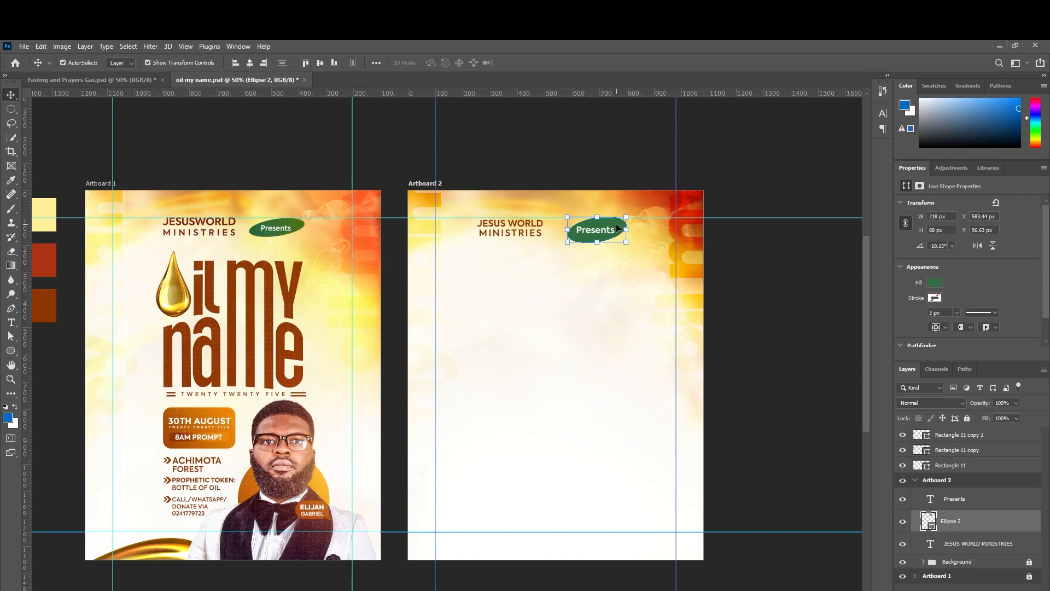
key(Down)
key(Down)
key(Down)
key(Down)
key(ctrl+plus)
key(ctrl+plus)
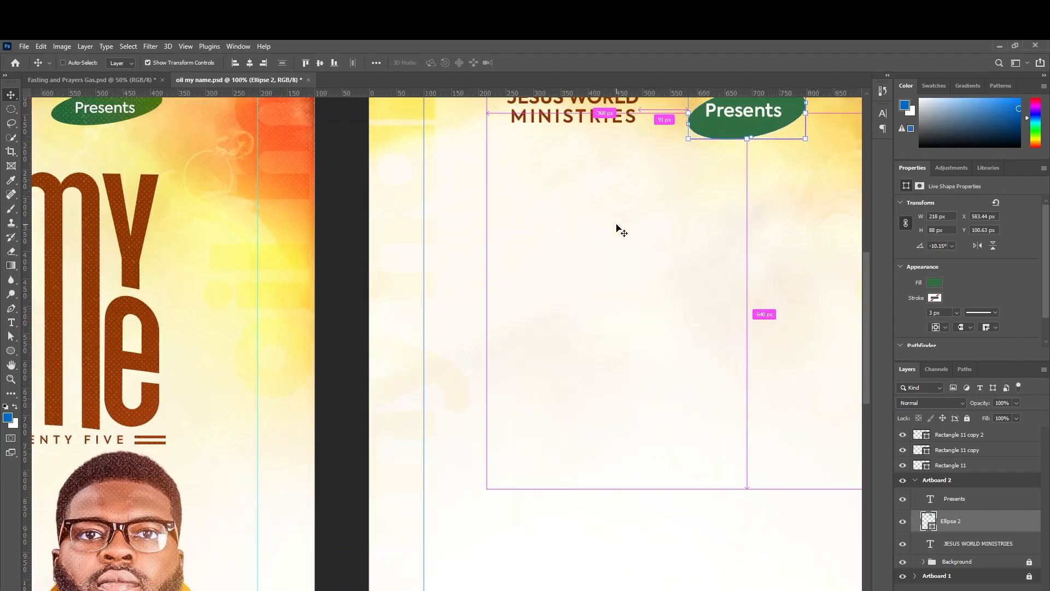
key(ctrl+minus)
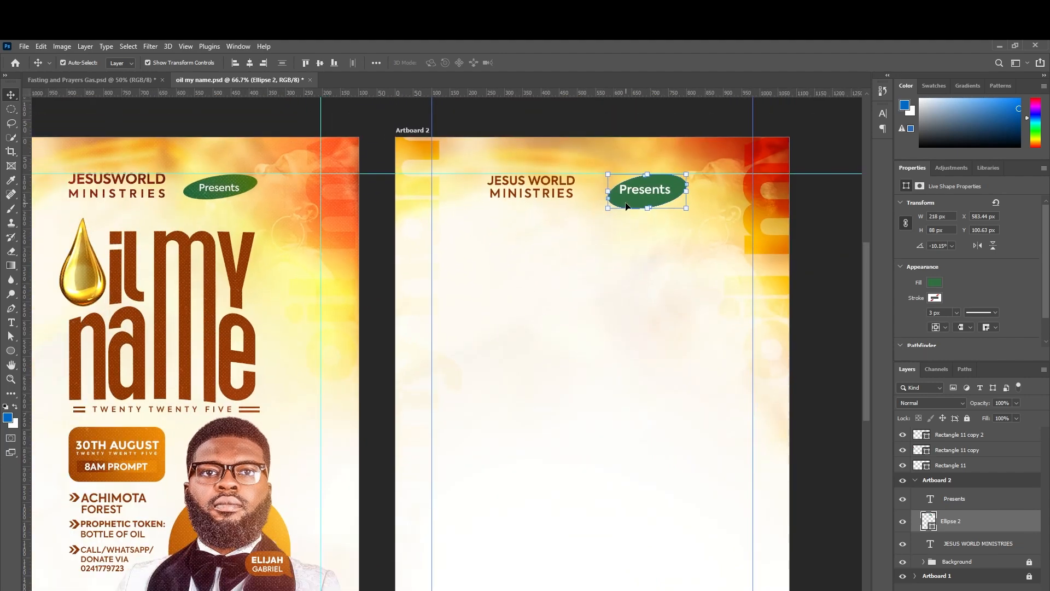
drag(609, 208, 611, 206)
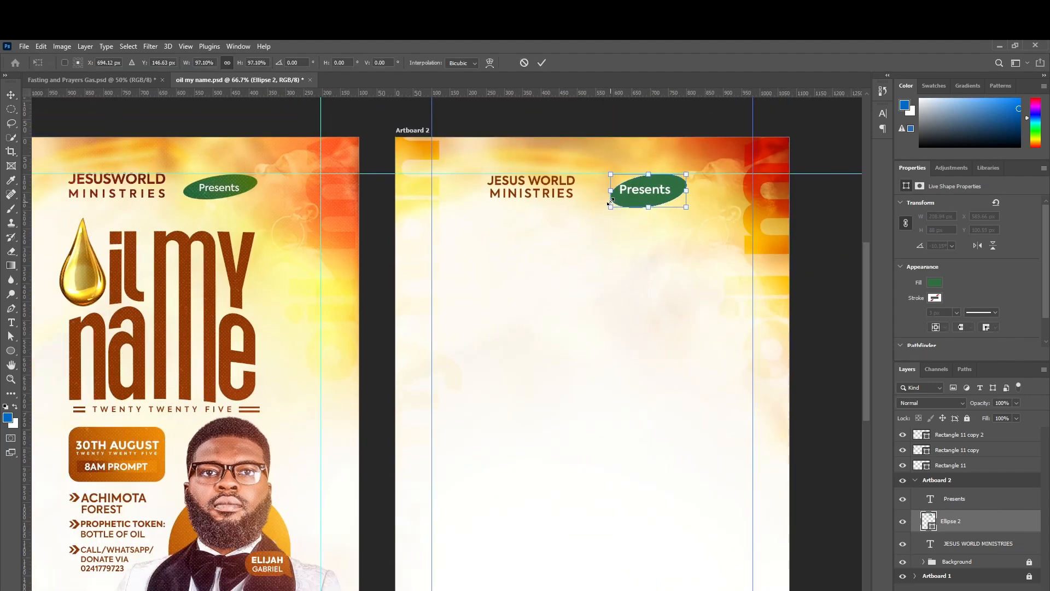
key(Return)
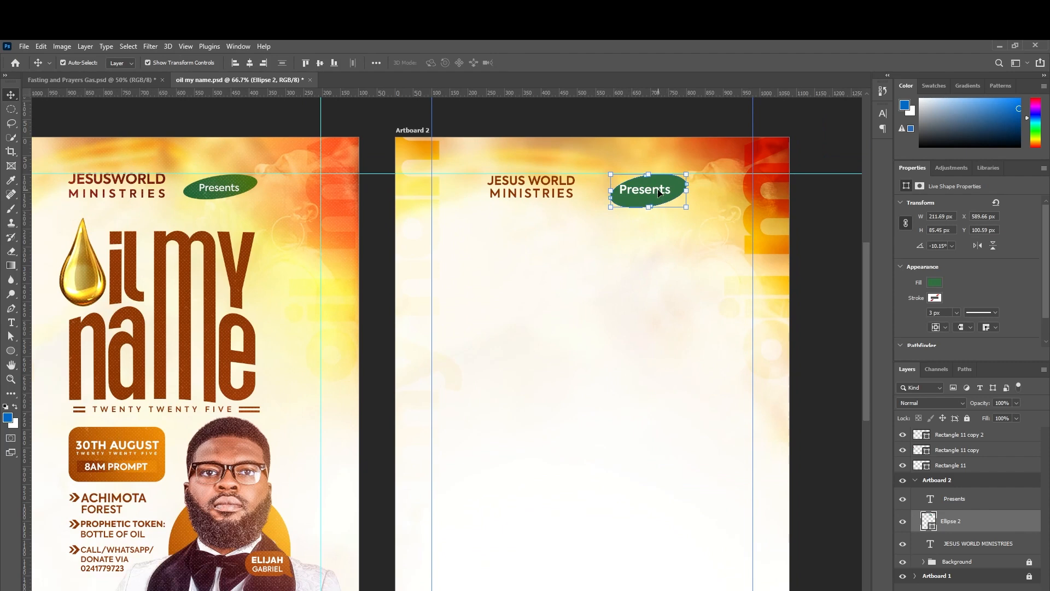
Shrink the Presents text and nudge it down and left to fit inside the badge.
click(661, 191)
key(ctrl+t)
drag(619, 180, 626, 182)
key(Return)
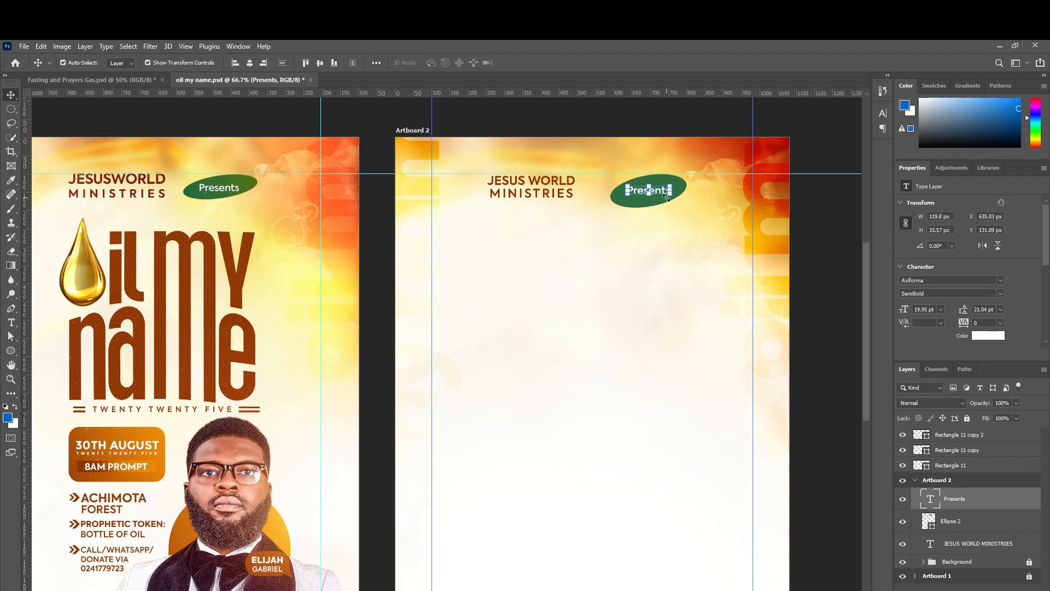
key(Down)
key(Down)
key(Down)
key(Down)
key(Down)
key(Down)
key(Down)
key(Left)
key(Left)
key(Left)
key(Left)
key(ctrl+minus)
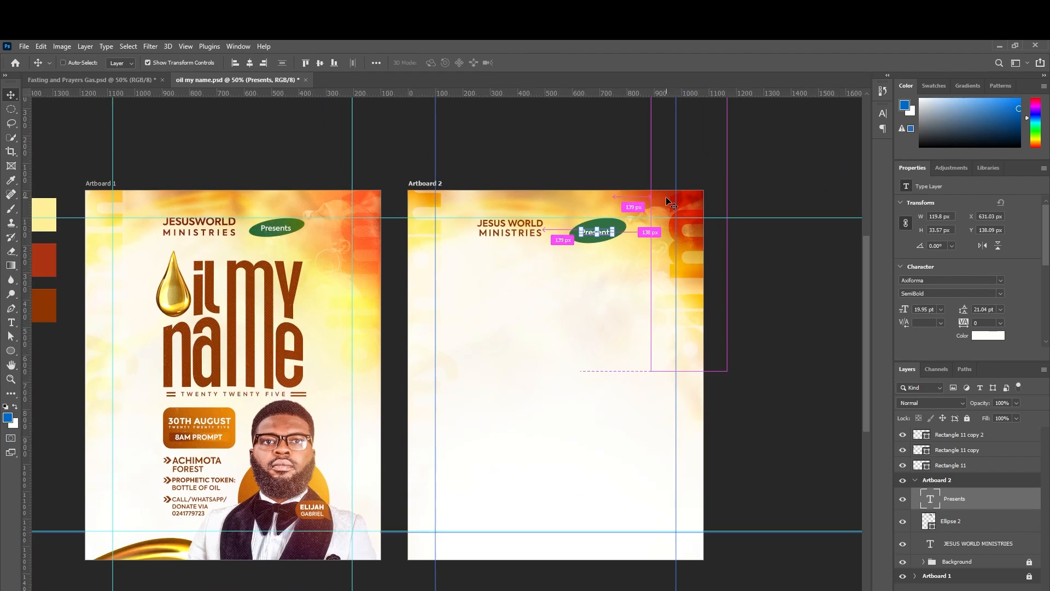
click(778, 325)
Nudge the Presents text up about 4 px to centre it in the green ellipse.
scroll(736, 335, down, 1)
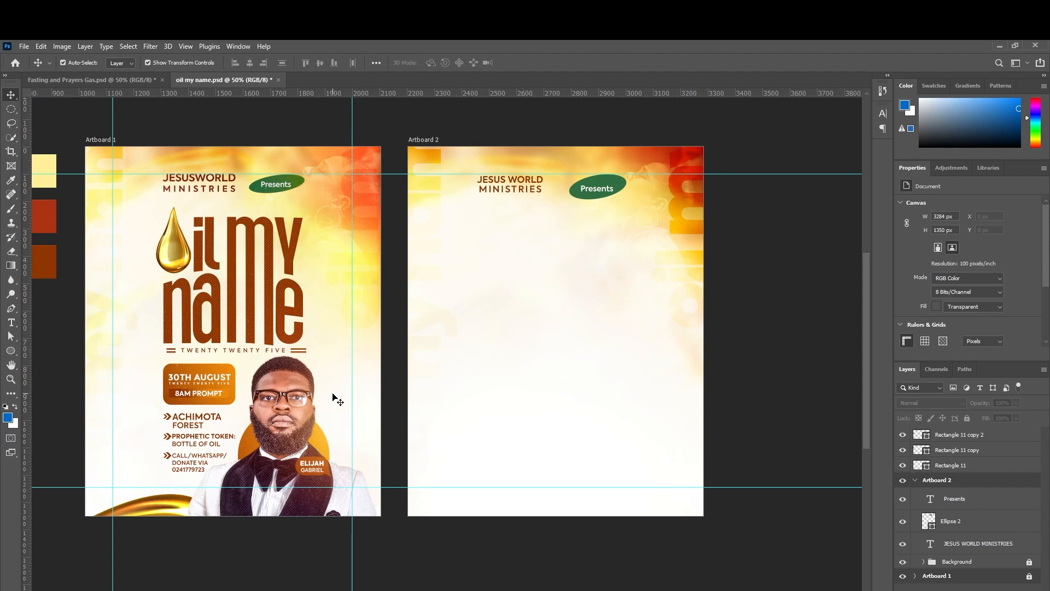
scroll(334, 398, up, 1)
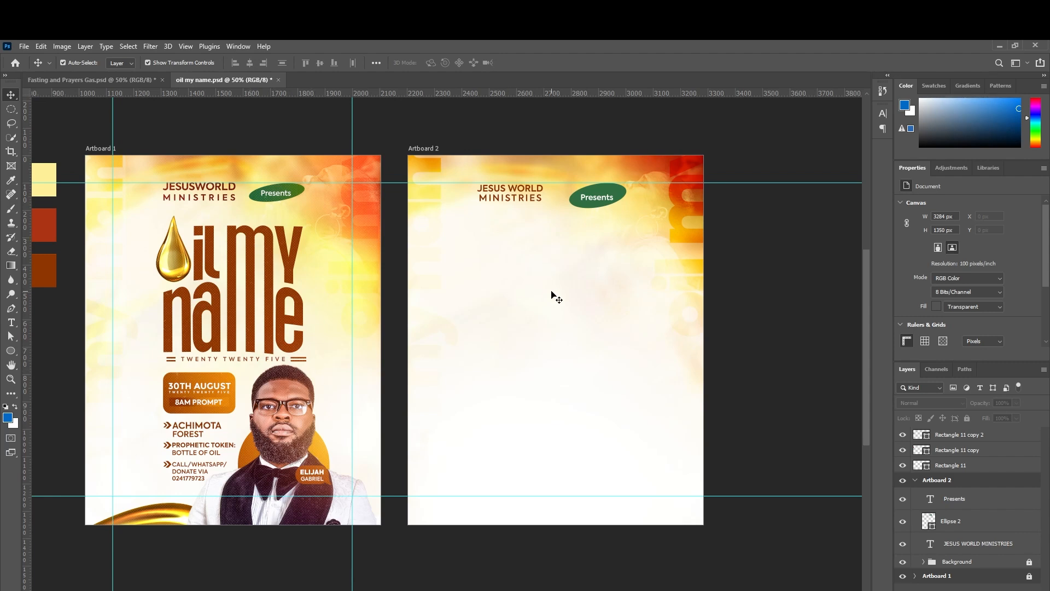
click(593, 198)
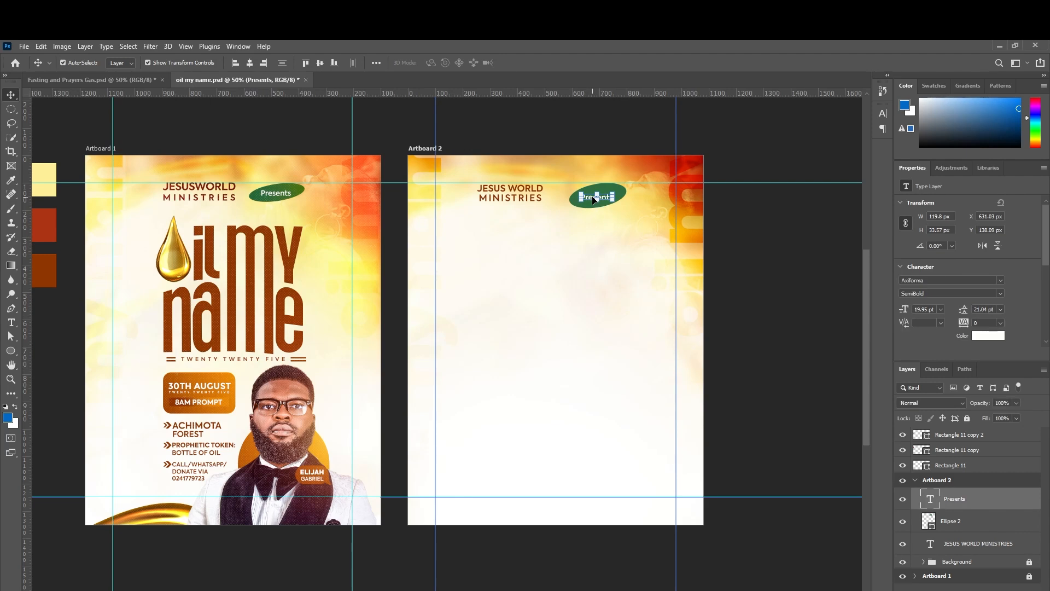
key(Up)
key(Up)
key(Up)
key(Up)
click(525, 335)
Create a Lorem Ipsum text layer on Artboard 2 in Agharti Test Wide ExtraBold.
click(11, 323)
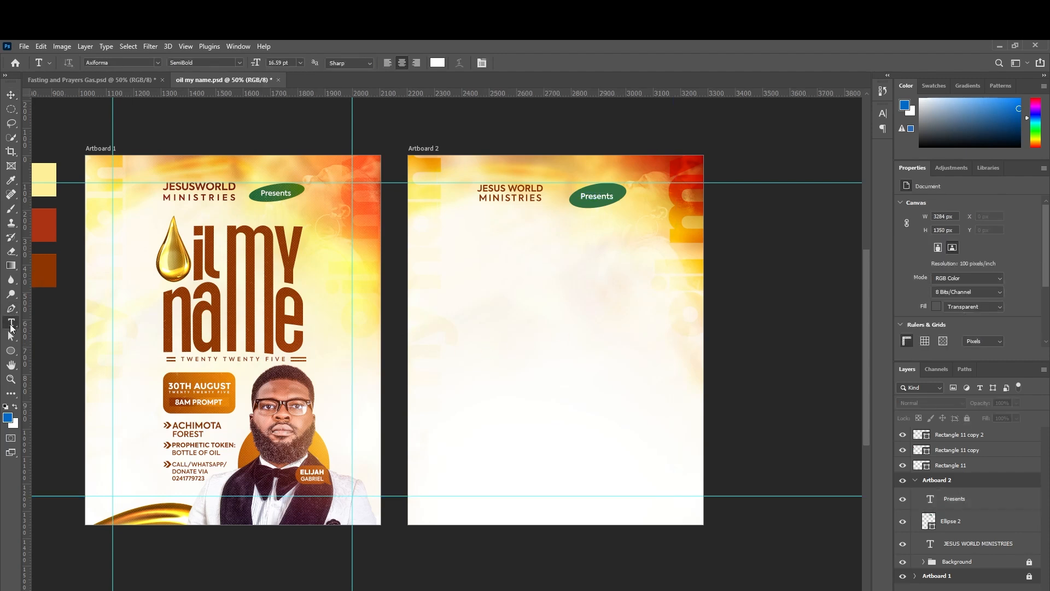
click(472, 298)
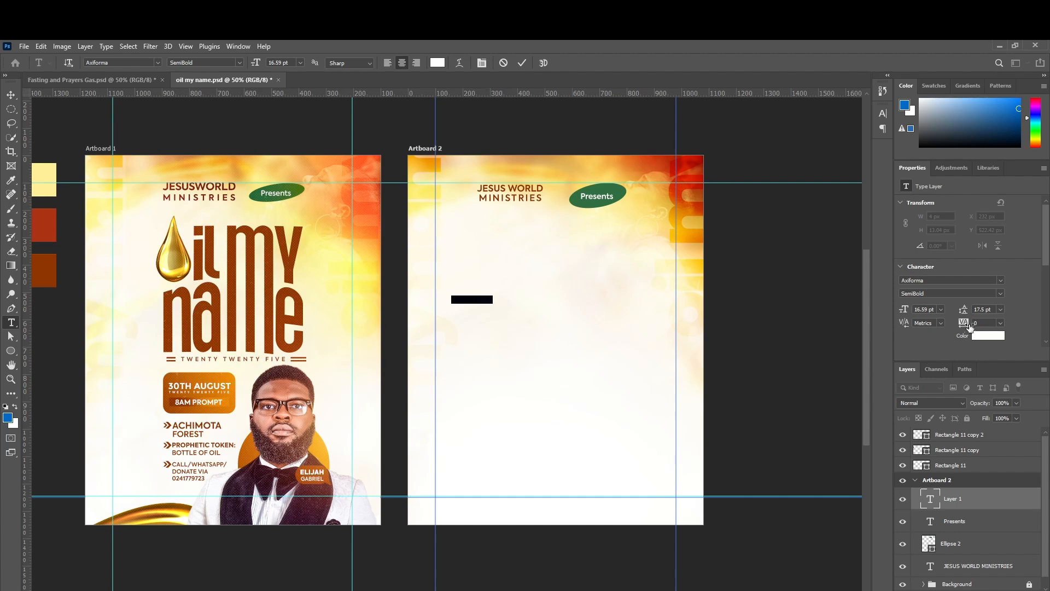
click(1000, 281)
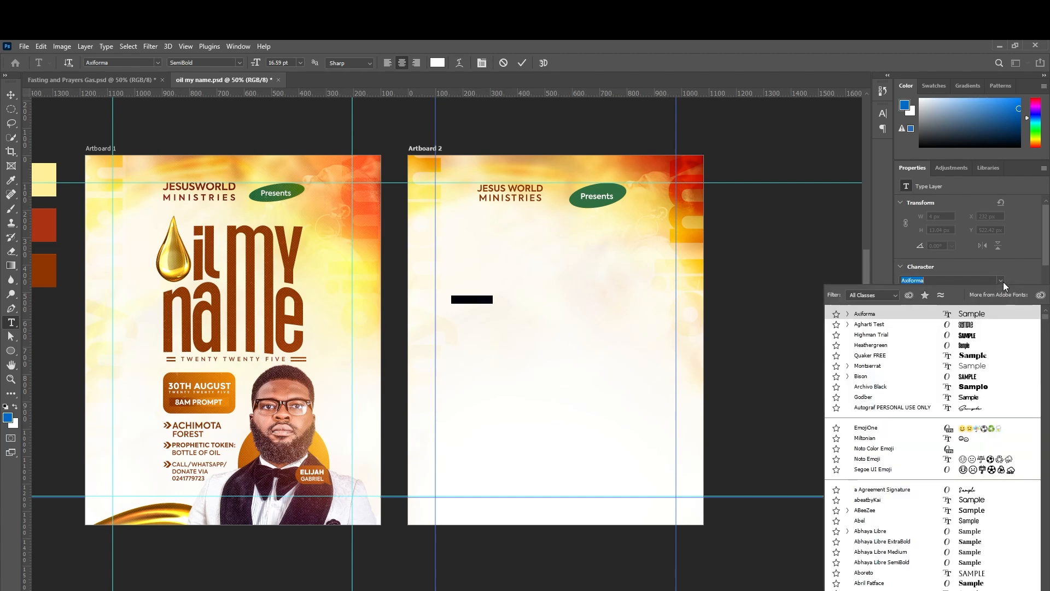
click(972, 328)
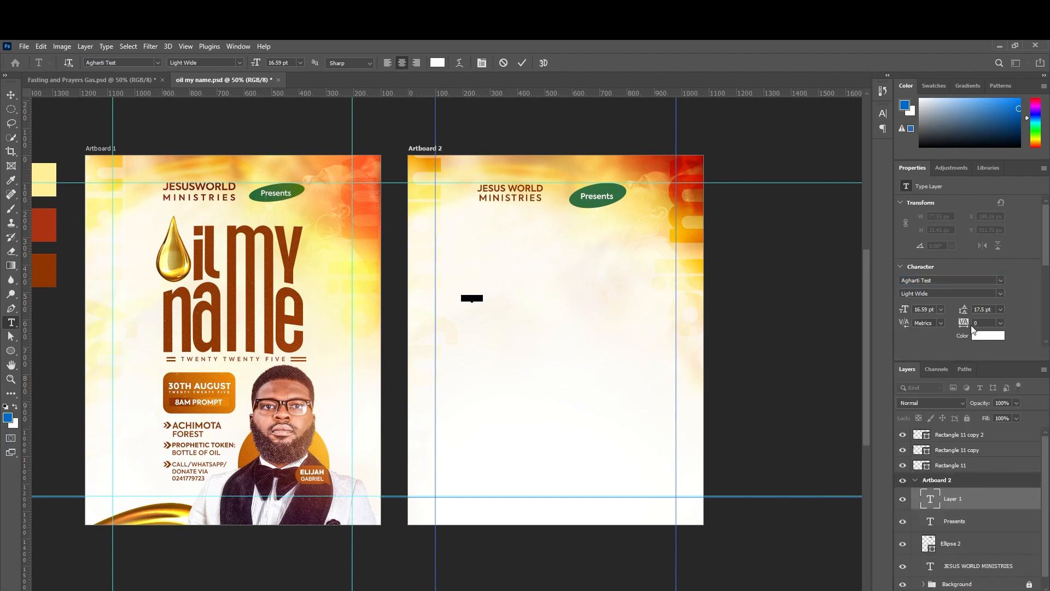
click(1000, 293)
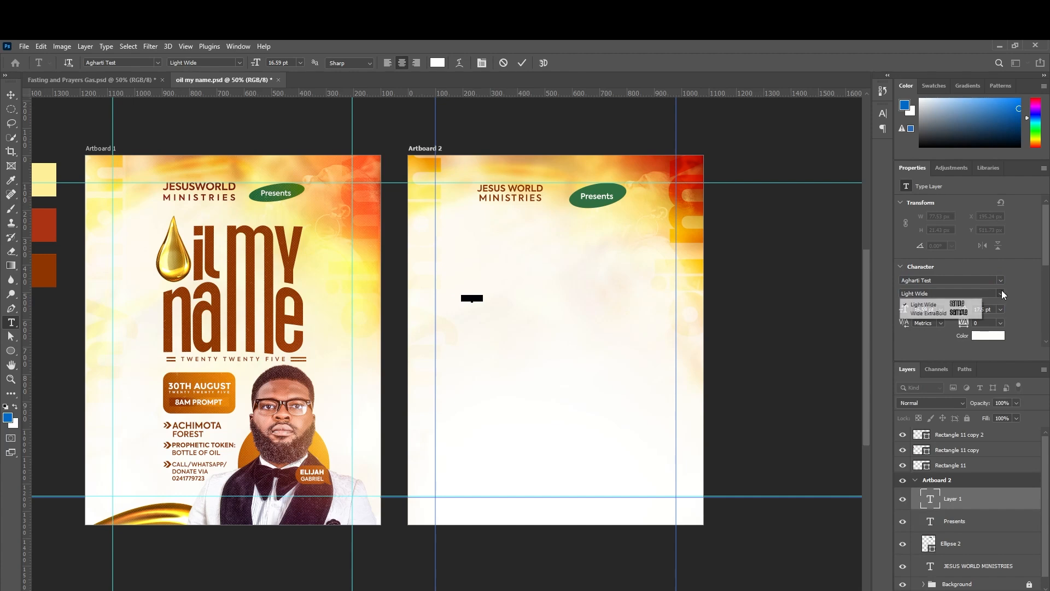
click(956, 314)
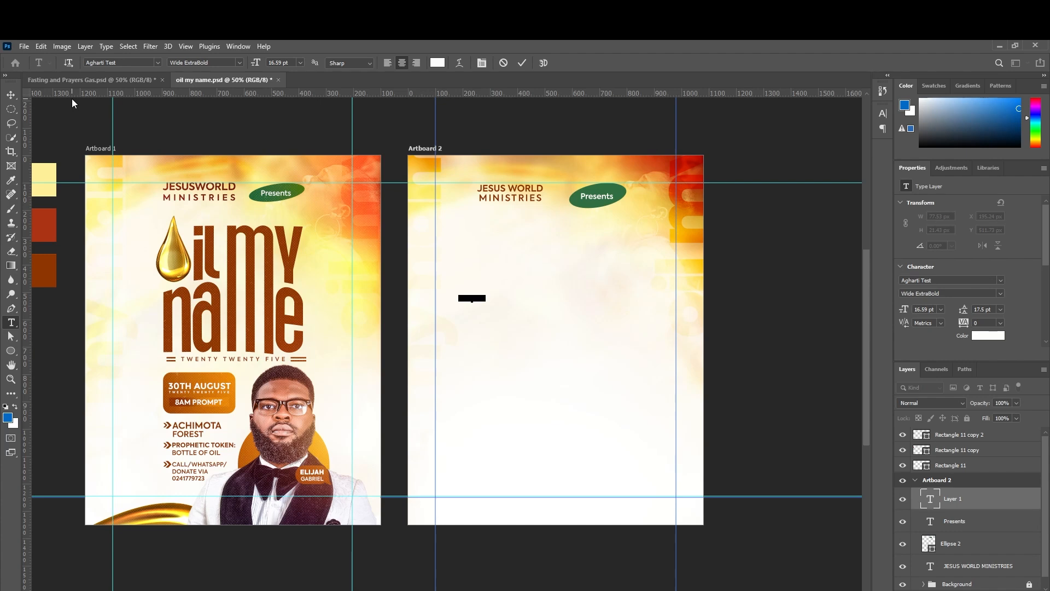
click(11, 94)
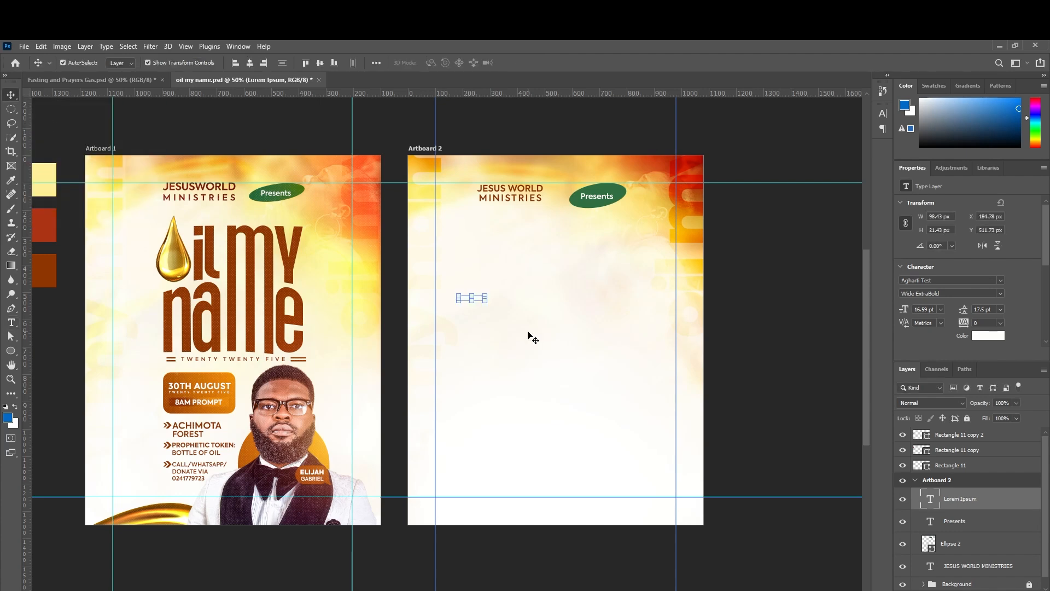
Enlarge the placeholder to about 105 pt and colour it brown 9a4b1b from Artboard 1's title.
drag(485, 301, 623, 366)
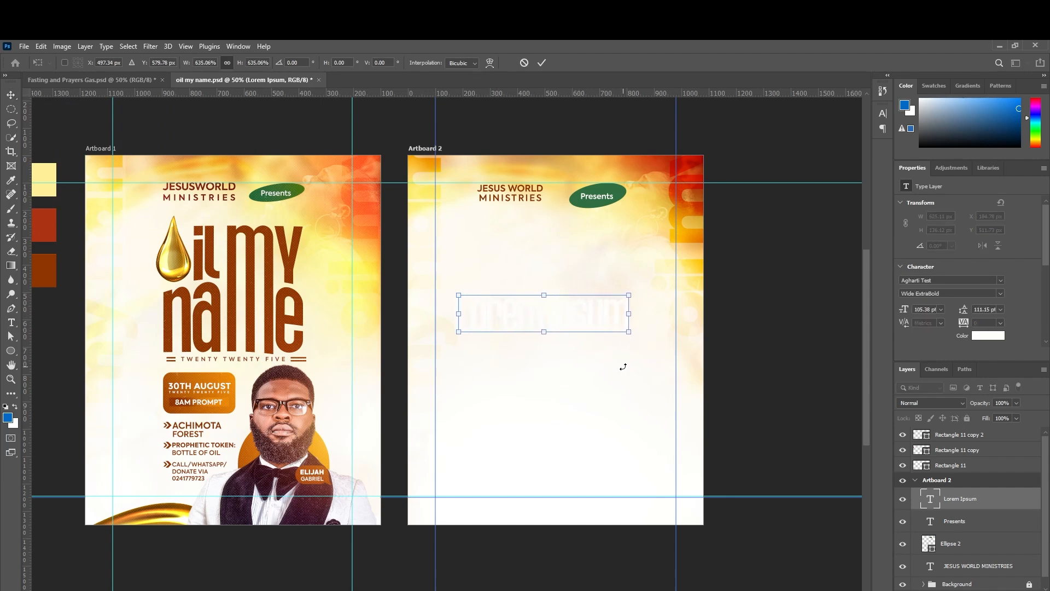
key(Return)
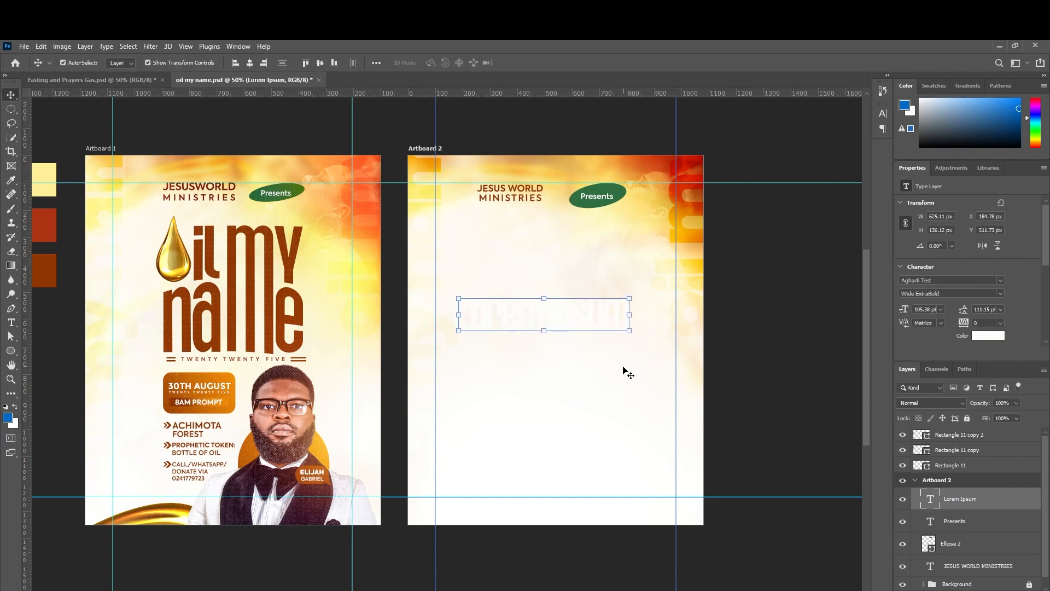
click(978, 337)
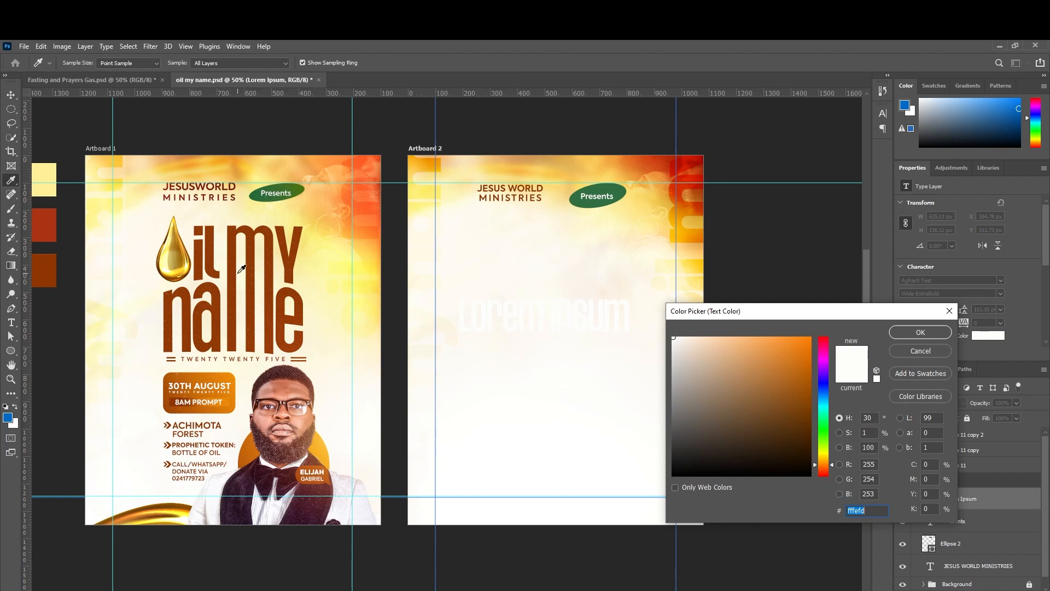
click(236, 247)
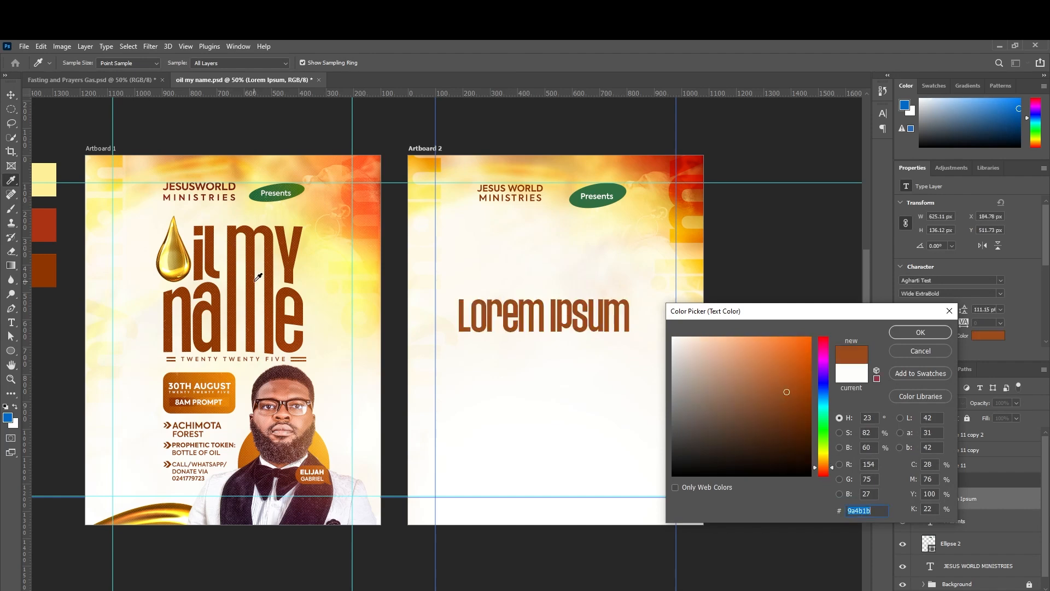
click(905, 335)
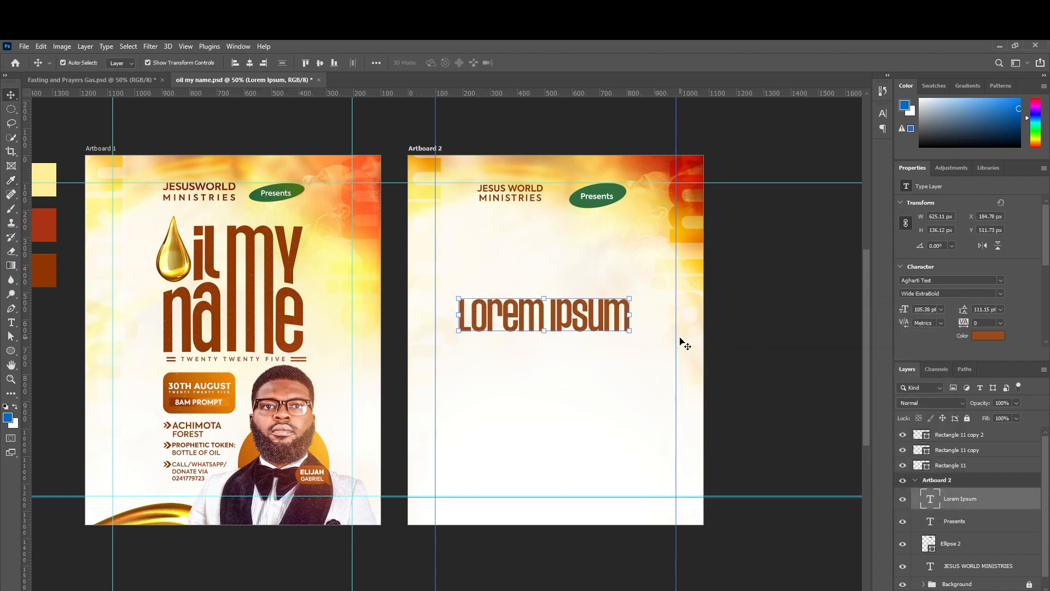
Replace the placeholder with 'Oil my' and move it higher on Artboard 2.
double_click(606, 325)
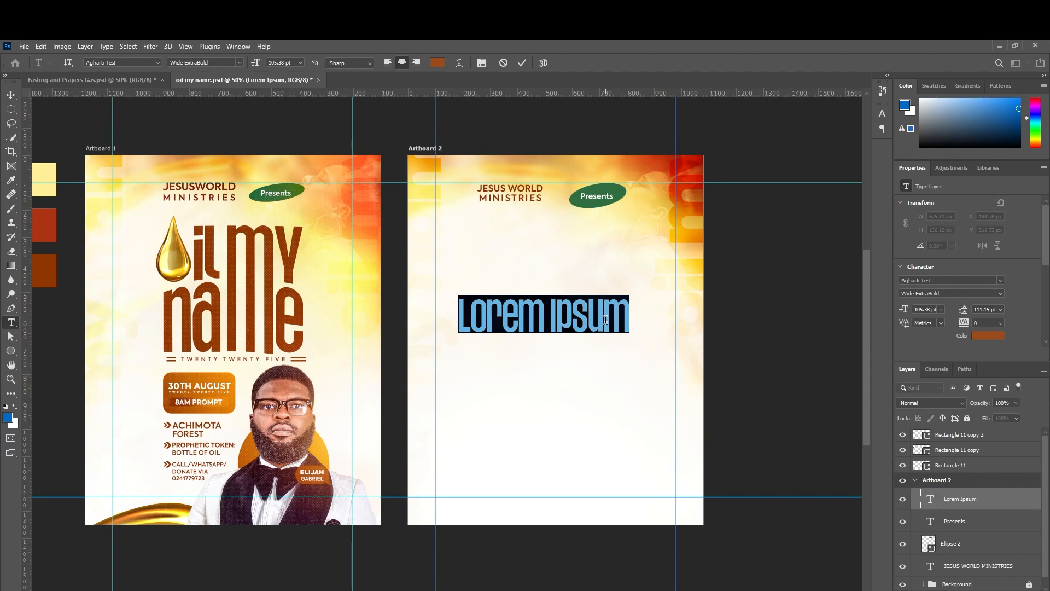
text(Oil )
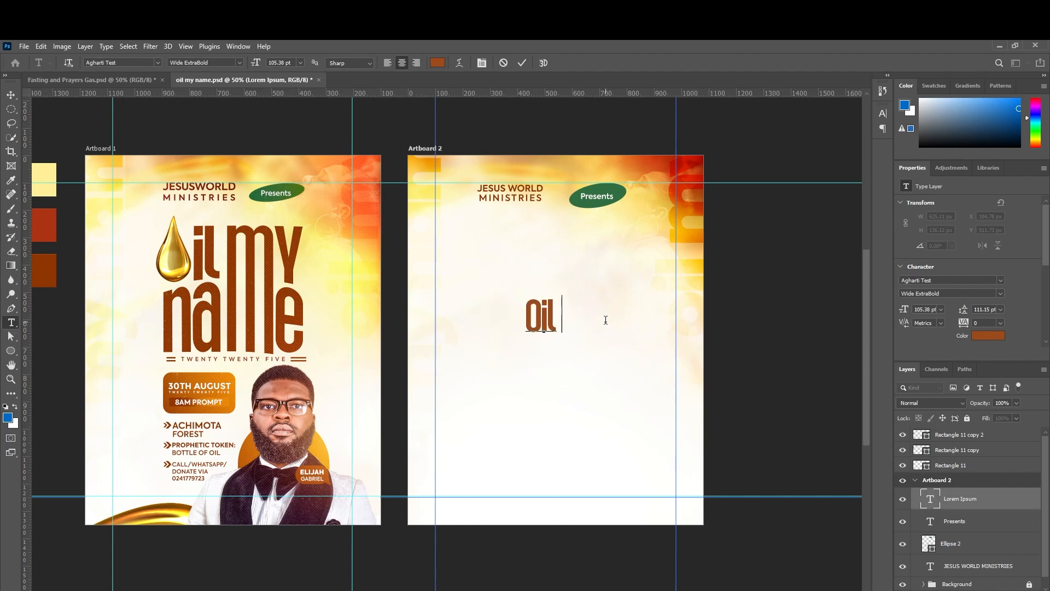
text(my)
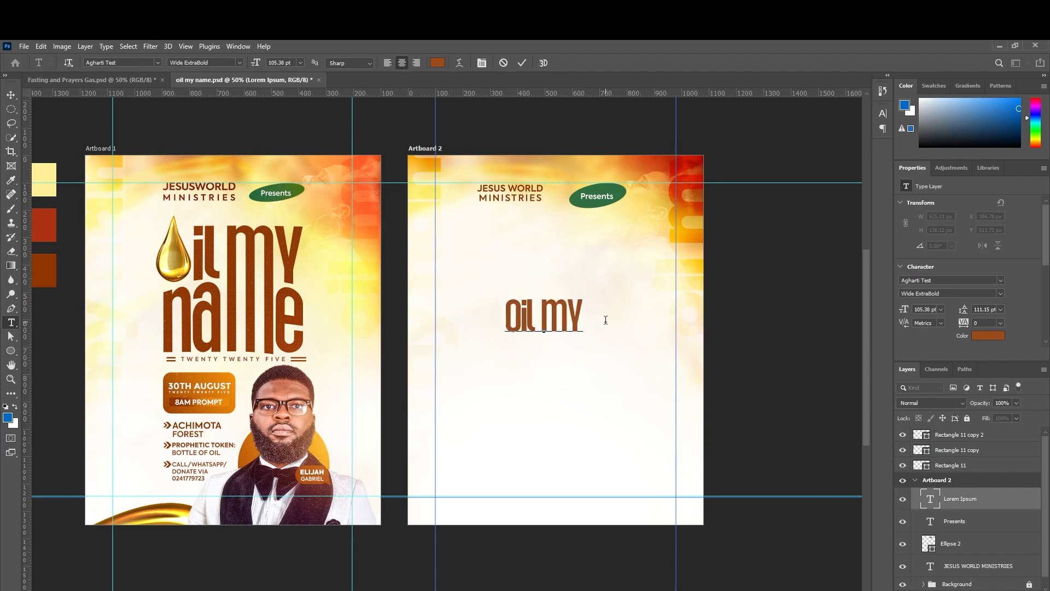
click(11, 95)
drag(543, 312, 549, 271)
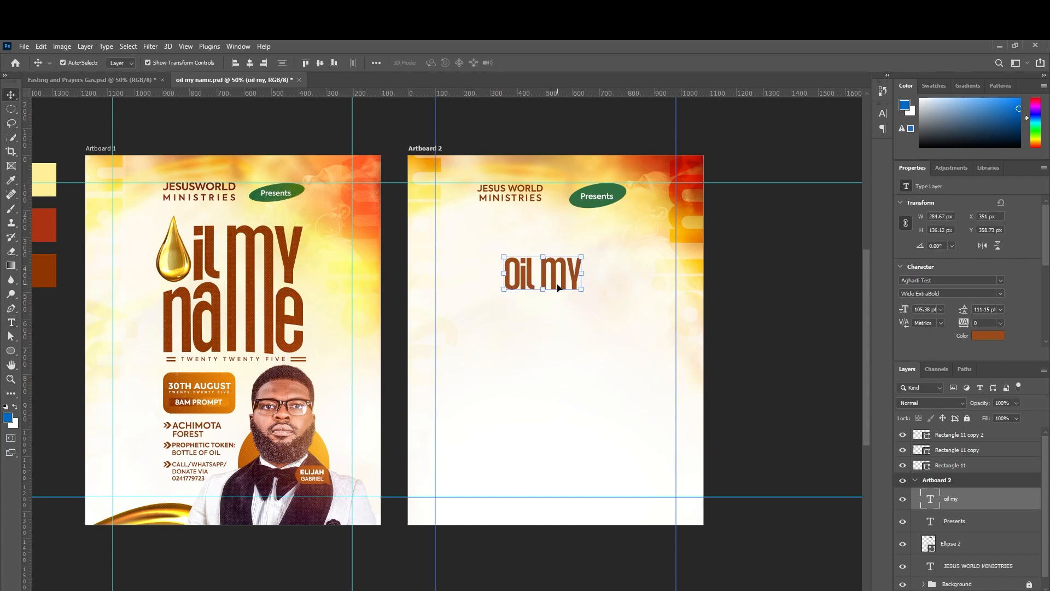
Duplicate the 'Oil my' layer, move the copy below it, and retype it as 'name'.
key(ctrl+j)
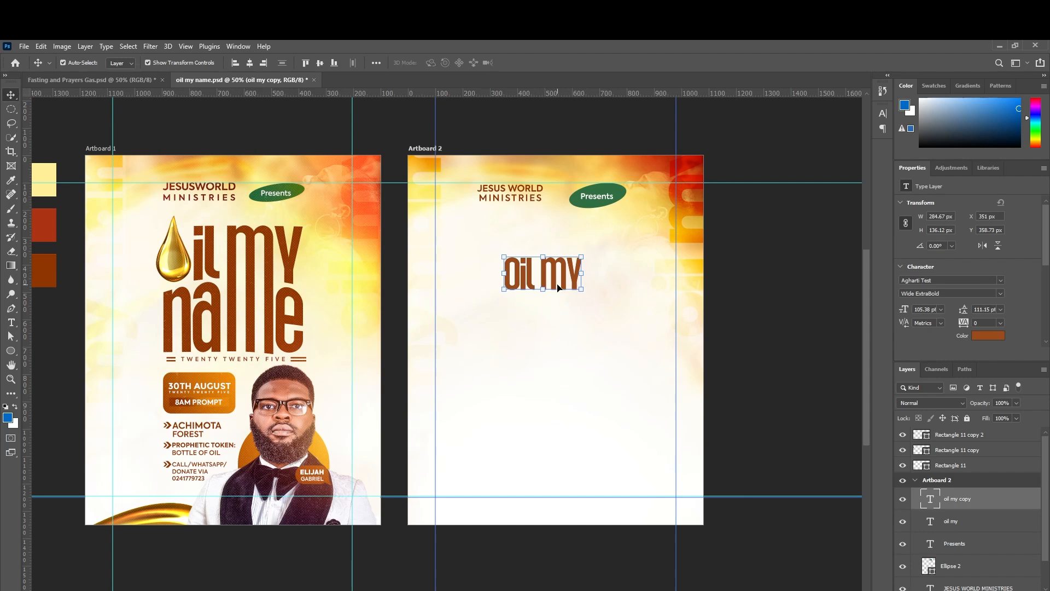
drag(558, 287, 560, 347)
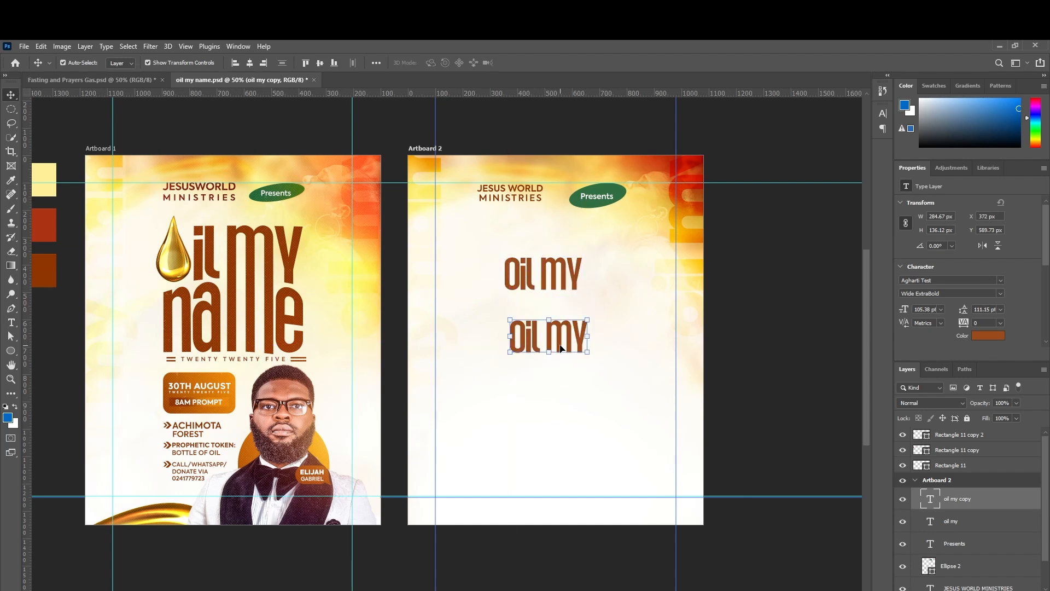
double_click(560, 347)
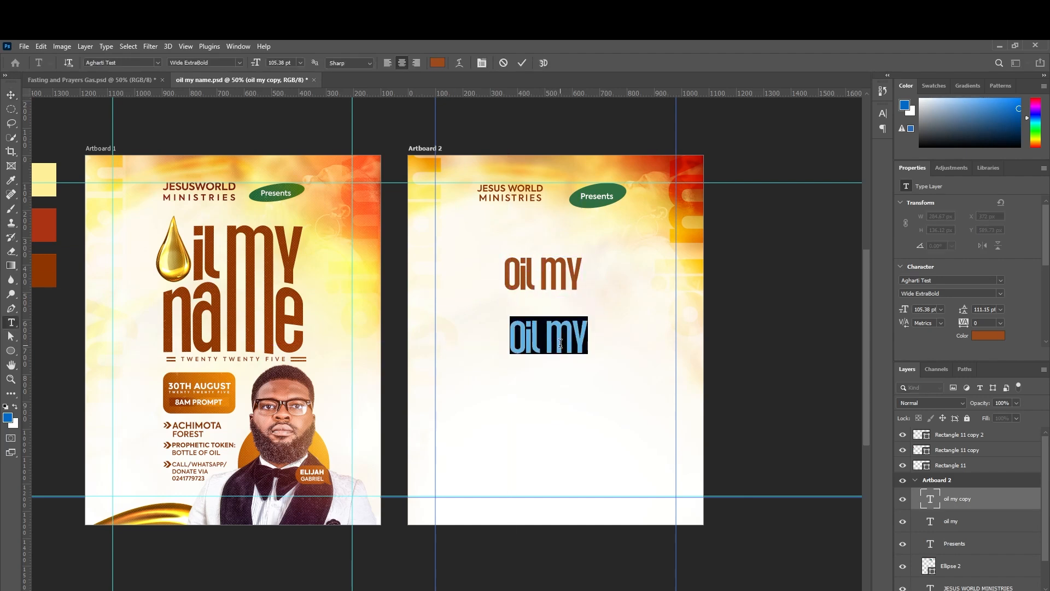
text(nam)
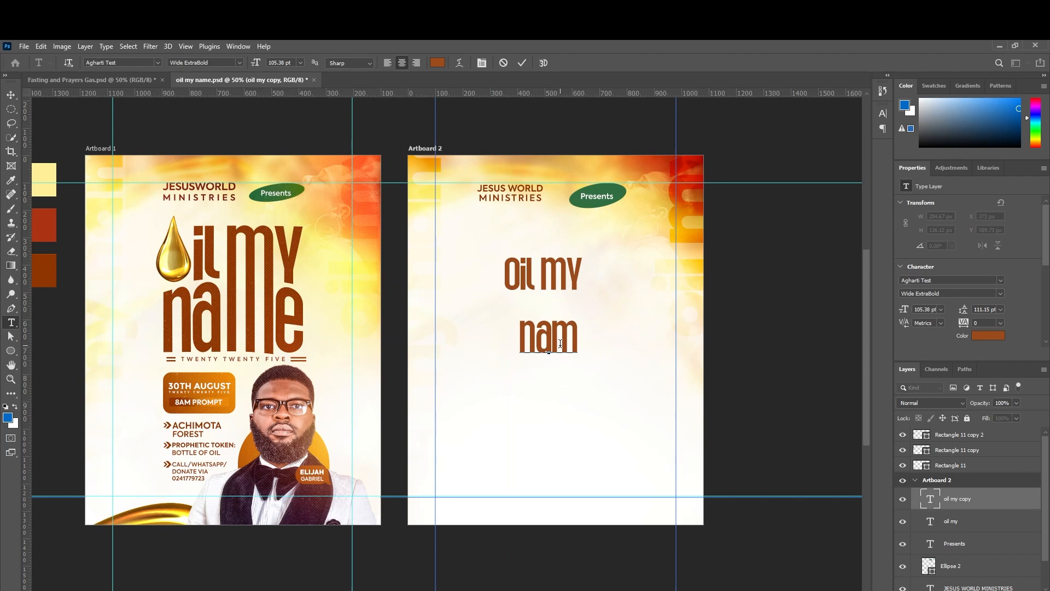
text(e)
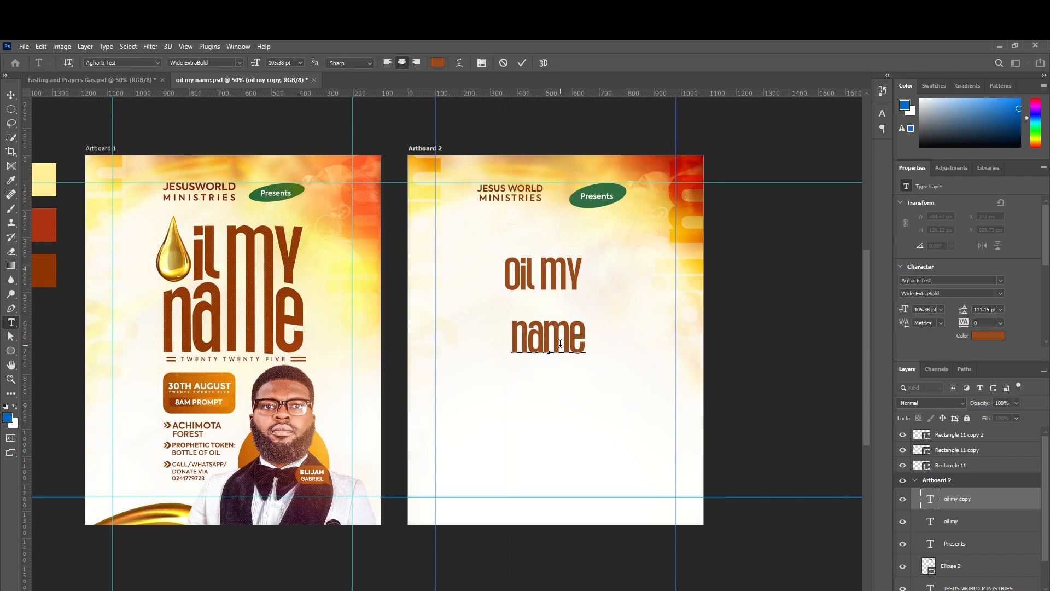
click(11, 95)
drag(545, 333, 544, 320)
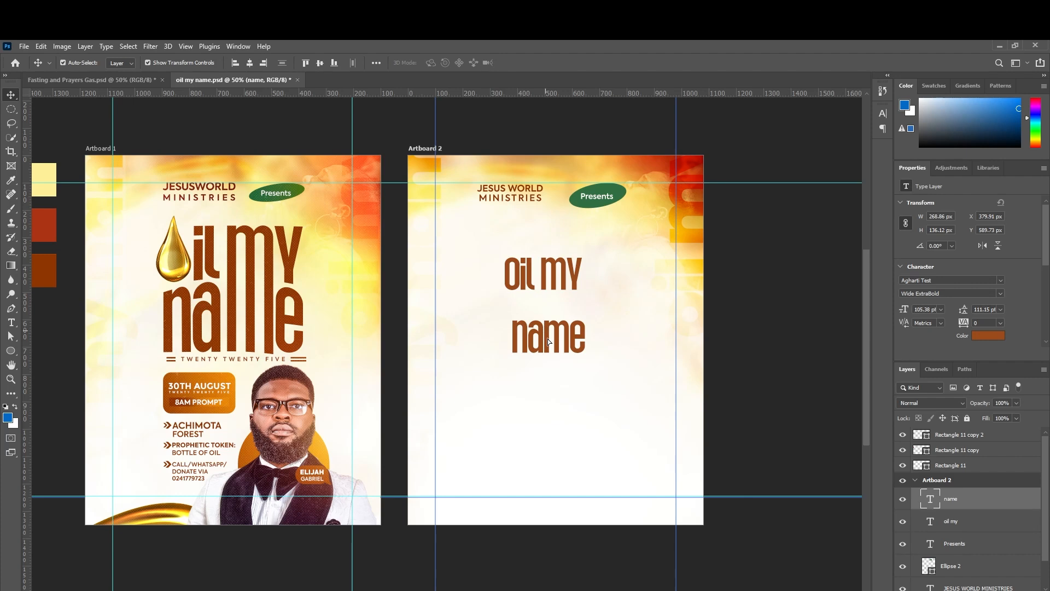
Pull 'name' up under 'Oil my' and select both title layers.
drag(547, 339, 544, 322)
scroll(543, 316, up, 1)
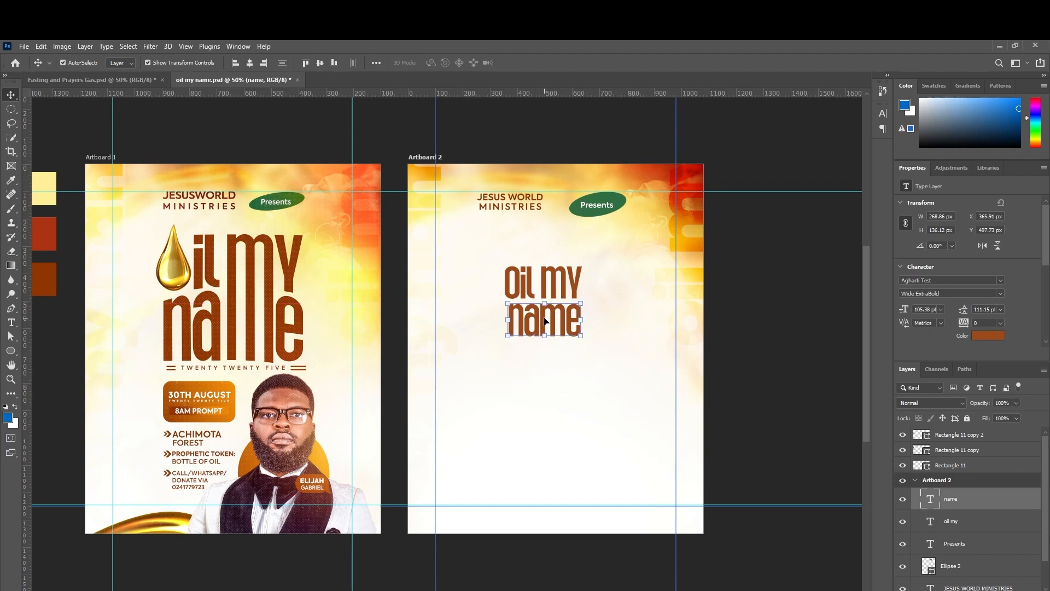
shift+click(545, 282)
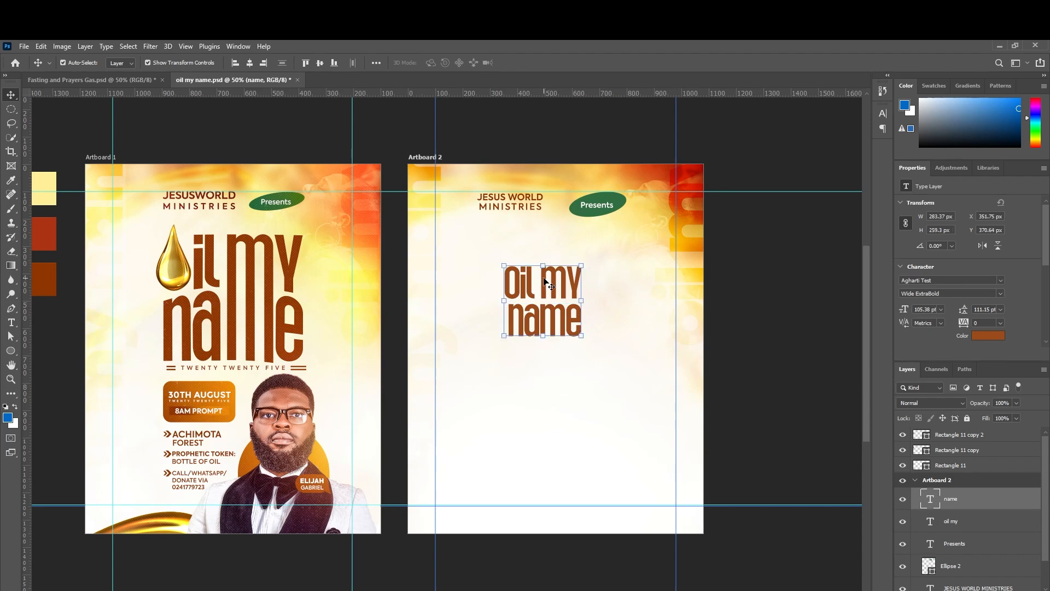
Scale the two-line title up to about 197.7 pt and shift it up and left.
drag(581, 335, 632, 398)
drag(502, 388, 495, 394)
drag(556, 350, 533, 320)
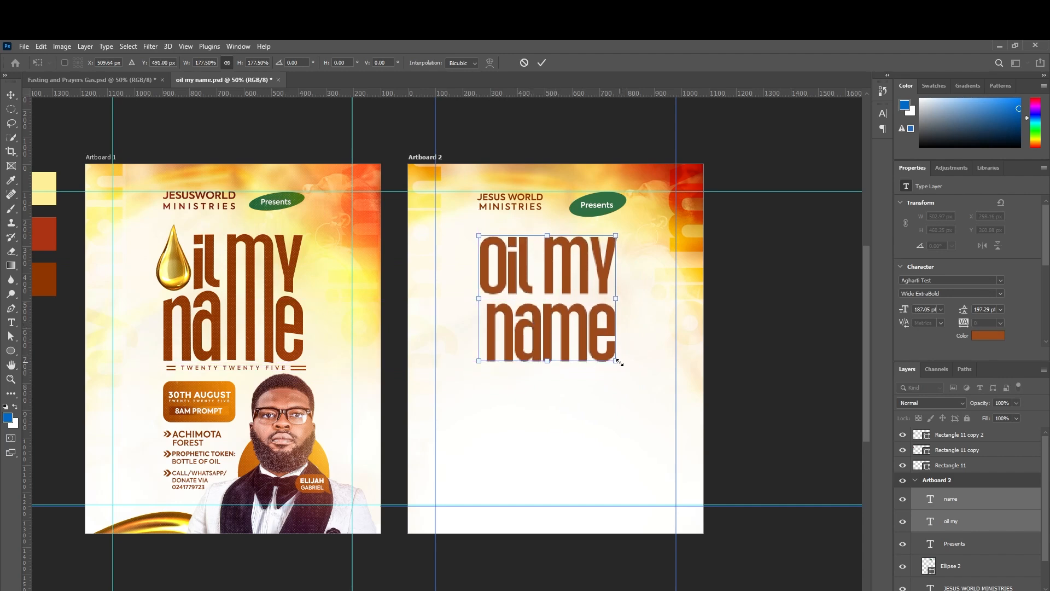
drag(618, 362, 624, 367)
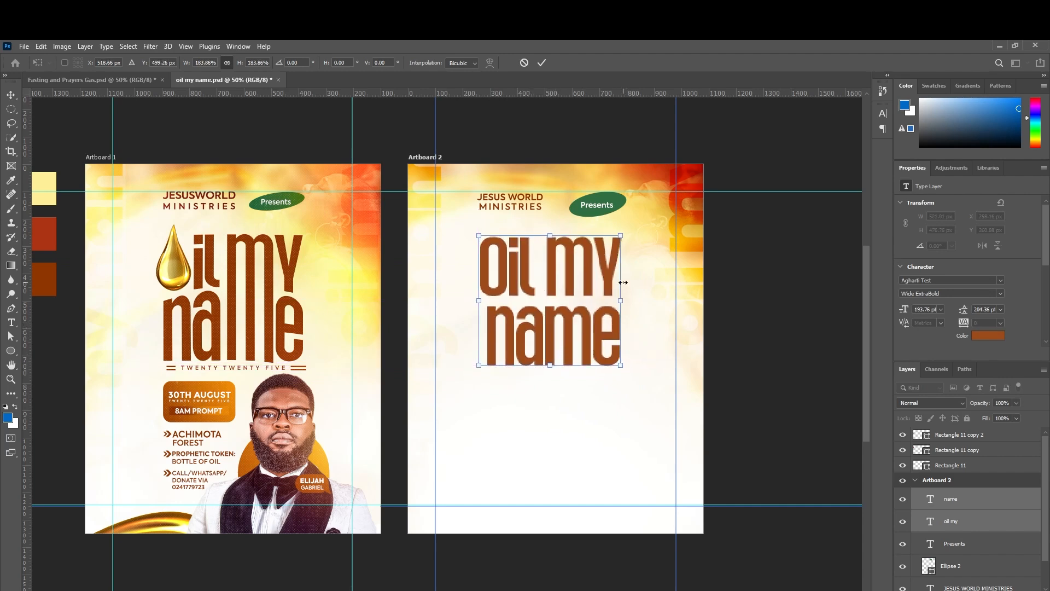
drag(622, 235, 623, 233)
click(542, 62)
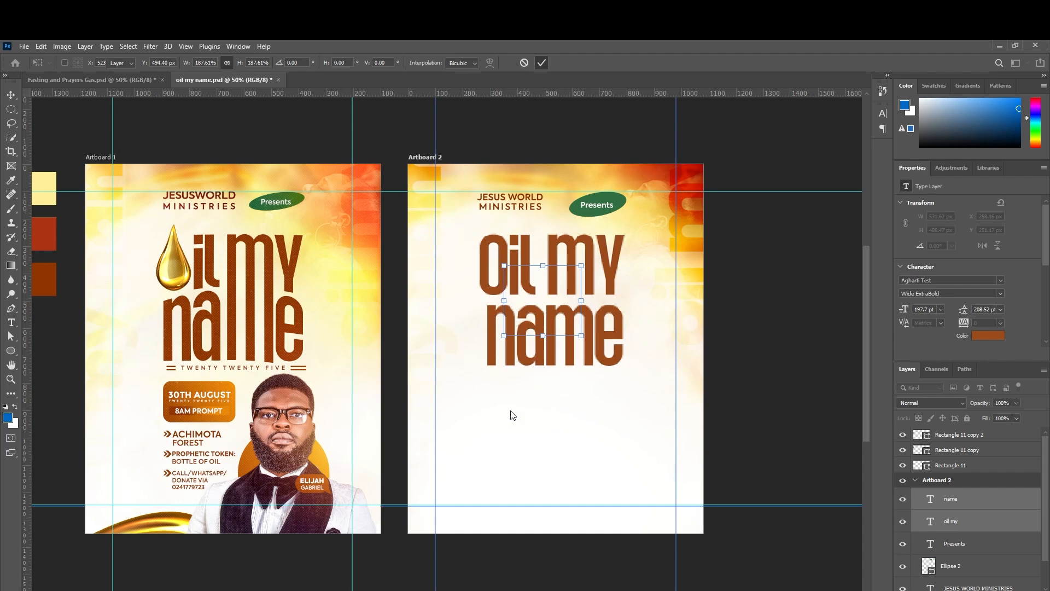
scroll(135, 140, down, 1)
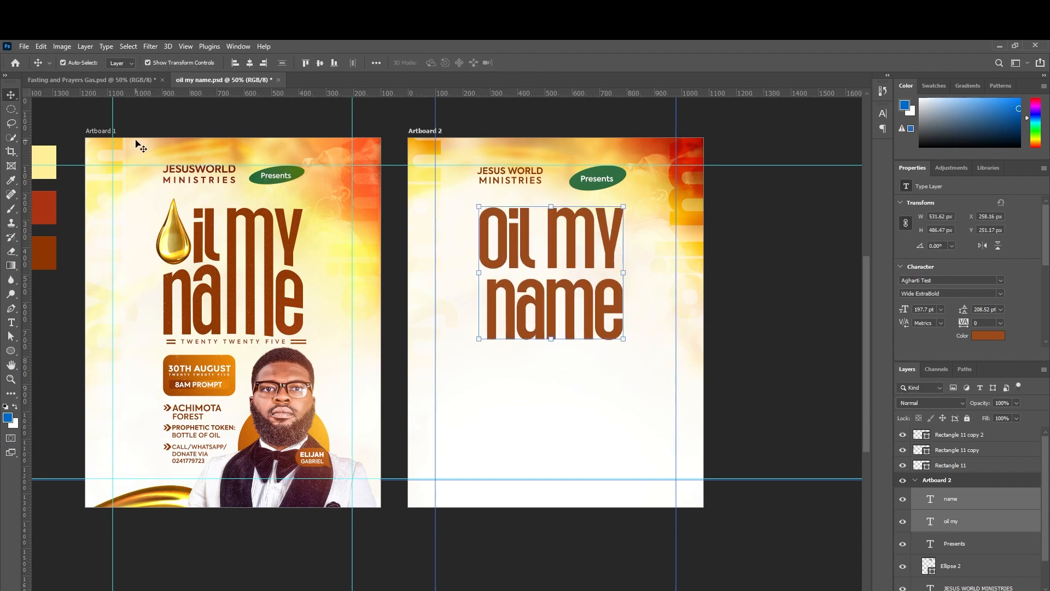
scroll(513, 400, up, 2)
click(738, 328)
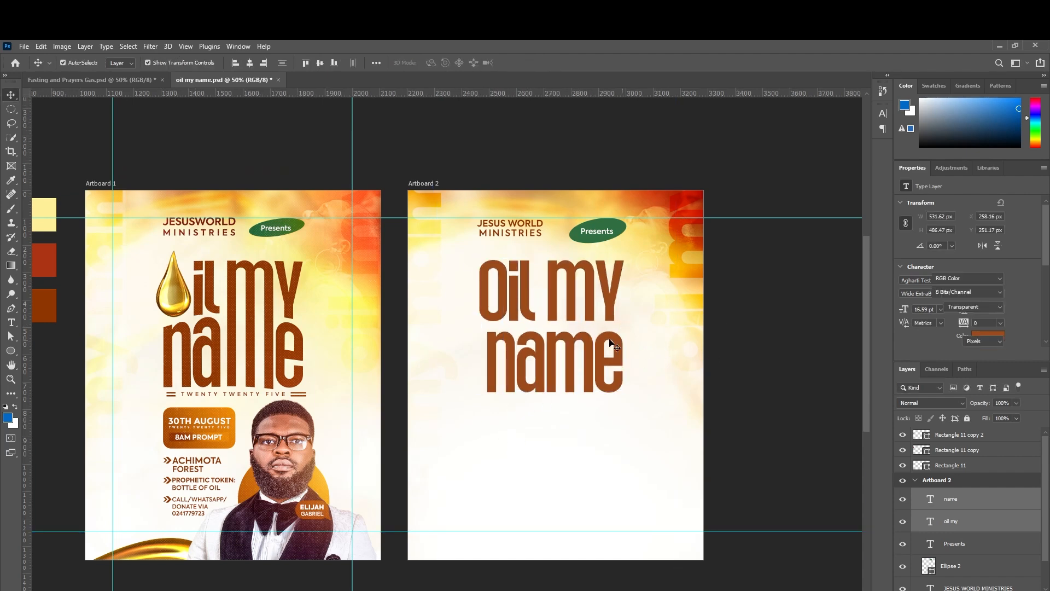
click(556, 309)
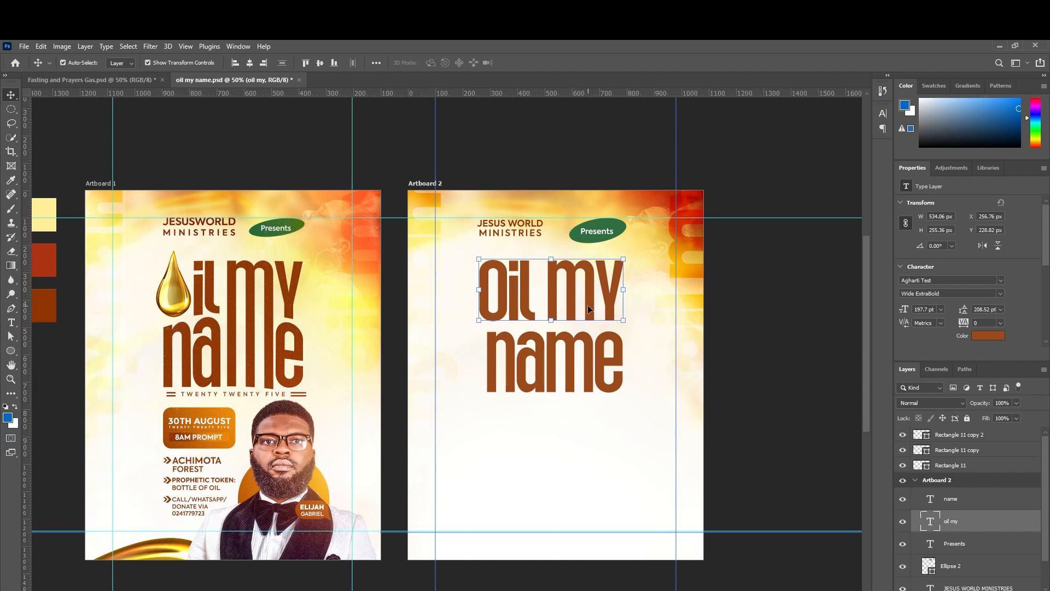
Nudge the 'oil my' title line 8 px down.
key(Down)
key(Down)
key(Down)
key(Down)
key(Down)
key(Down)
key(Down)
key(Down)
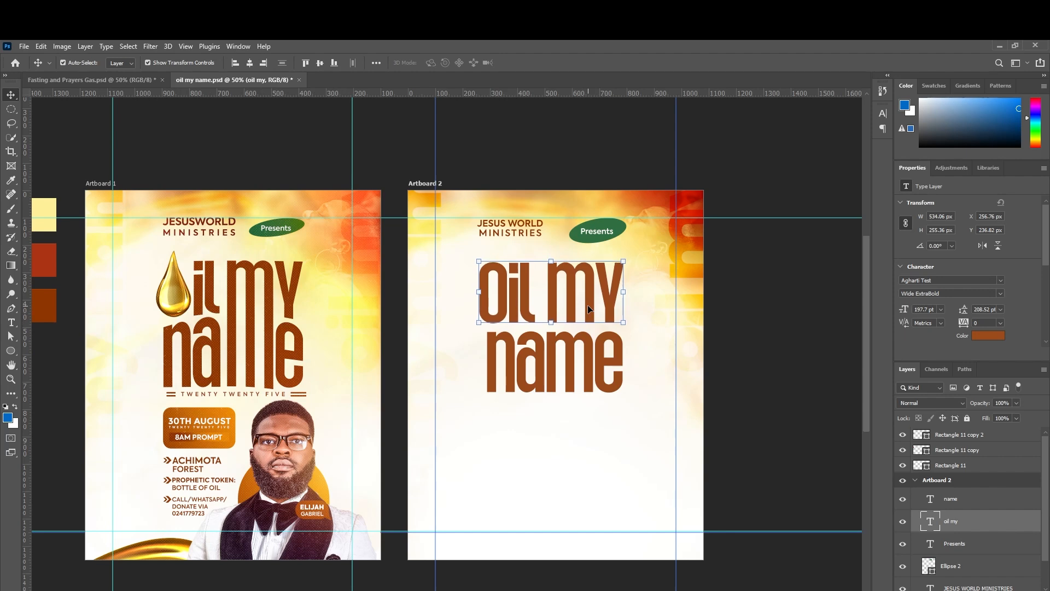
Warp 'oil my' with Arc Lower, bend -10, and both distortions at 0.
double_click(587, 304)
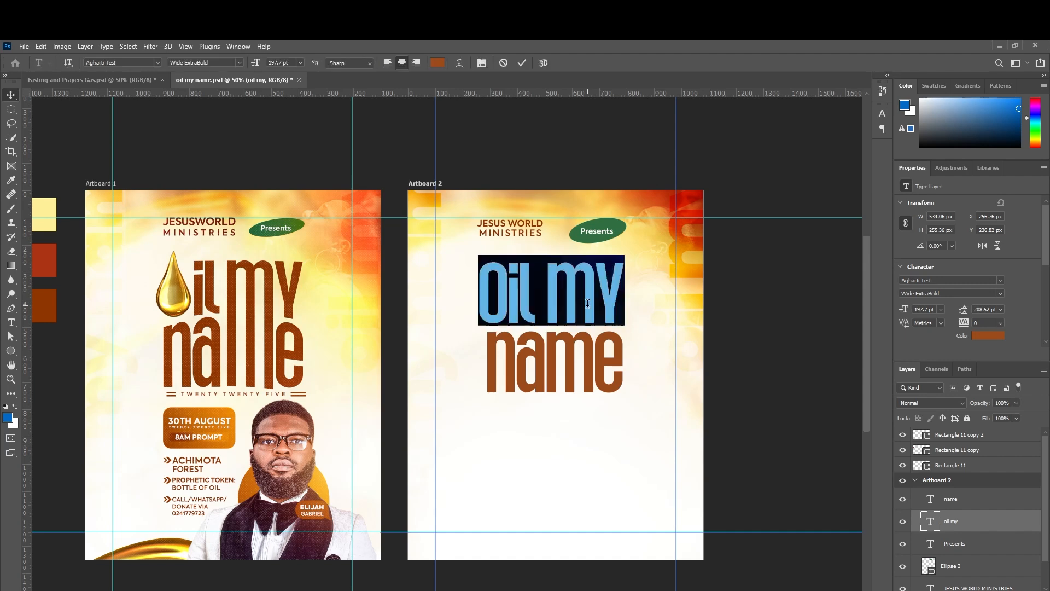
click(459, 63)
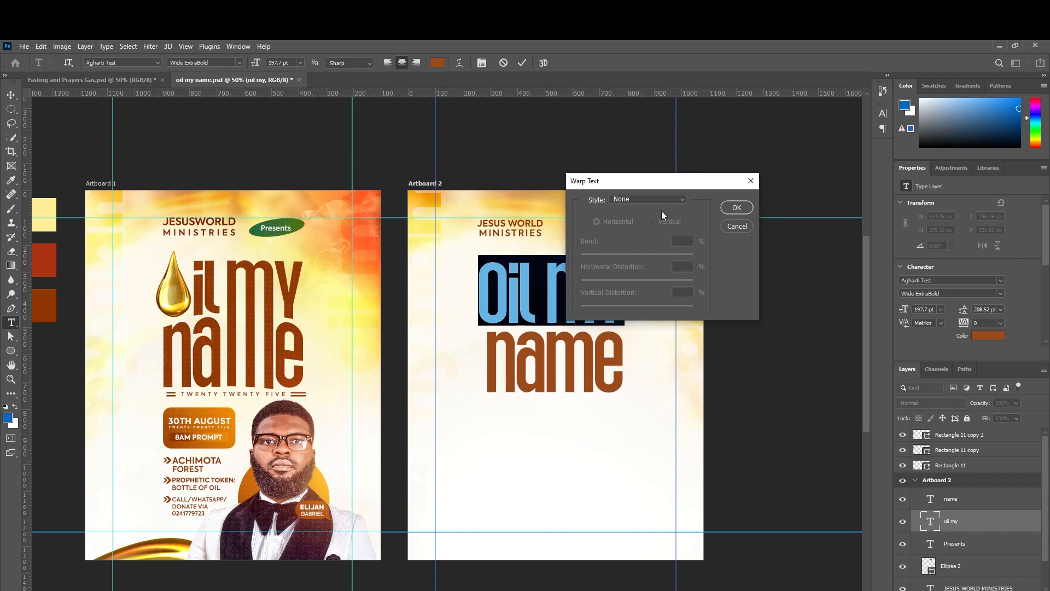
drag(682, 186, 771, 181)
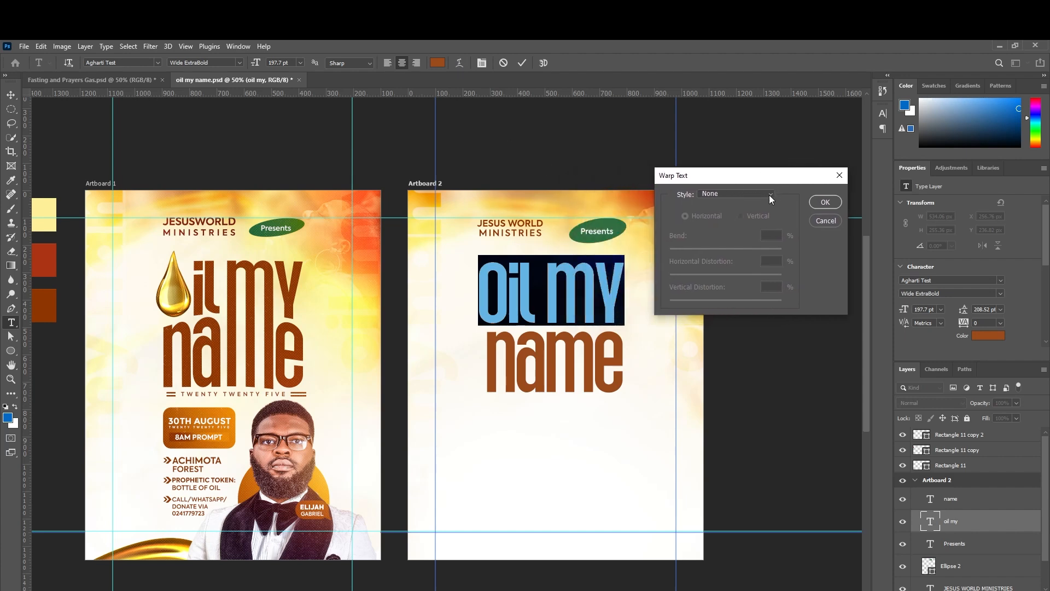
click(771, 195)
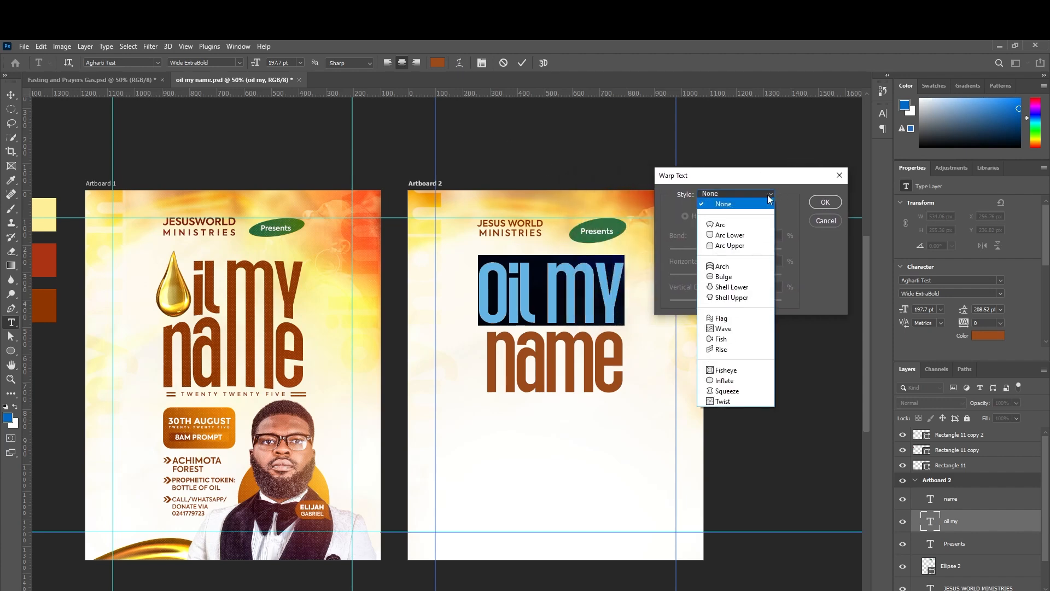
click(742, 235)
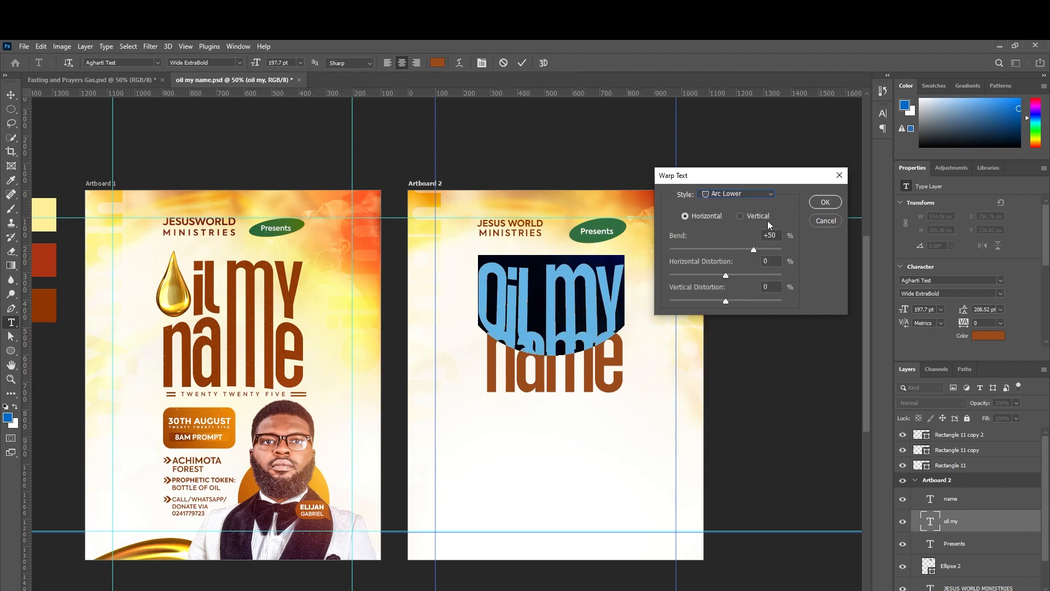
drag(753, 251, 717, 252)
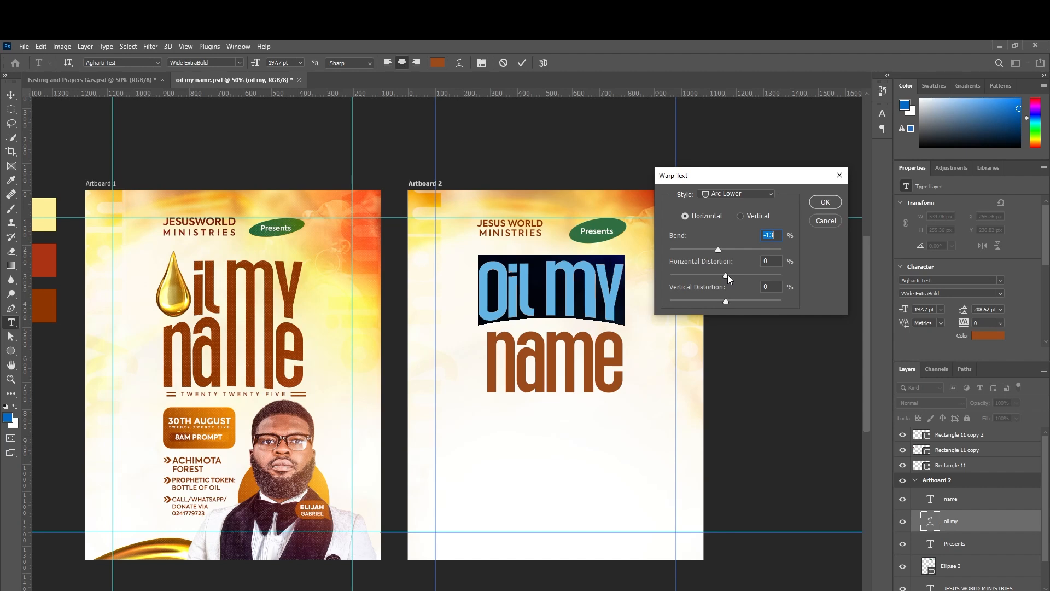
drag(726, 275, 723, 301)
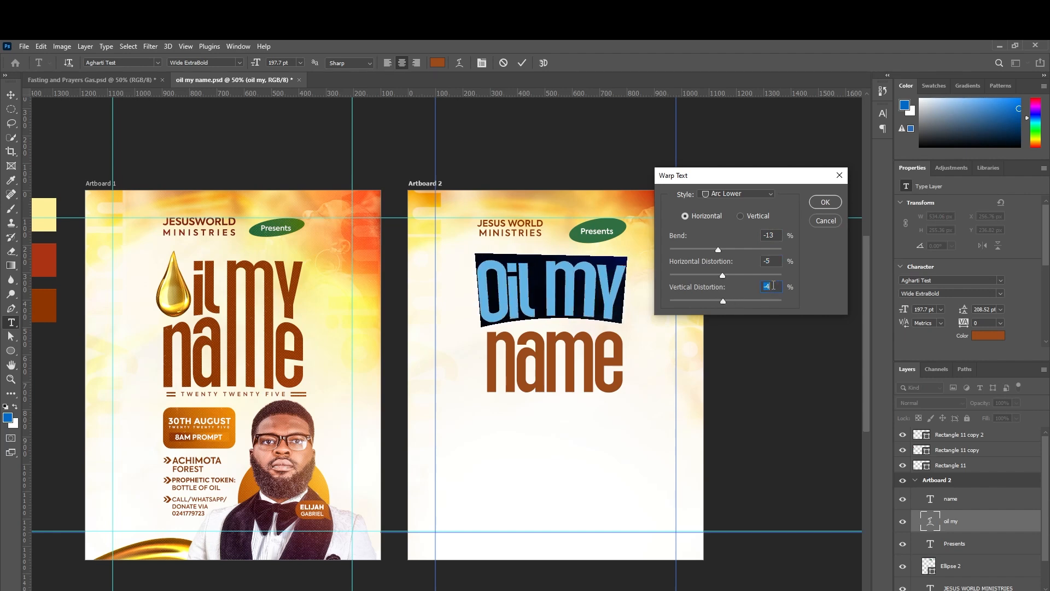
text(0)
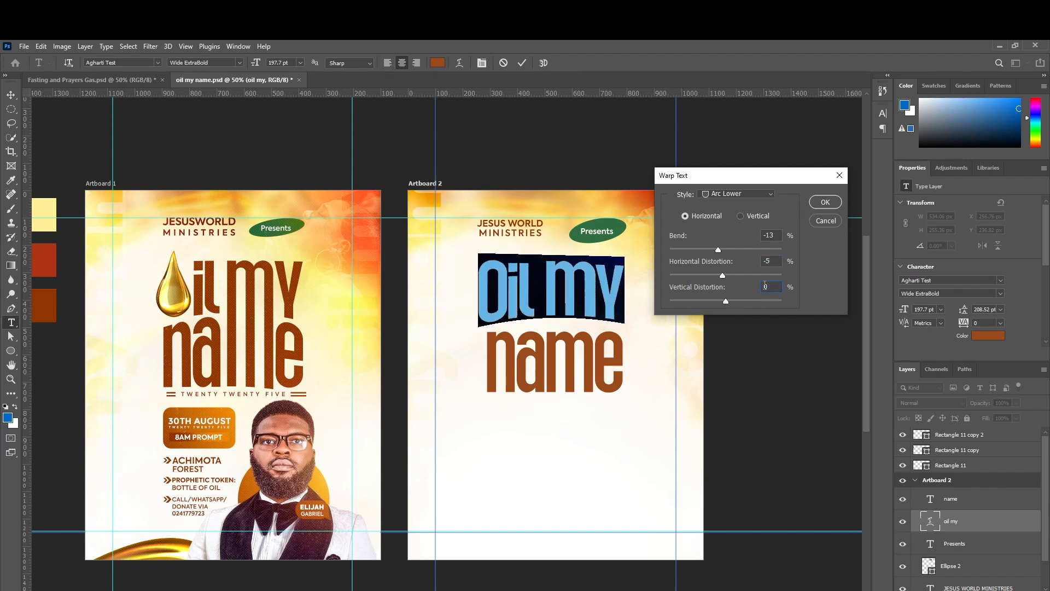
double_click(760, 262)
text(0)
drag(721, 251, 720, 248)
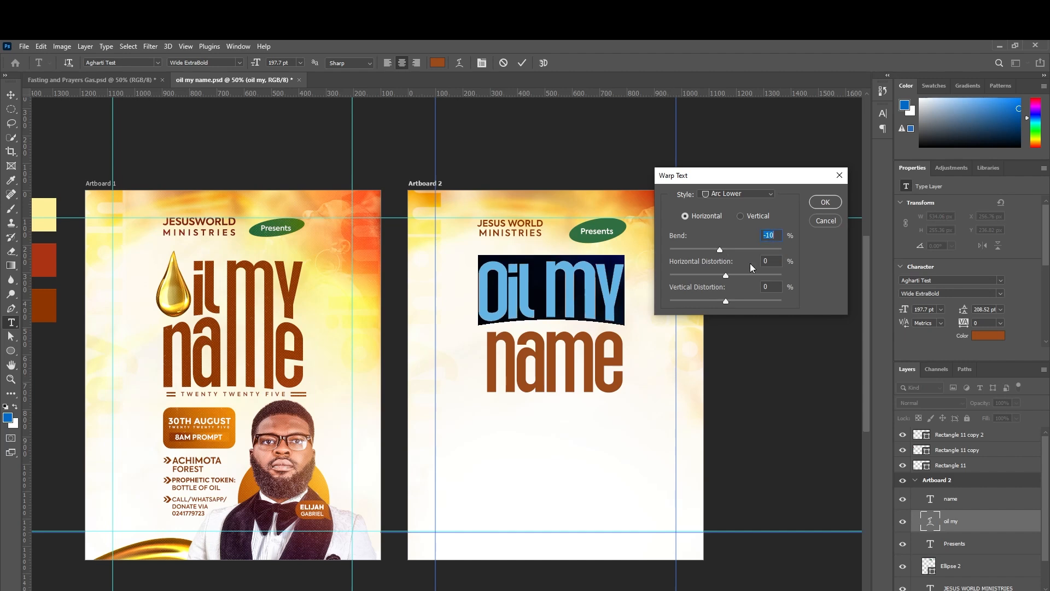
click(827, 201)
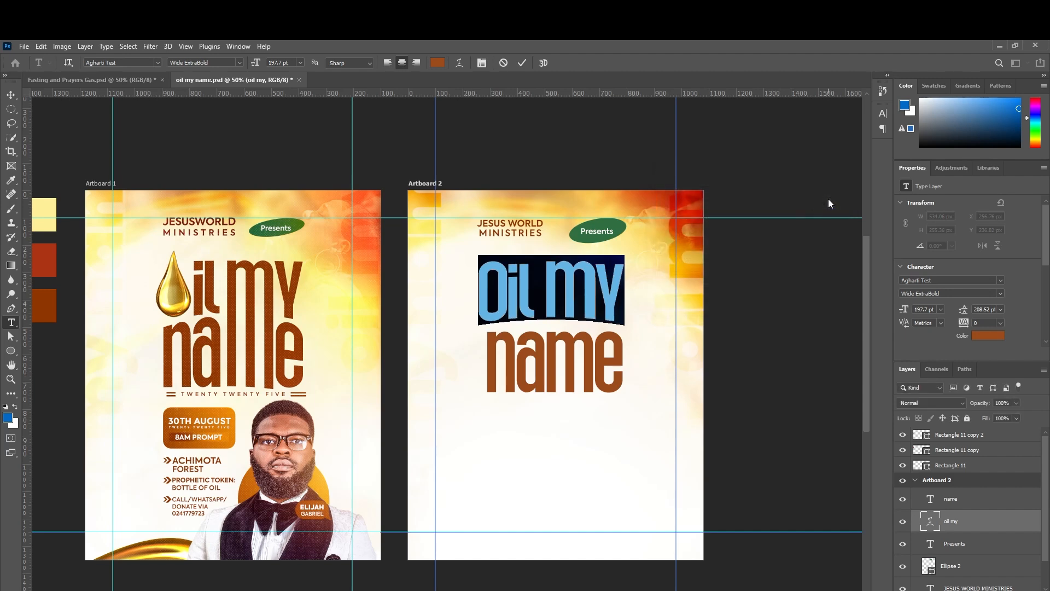
Apply an Arc Upper warp with a +10 bend to the 'name' line.
click(963, 508)
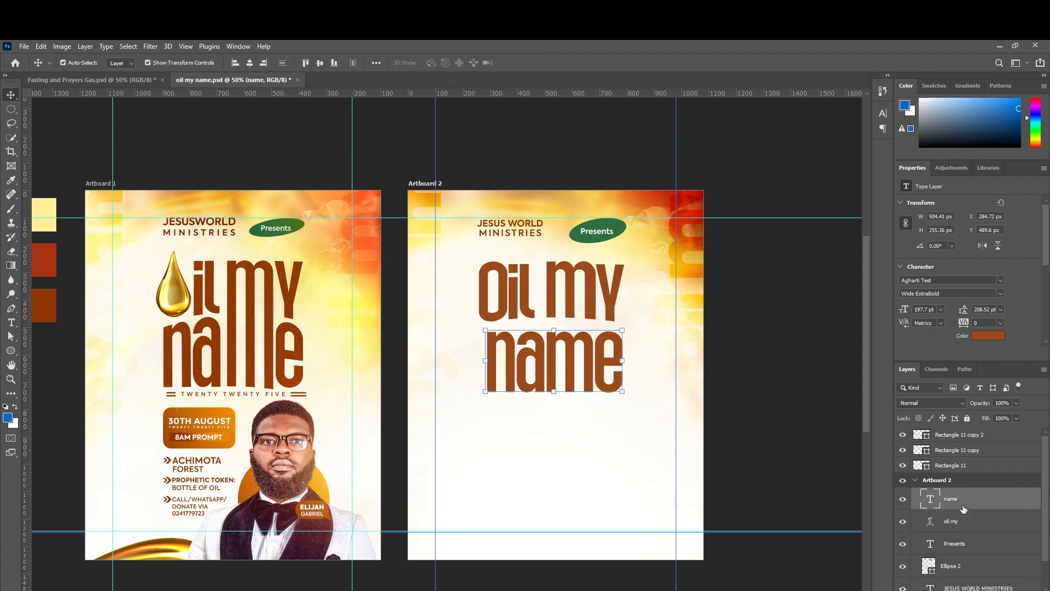
double_click(932, 501)
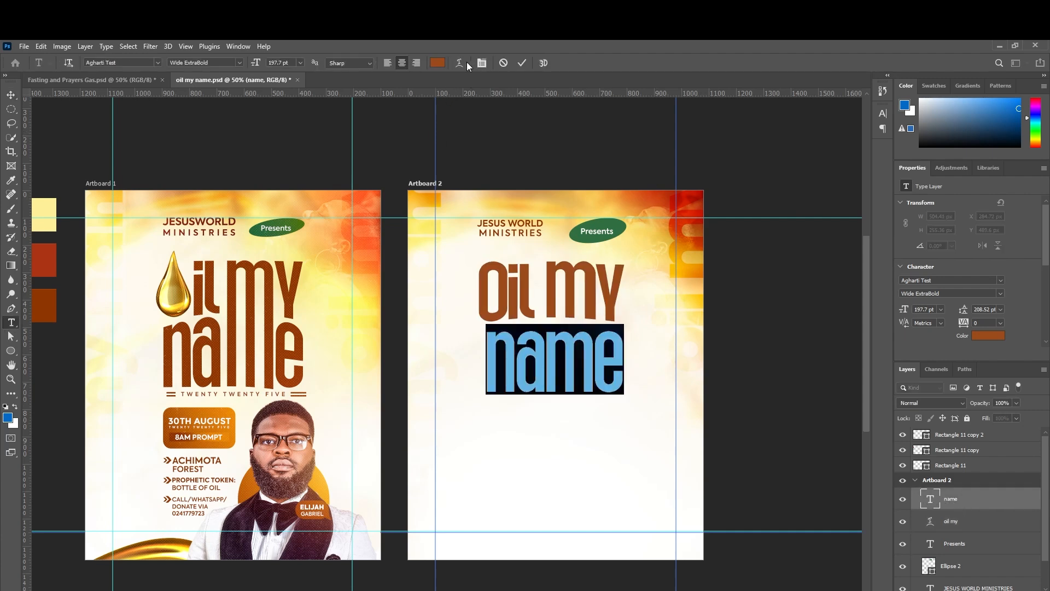
click(462, 62)
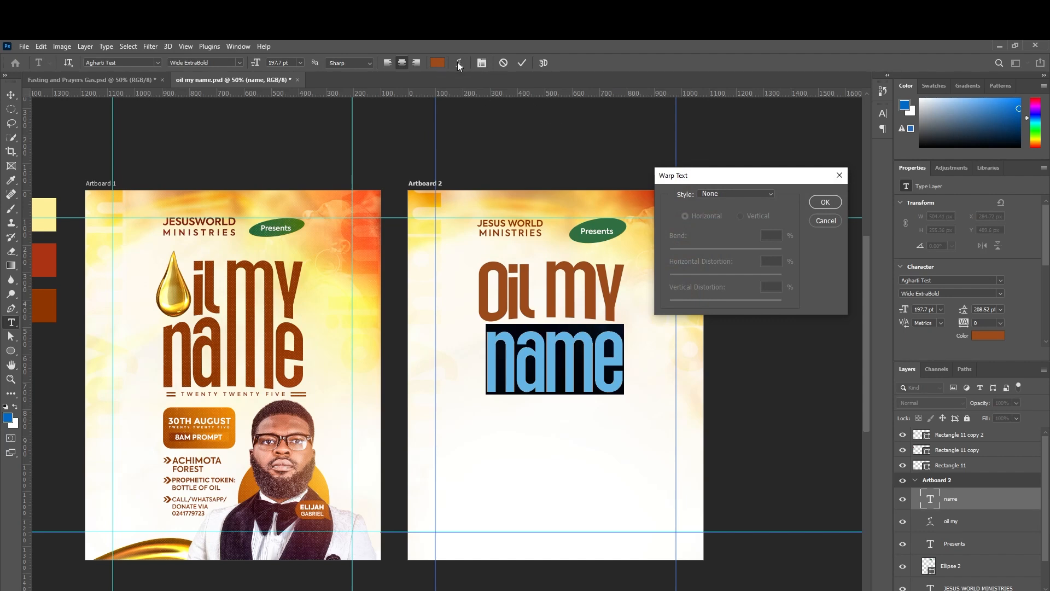
click(764, 198)
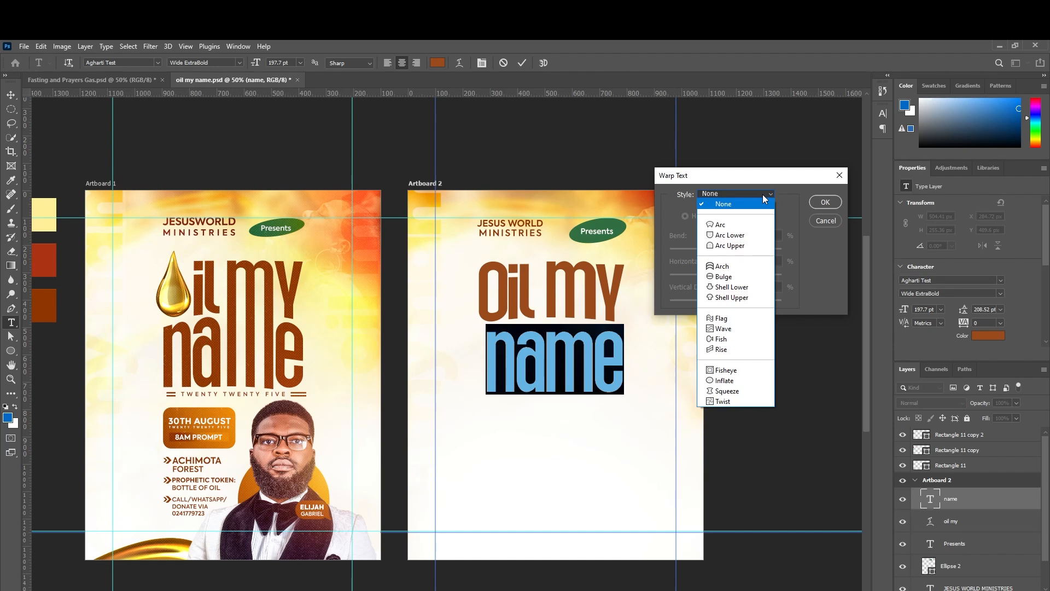
click(732, 249)
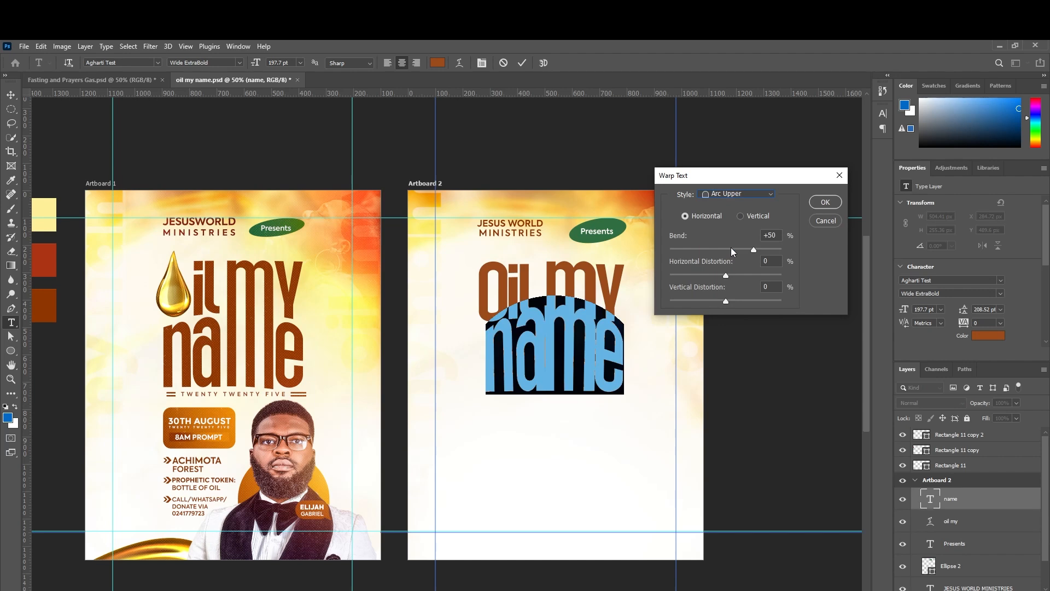
drag(753, 248, 732, 252)
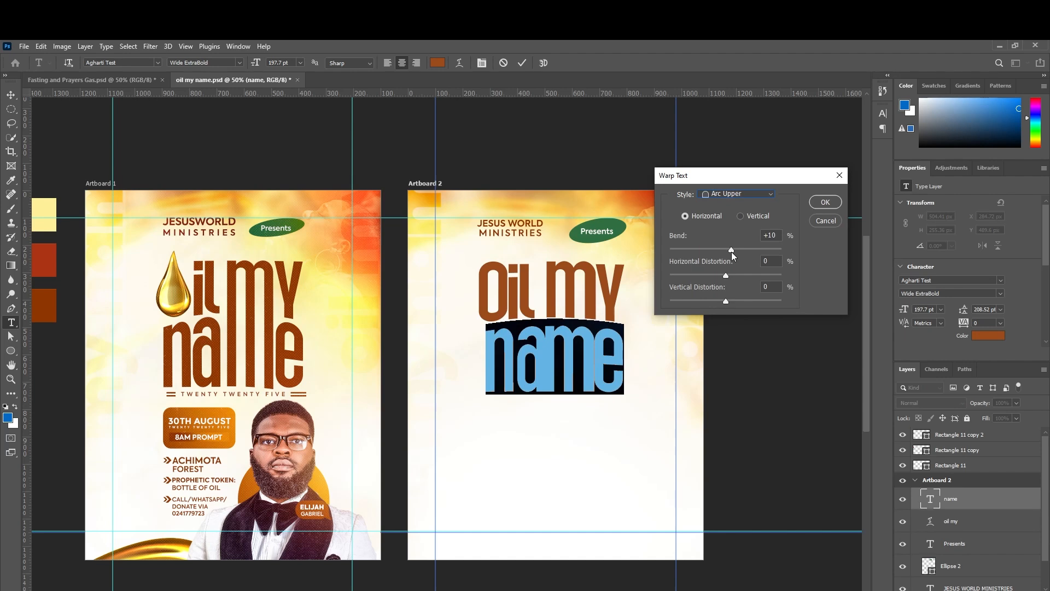
click(826, 203)
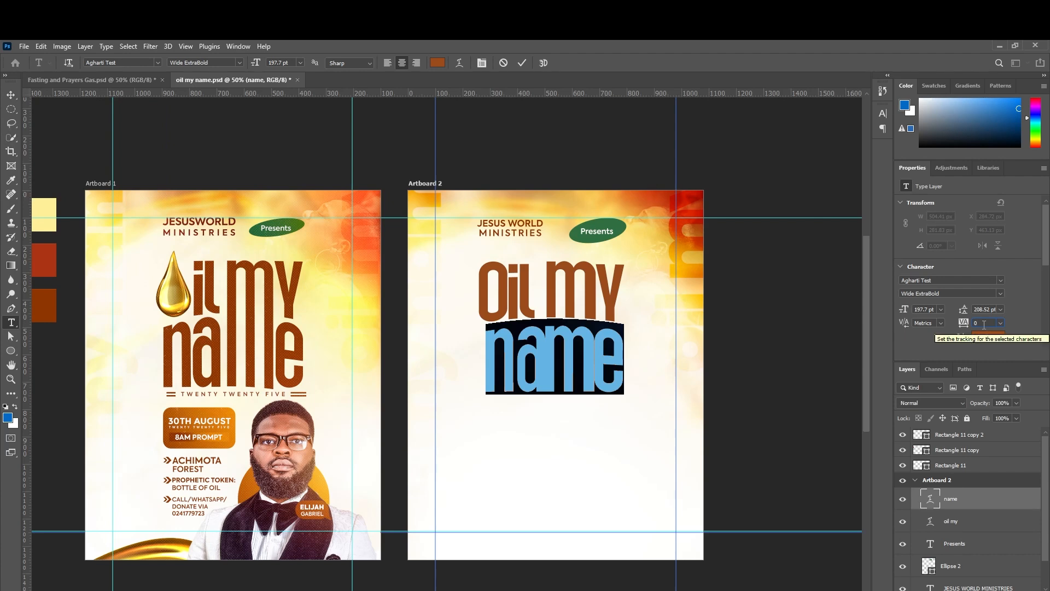
Set the tracking of 'name' to 20.
text(20)
key(Return)
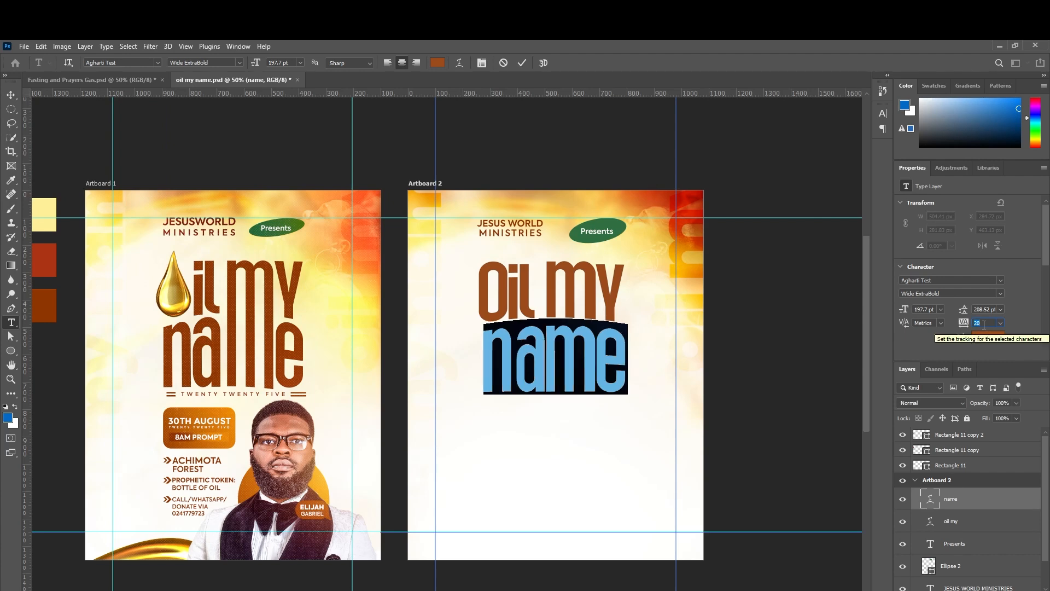
click(11, 95)
Nudge the 'oil my' line two more steps down, closer to 'name'.
click(798, 379)
click(570, 362)
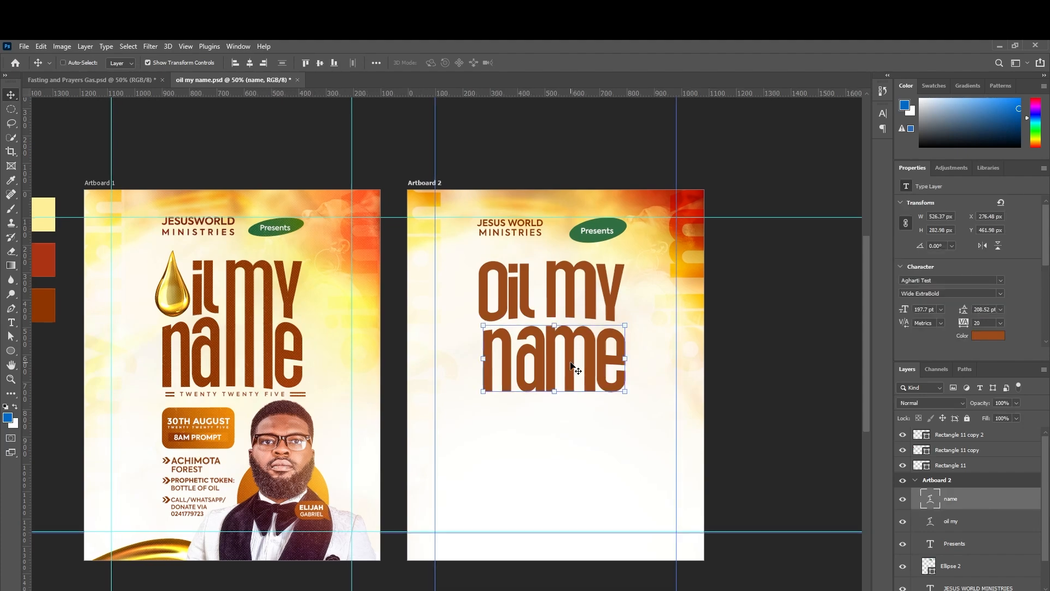
key(ctrl+plus)
key(ctrl+plus)
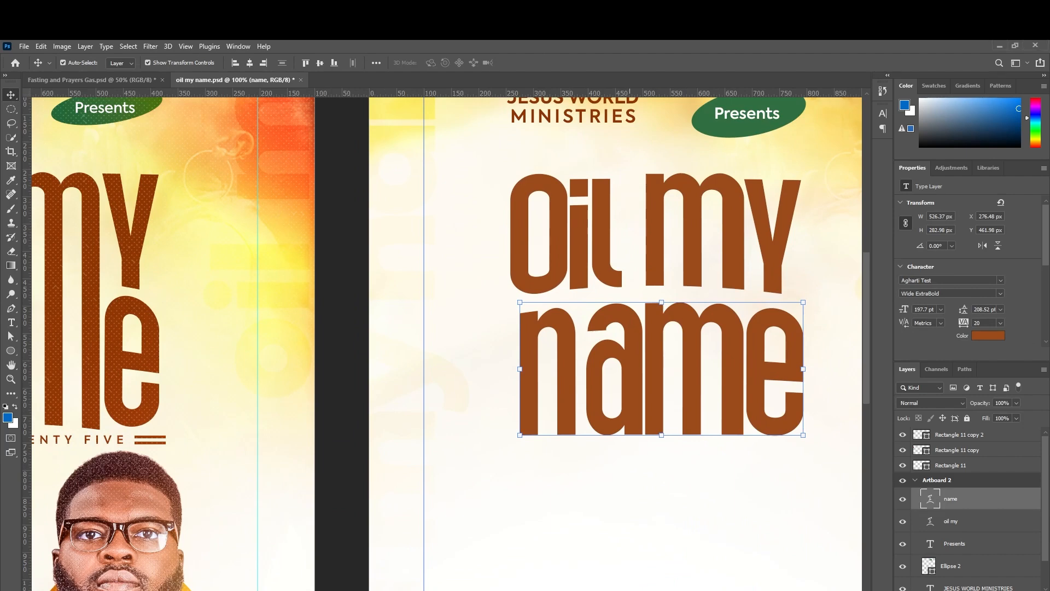
scroll(583, 484, right, 5)
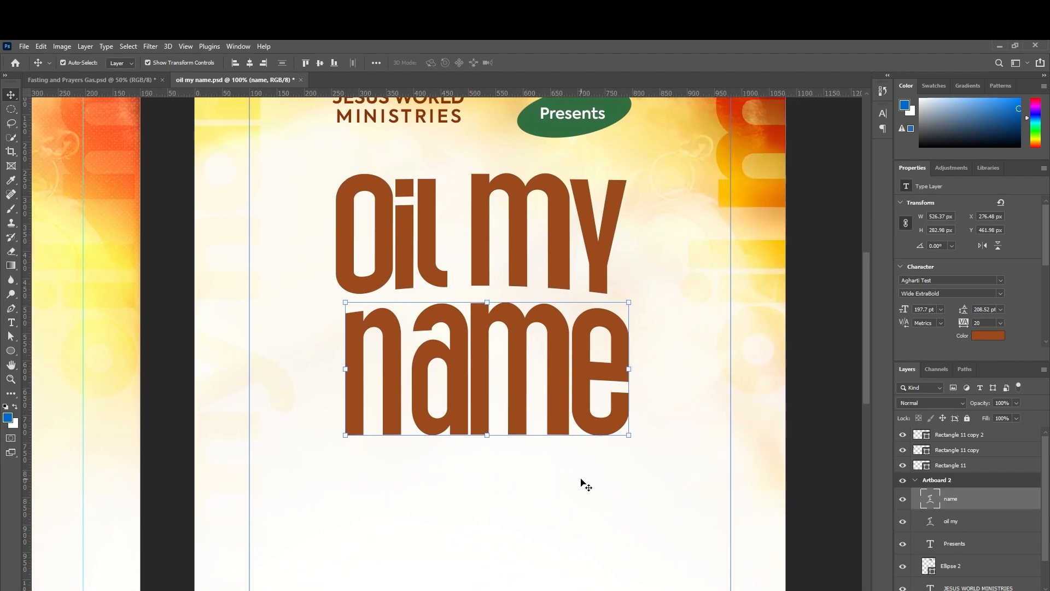
scroll(582, 484, up, 2)
click(554, 310)
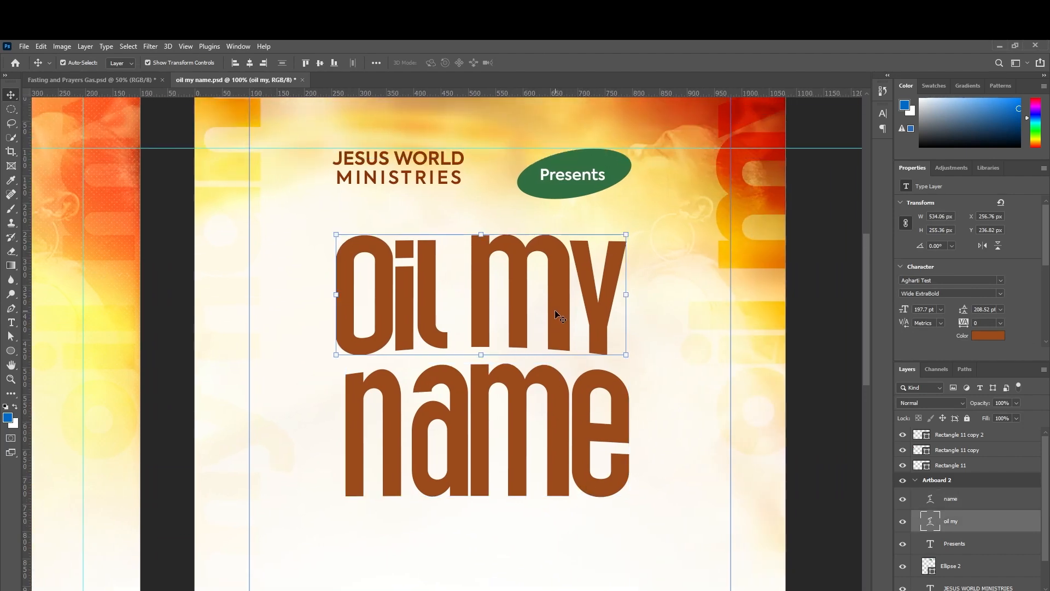
key(Down)
key(Down)
key(Down)
key(Down)
key(Down)
key(Down)
key(Down)
key(Down)
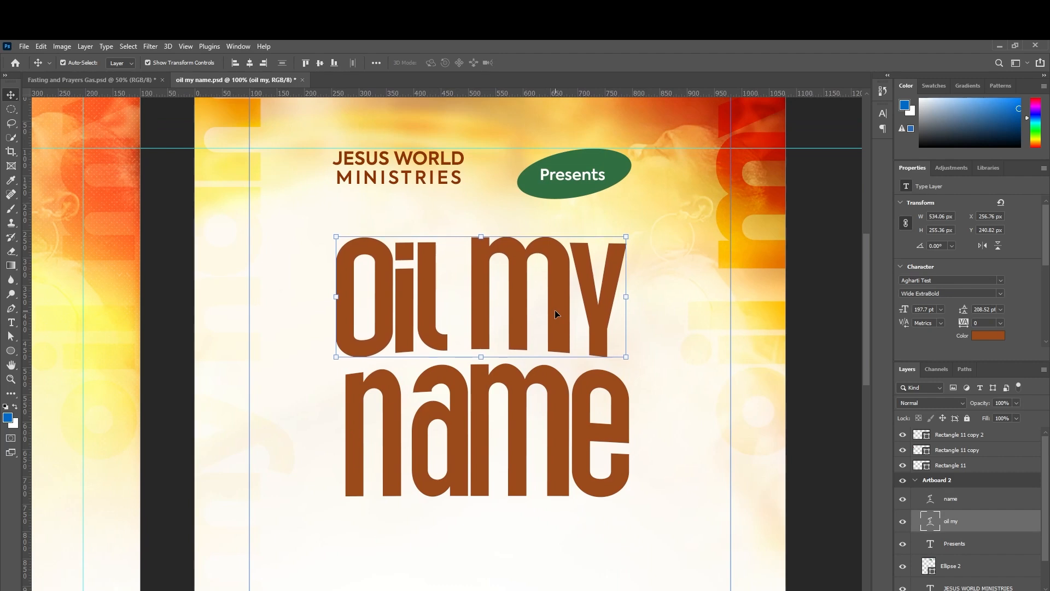
key(Down)
key(Down)
key(Down)
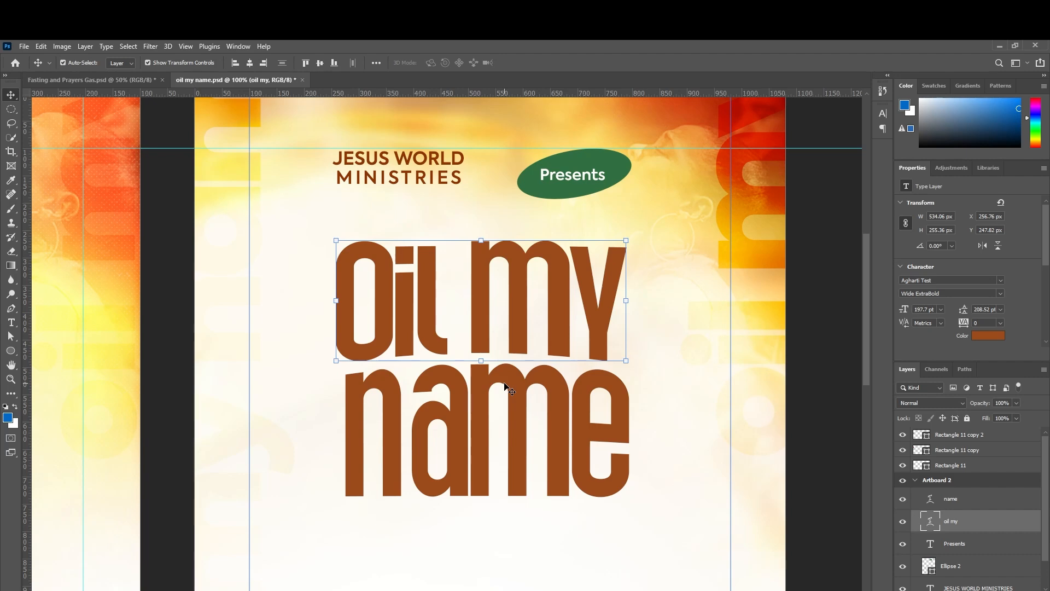
key(ctrl+minus)
key(ctrl+minus)
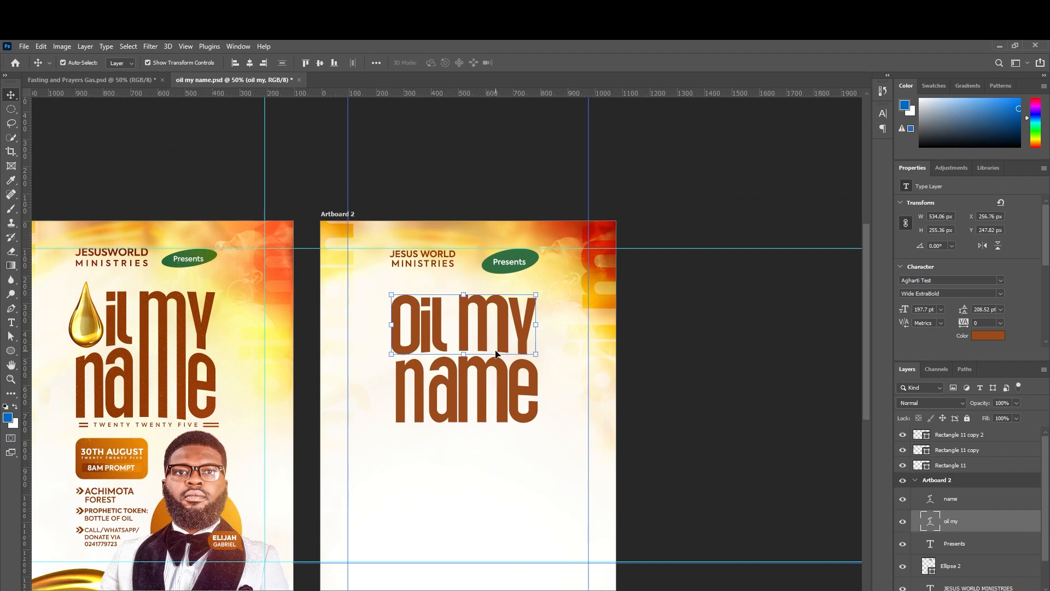
Convert the 'oil my' and 'name' text layers to shapes, keeping both selected.
shift+click(973, 509)
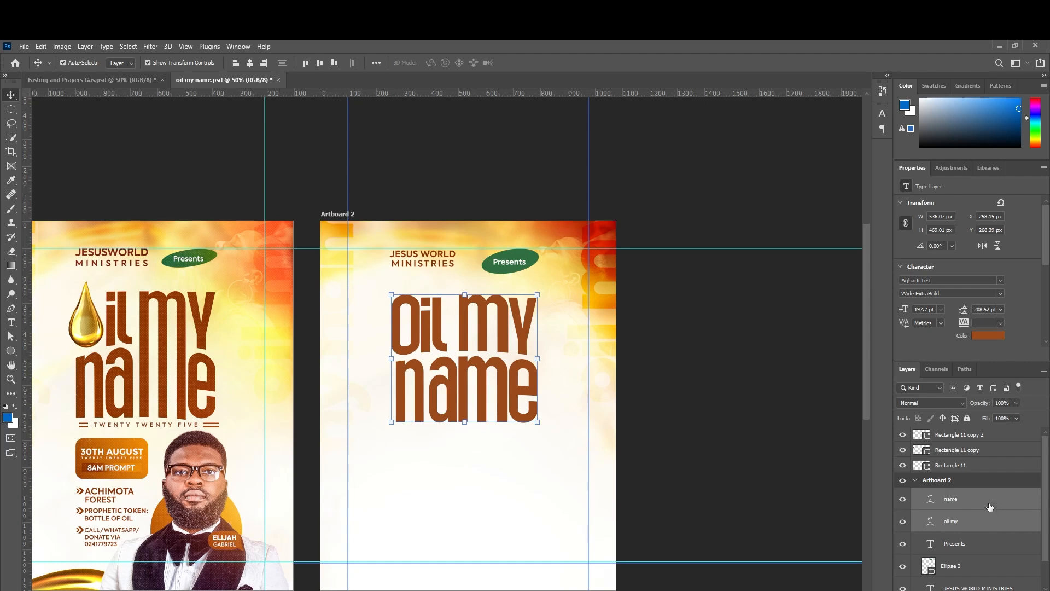
right_click(987, 501)
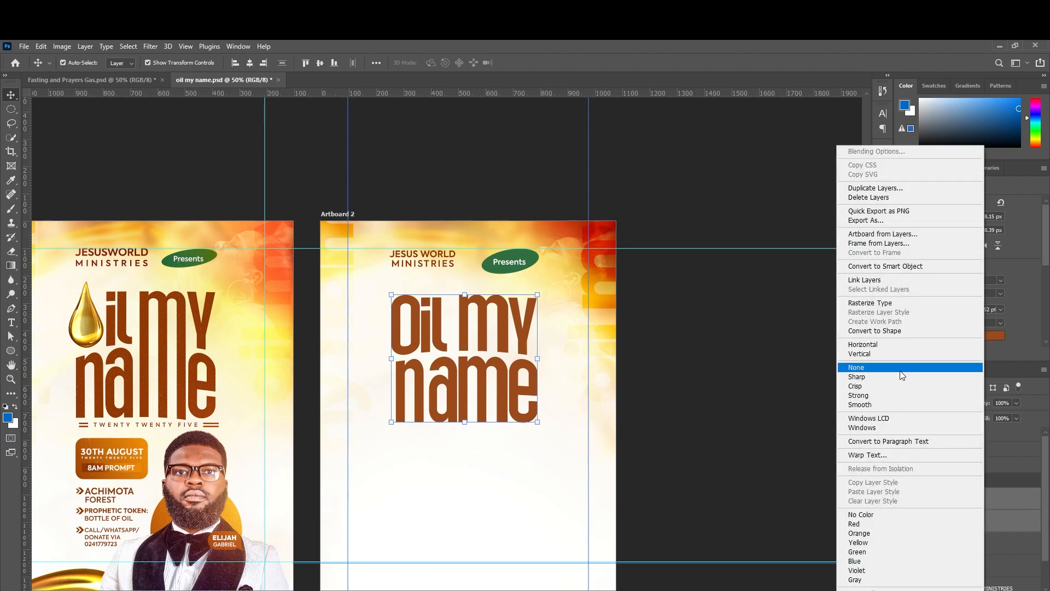
click(886, 332)
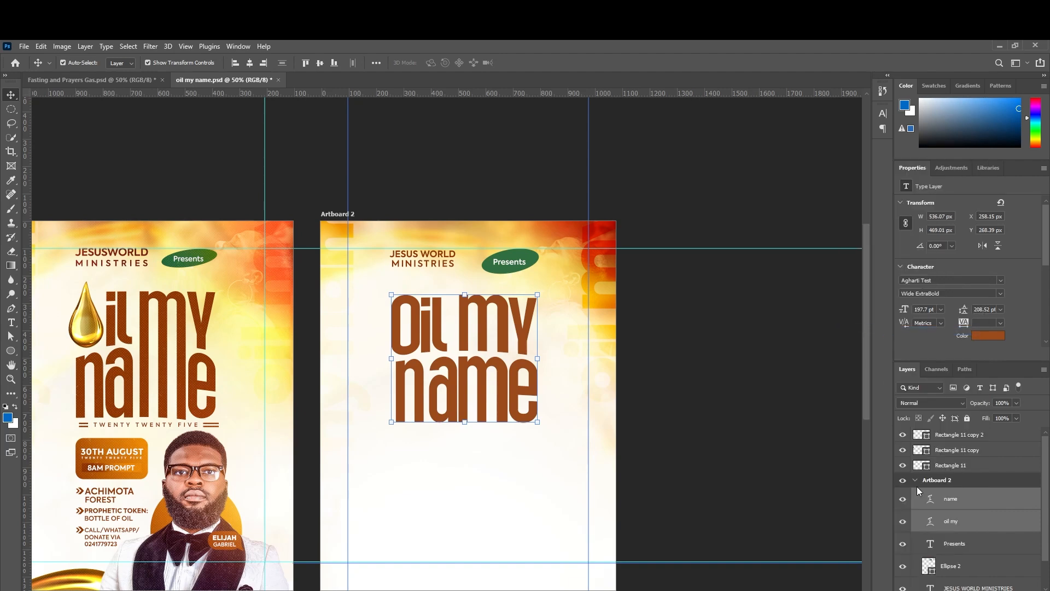
click(956, 504)
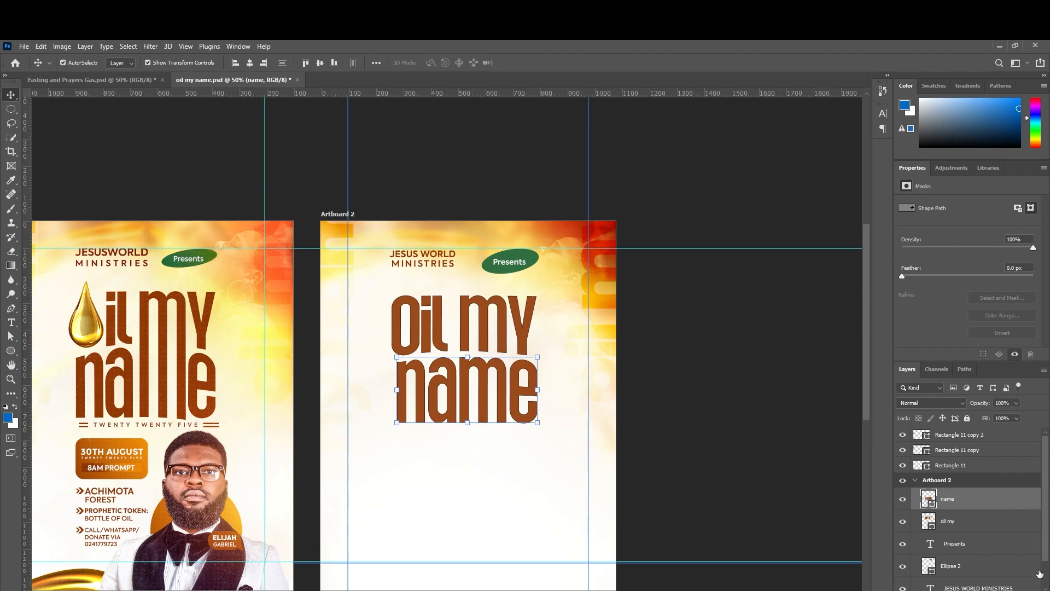
ctrl+click(968, 524)
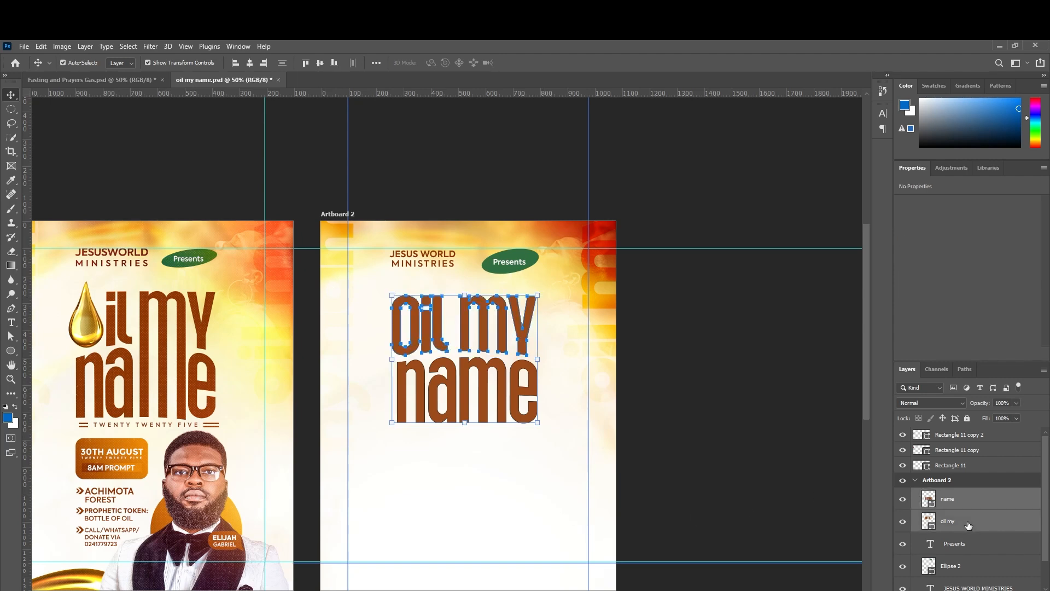
Set the 'oil my' shape's stroke to No Color using Direct Selection.
scroll(446, 311, down, 1)
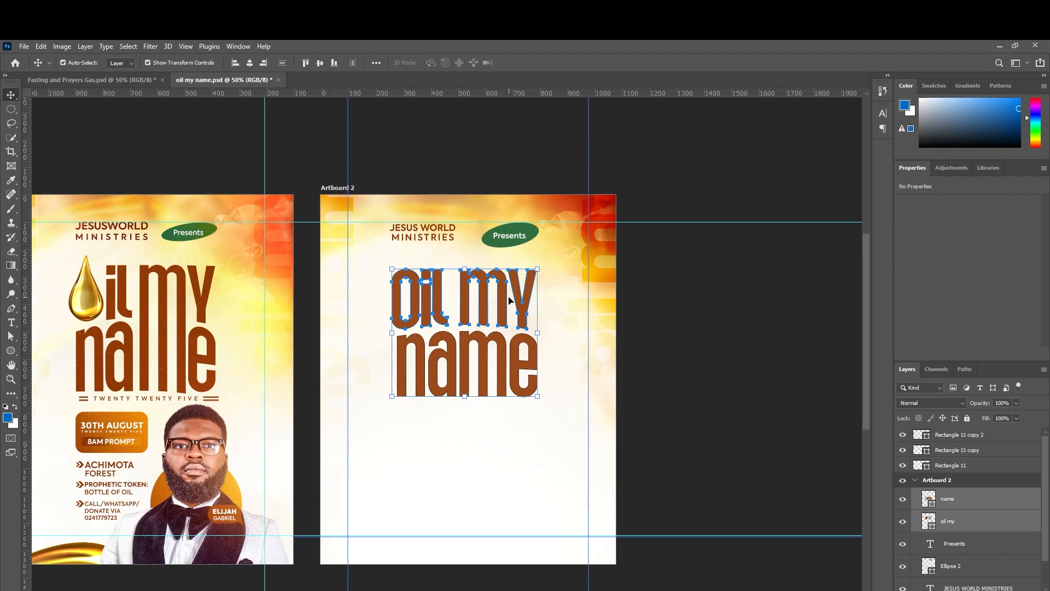
click(957, 528)
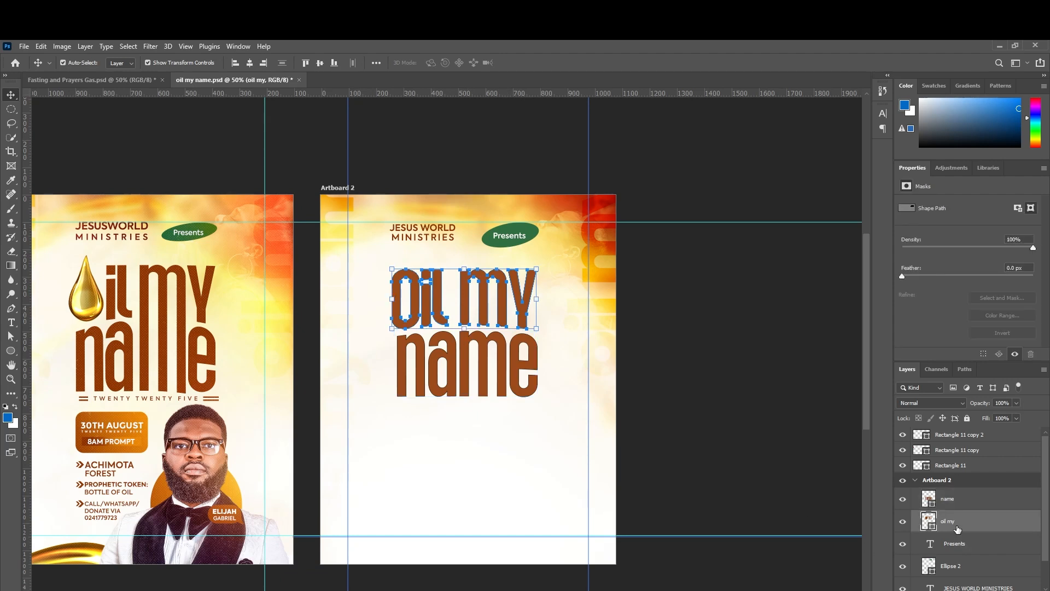
click(12, 337)
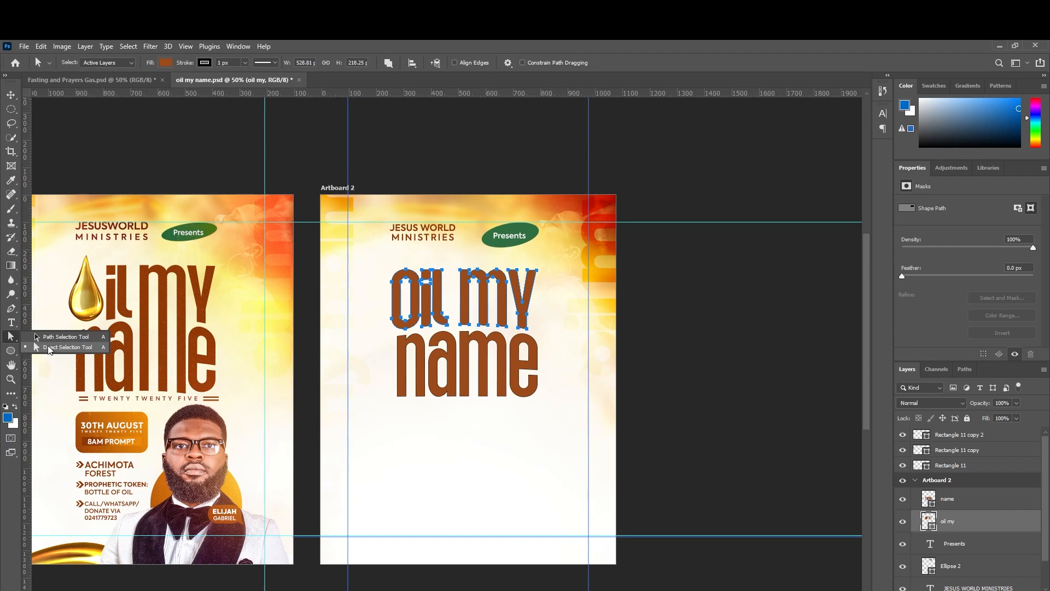
click(55, 347)
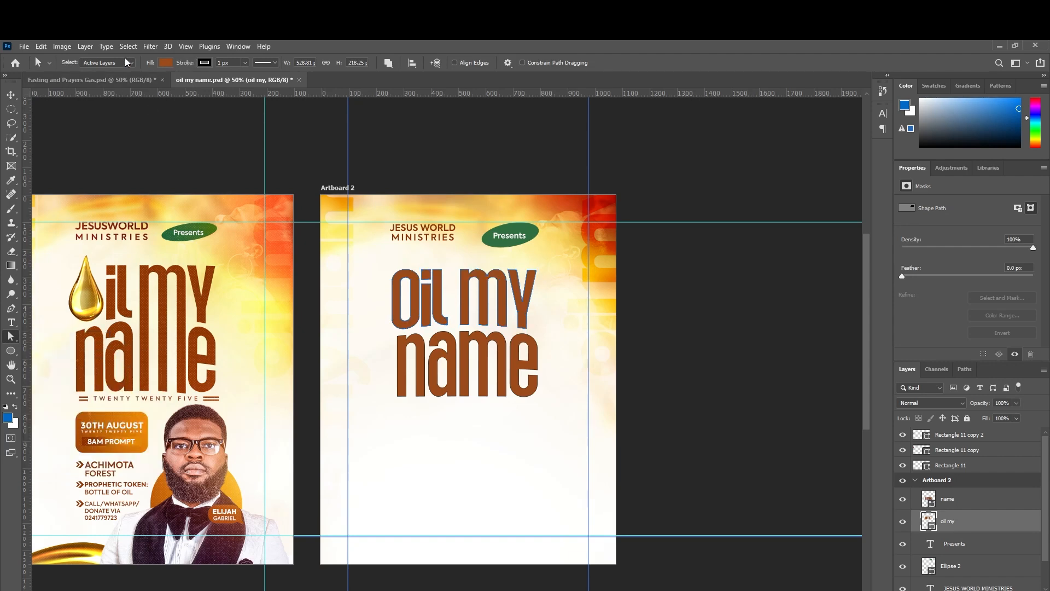
click(205, 63)
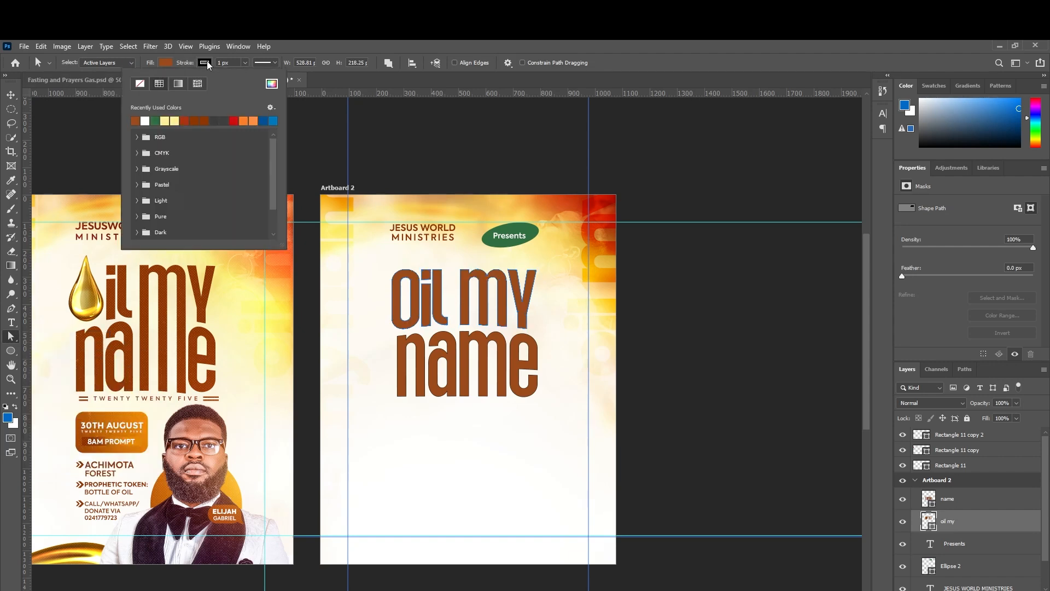
click(140, 84)
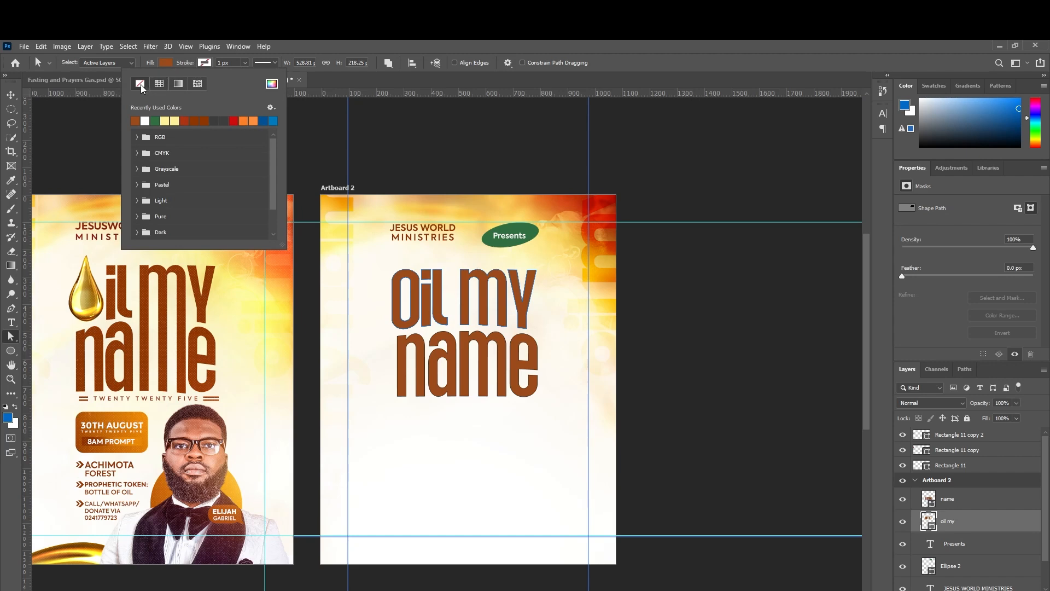
click(205, 64)
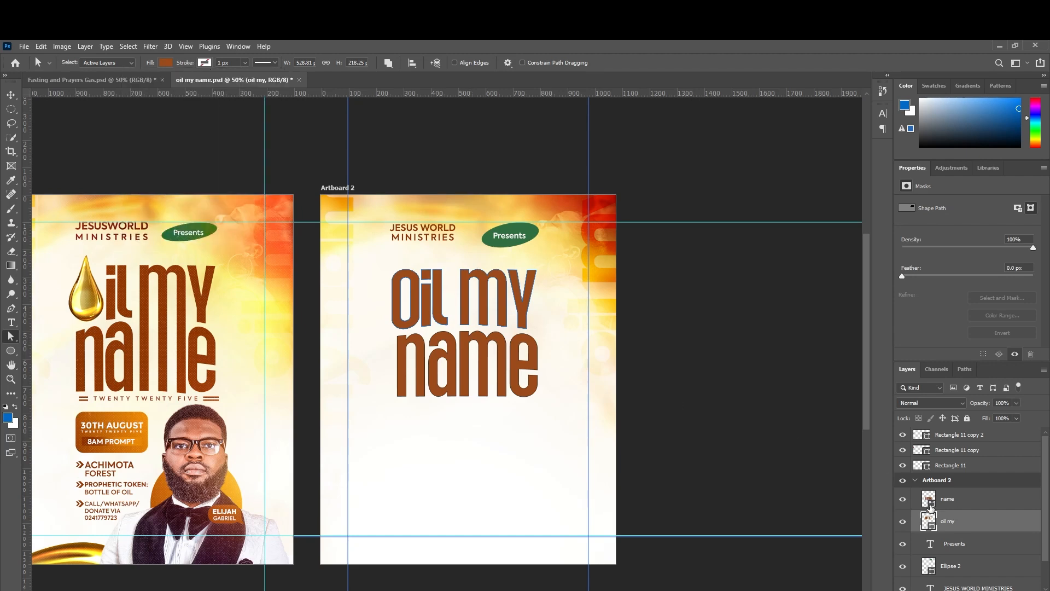
Set the 'name' shape's stroke to No Color as well.
click(980, 502)
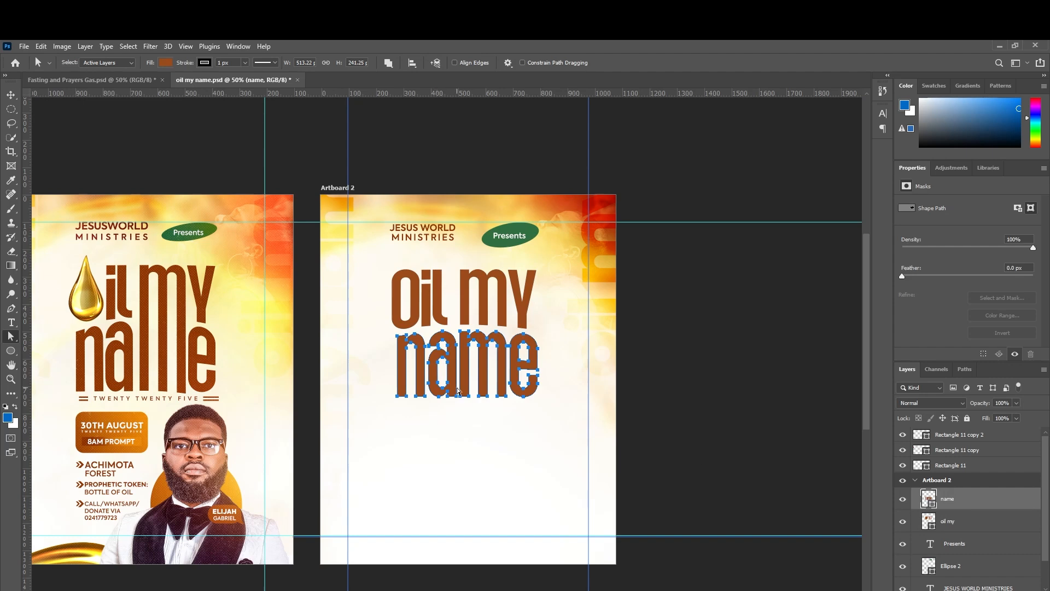
click(10, 338)
click(203, 64)
click(143, 86)
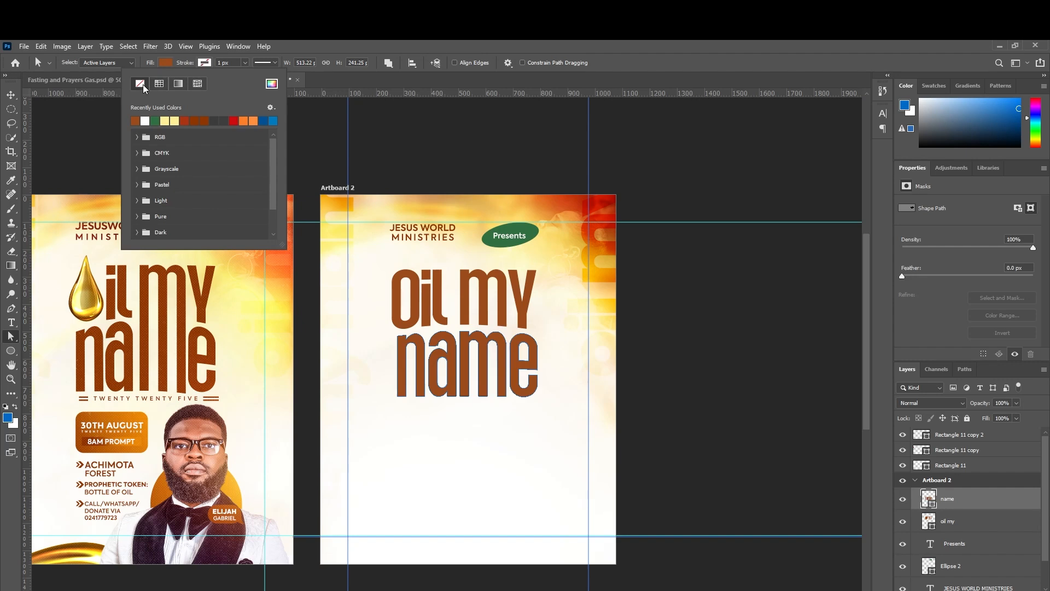
click(503, 351)
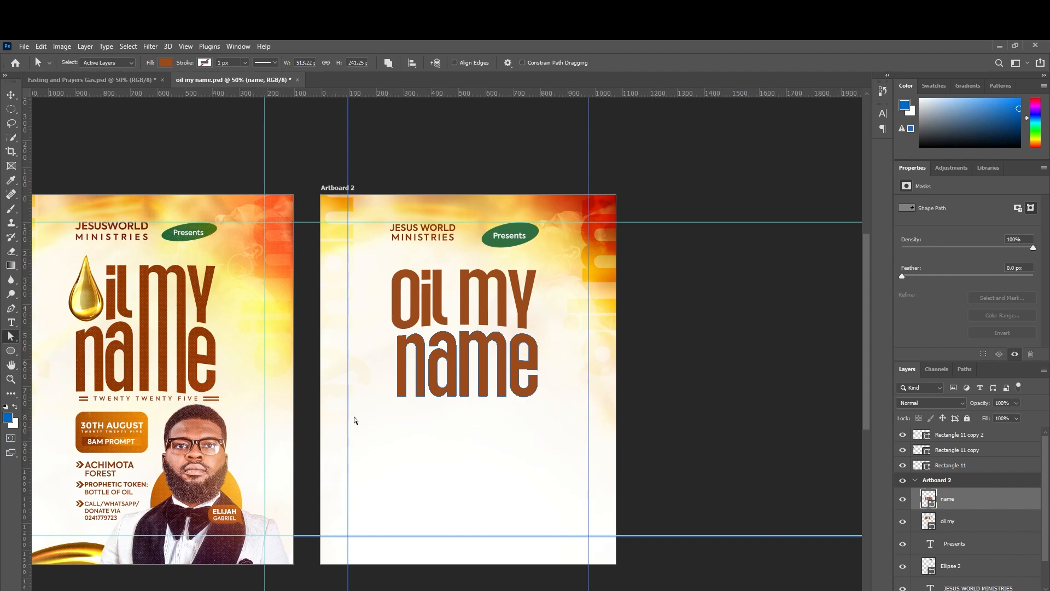
Delete the 'm' letter shape from 'name' and the 'o' letter shape from 'oil'.
scroll(469, 347, down, 5)
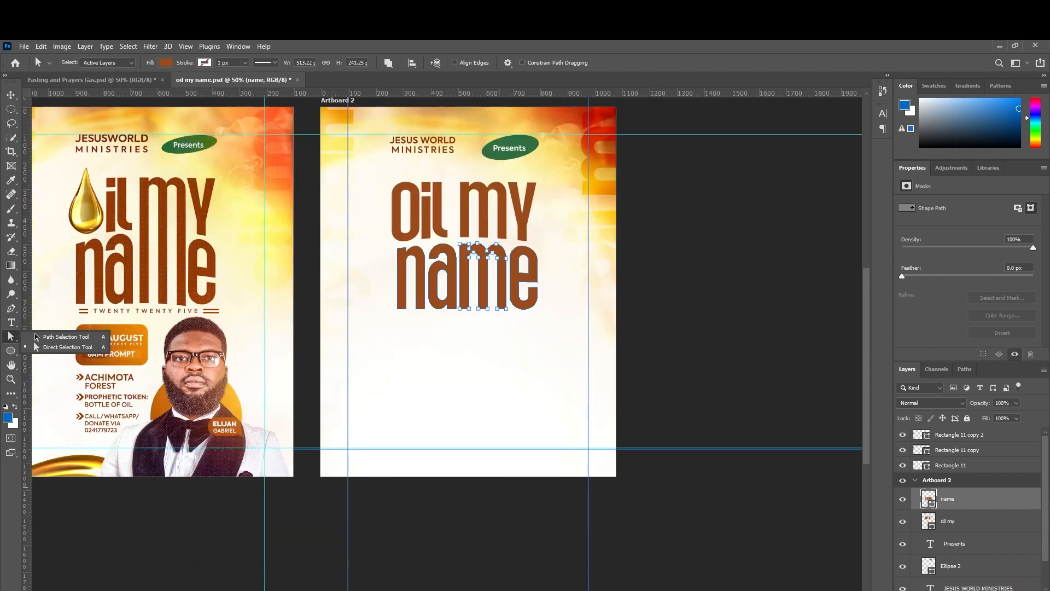
scroll(468, 348, up, 4)
scroll(468, 347, up, 2)
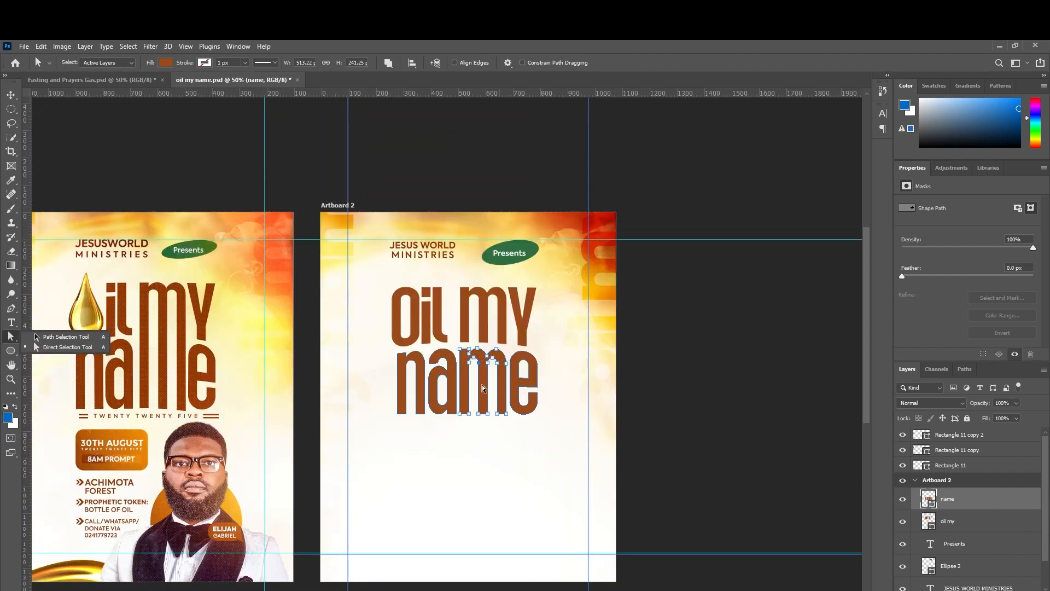
key(Delete)
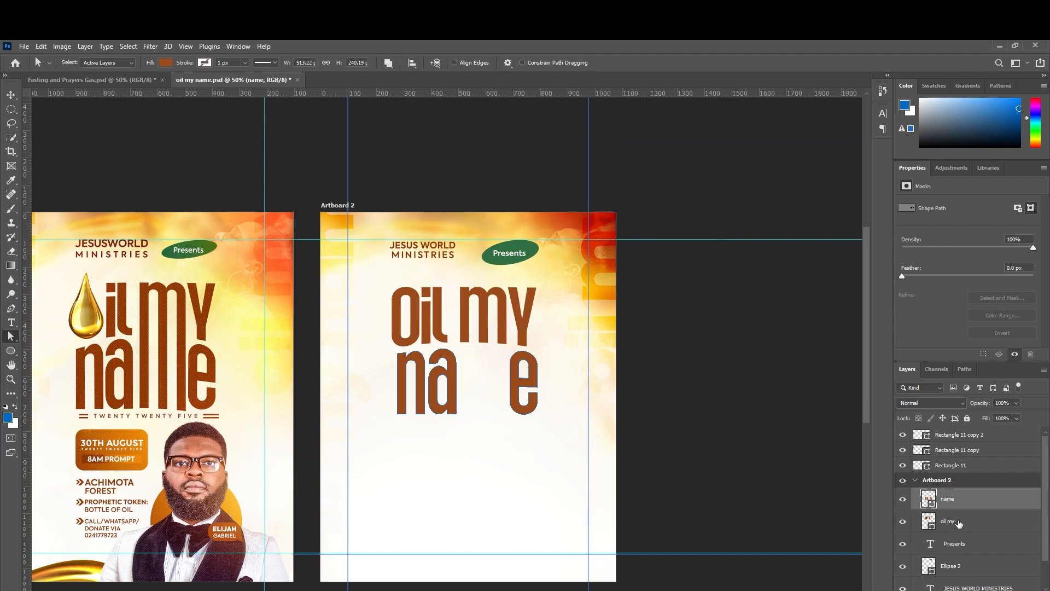
click(958, 522)
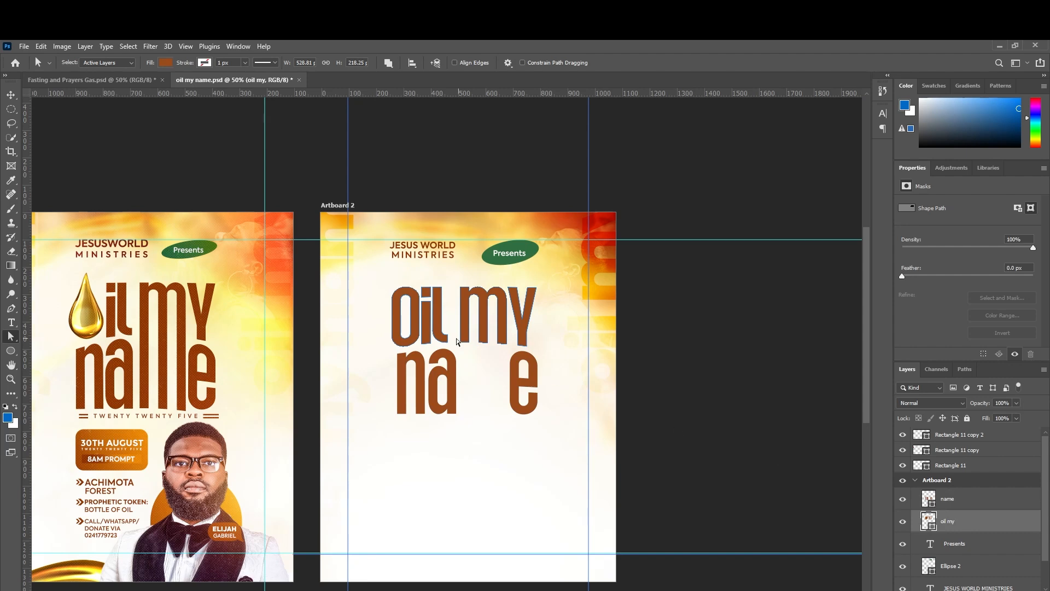
click(417, 329)
key(Delete)
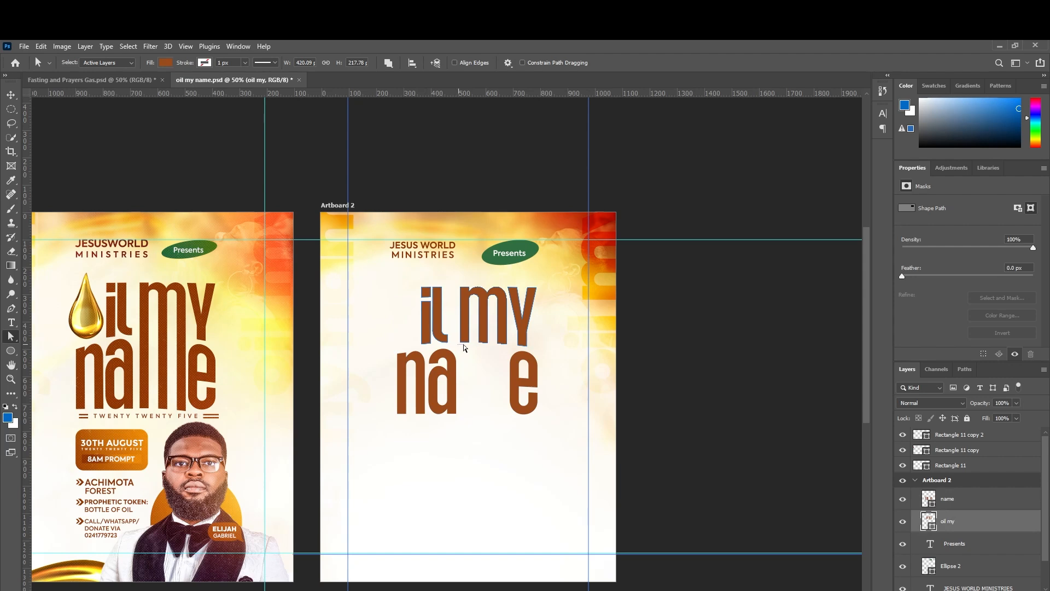
Drag the bottom anchors of the 'm' in 'my' down to the 'name' baseline.
click(500, 339)
drag(511, 347, 454, 334)
key(shift+Down)
key(shift+Down)
key(shift+Down)
key(shift+Down)
key(shift+Down)
key(shift+Down)
key(shift+Down)
key(shift+Down)
key(shift+Down)
key(shift+Down)
key(shift+Down)
key(shift+Down)
key(shift+Down)
key(shift+Down)
key(shift+Down)
key(shift+Down)
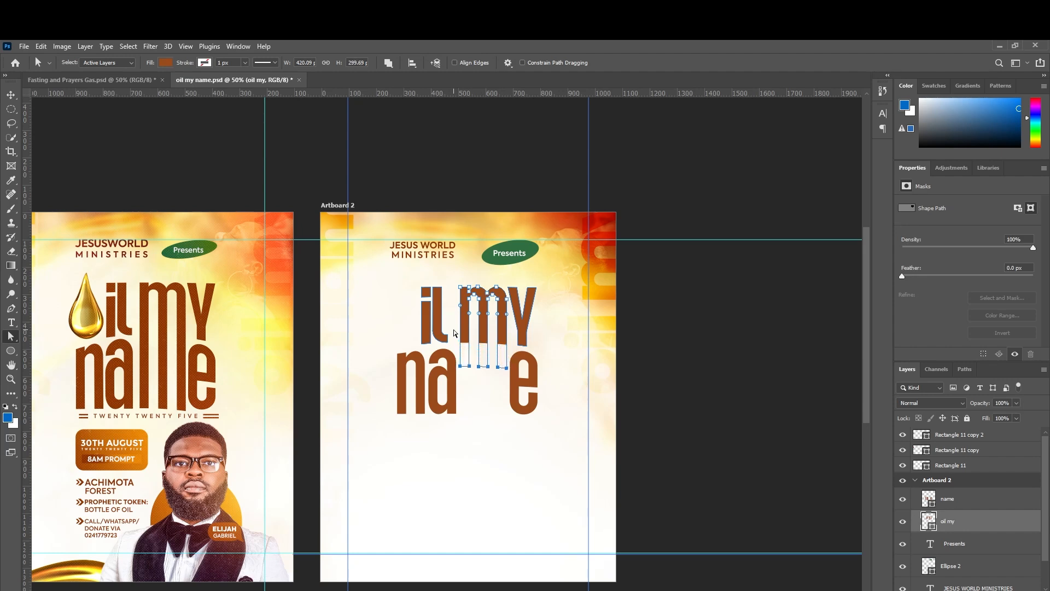
key(shift+Down)
key(shift+Down)
key(shift+Down)
key(shift+Down)
key(shift+Down)
key(shift+Down)
key(shift+Down)
key(shift+Down)
key(shift+Down)
key(shift+Down)
key(Down)
key(Down)
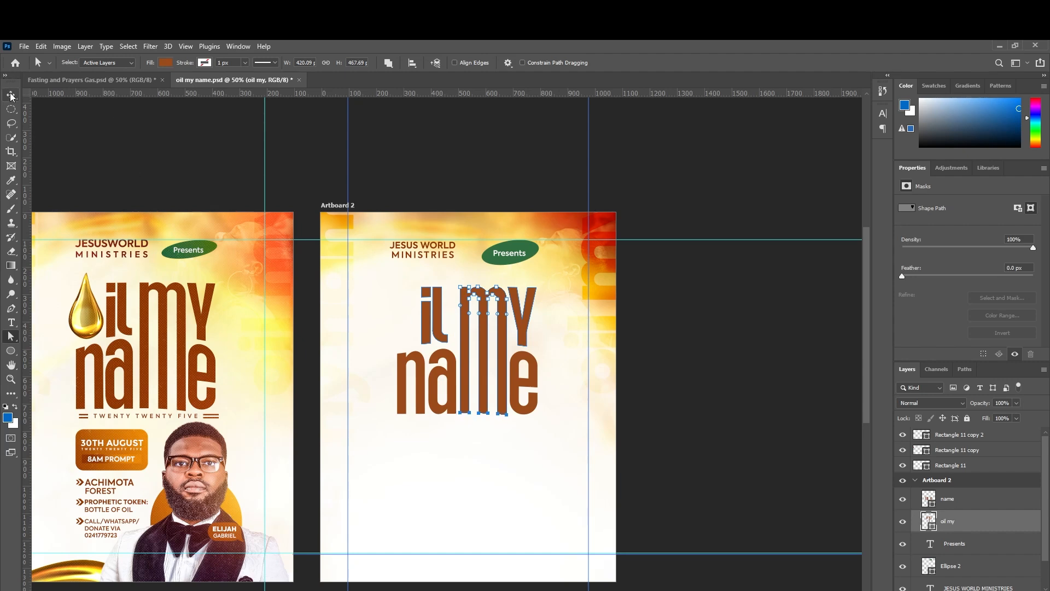
click(519, 346)
click(514, 350)
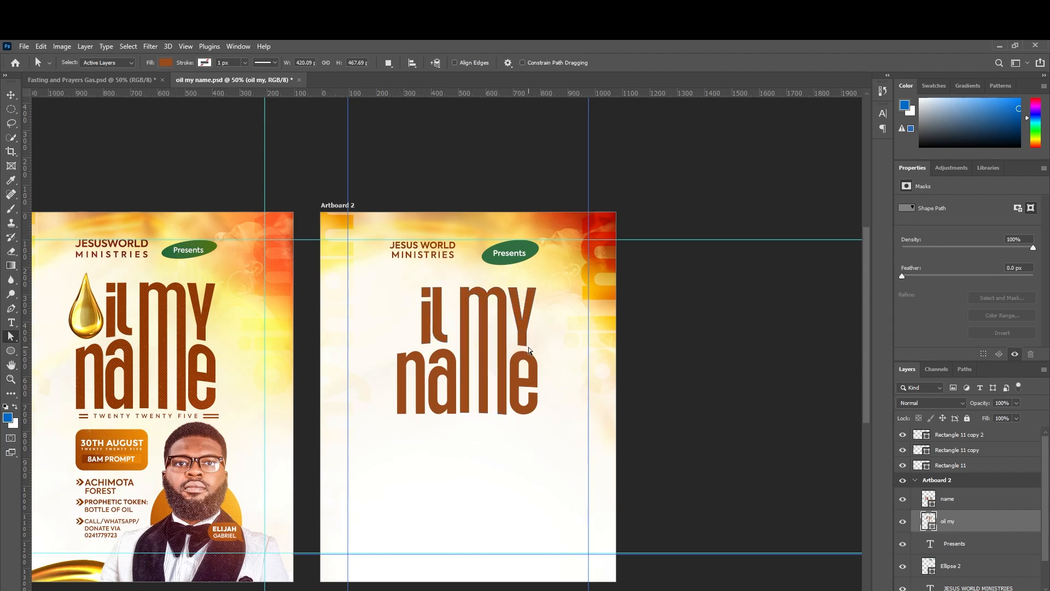
click(513, 344)
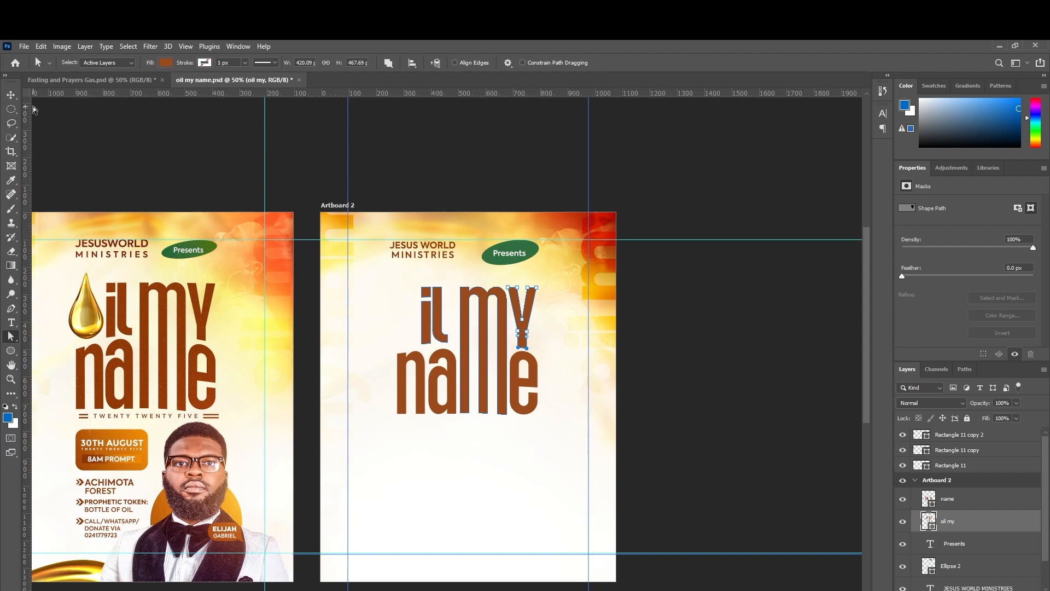
click(13, 96)
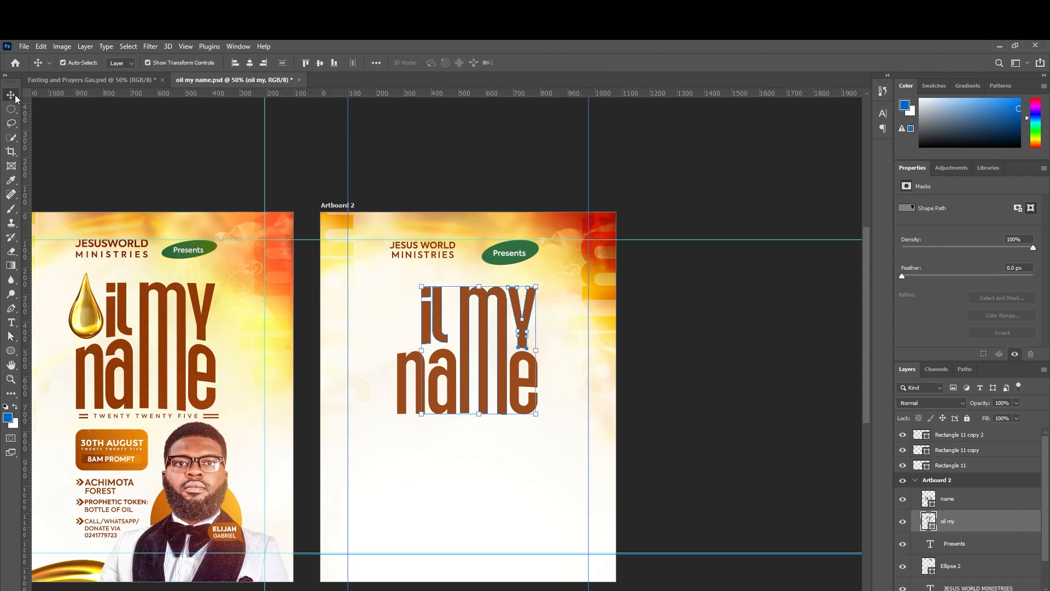
click(668, 352)
scroll(522, 346, down, 2)
scroll(523, 346, up, 1)
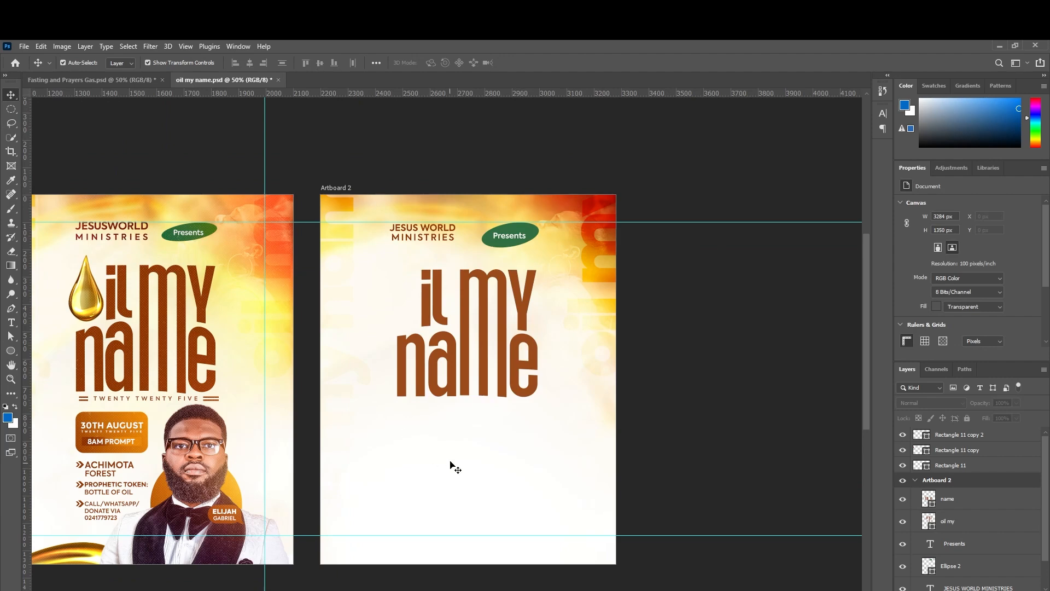
In Illustrator, ungroup the rightmost golden drop from its shadow and drag the drop to Photoshop.
click(336, 589)
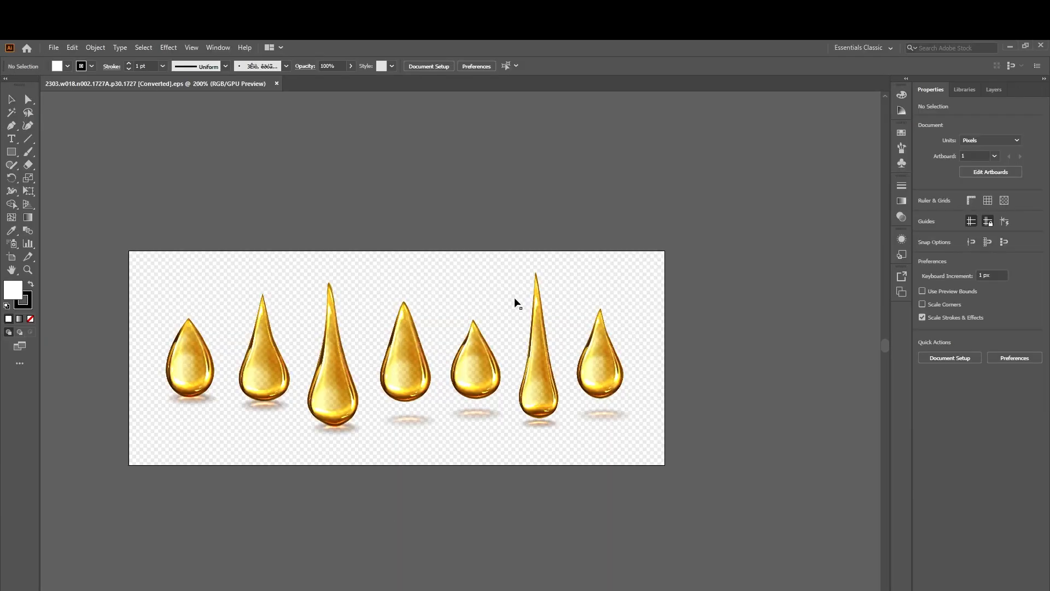
click(606, 361)
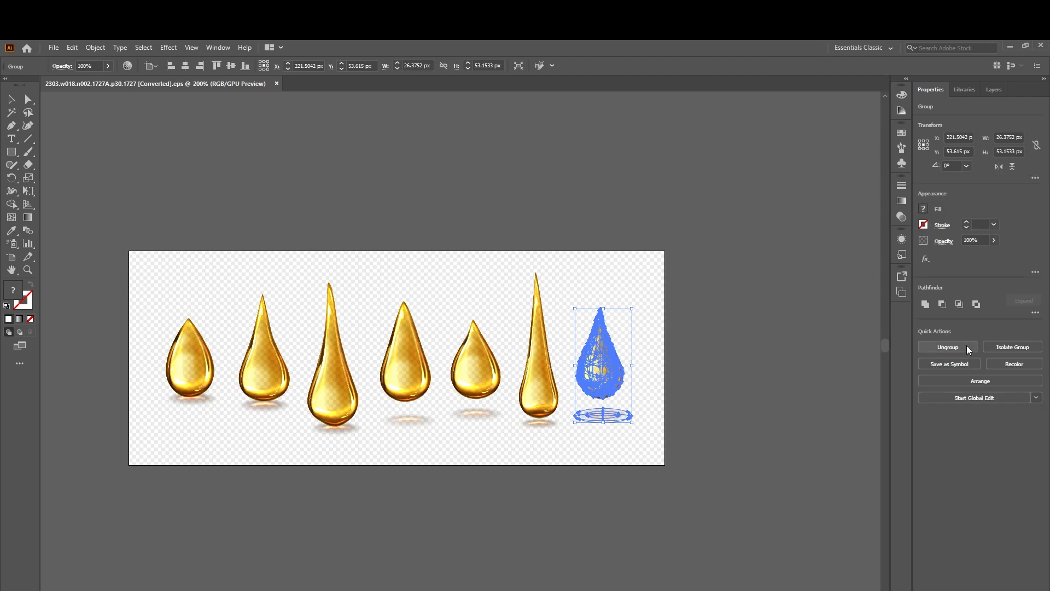
click(968, 350)
click(749, 321)
click(605, 363)
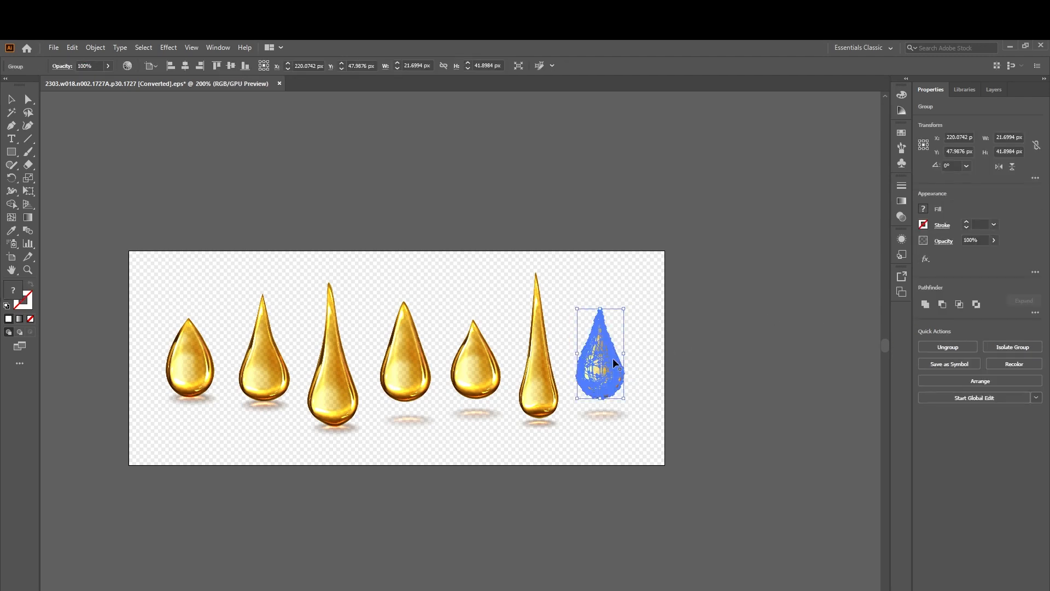
click(670, 331)
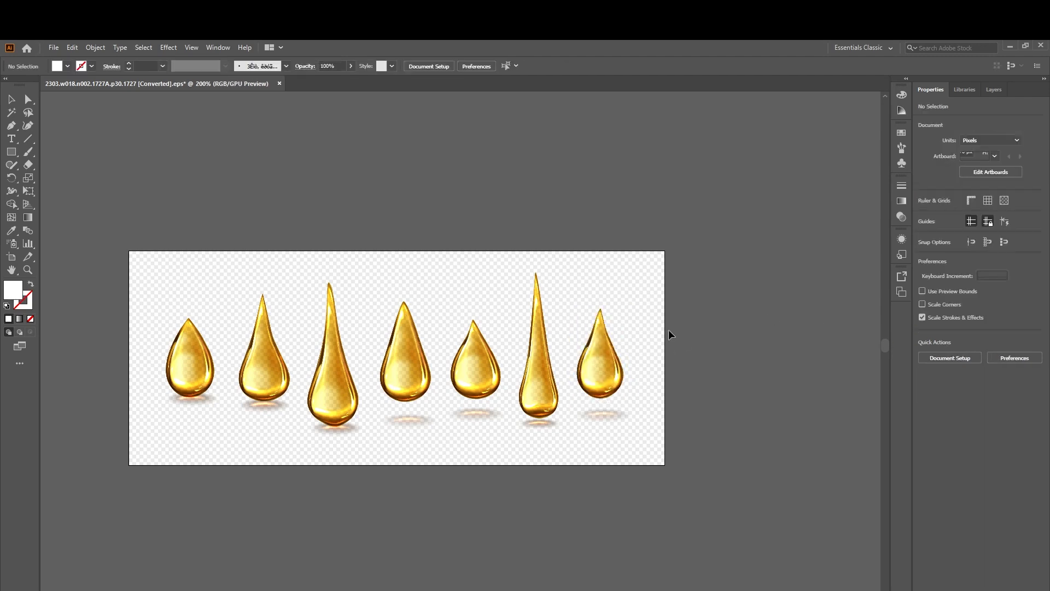
click(599, 366)
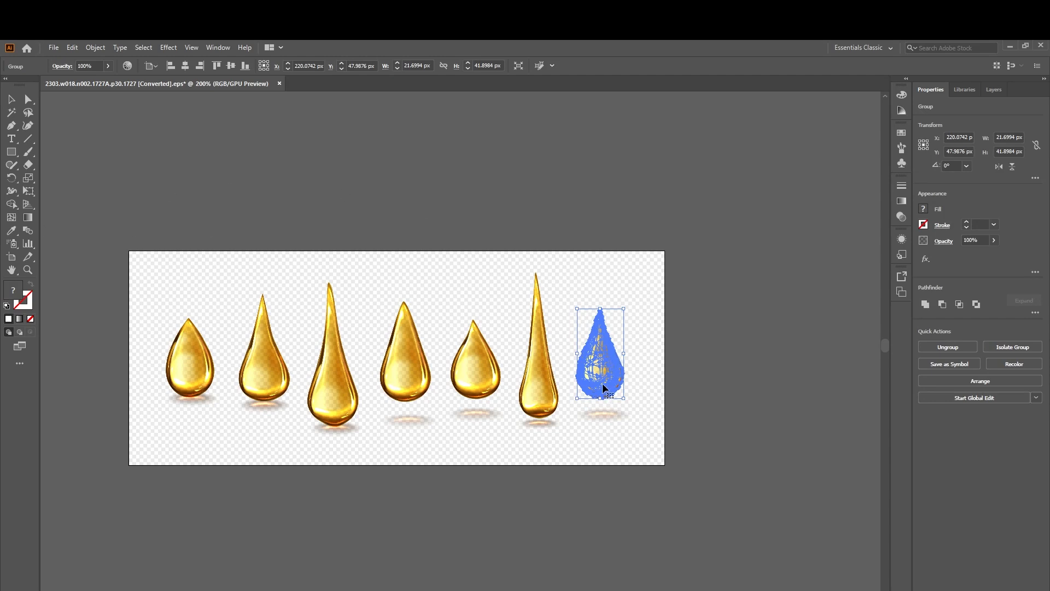
drag(604, 388, 394, 297)
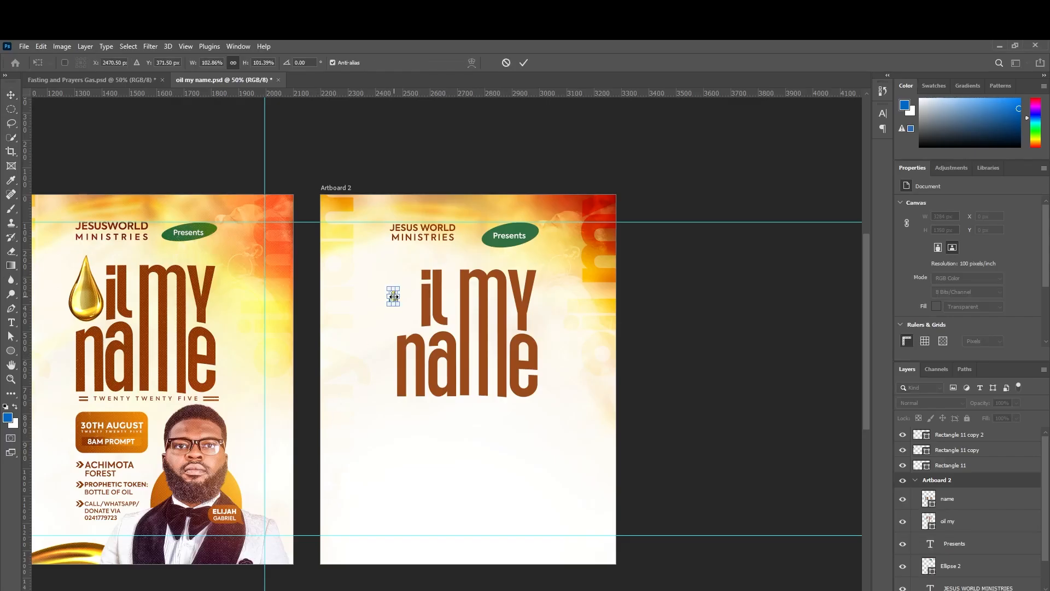
Scale the placed golden oil drop up slightly and commit it.
mouse_move(402, 295)
mouse_down()
mouse_move(424, 297)
mouse_move(400, 298)
mouse_move(417, 331)
mouse_move(399, 300)
mouse_up()
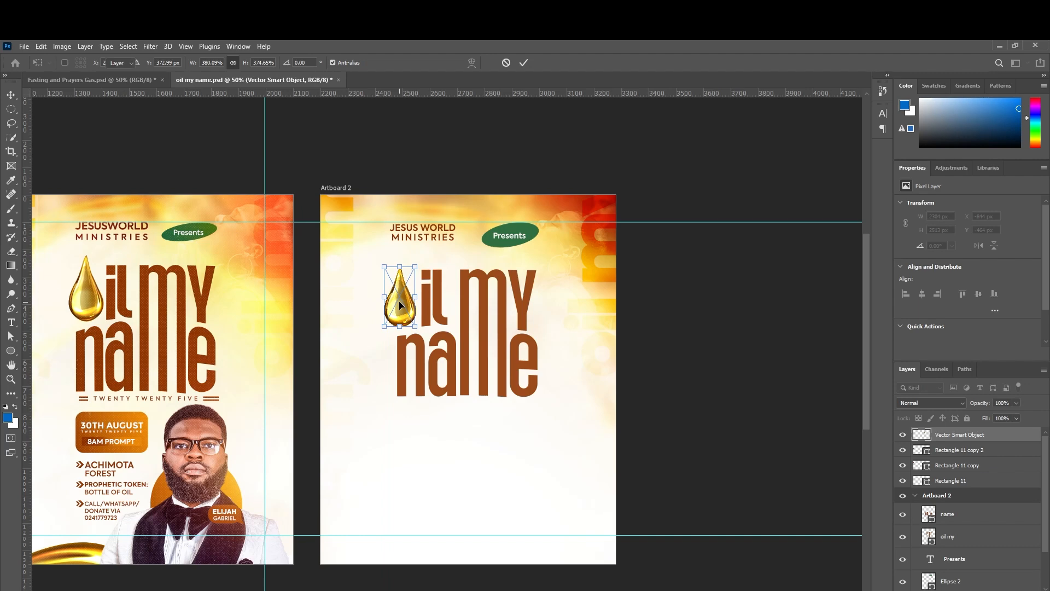
key(Return)
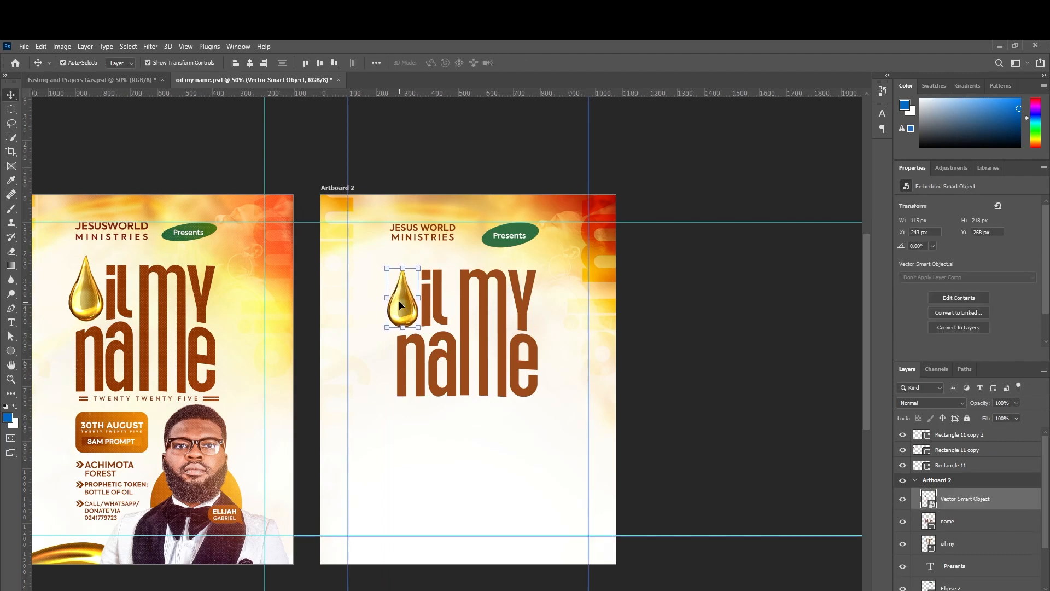
key(ctrl+t)
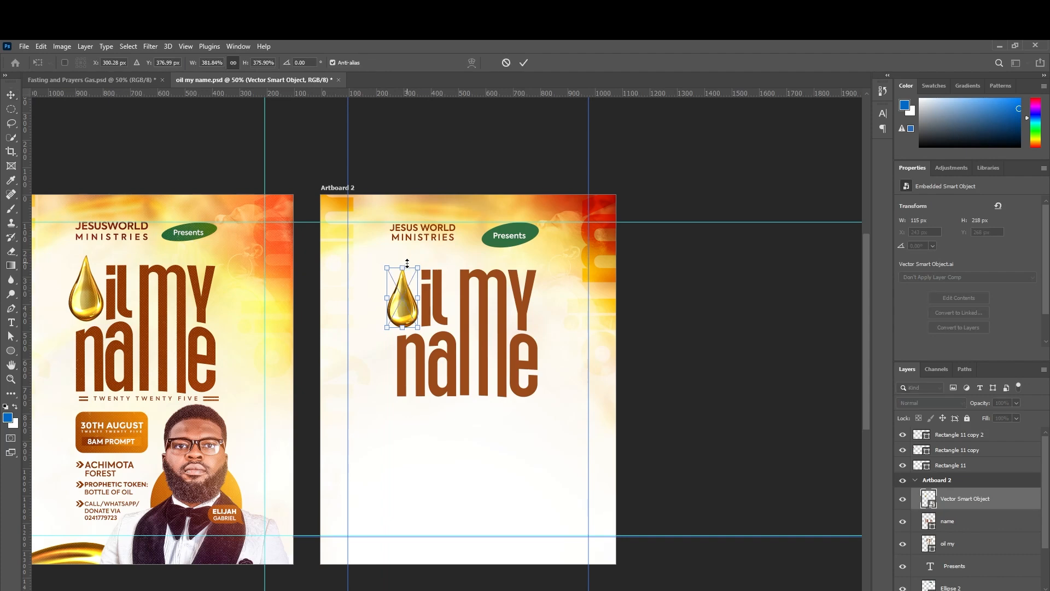
drag(406, 266, 404, 262)
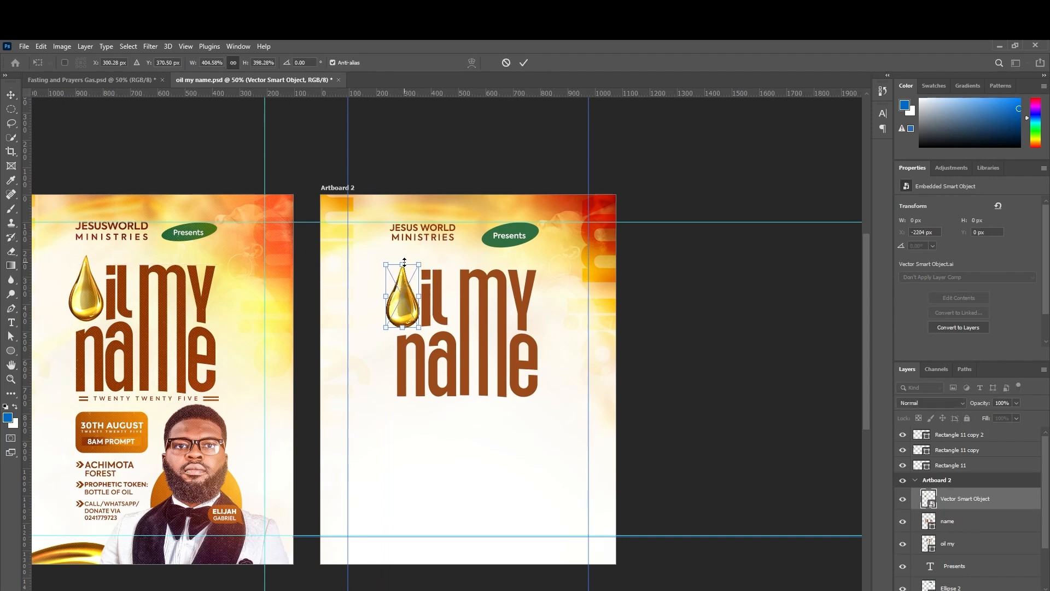
key(Return)
Nudge the oil drop up and right so it sits before 'il my'.
key(Left)
key(Left)
key(Down)
key(Down)
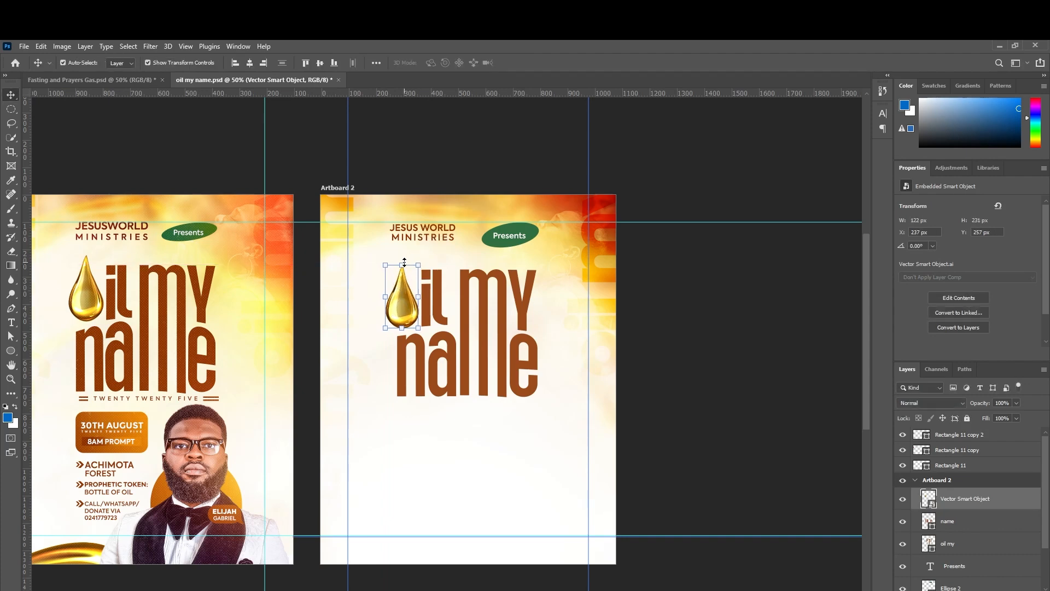
key(Right)
key(Right)
key(Up)
key(Up)
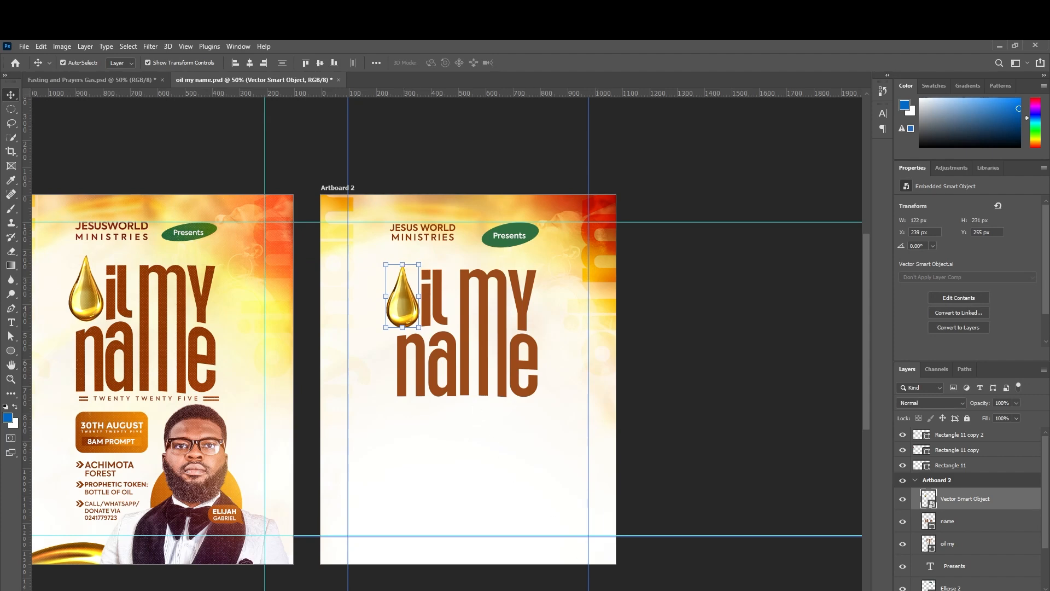
scroll(704, 434, left, 3)
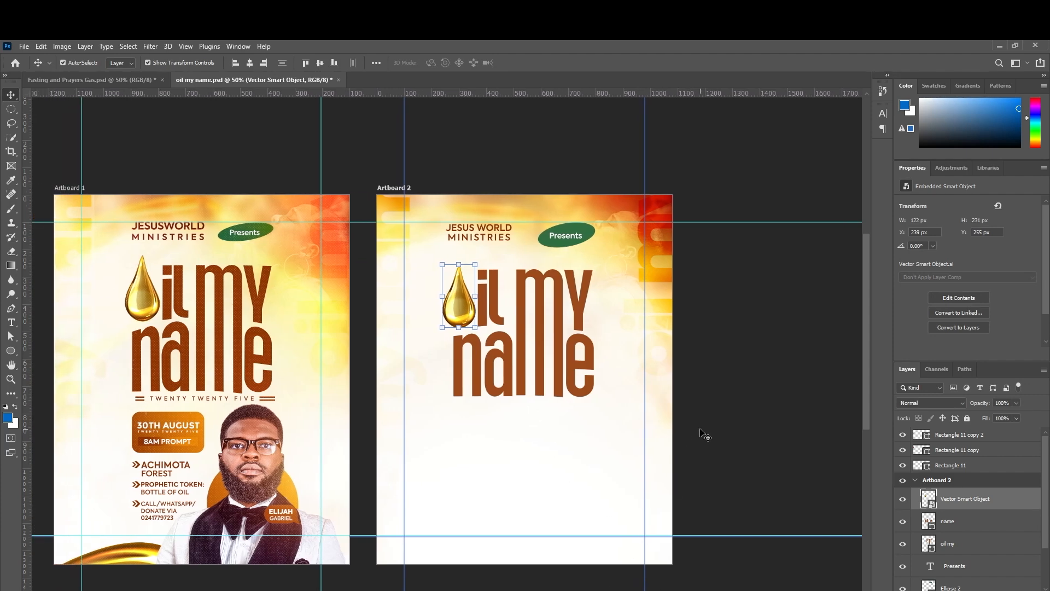
click(704, 434)
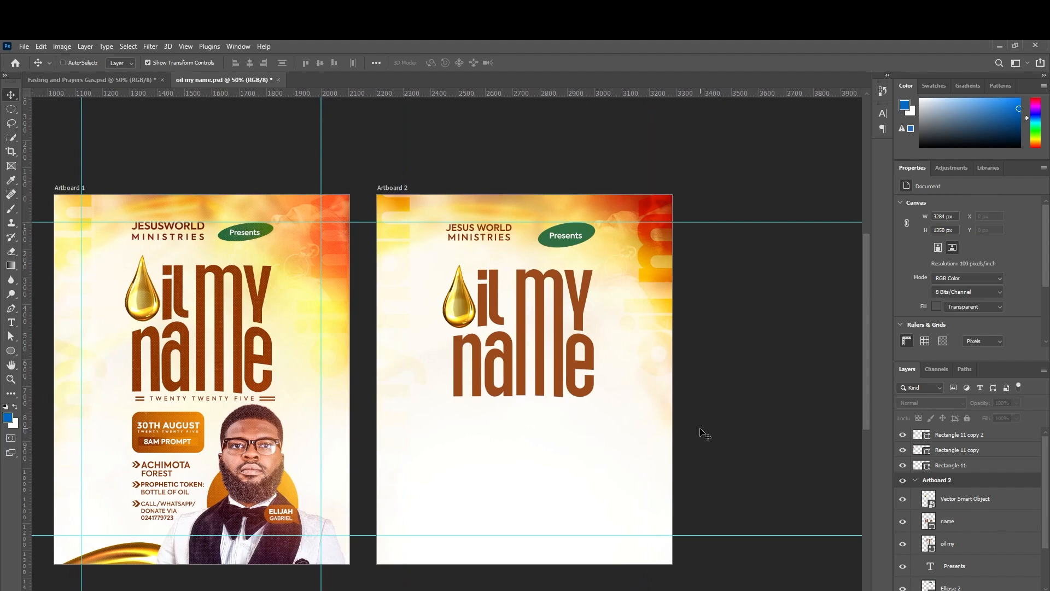
key(ctrl+plus)
key(ctrl+plus)
key(ctrl+plus)
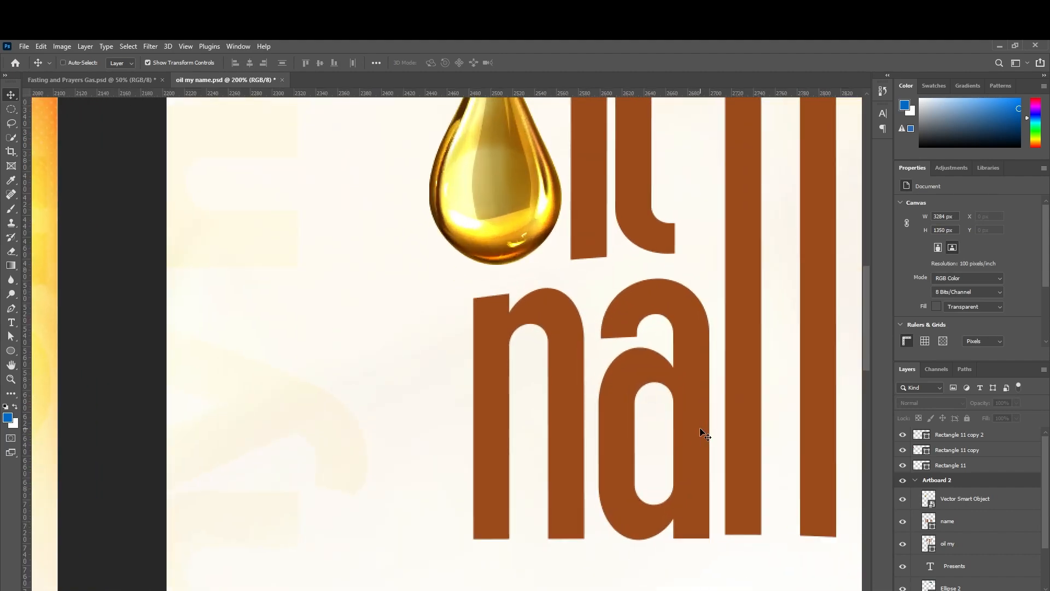
key(ctrl+minus)
key(ctrl+minus)
key(ctrl+minus)
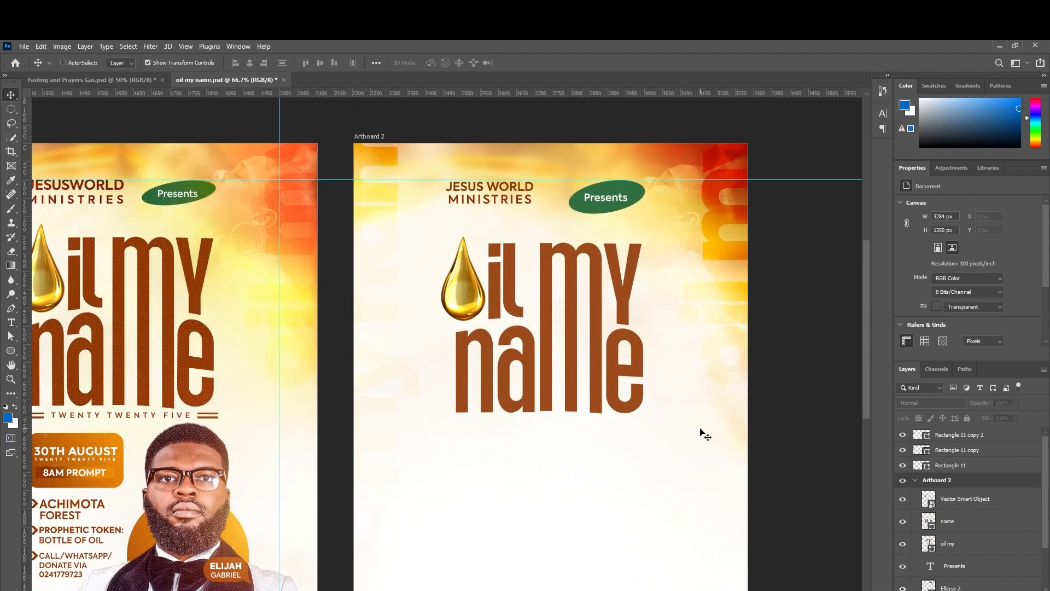
click(466, 278)
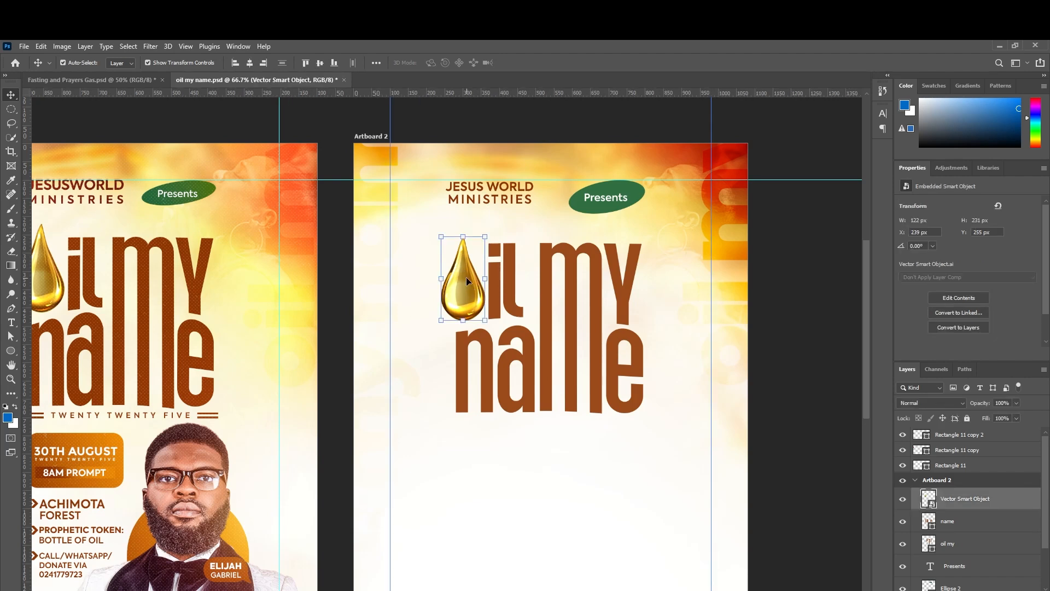
key(Up)
key(Up)
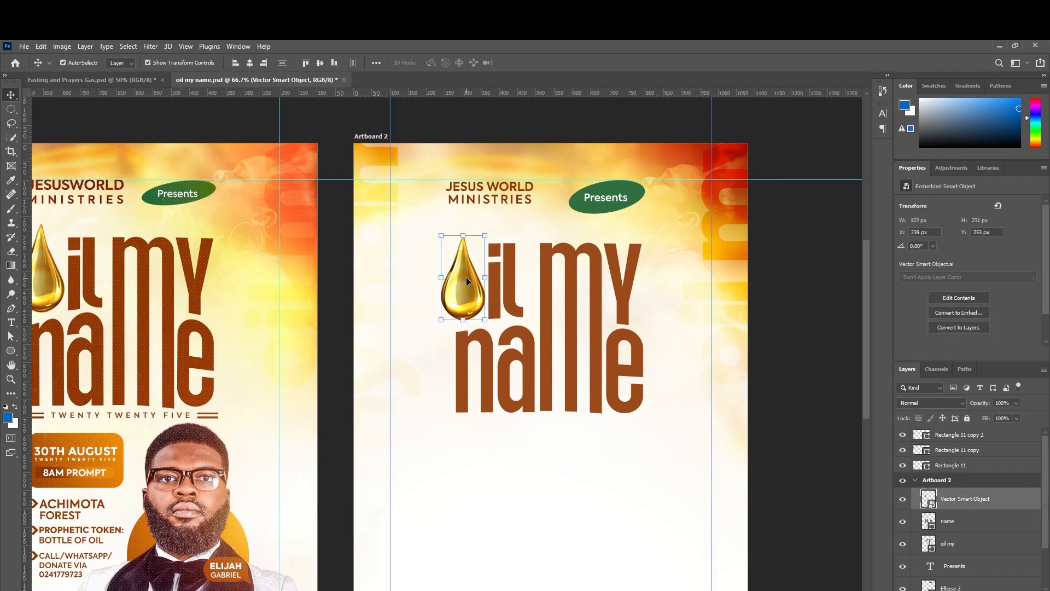
key(Right)
key(Right)
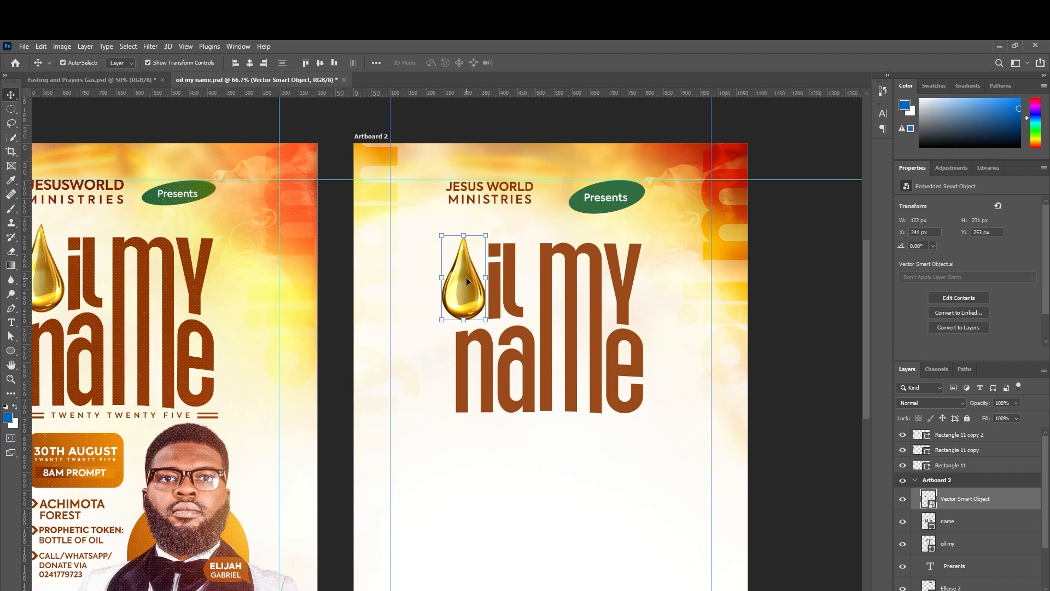
click(516, 312)
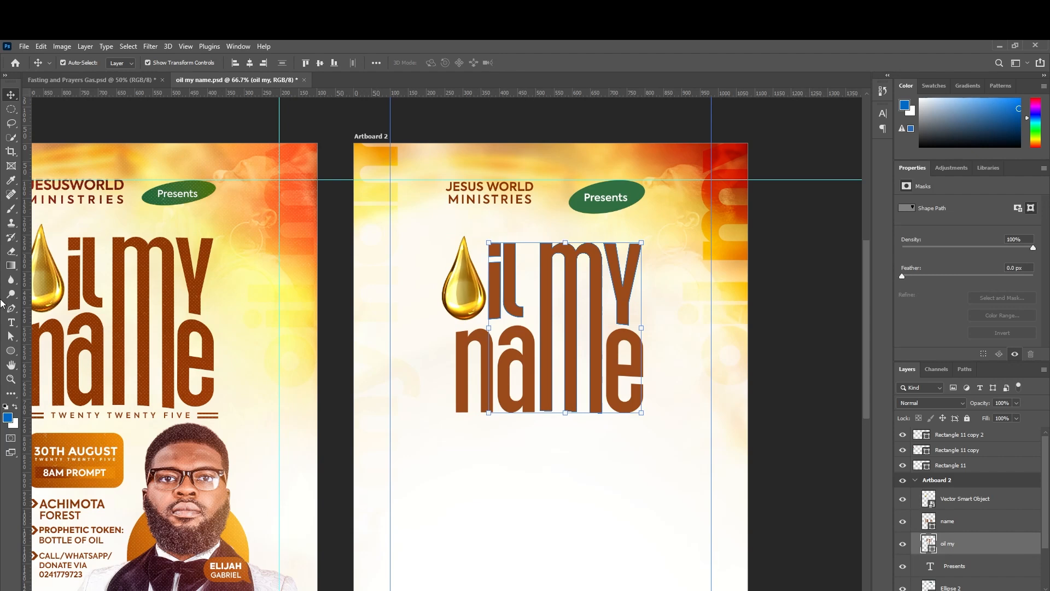
Select the 'il' letter subpaths and nudge them 2 px to the right.
click(11, 335)
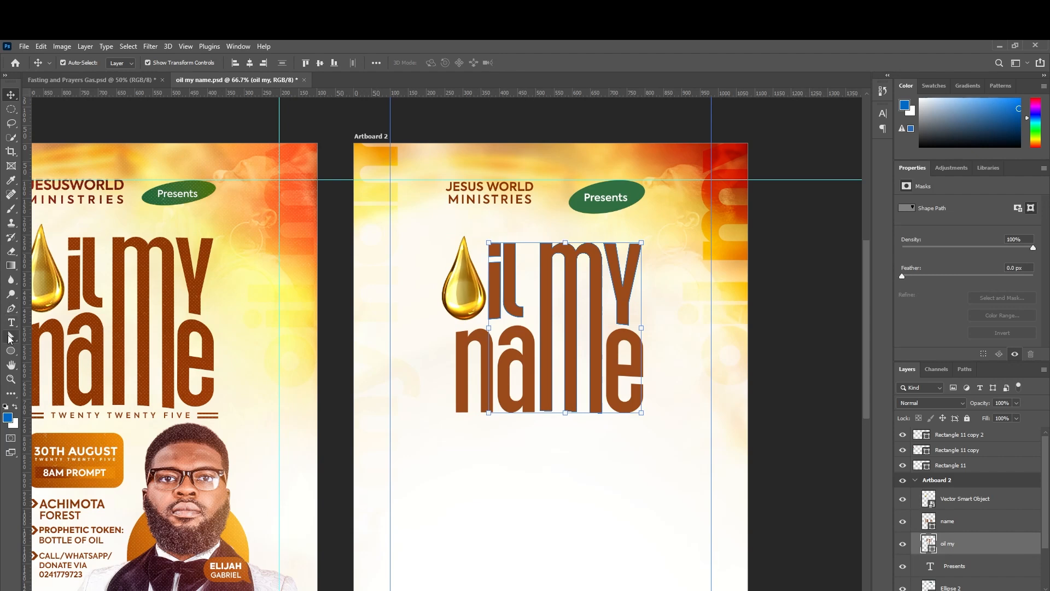
click(514, 291)
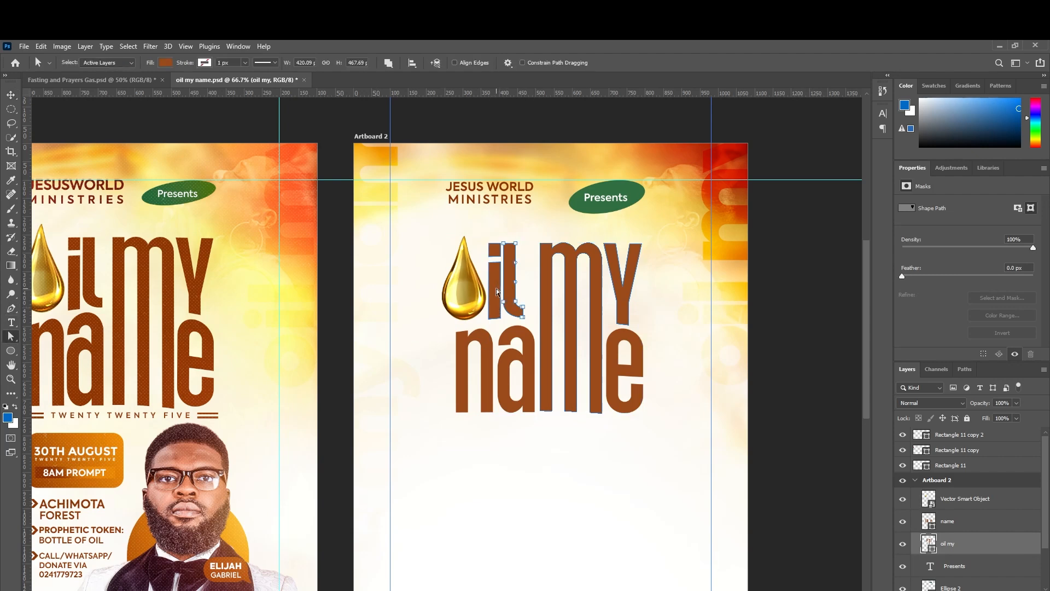
click(497, 291)
right_click(9, 339)
click(62, 347)
key(Right)
key(Right)
key(Right)
key(Right)
key(Right)
key(Right)
key(Right)
key(Right)
key(Right)
key(Right)
key(Right)
key(Right)
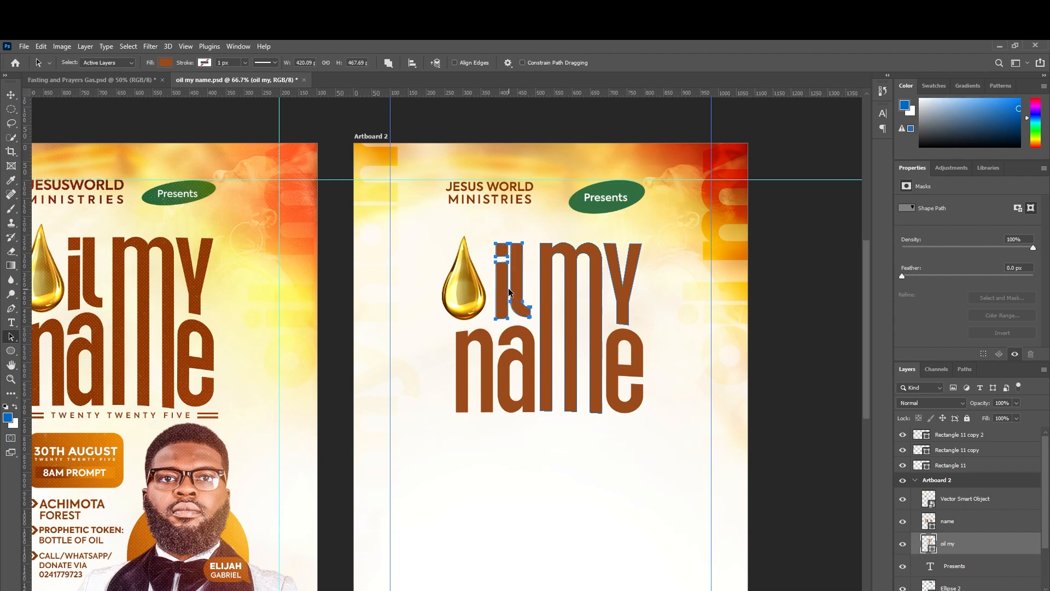
key(Right)
Nudge the oil drop a few pixels right toward the letters.
click(11, 95)
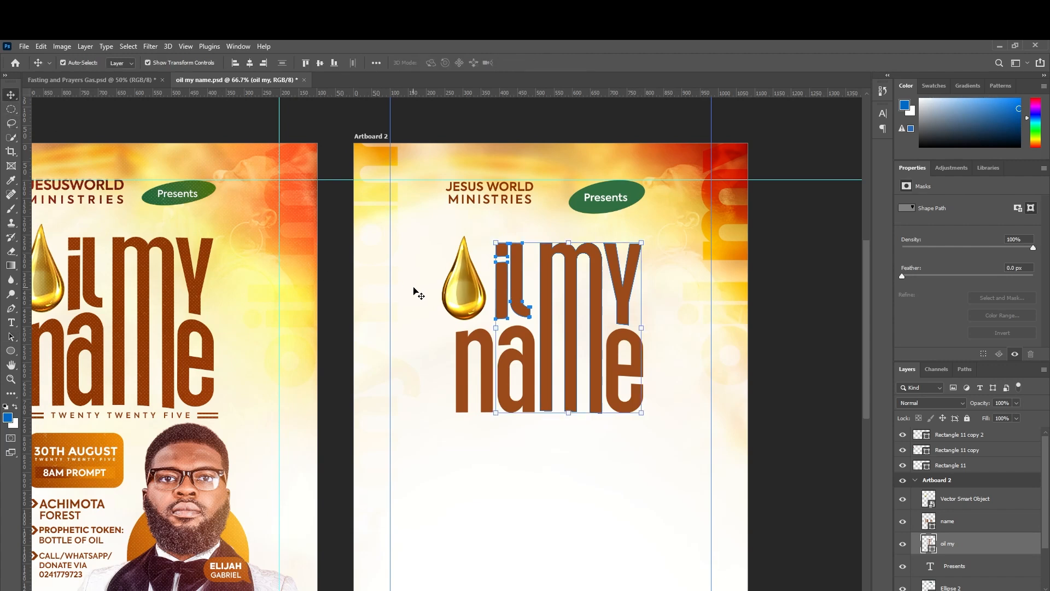
click(453, 297)
key(Right)
key(Right)
key(Right)
key(Right)
key(Right)
key(Right)
key(Right)
key(Right)
key(Right)
key(Right)
key(Right)
key(Right)
key(Right)
key(Right)
key(Right)
key(Right)
key(Right)
key(Right)
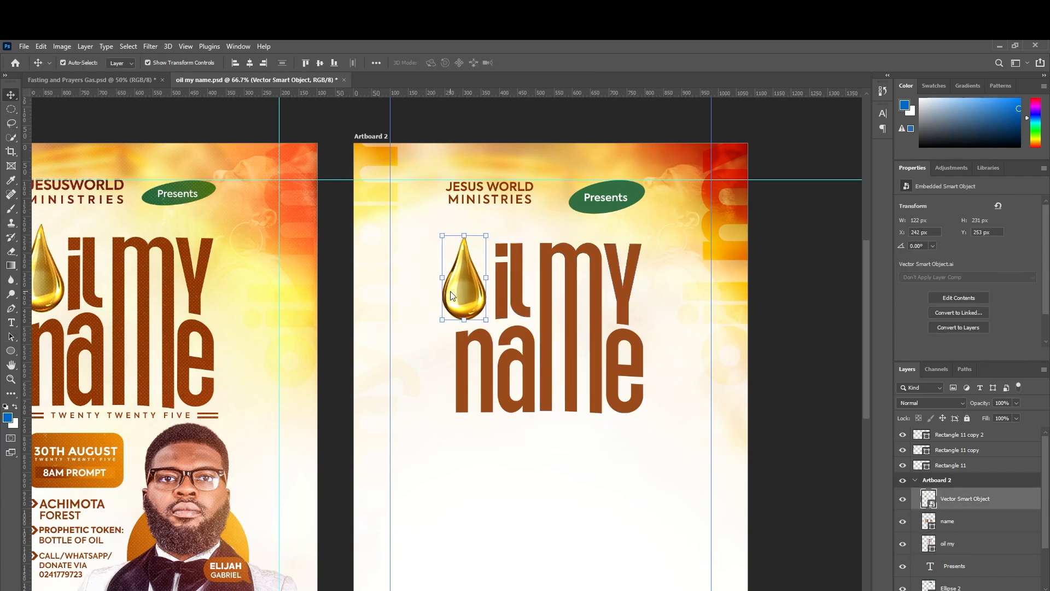
key(Right)
key(Right)
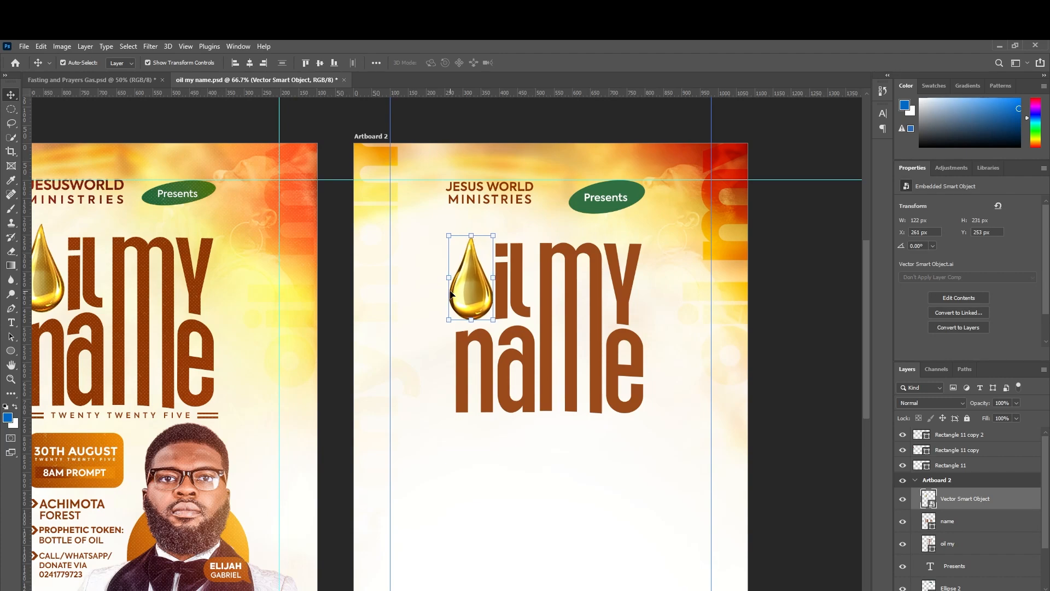
key(Right)
scroll(450, 294, down, 3)
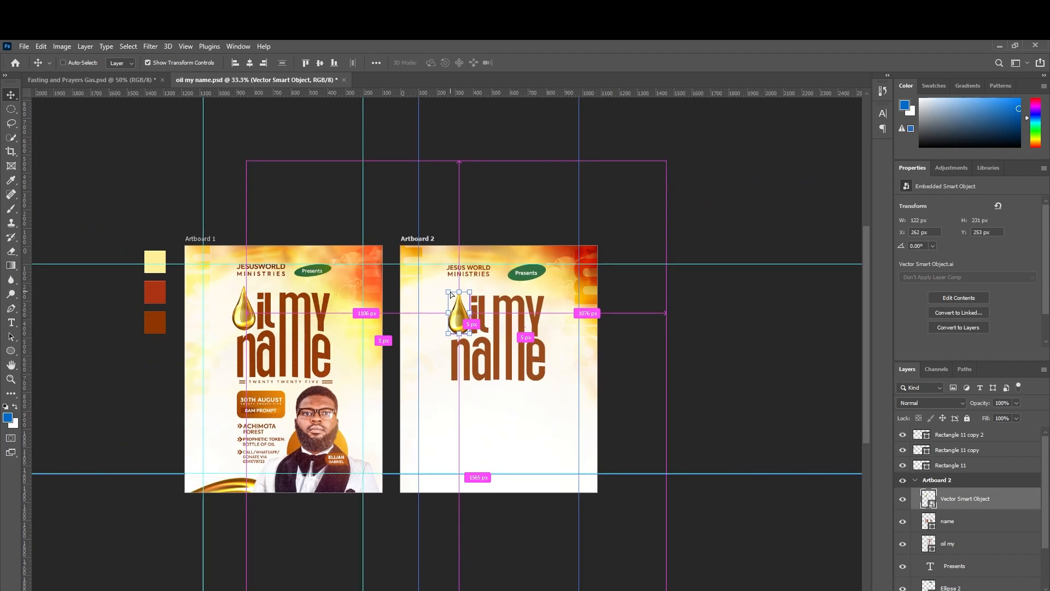
scroll(450, 293, up, 2)
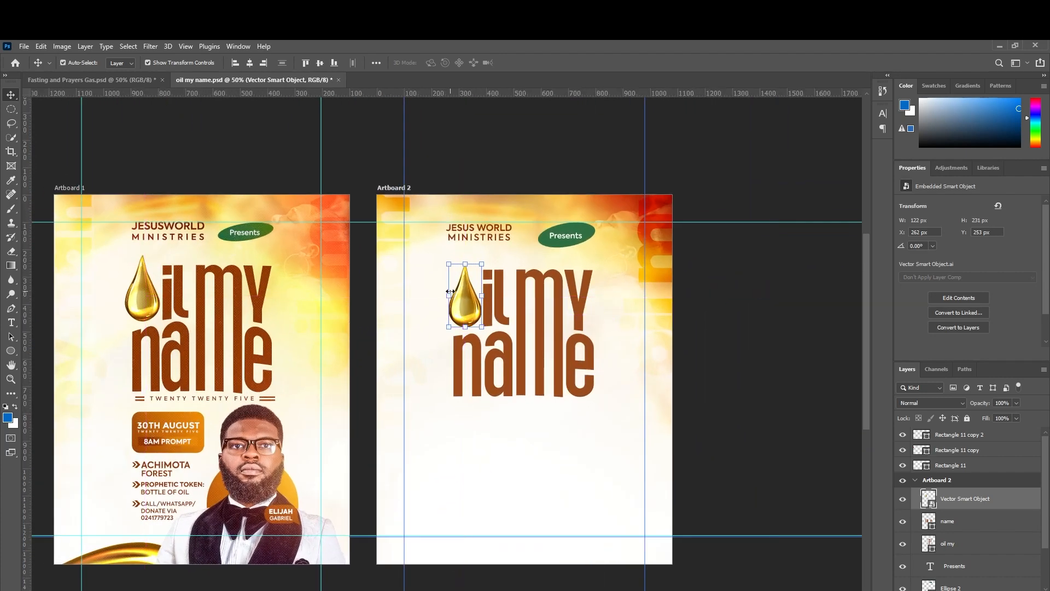
Deselect the oil drop and check the 'oil my' title's bounds.
click(699, 337)
scroll(699, 334, down, 2)
scroll(698, 328, up, 1)
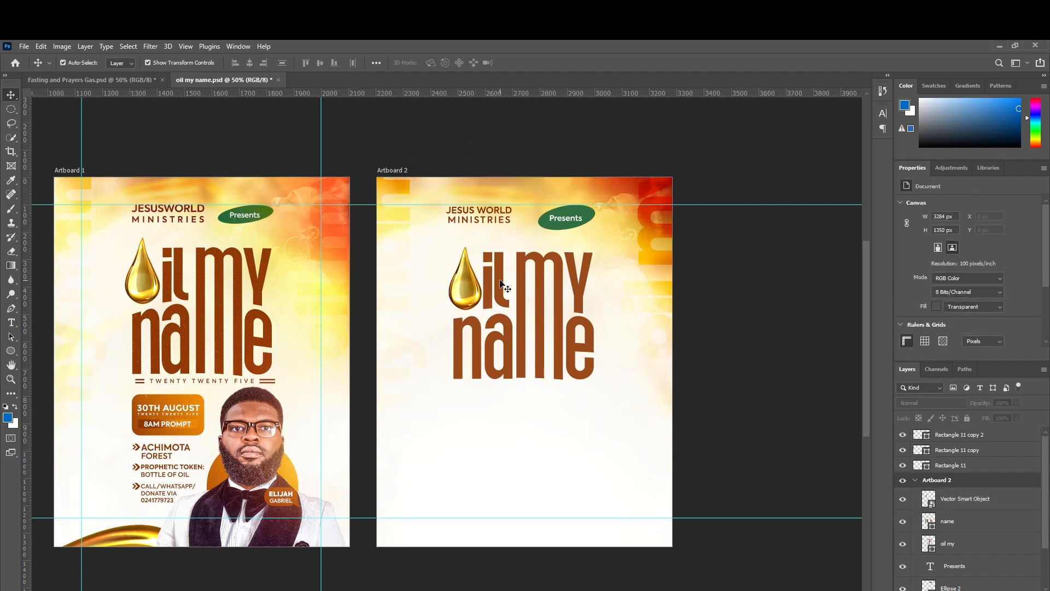
click(525, 302)
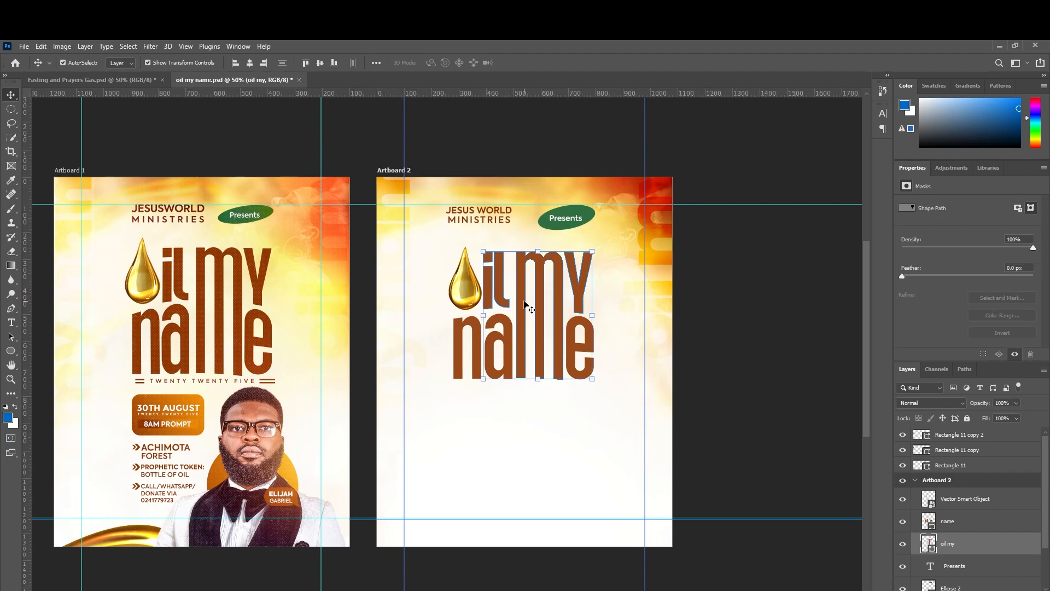
click(759, 342)
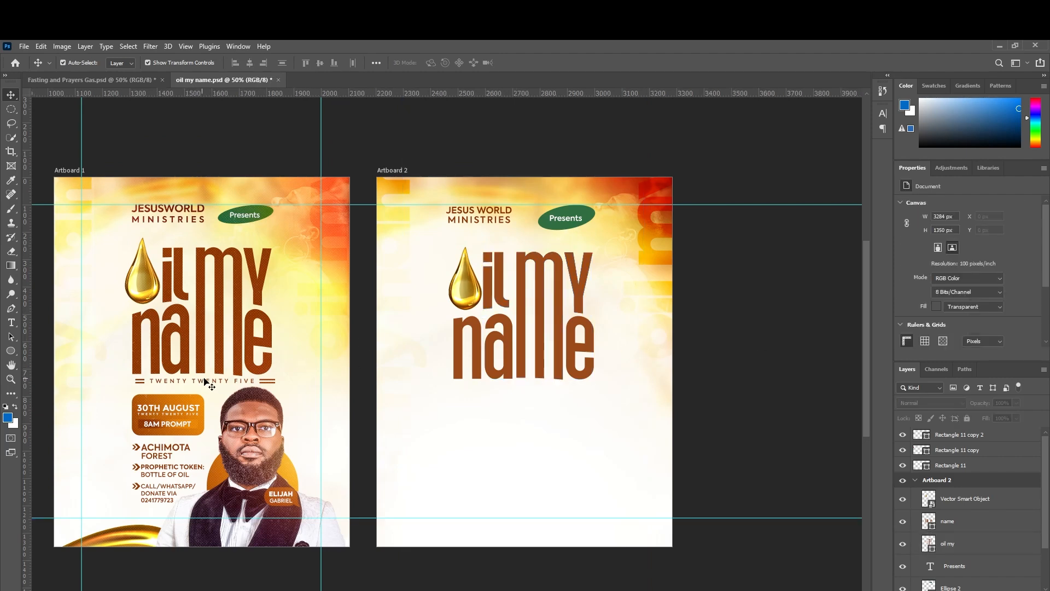
Add a new Axiforma Bold text line reading 'TWENTY TWENTY FIVE' below the title.
click(10, 322)
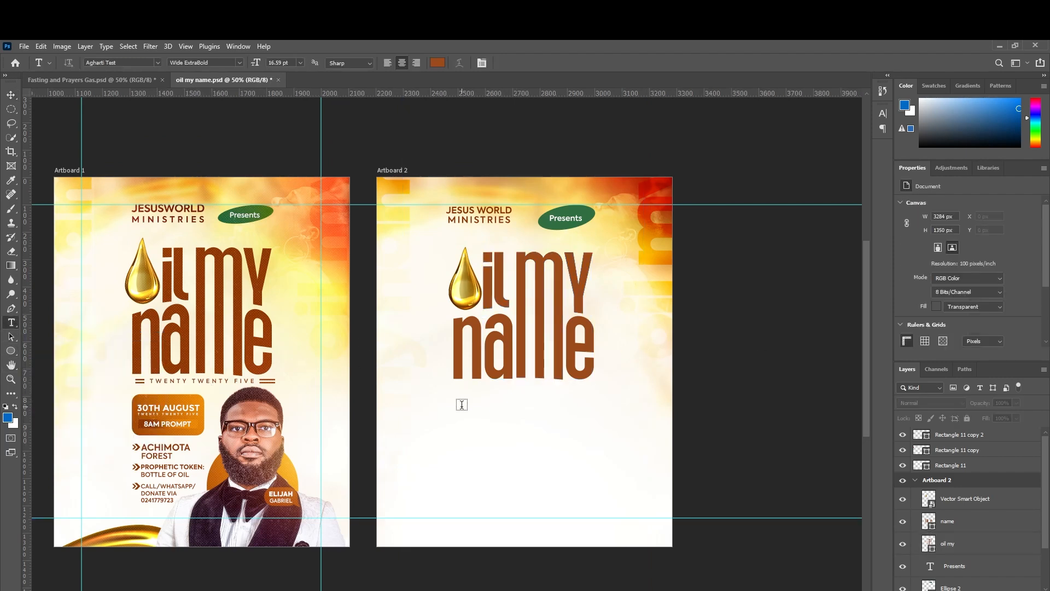
click(476, 390)
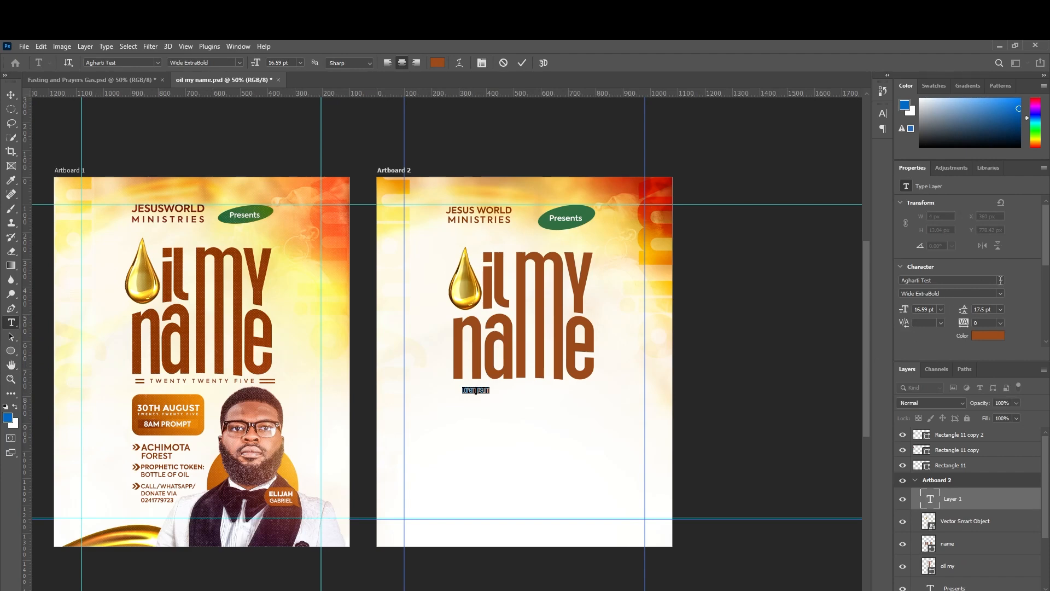
click(1000, 280)
click(983, 324)
click(999, 294)
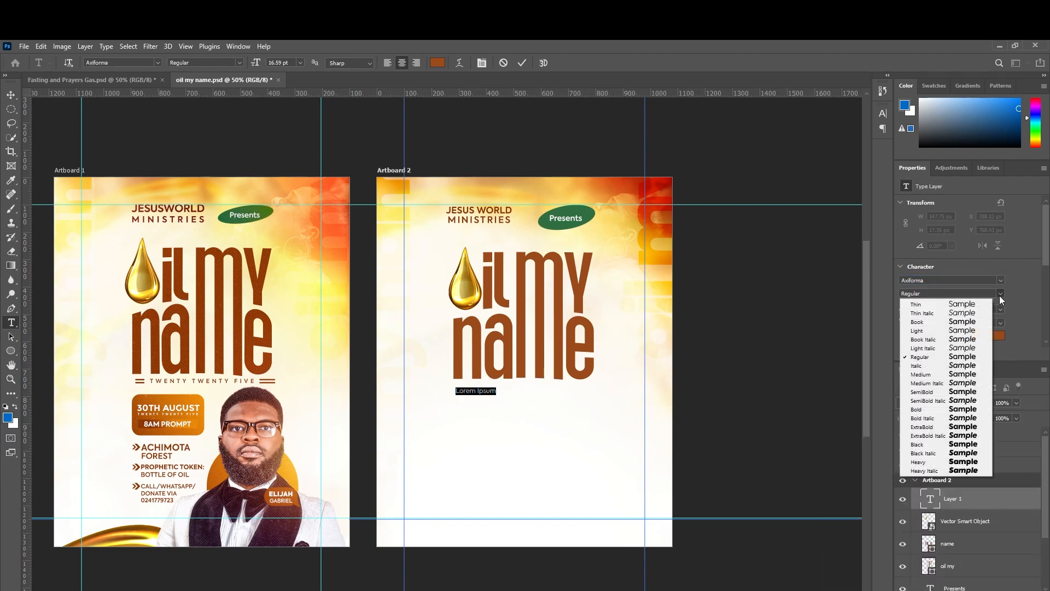
click(963, 408)
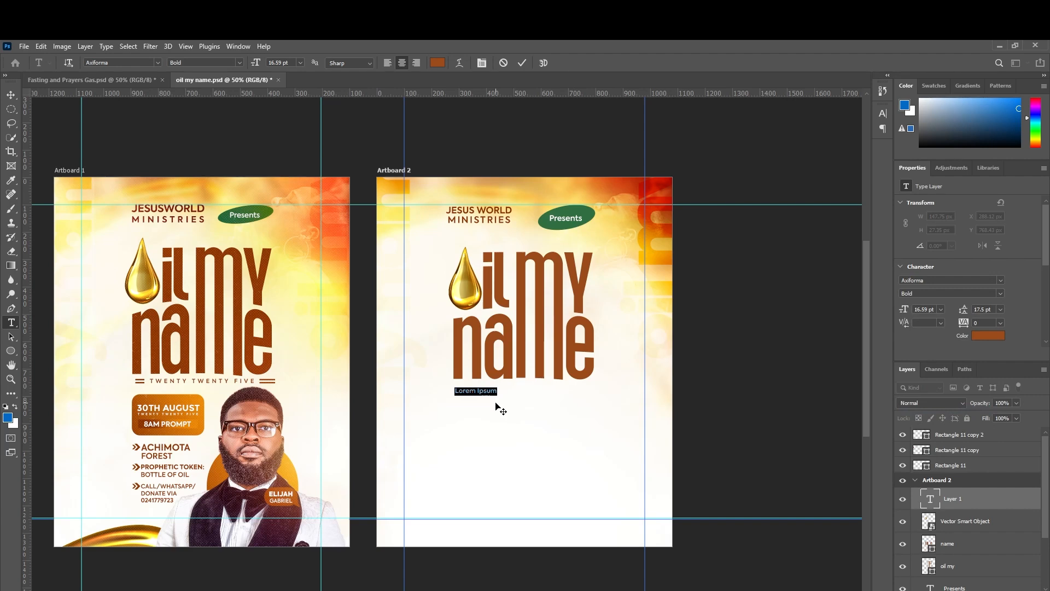
text(TWENTY TWENTY FIVE)
Commit the text and add a horizontal guide just below the title.
click(13, 94)
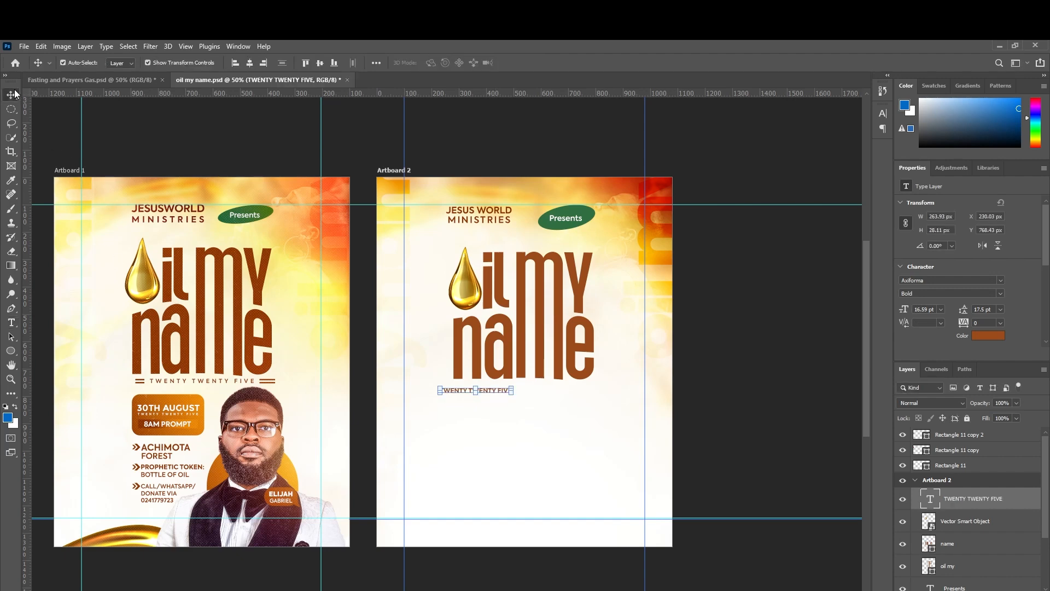
key(ctrl+plus)
key(ctrl+plus)
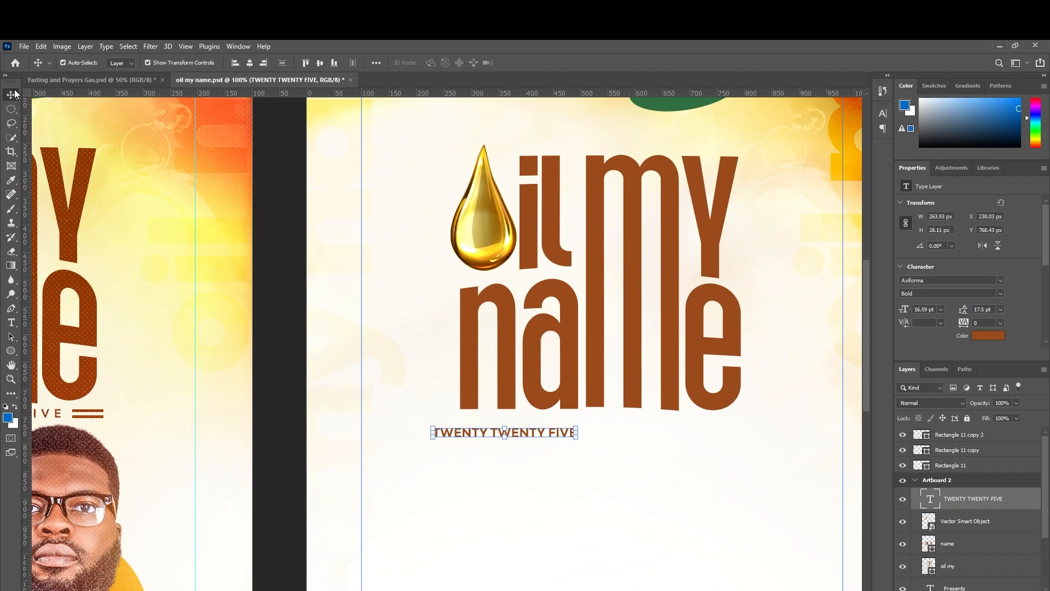
scroll(305, 351, down, 3)
drag(542, 358, 634, 350)
scroll(634, 350, down, 1)
scroll(634, 350, up, 3)
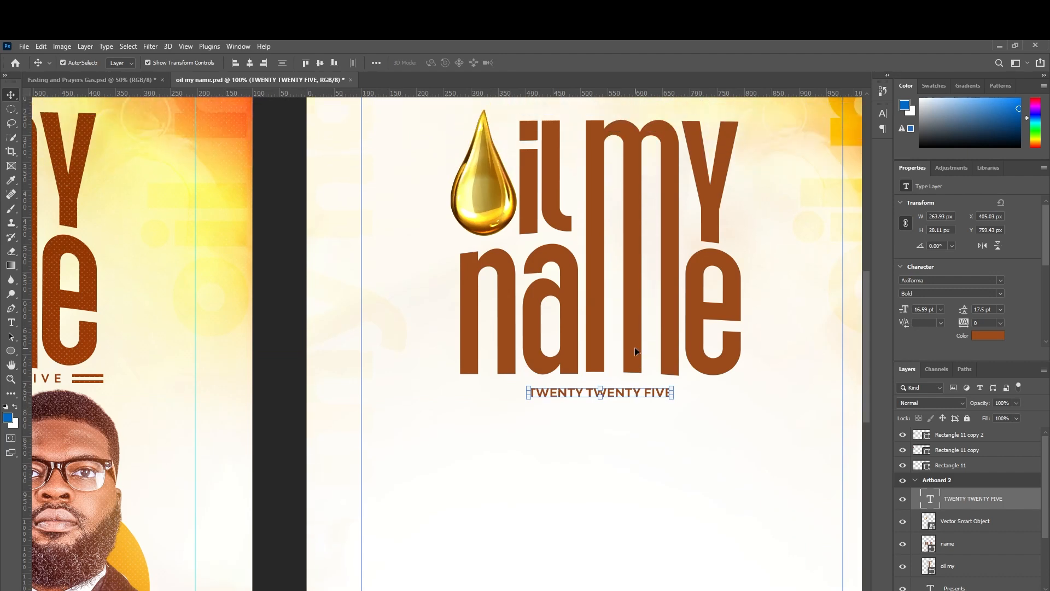
scroll(634, 346, up, 1)
scroll(634, 346, down, 1)
drag(569, 98, 584, 368)
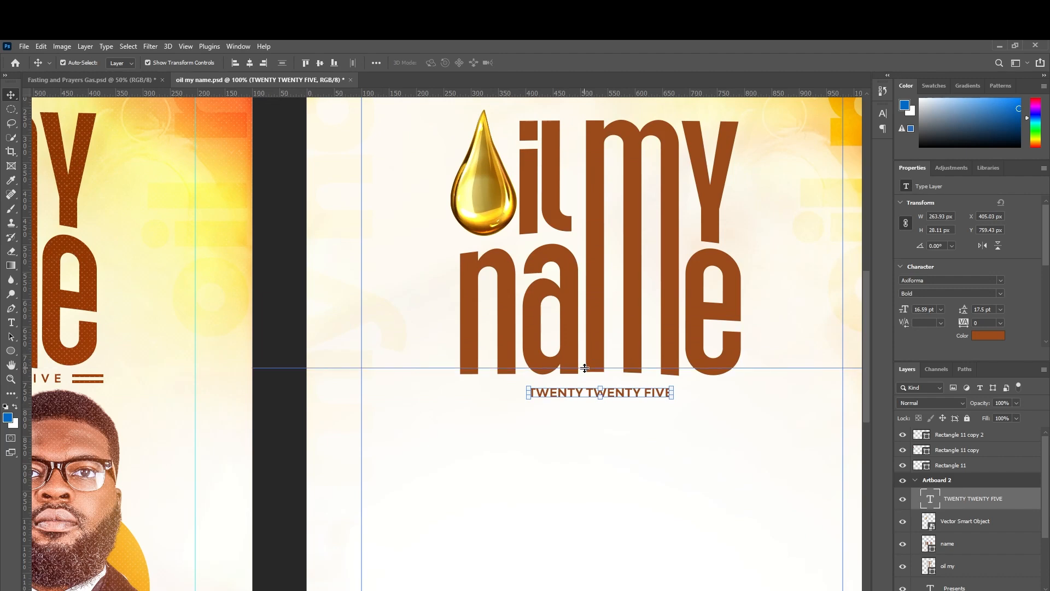
Nudge the title, name and oil drop layers up 1 px together.
click(670, 344)
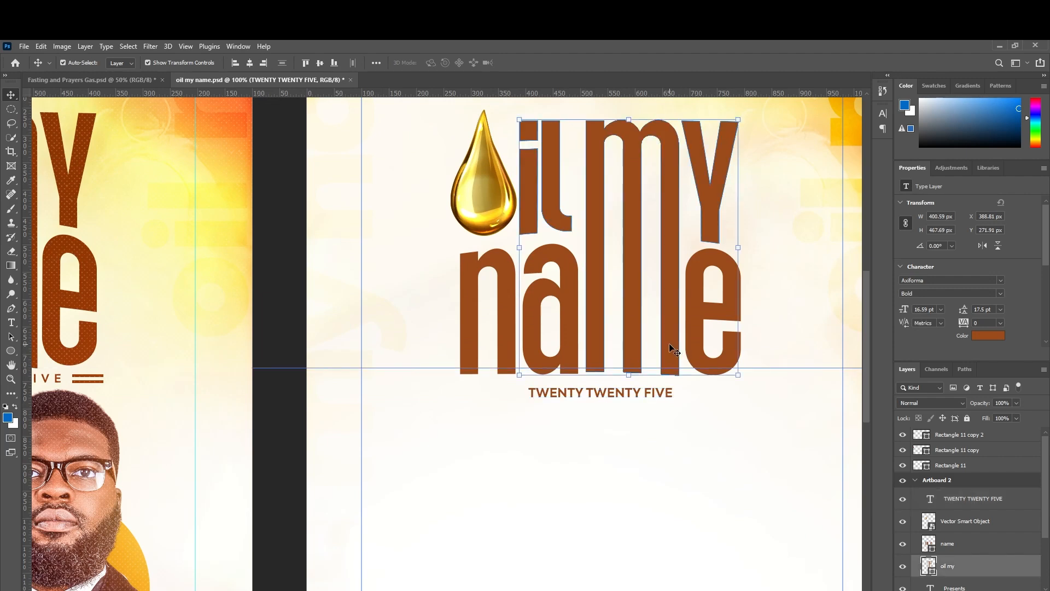
shift+click(958, 543)
shift+click(960, 526)
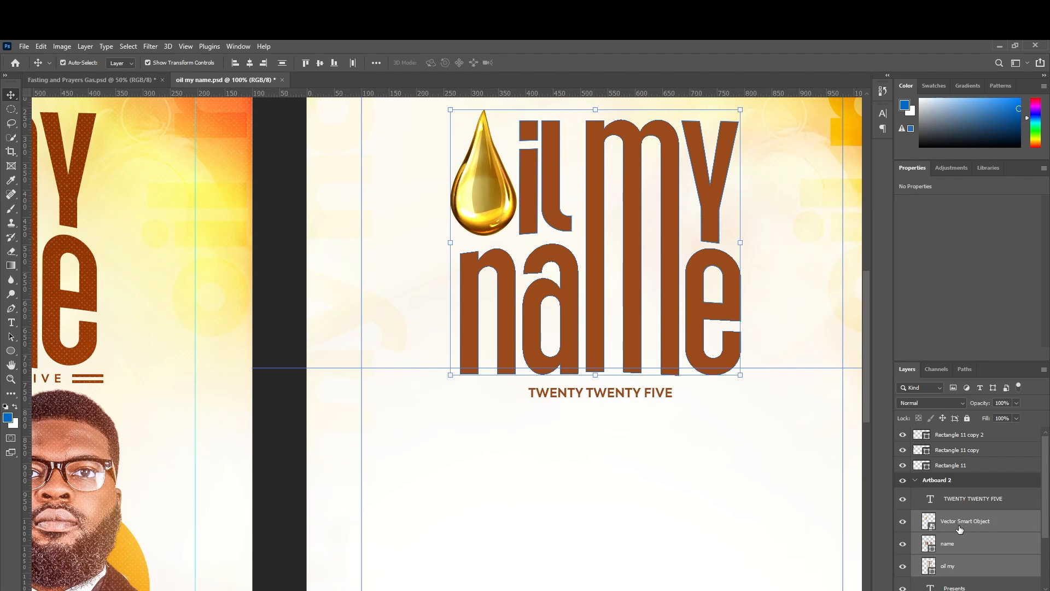
key(Up)
key(Up)
key(Up)
key(Up)
key(Up)
key(Up)
key(Up)
key(Up)
key(Up)
key(Up)
key(Up)
key(Up)
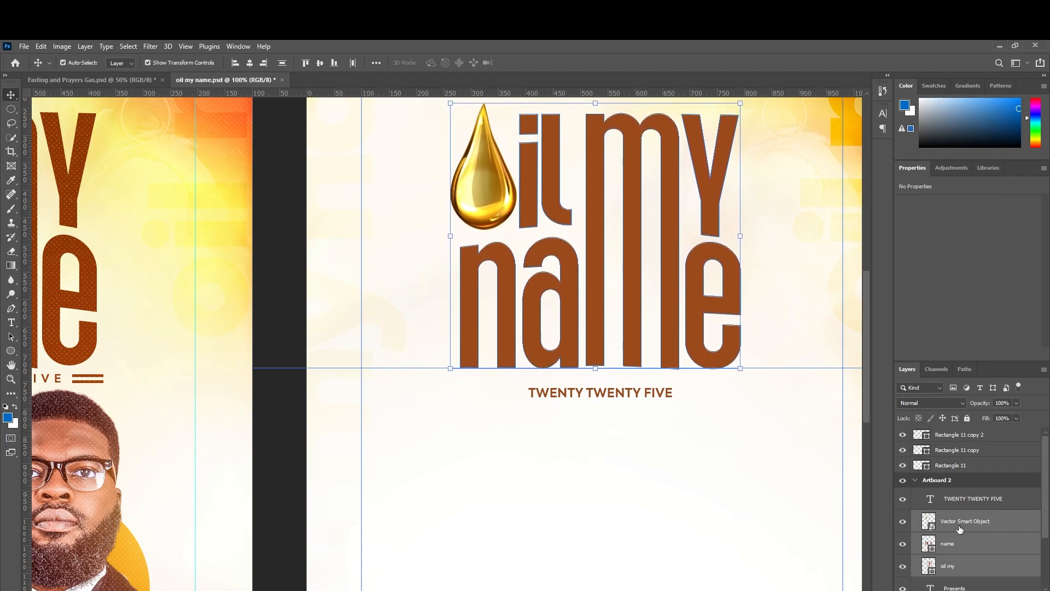
key(Up)
key(Up)
key(Down)
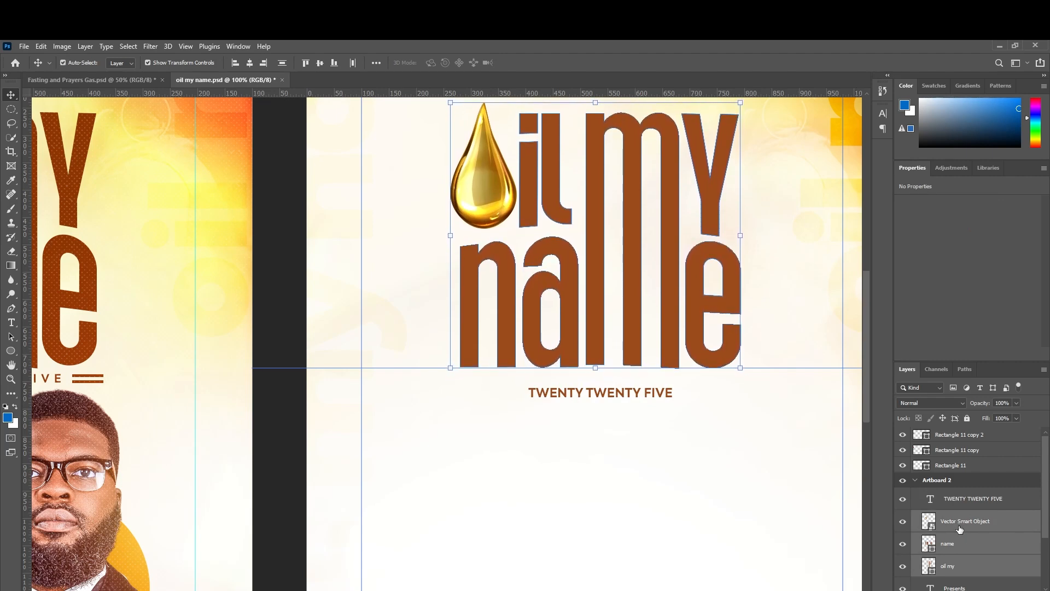
click(637, 519)
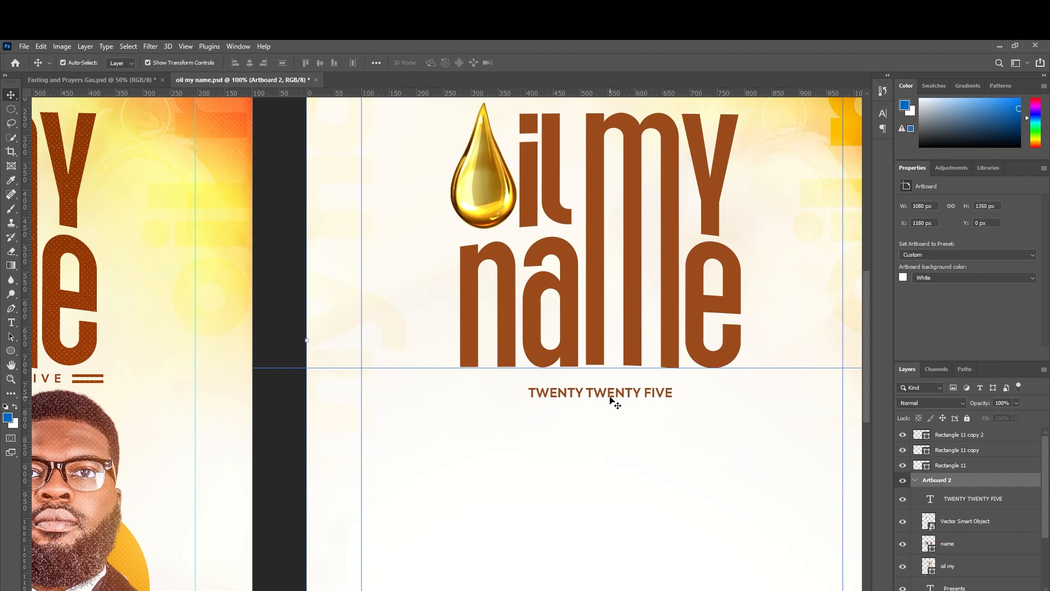
Raise TWENTY TWENTY FIVE closer to the title and set its tracking to 340.
click(611, 398)
drag(610, 395, 611, 385)
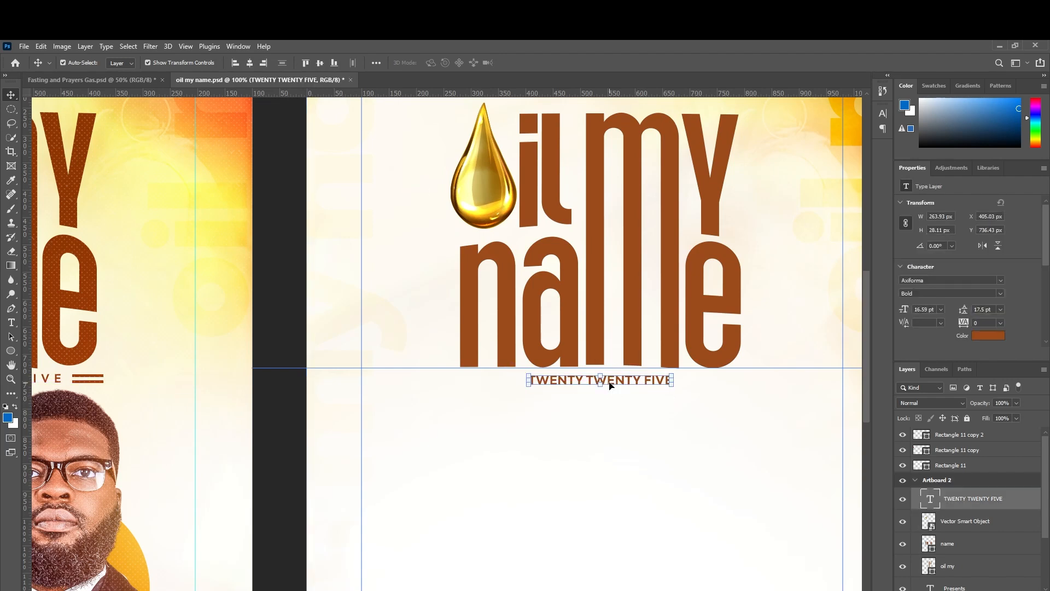
key(ctrl+minus)
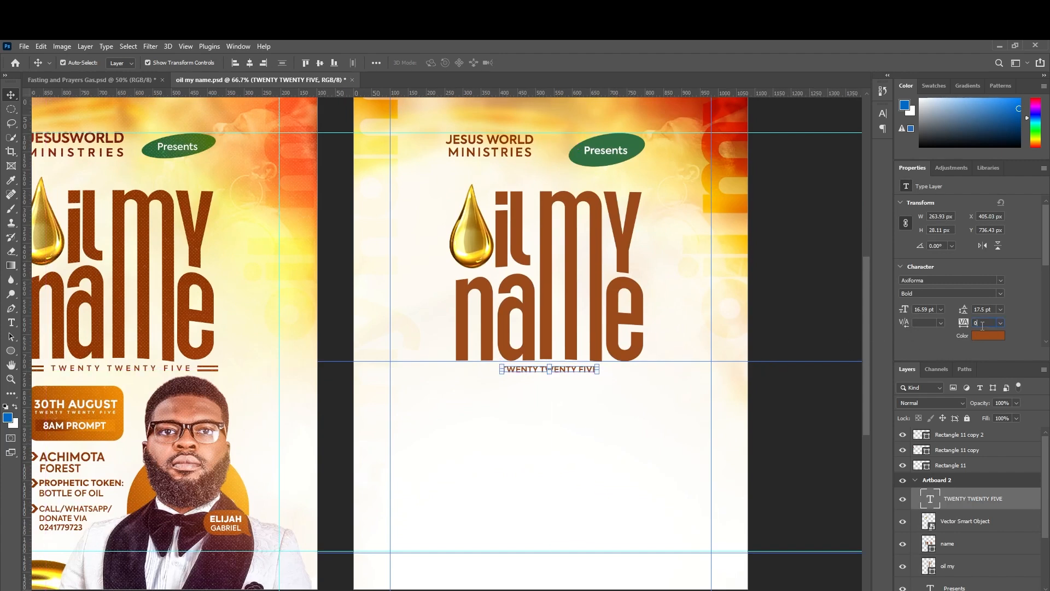
key(shift+Up)
key(shift+Up)
key(shift+Up)
key(shift+Up)
key(shift+Up)
key(shift+Up)
key(shift+Up)
key(shift+Up)
key(shift+Up)
key(shift+Up)
key(shift+Up)
key(shift+Up)
key(shift+Up)
key(shift+Up)
key(shift+Up)
key(shift+Up)
key(shift+Up)
key(shift+Up)
key(shift+Up)
key(shift+Up)
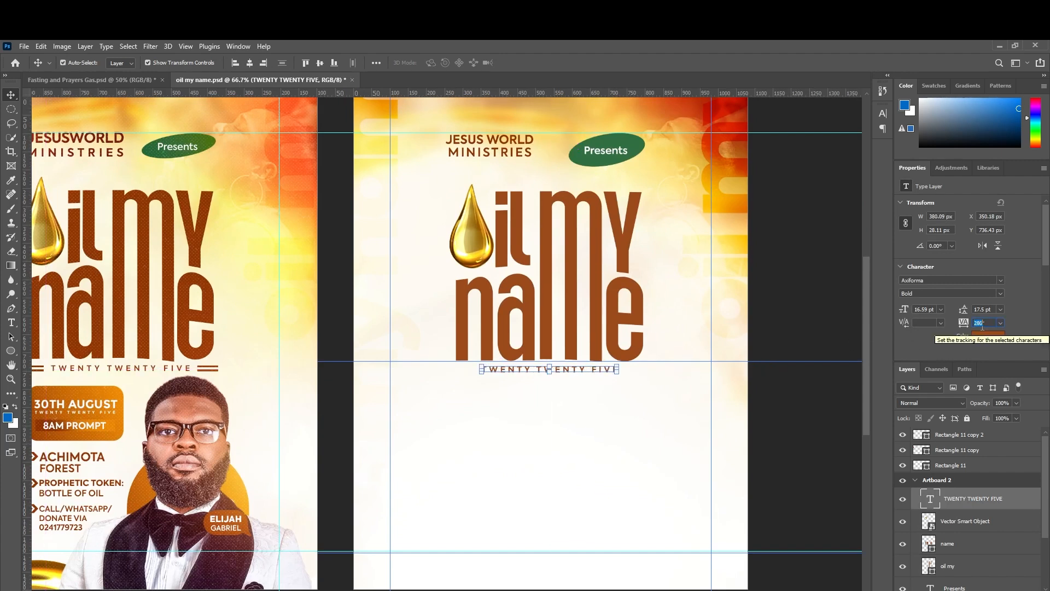
key(shift+Up)
key(shift+Up)
key(shift+Up)
key(shift+Up)
key(shift+Up)
key(shift+Up)
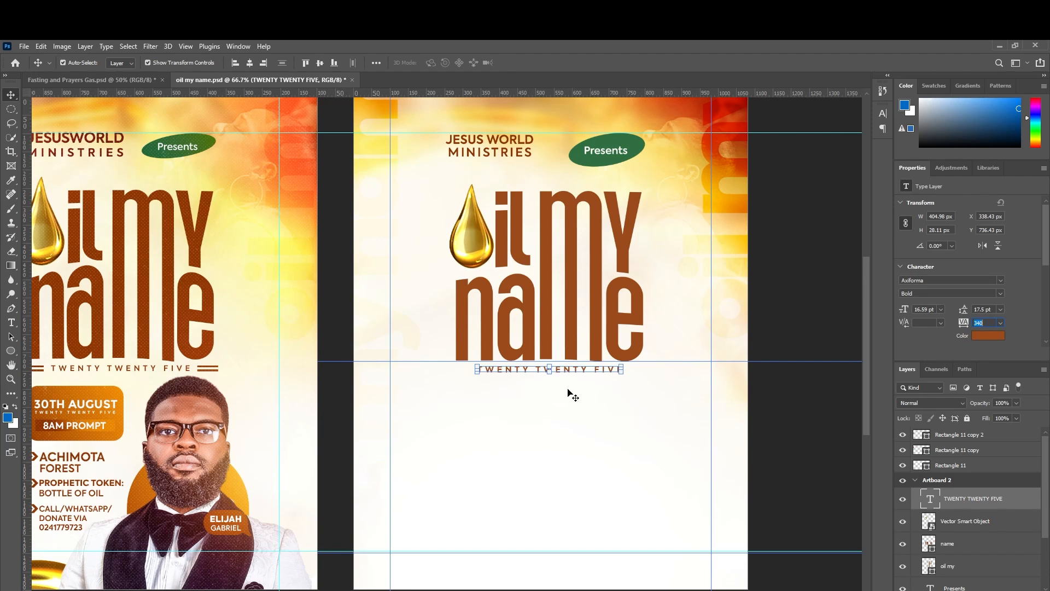
key(Return)
right_click(11, 351)
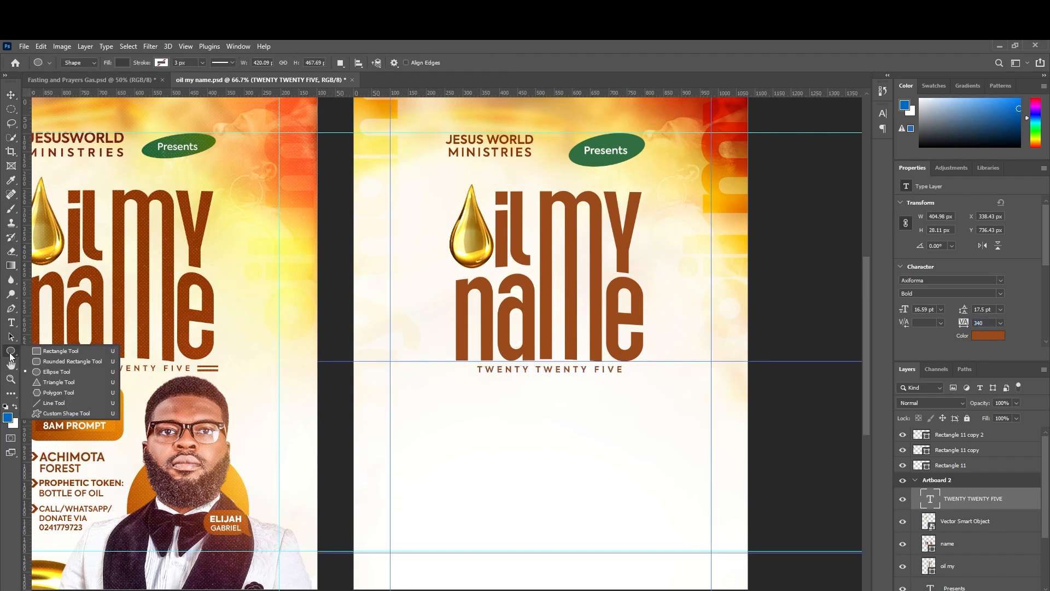
Draw a thin rectangle bar beneath the title and move a guide higher.
click(37, 349)
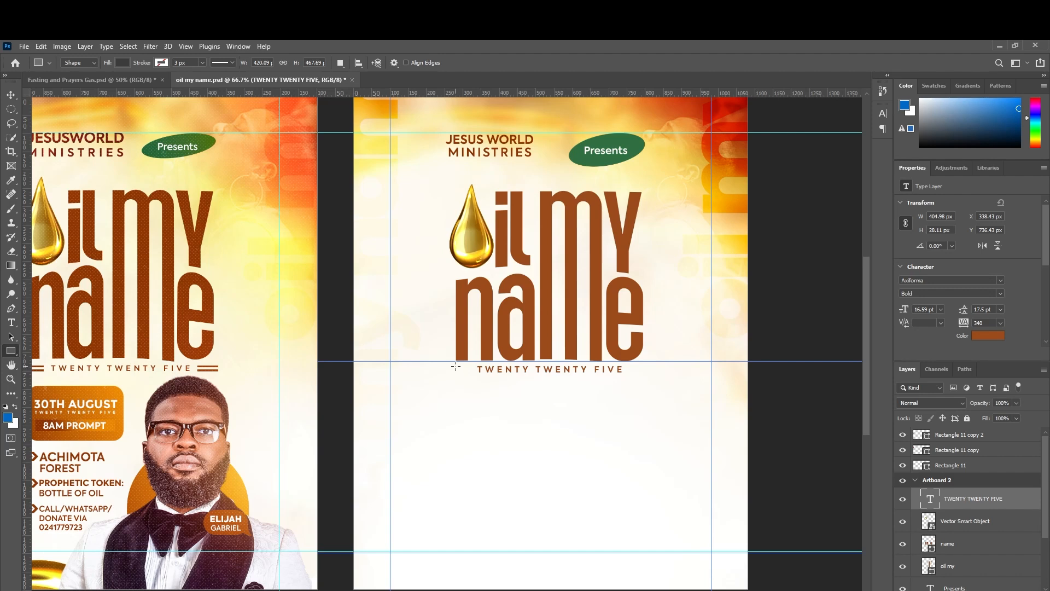
drag(457, 366, 644, 366)
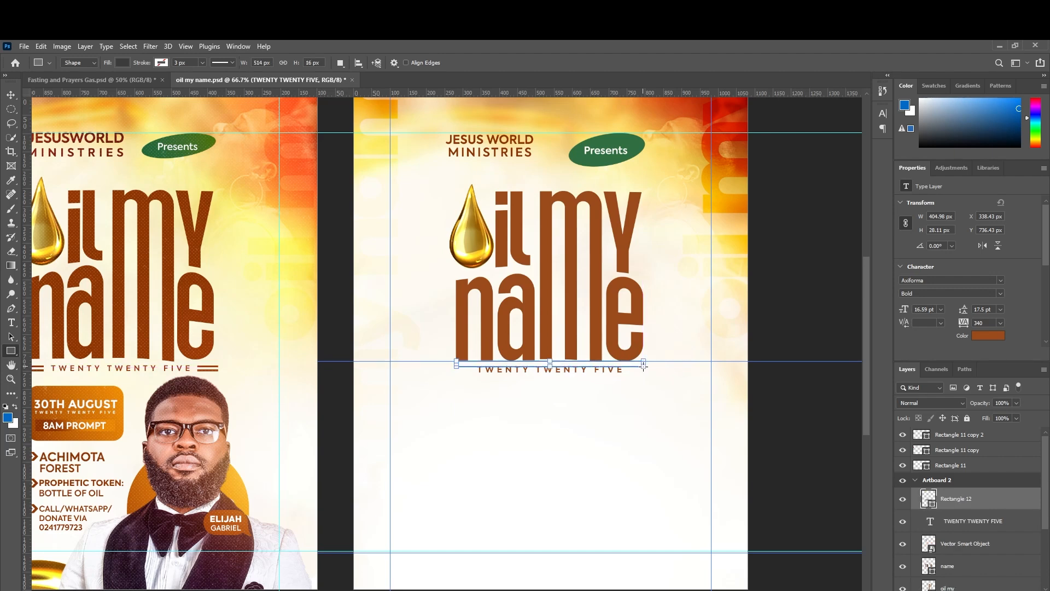
click(11, 95)
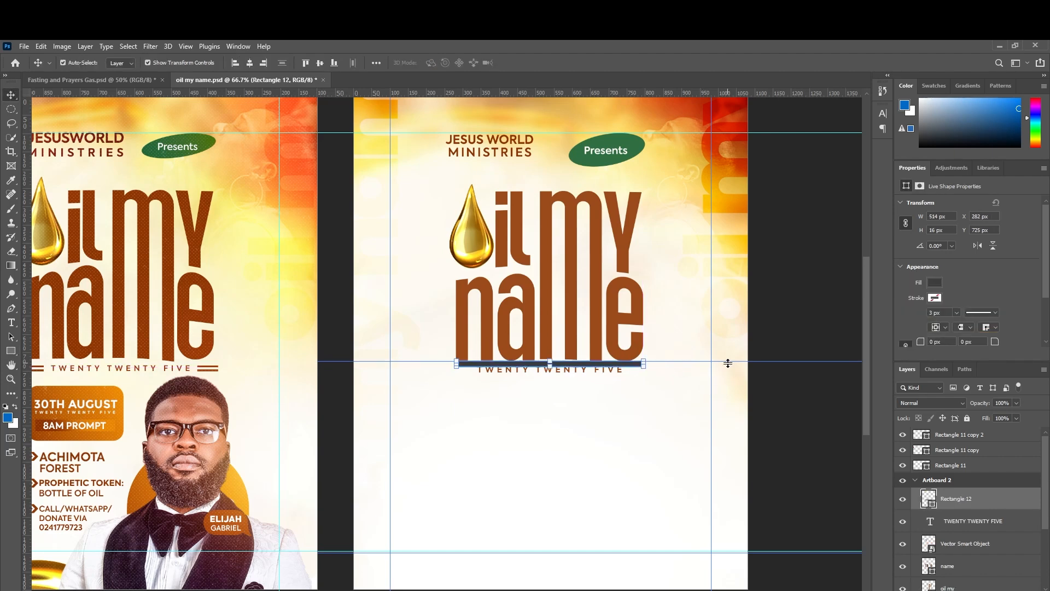
drag(727, 363, 727, 284)
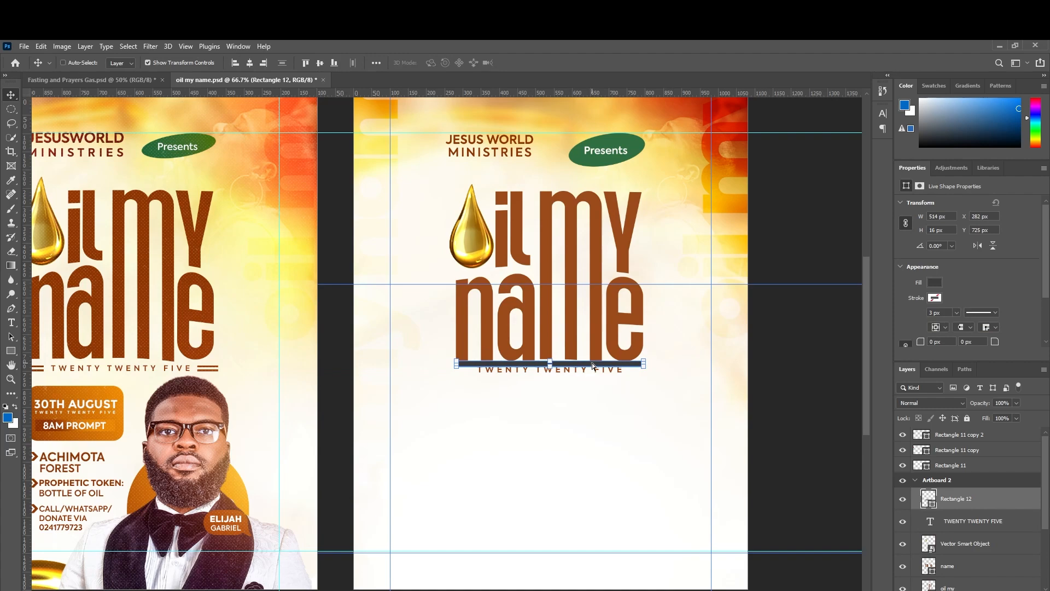
Flatten the bar to a 2 px line, nudge it down, and duplicate it.
key(ctrl+plus)
key(ctrl+plus)
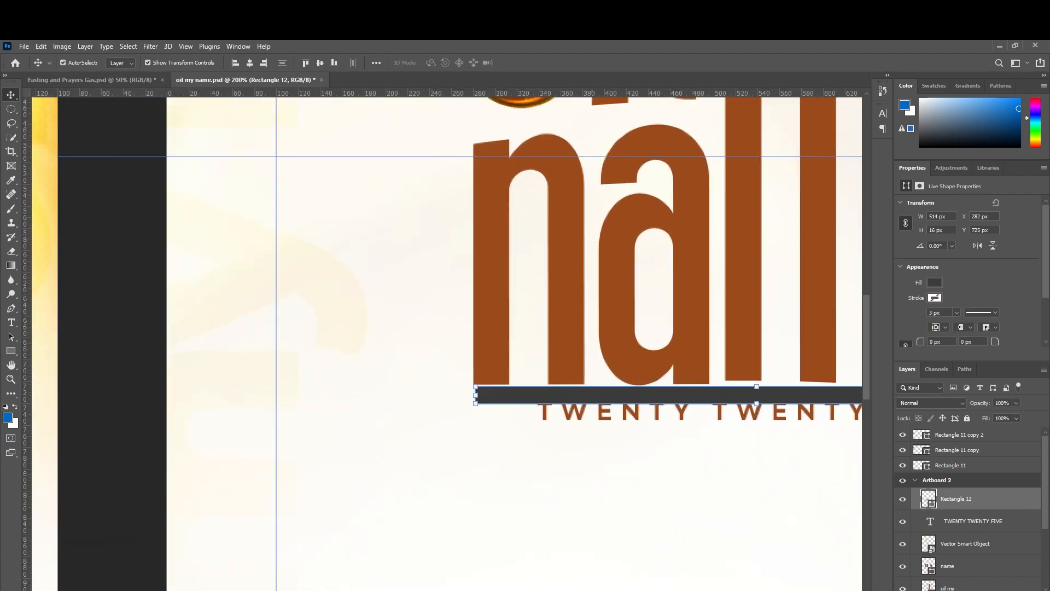
scroll(579, 506, right, 4)
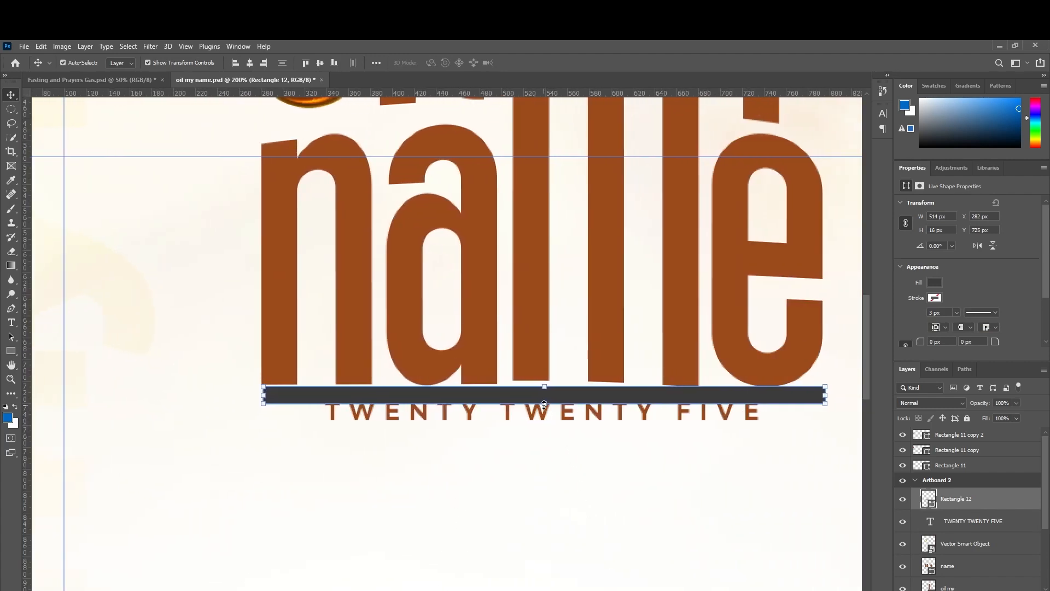
drag(544, 405, 543, 393)
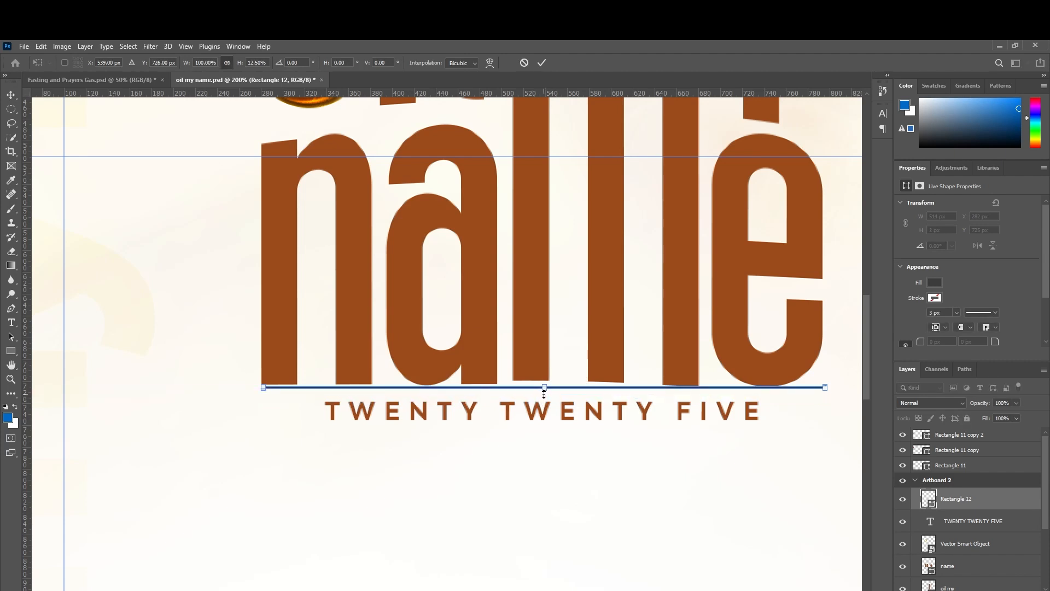
key(Return)
key(Down)
key(Down)
key(Down)
key(Down)
key(Down)
key(Down)
key(Down)
key(Down)
key(Down)
key(Down)
key(Down)
key(Down)
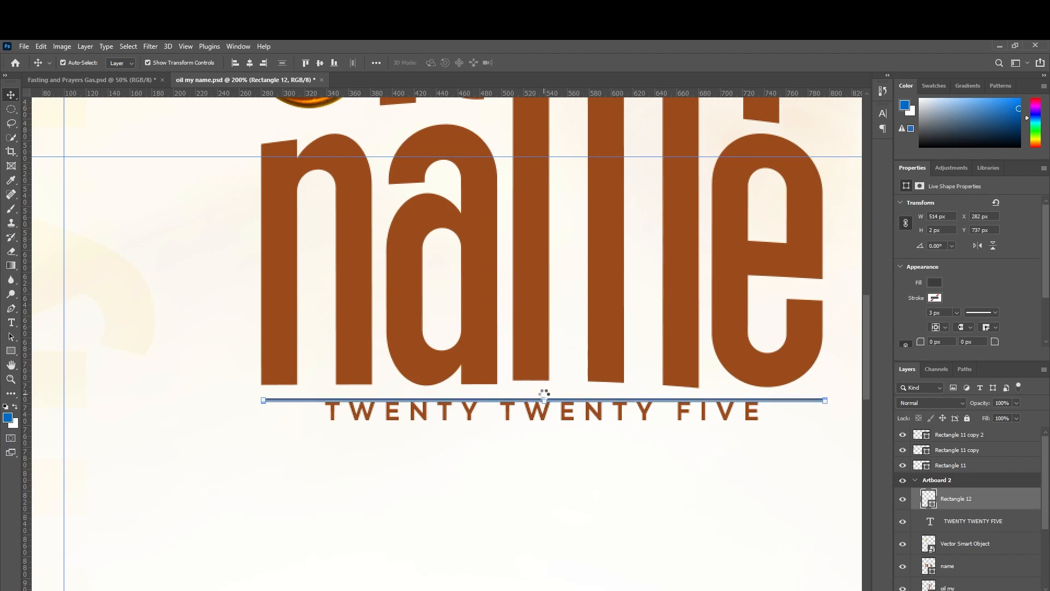
key(Down)
key(Down)
key(Down)
key(Down)
key(Down)
key(Down)
key(ctrl+minus)
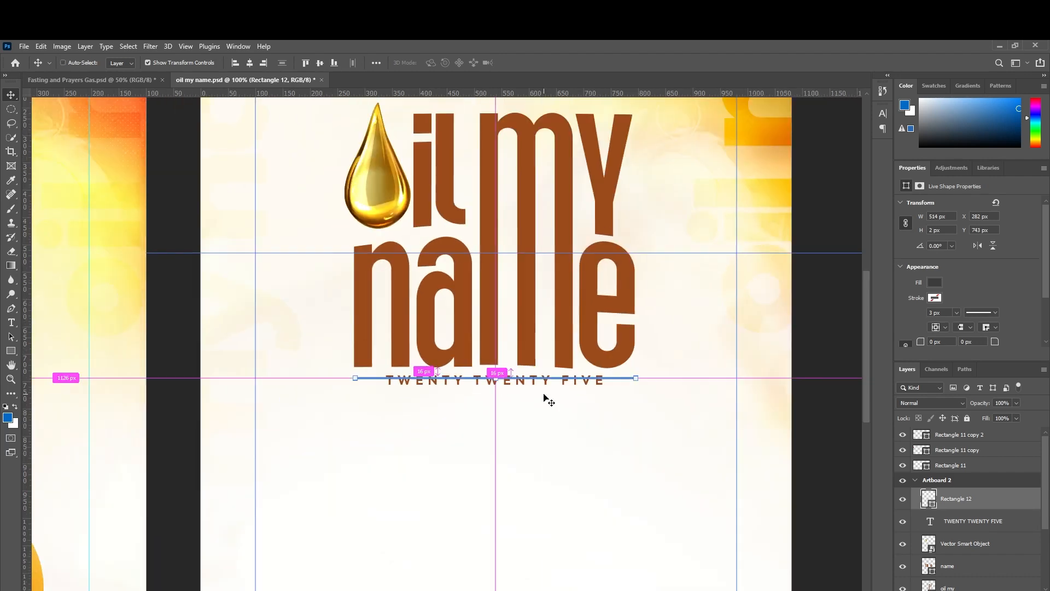
key(ctrl+minus)
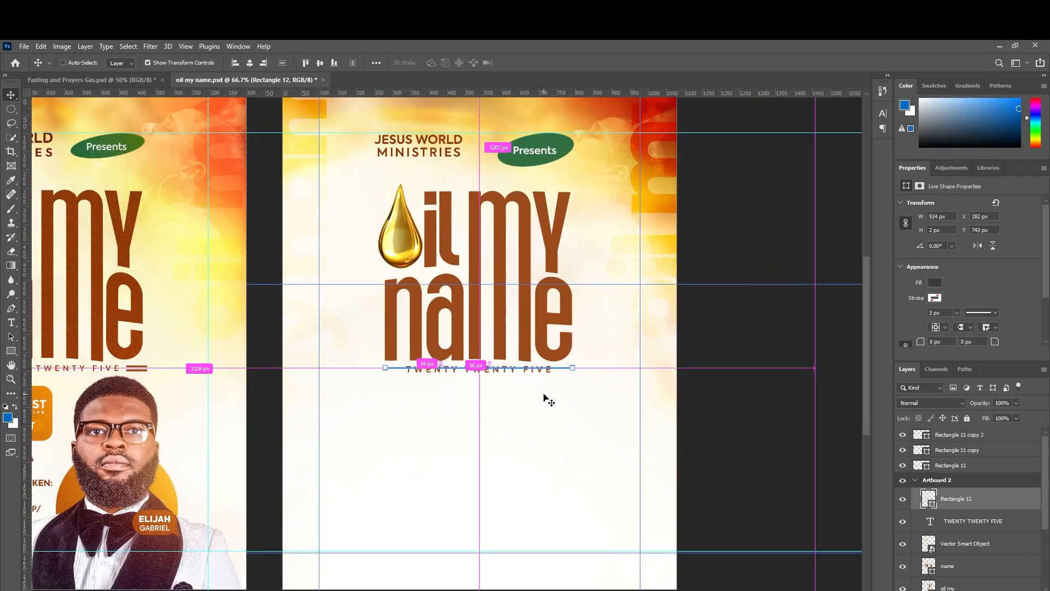
key(ctrl+minus)
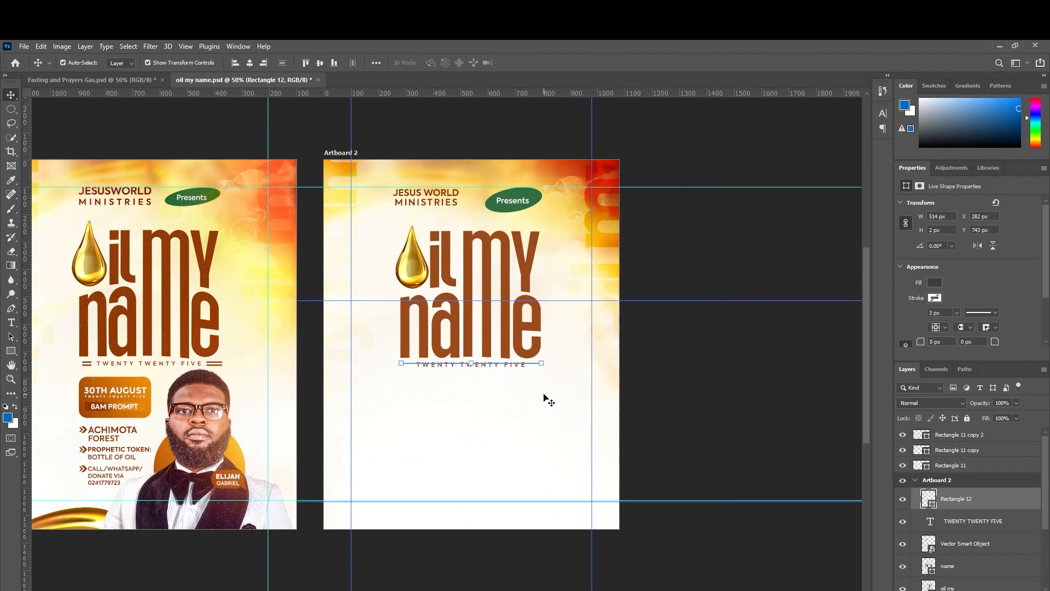
key(ctrl+j)
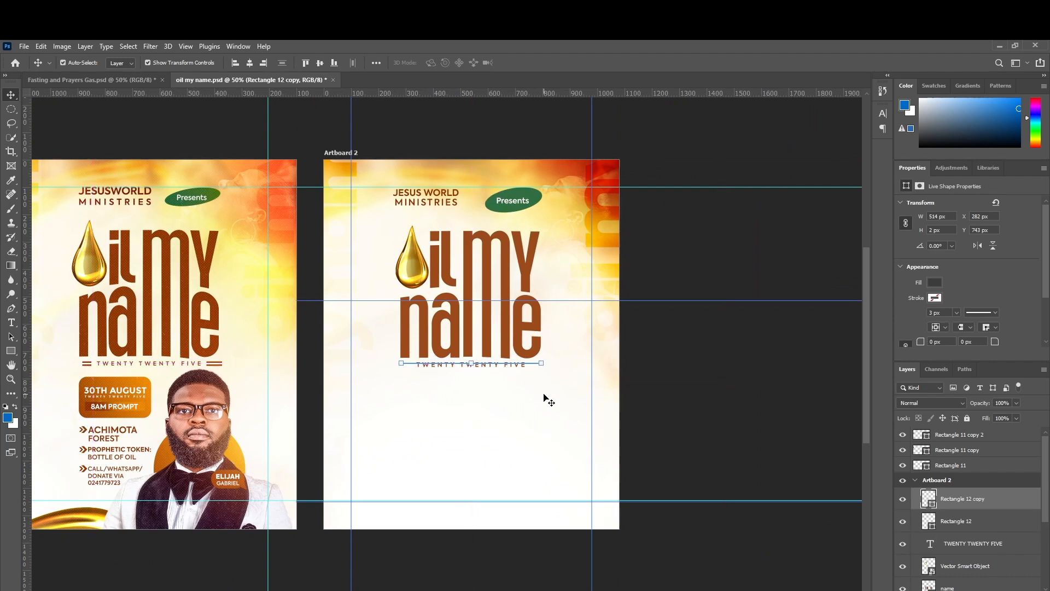
Space the two lines slightly apart and fill both with brown.
key(Down)
key(Down)
key(Down)
key(Down)
key(Down)
key(Down)
click(959, 521)
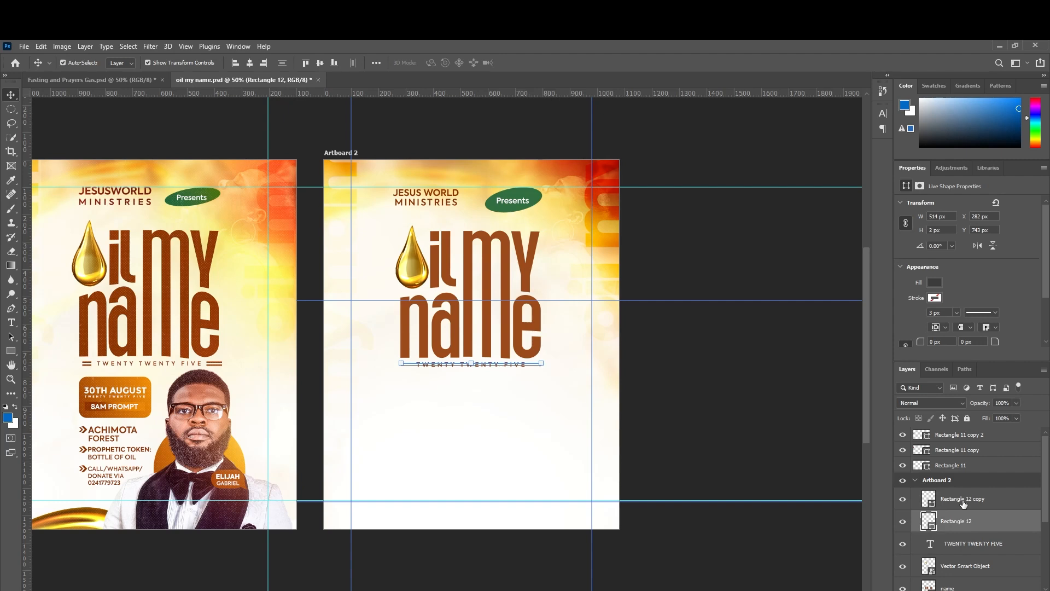
key(Down)
key(Down)
shift+click(964, 499)
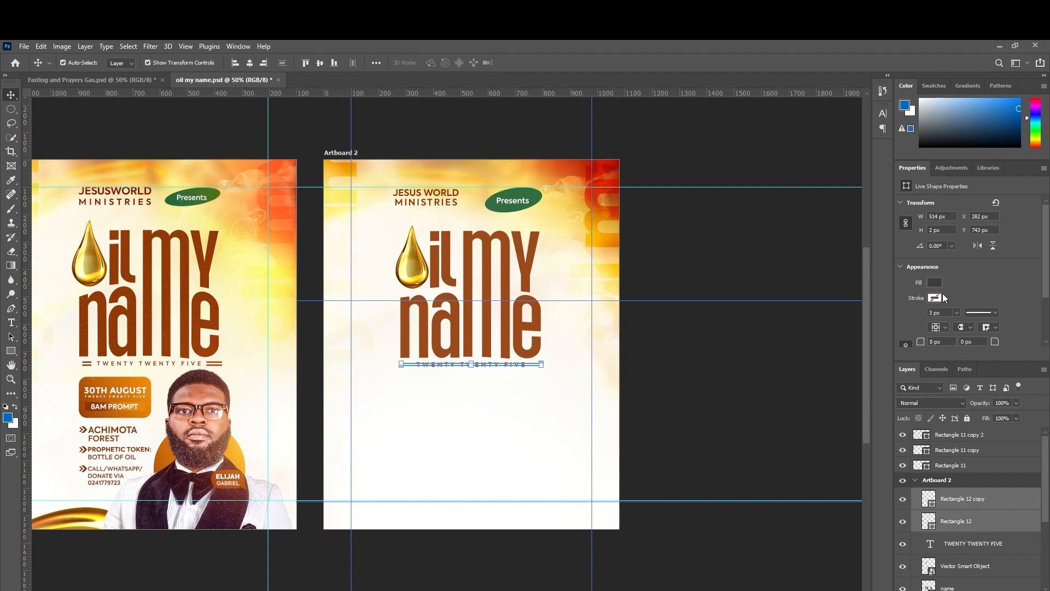
click(936, 283)
click(899, 340)
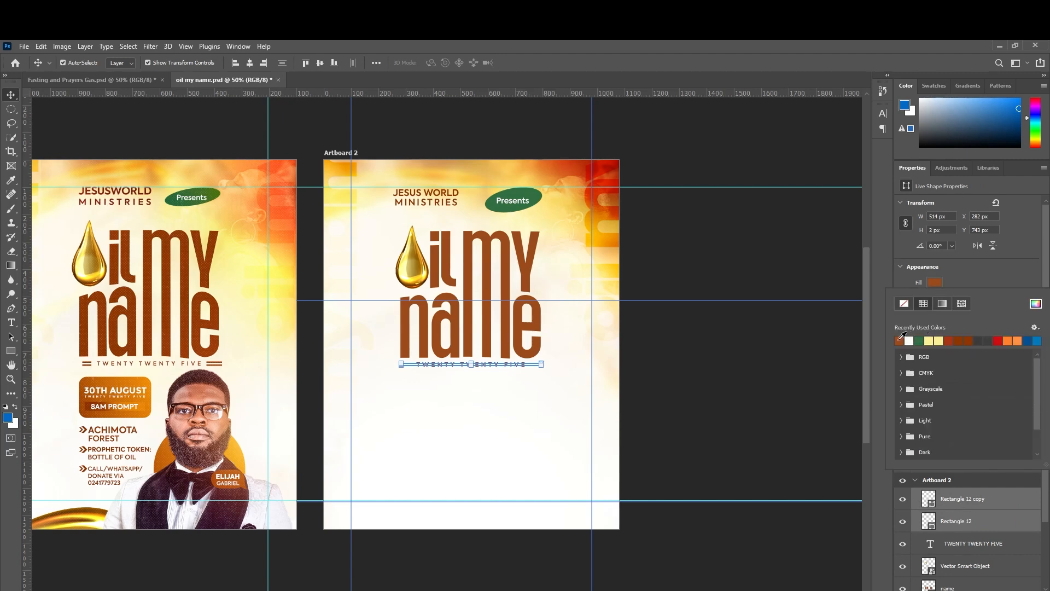
Merge the two lines into one shape and rasterize that layer.
right_click(983, 499)
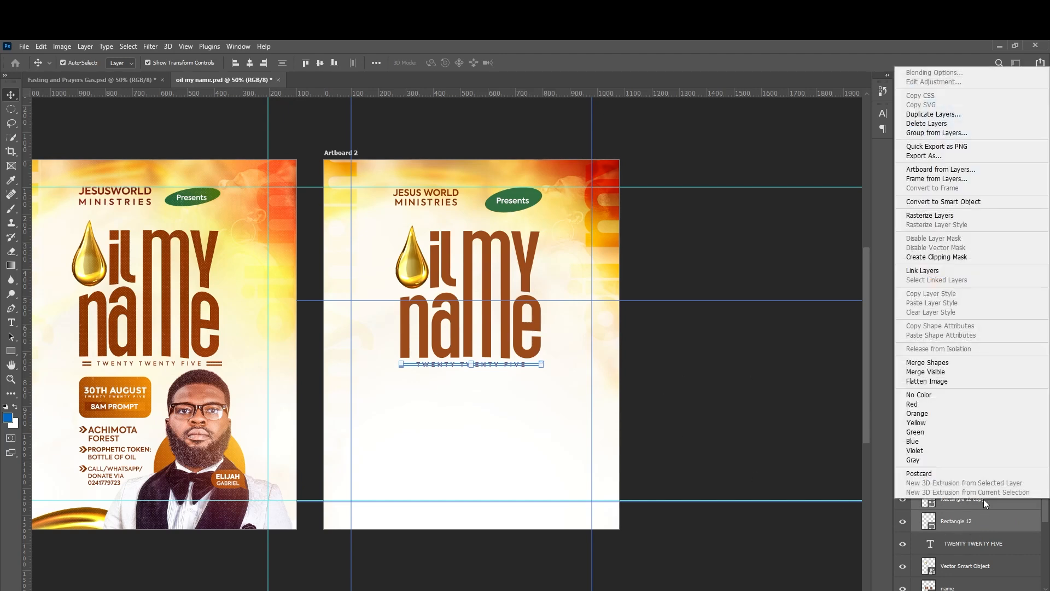
click(921, 363)
right_click(999, 497)
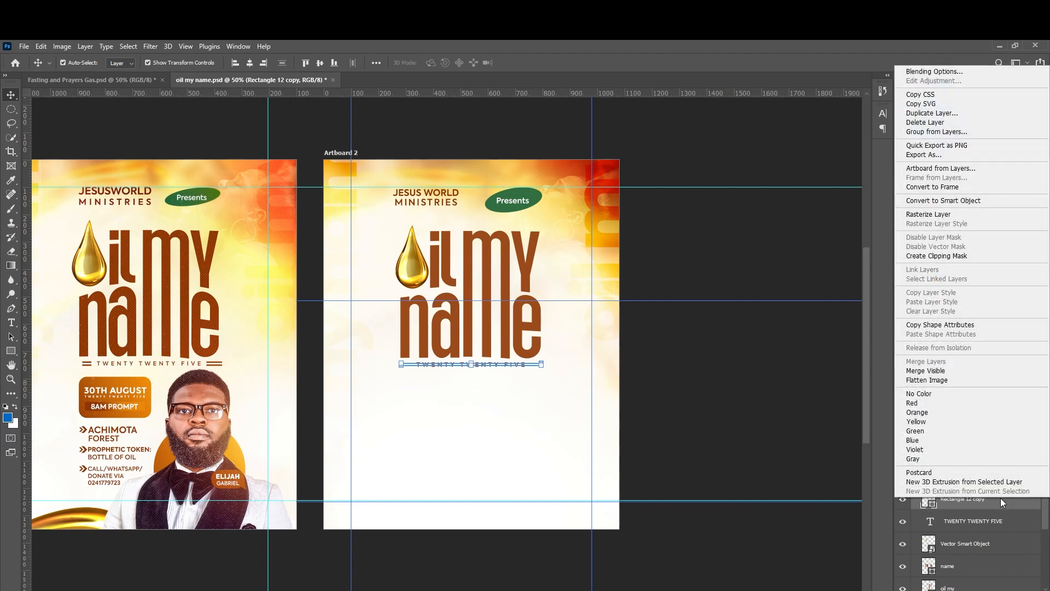
click(934, 215)
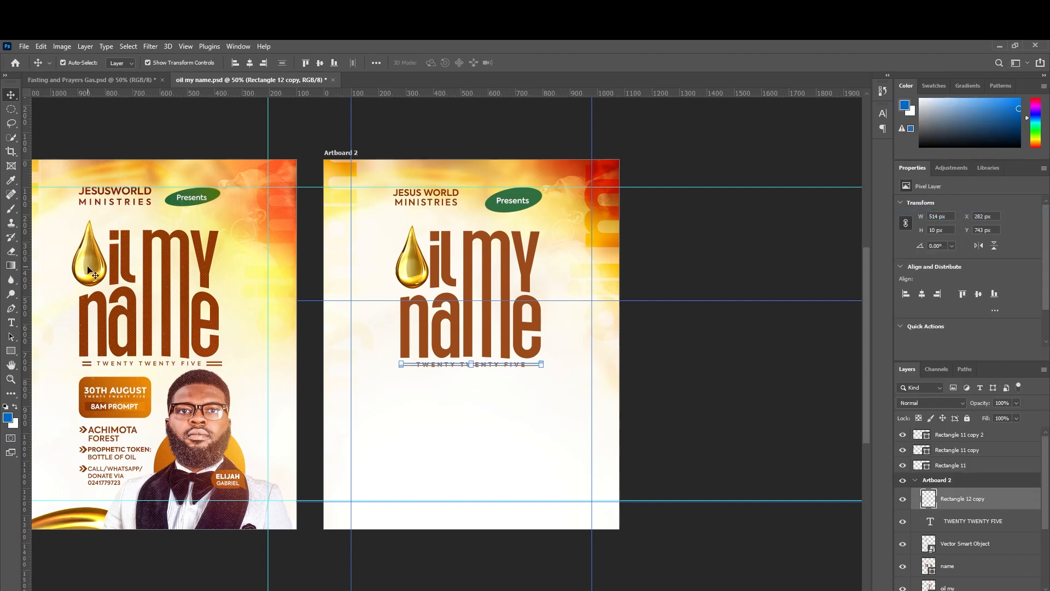
right_click(10, 112)
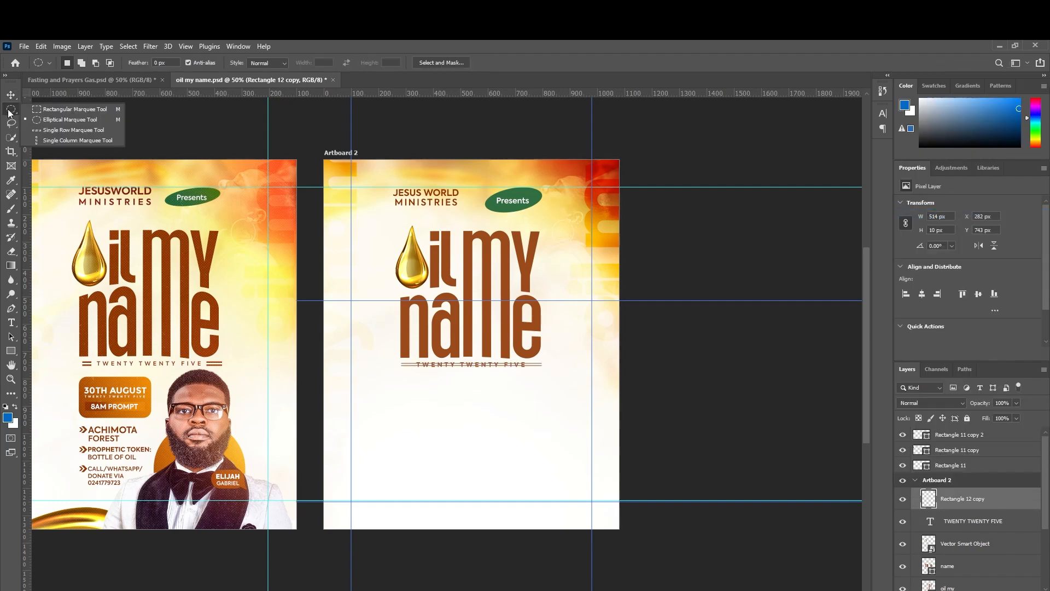
Clear the centre of the double rule around TWENTY TWENTY FIVE using a rectangular selection.
click(44, 110)
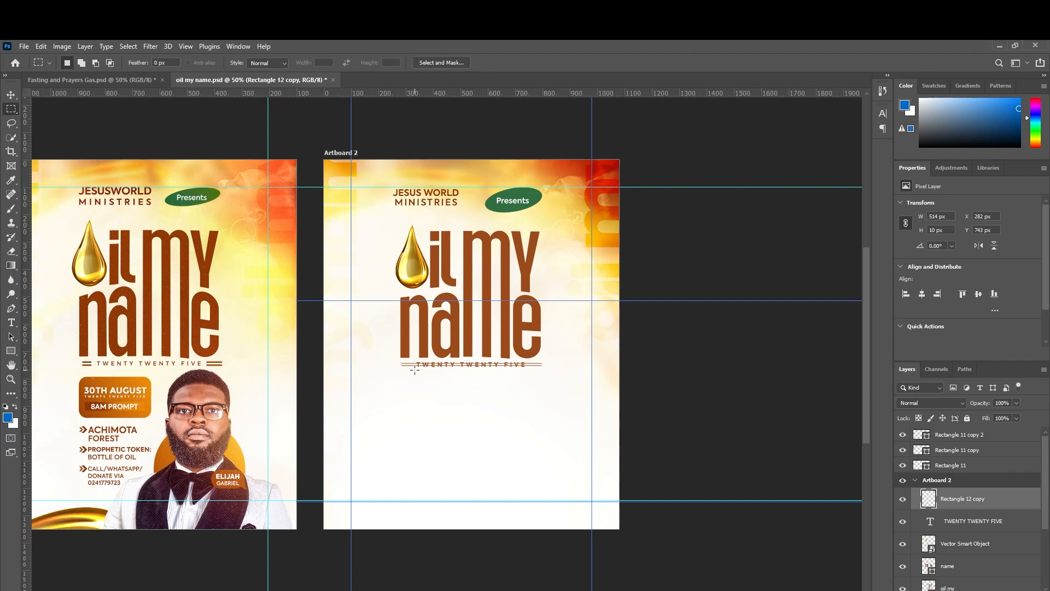
drag(411, 370, 528, 354)
key(Delete)
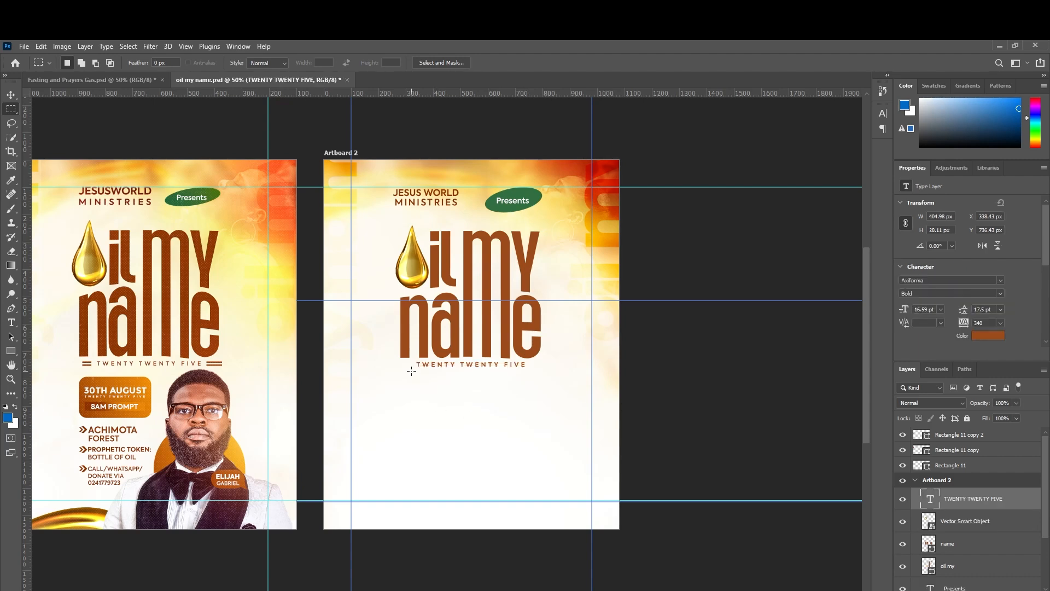
key(ctrl+z)
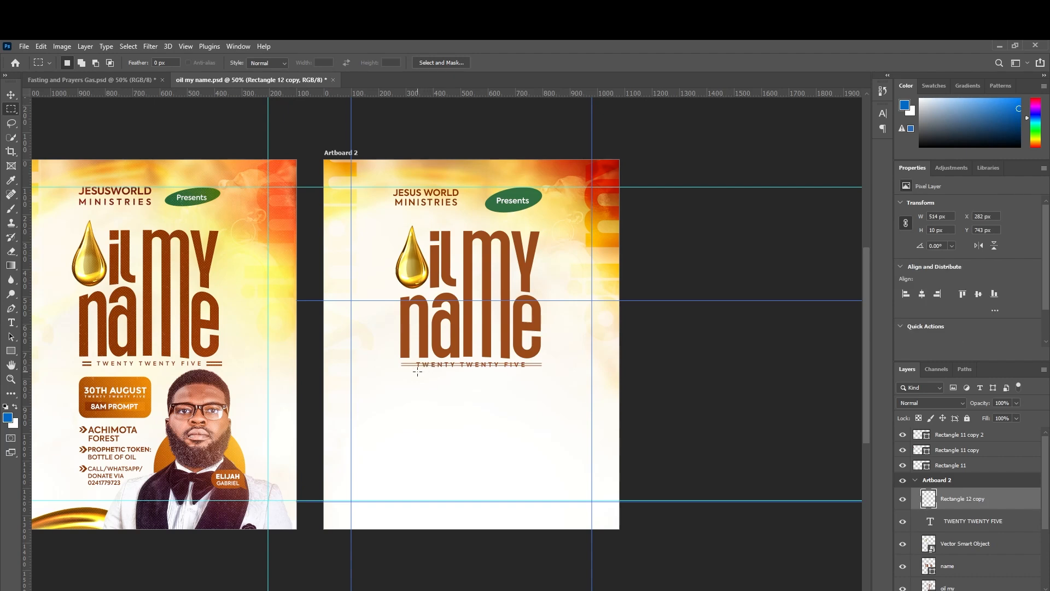
drag(414, 372, 527, 345)
key(Down)
key(Down)
key(Down)
key(Down)
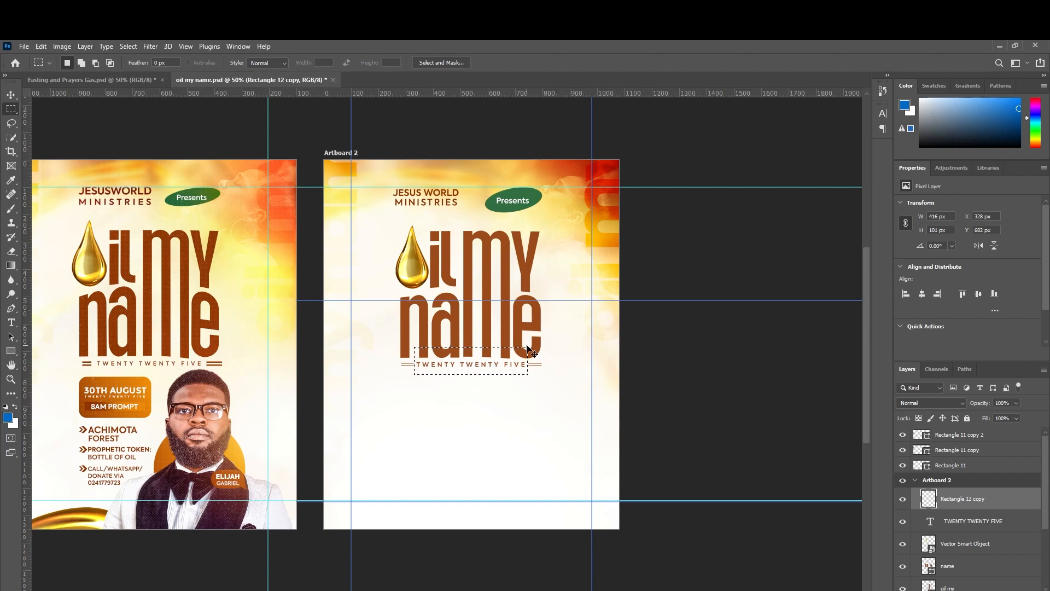
key(ctrl+d)
Group the layers from Rectangle 12 copy down to 'oil my' together.
click(11, 94)
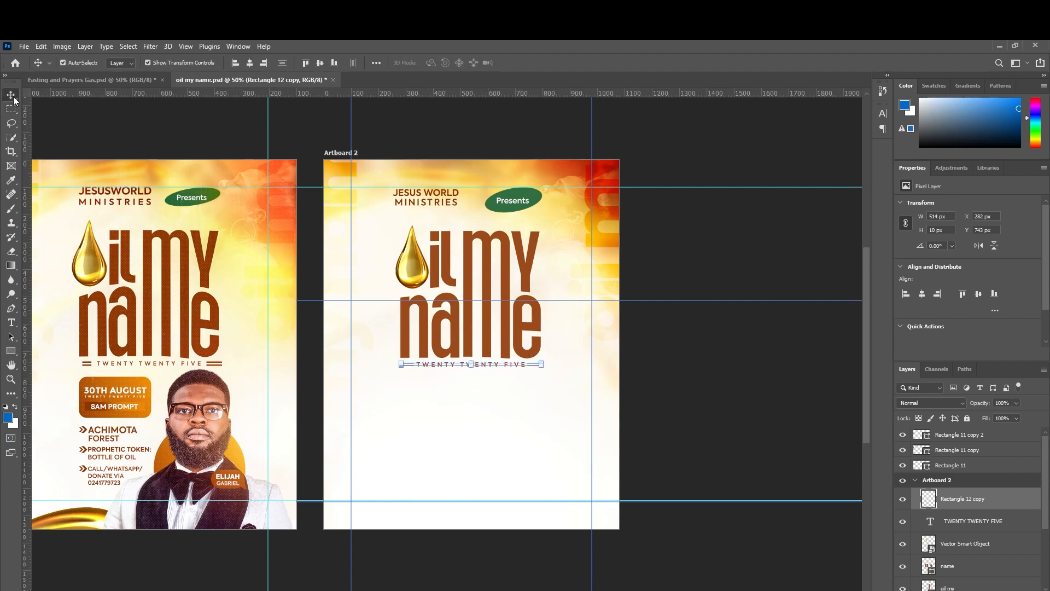
click(656, 372)
scroll(520, 413, up, 1)
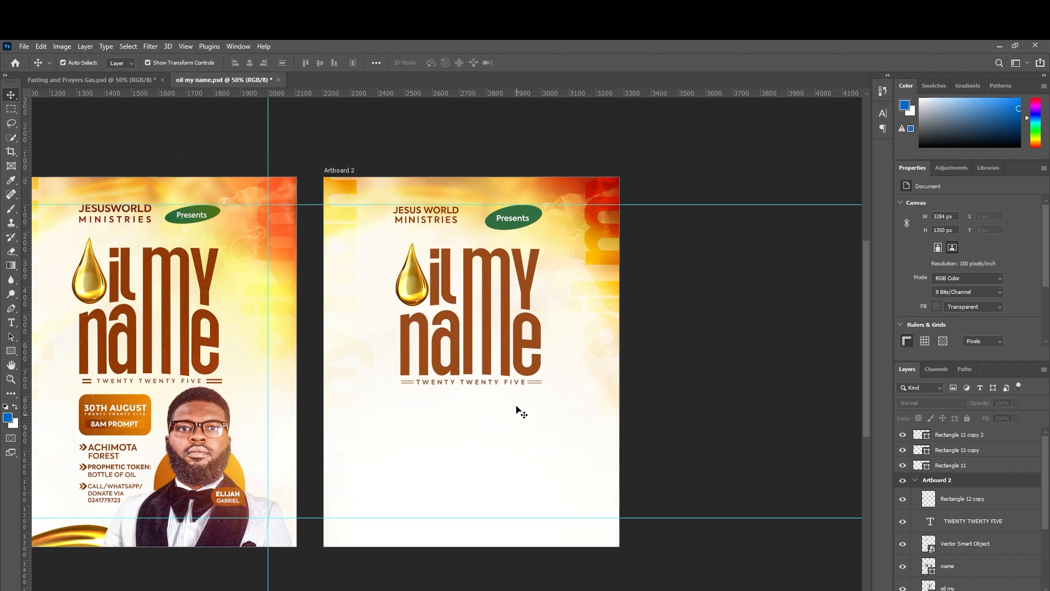
drag(520, 413, 617, 404)
click(952, 499)
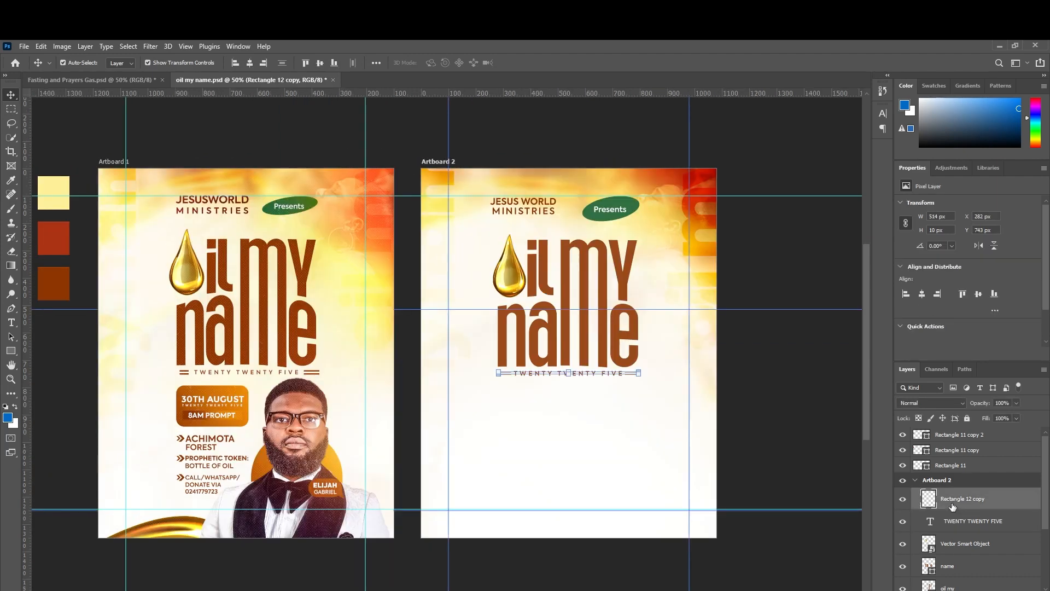
scroll(954, 509, down, 3)
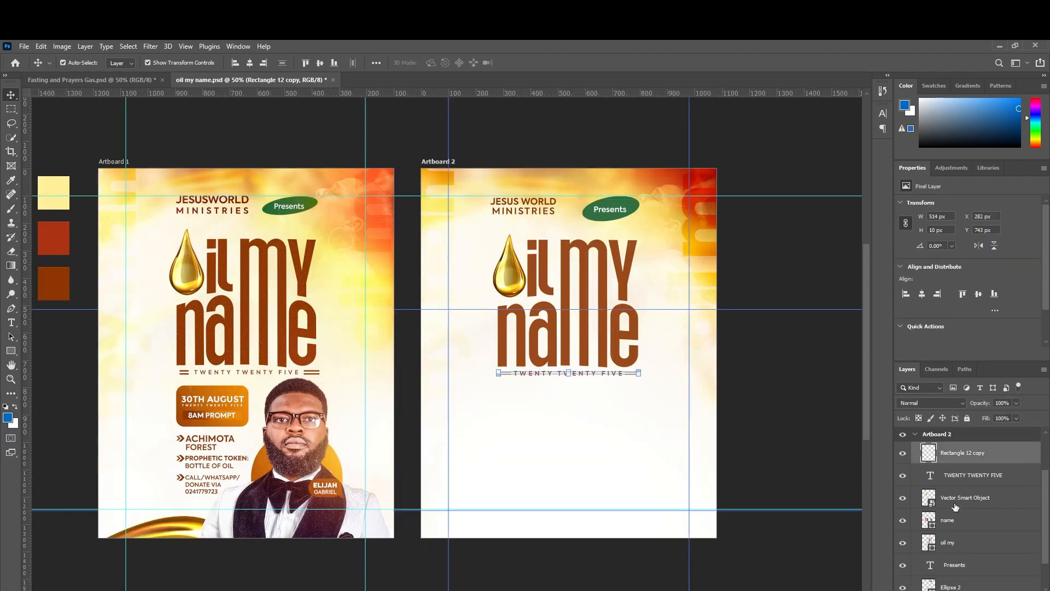
shift+click(965, 534)
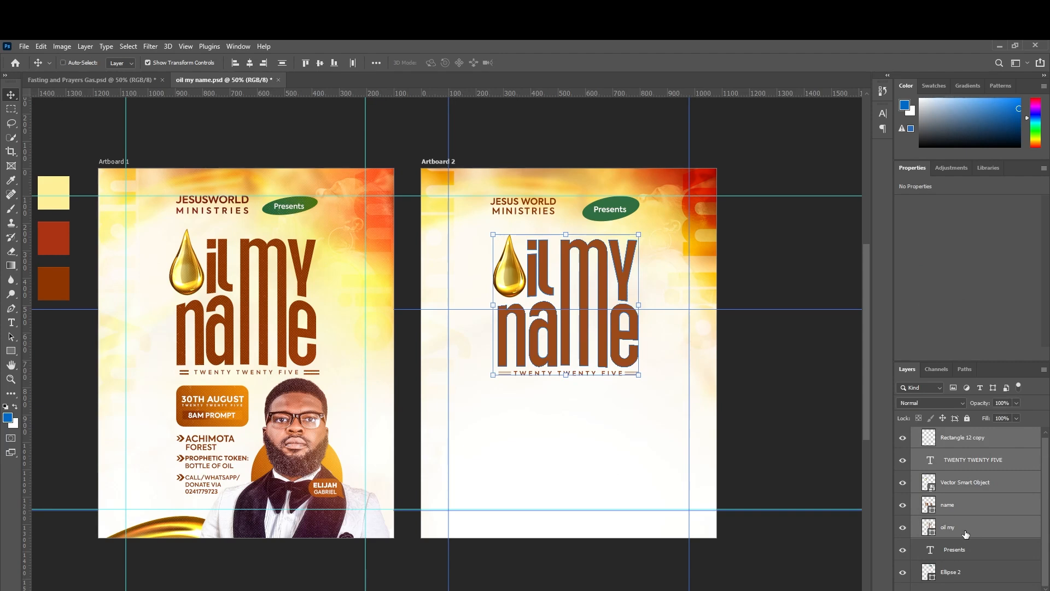
key(ctrl+g)
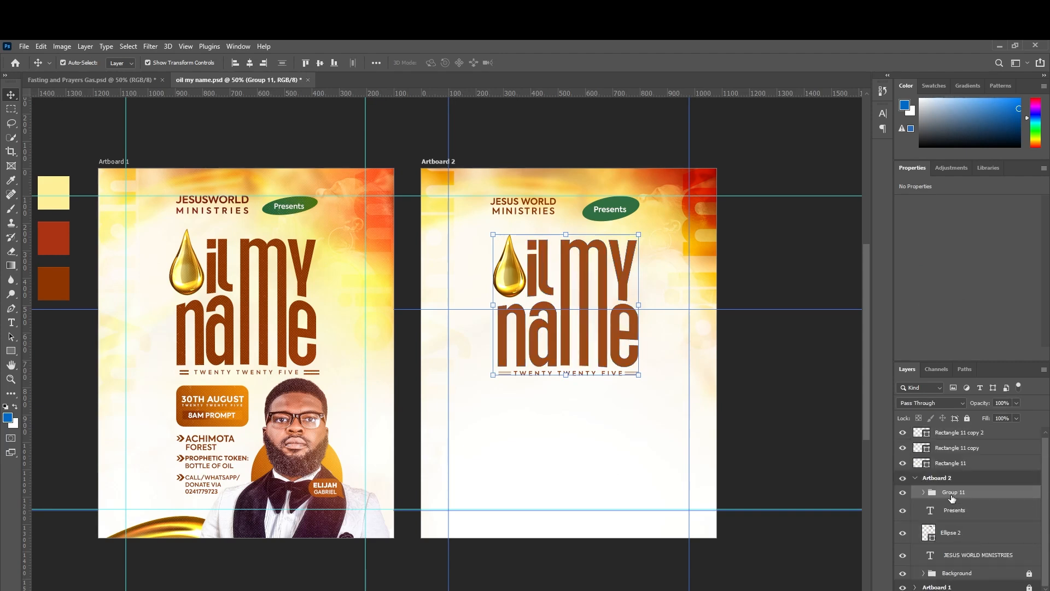
Rename the new title group to 'oIL MY NAME'.
double_click(951, 495)
text(oiL MY NAME)
key(Return)
Group the Presents badge and JESUS WORLD MINISTRIES layers and name it 'MINISTRY'S NAME'.
click(956, 510)
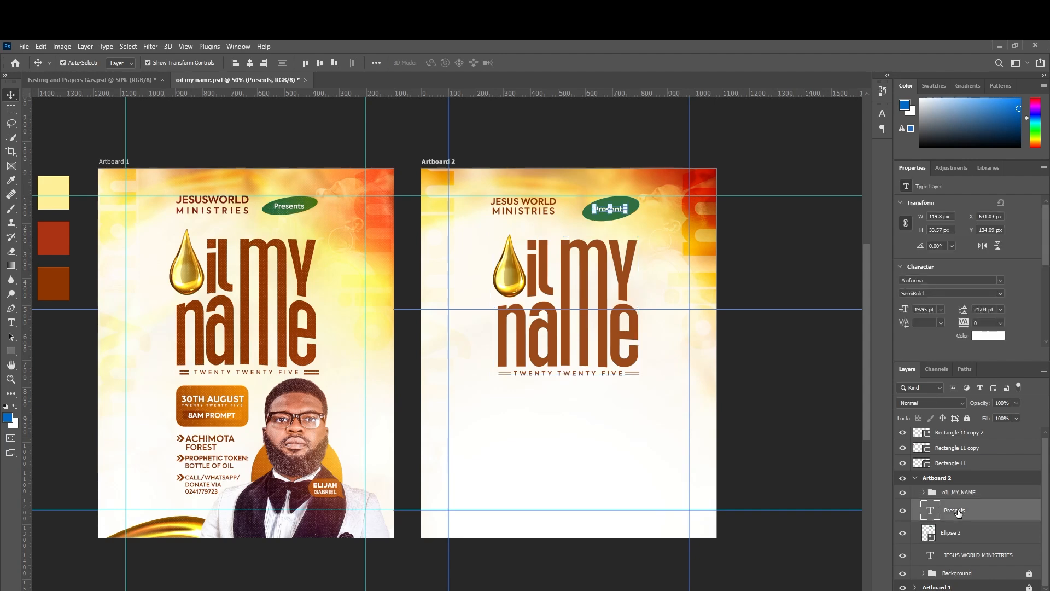
shift+click(973, 559)
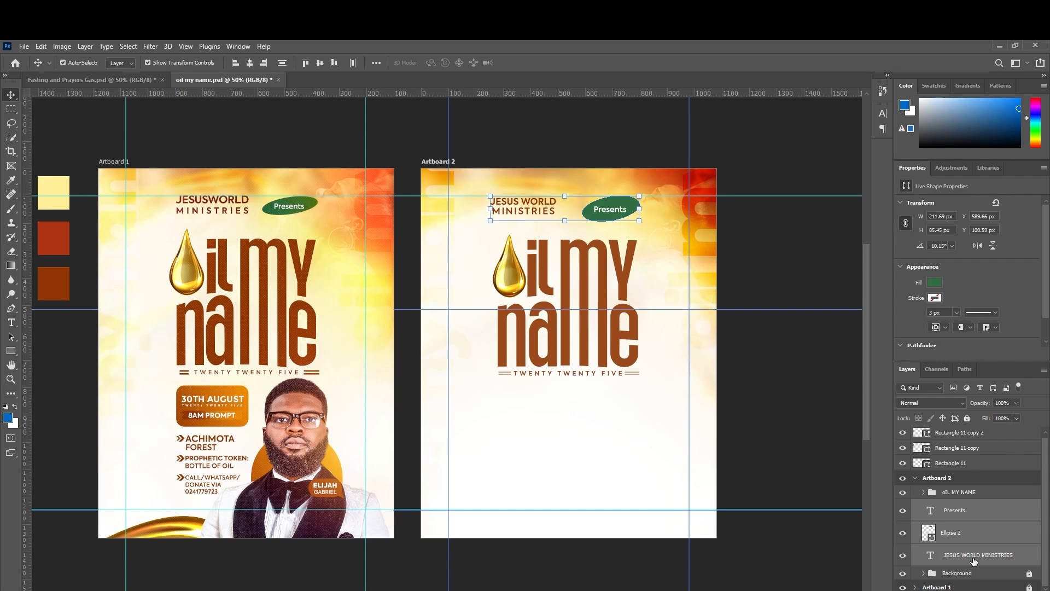
key(ctrl+g)
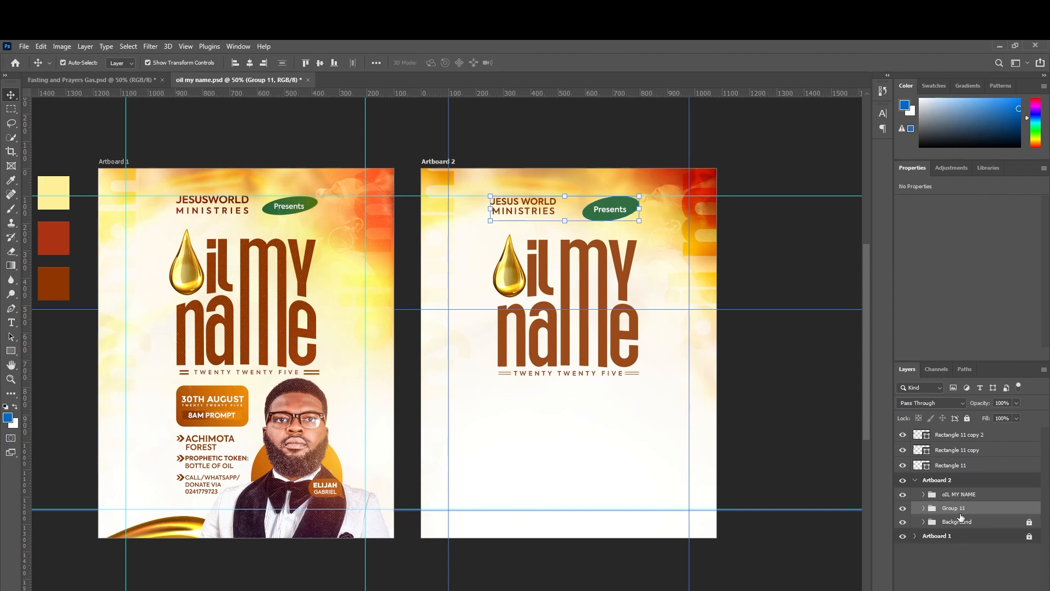
double_click(960, 508)
text(mINISTRY'S NAME)
key(BackSpace)
text(M)
click(999, 509)
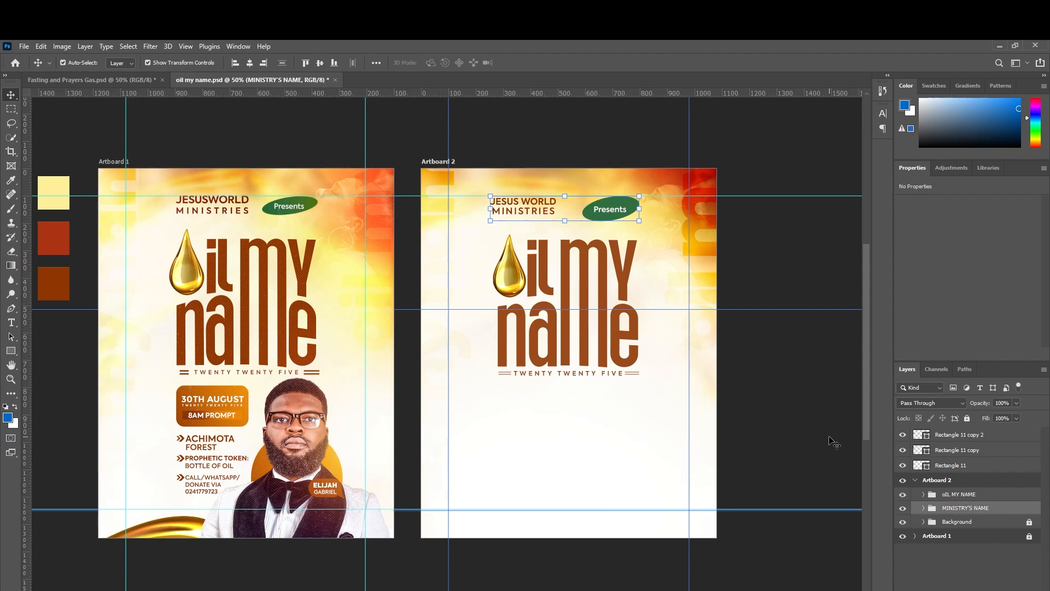
Place the 3DL_2268-Photoroom portrait onto Artboard 2 below the title.
scroll(816, 429, up, 1)
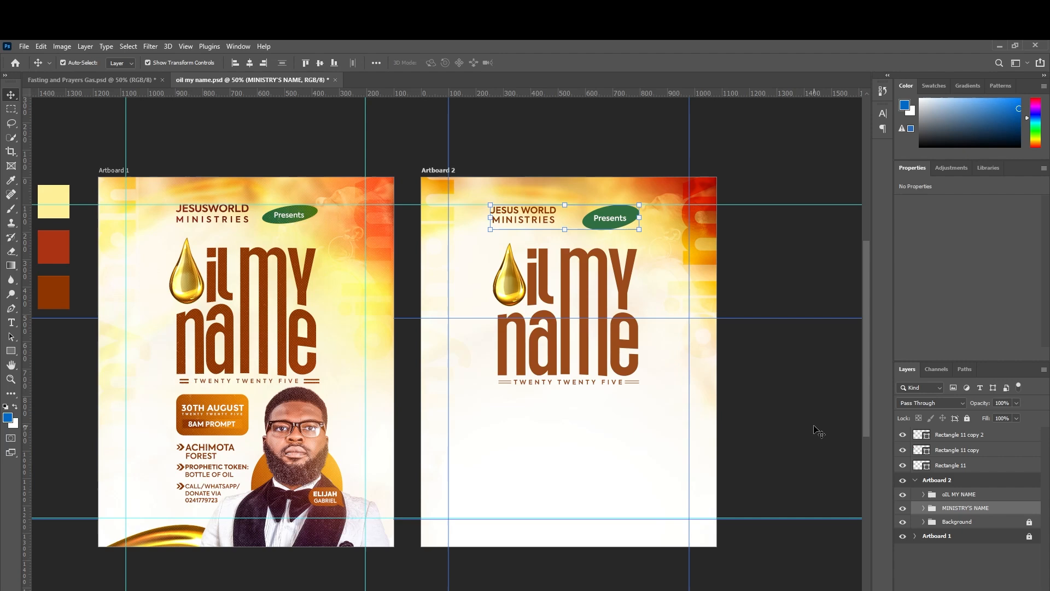
click(763, 389)
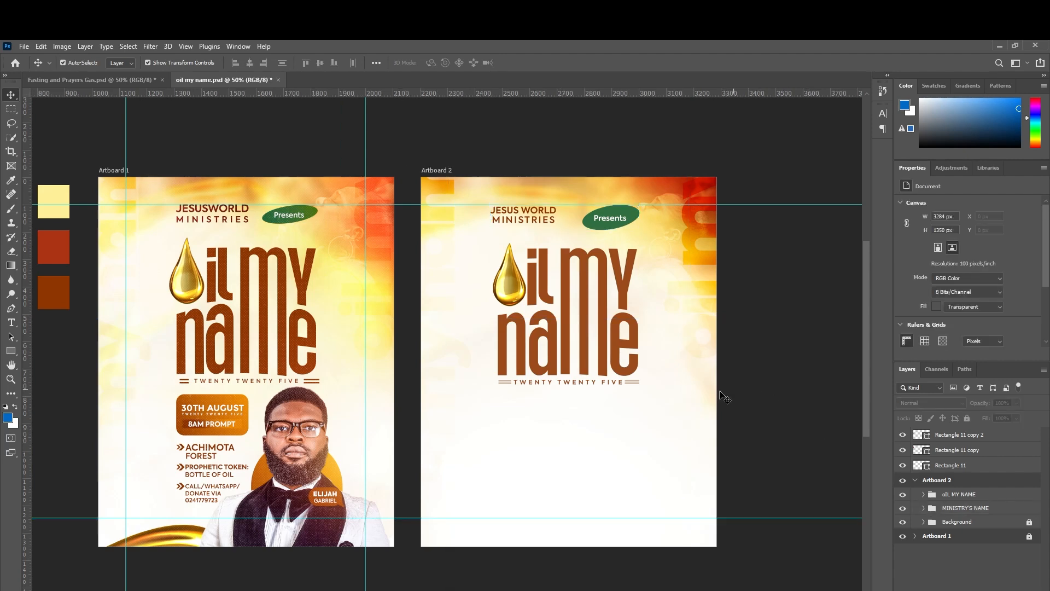
scroll(505, 402, down, 5)
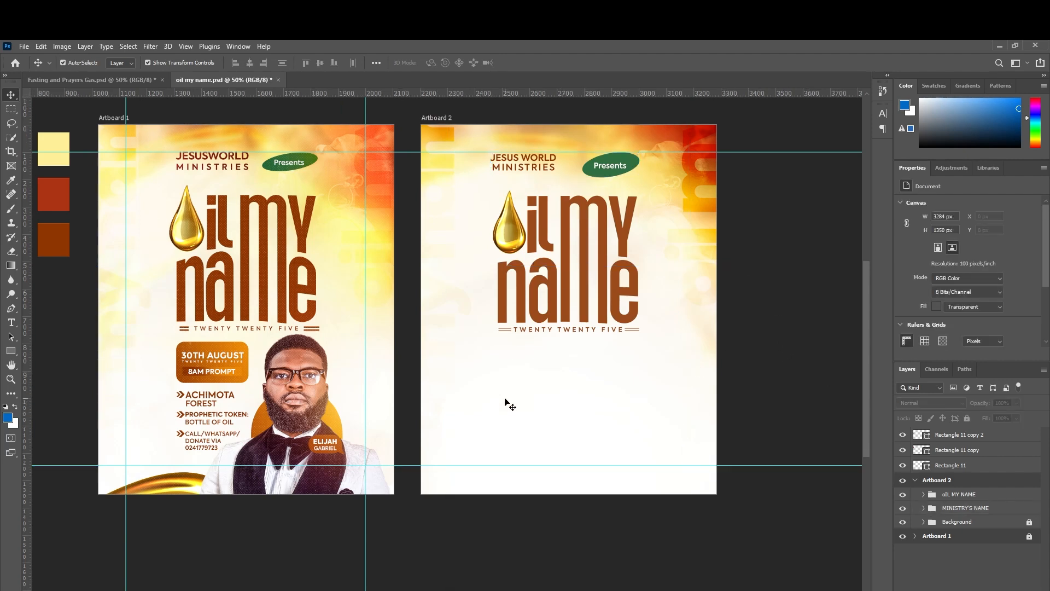
scroll(359, 382, up, 2)
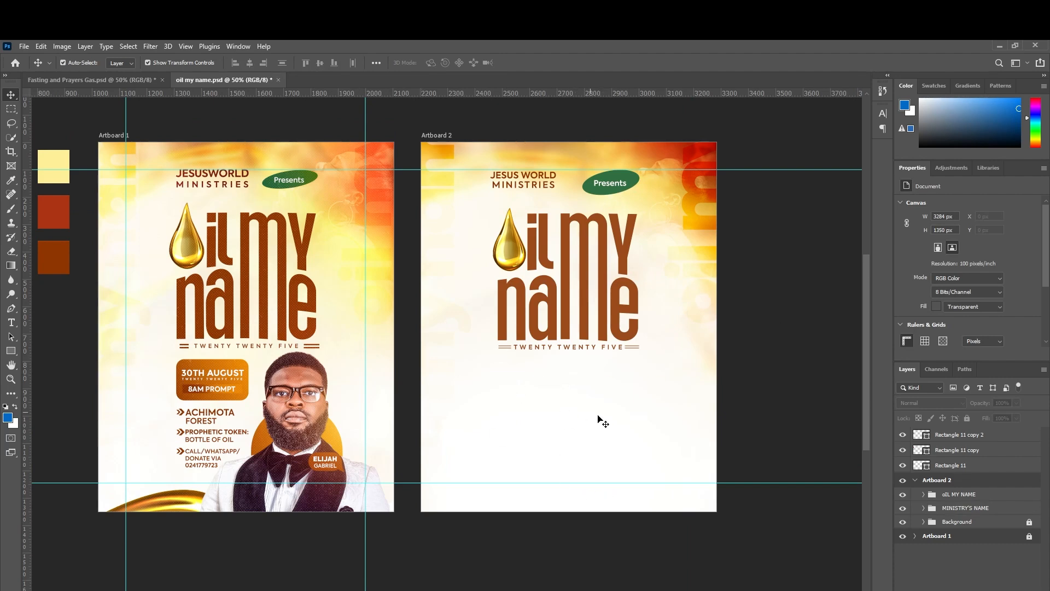
scroll(602, 422, down, 3)
click(595, 368)
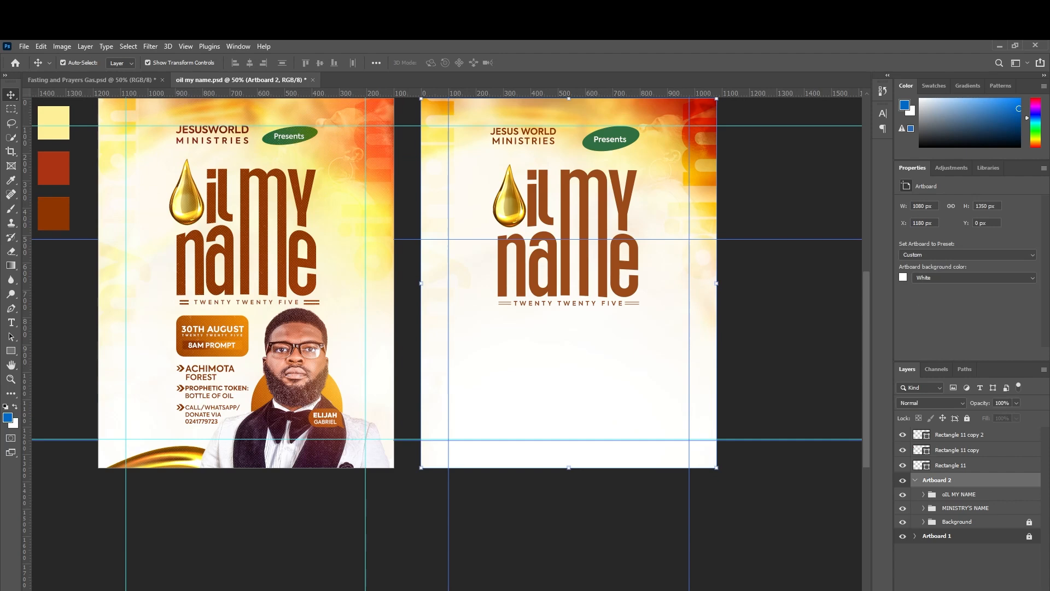
drag(570, 323, 576, 373)
drag(583, 176, 565, 367)
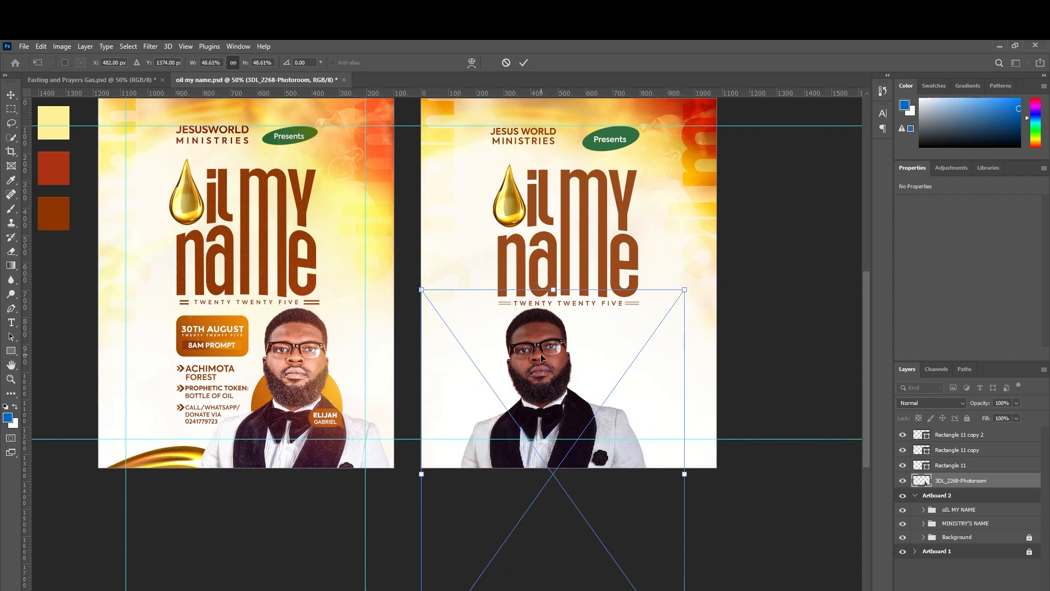
key(Return)
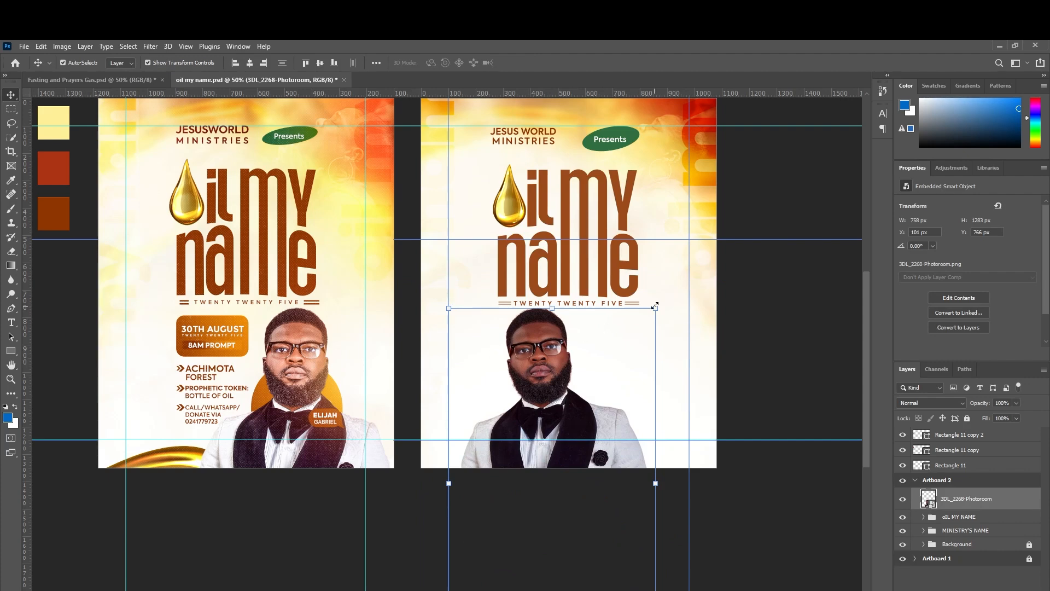
Tilt the portrait 7.42°, enlarge it slightly, shift it right, and duplicate it.
drag(665, 301, 713, 305)
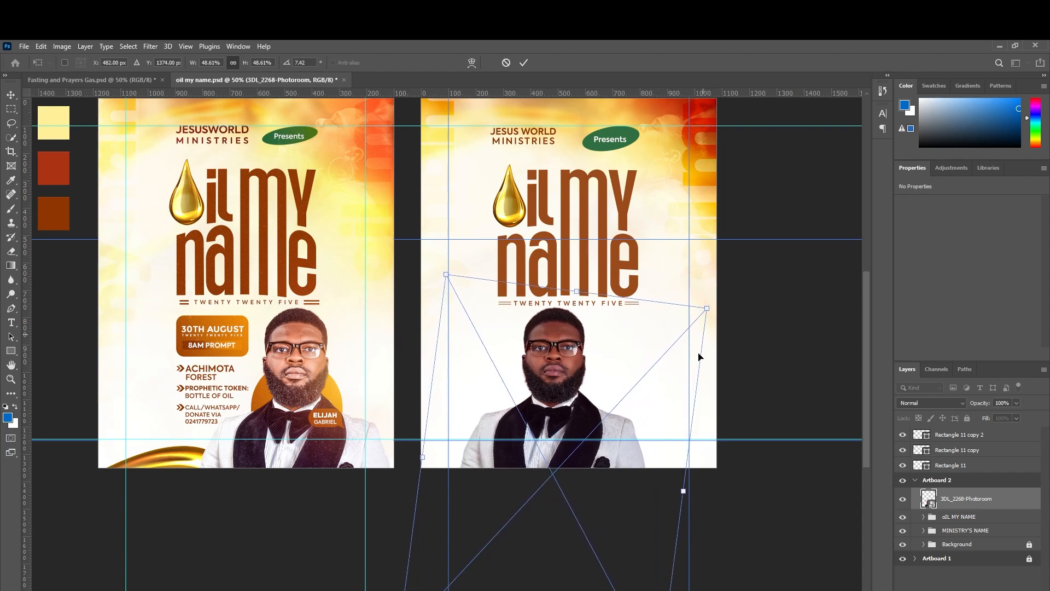
drag(682, 489, 689, 491)
drag(579, 386, 638, 372)
key(Return)
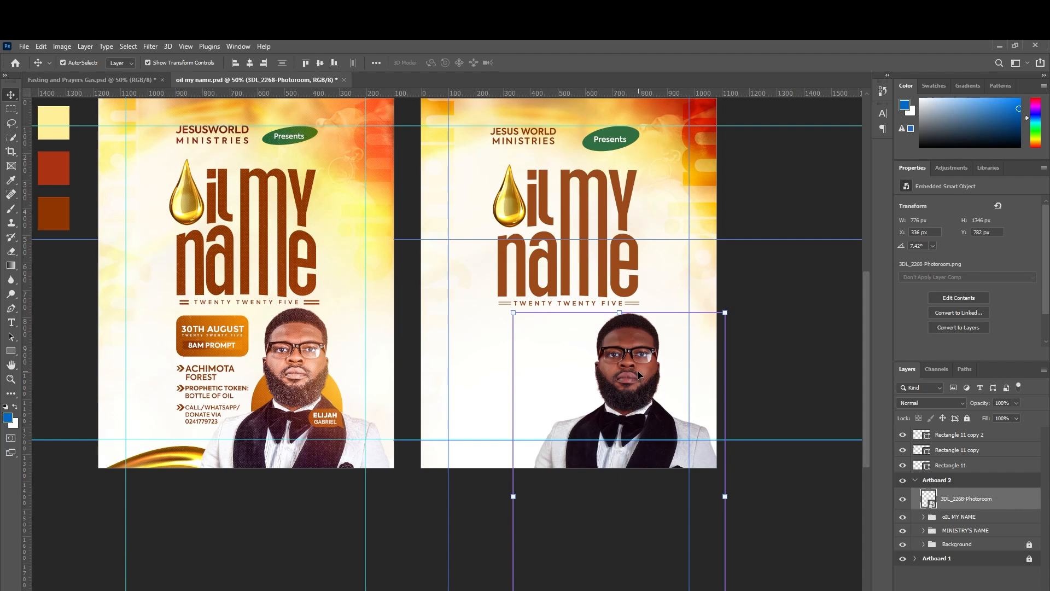
key(ctrl+j)
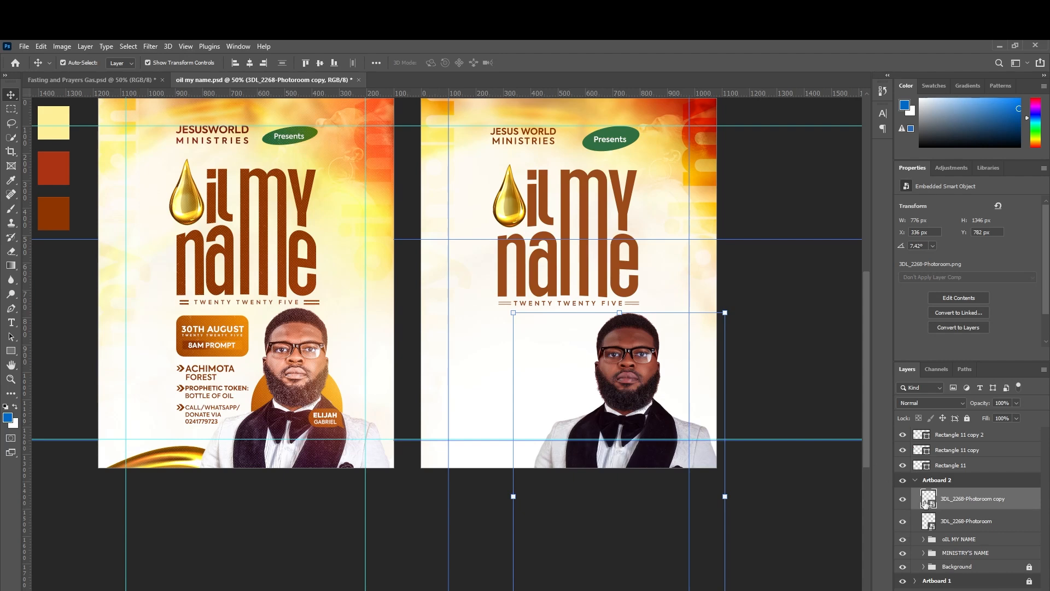
Open Camera Raw on the photo copy and expand its Color Mixer, framing the face.
click(151, 47)
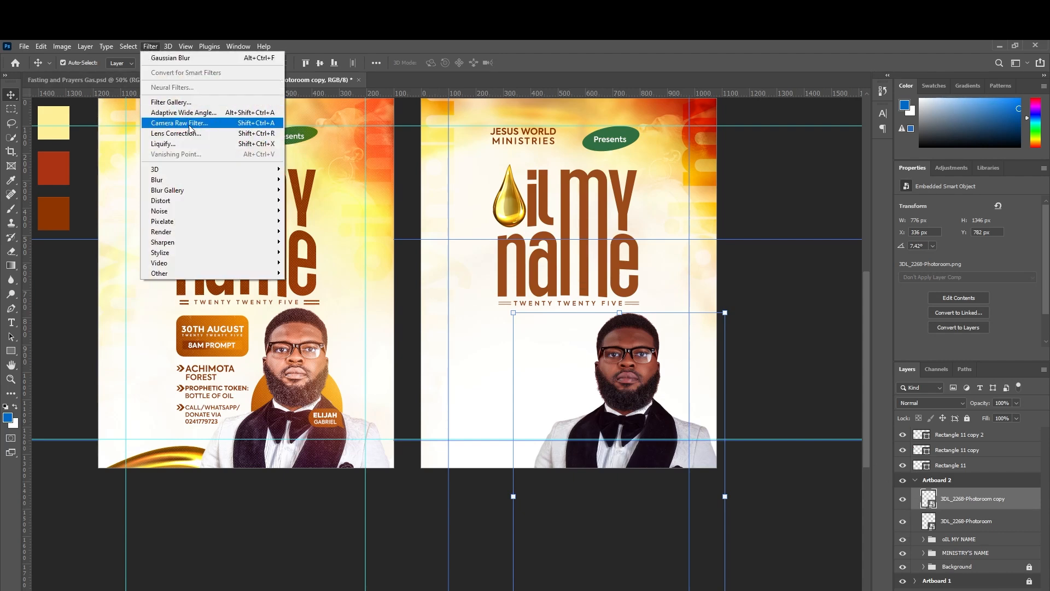
click(189, 124)
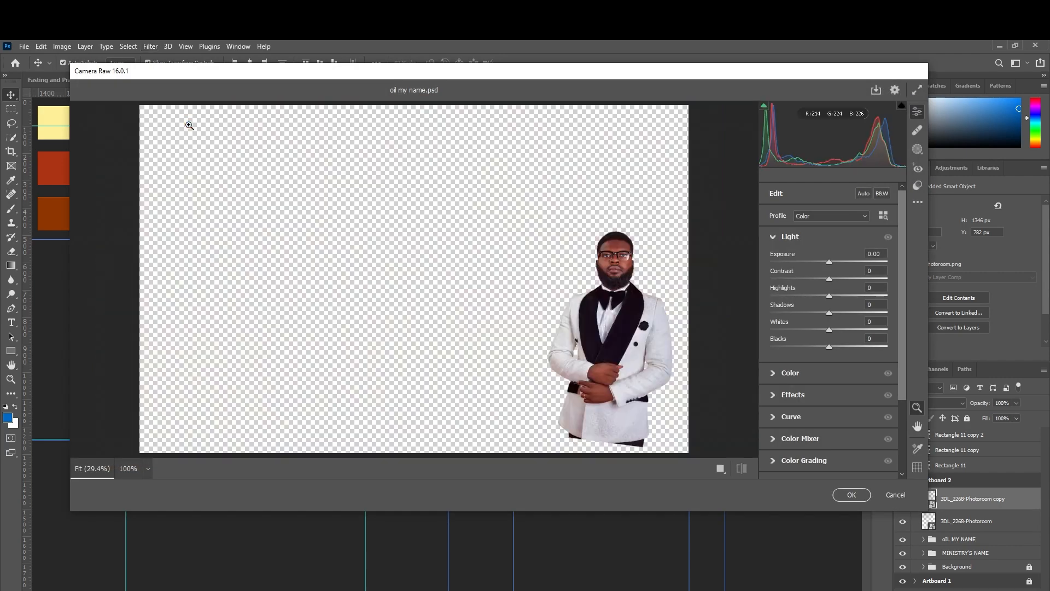
drag(678, 284, 725, 298)
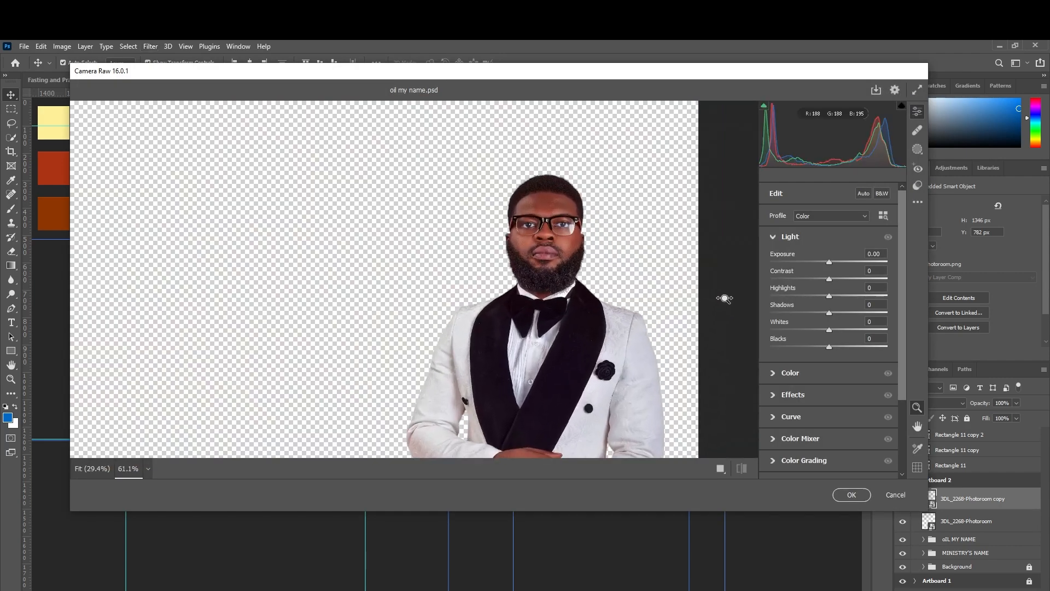
scroll(611, 291, down, 2)
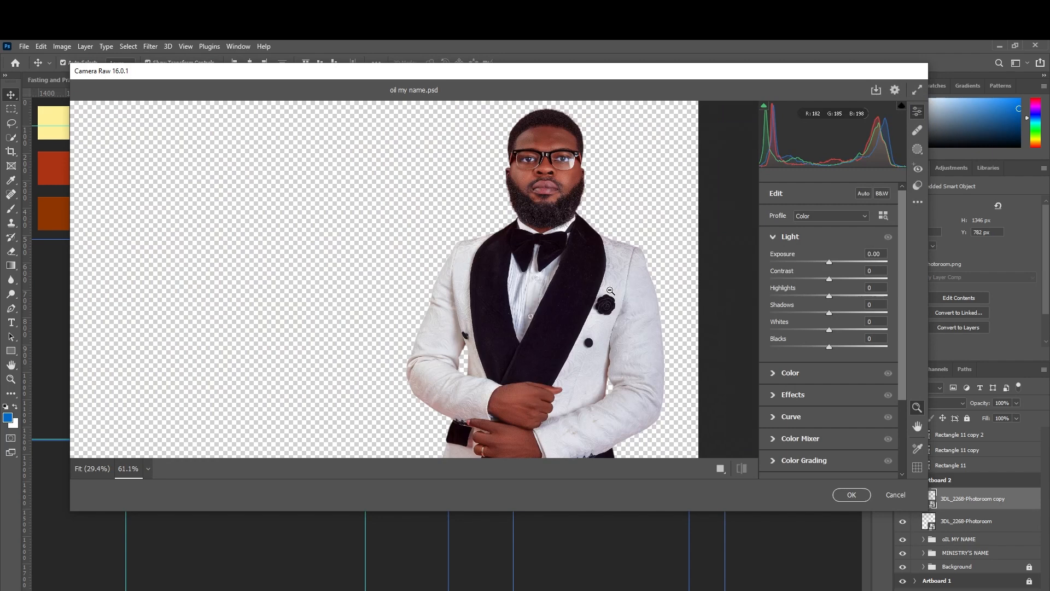
scroll(602, 291, up, 1)
scroll(595, 268, up, 1)
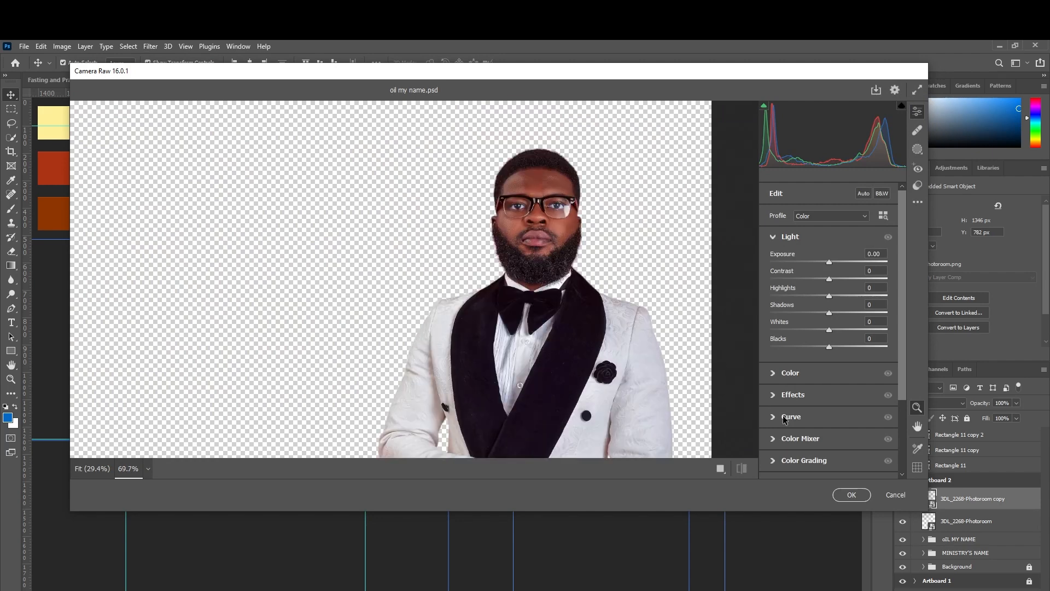
scroll(785, 416, down, 3)
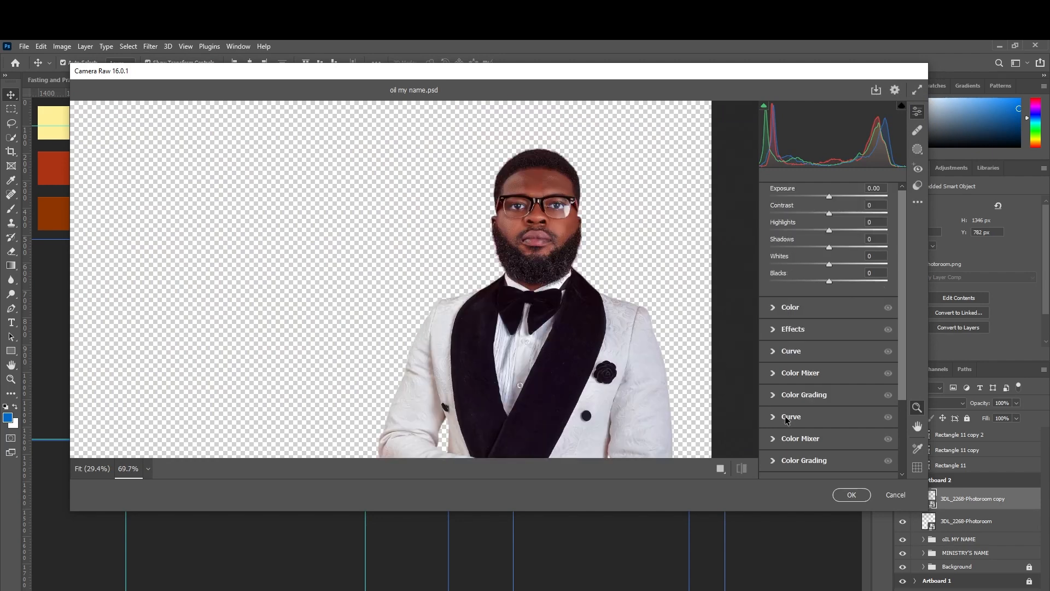
click(772, 373)
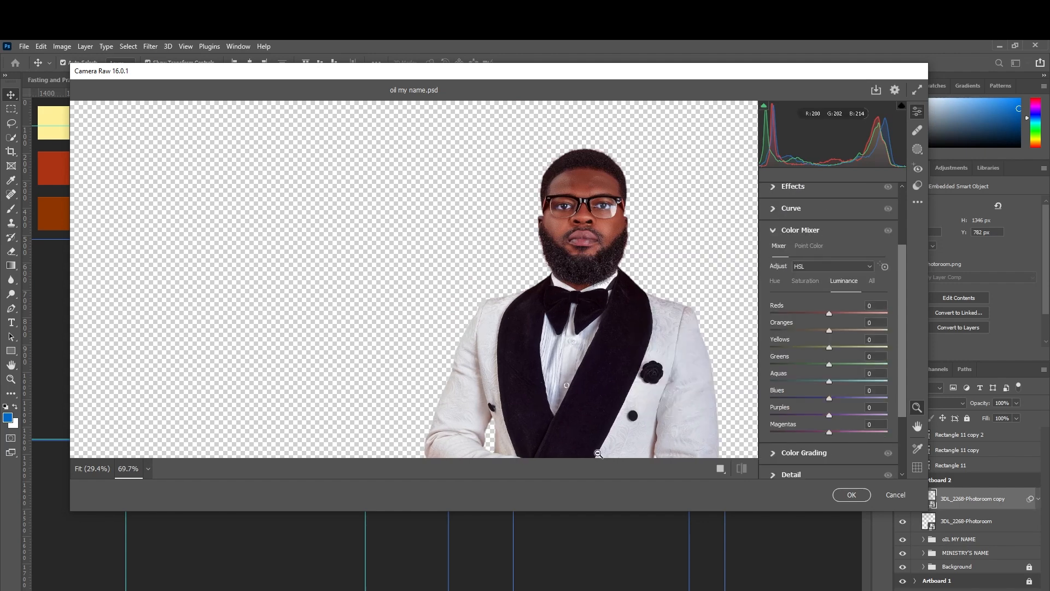
scroll(612, 317, up, 4)
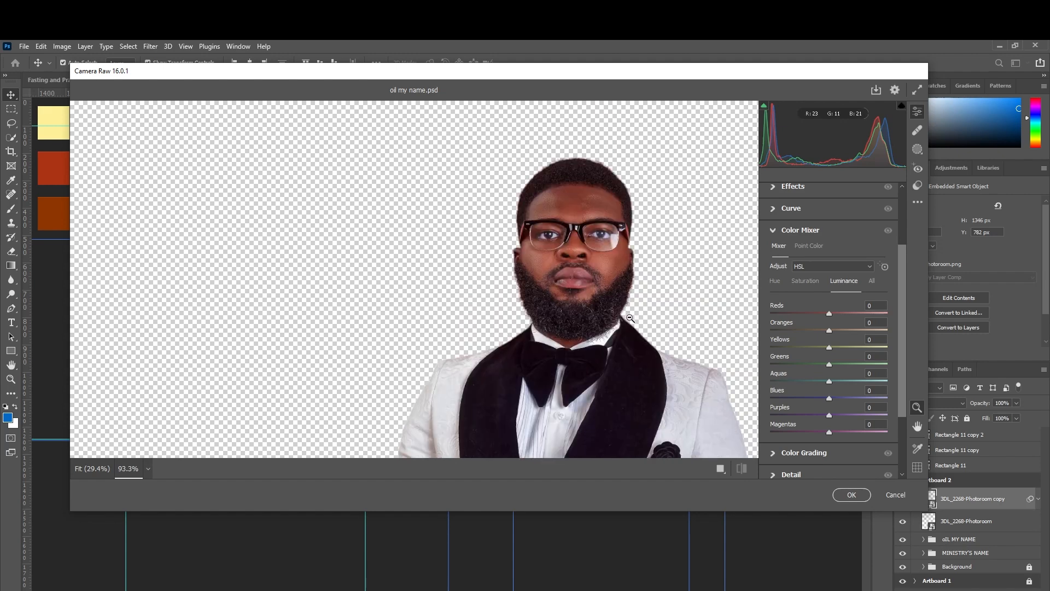
drag(829, 329, 856, 313)
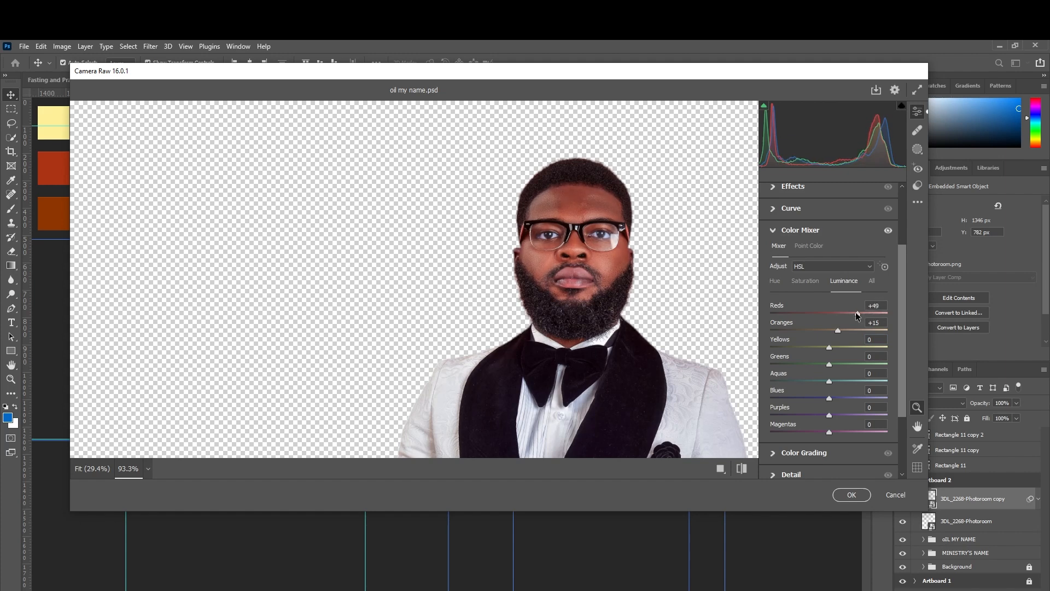
Tweak the orange hue, set Oranges saturation to +15, and collapse the Color Mixer.
click(781, 284)
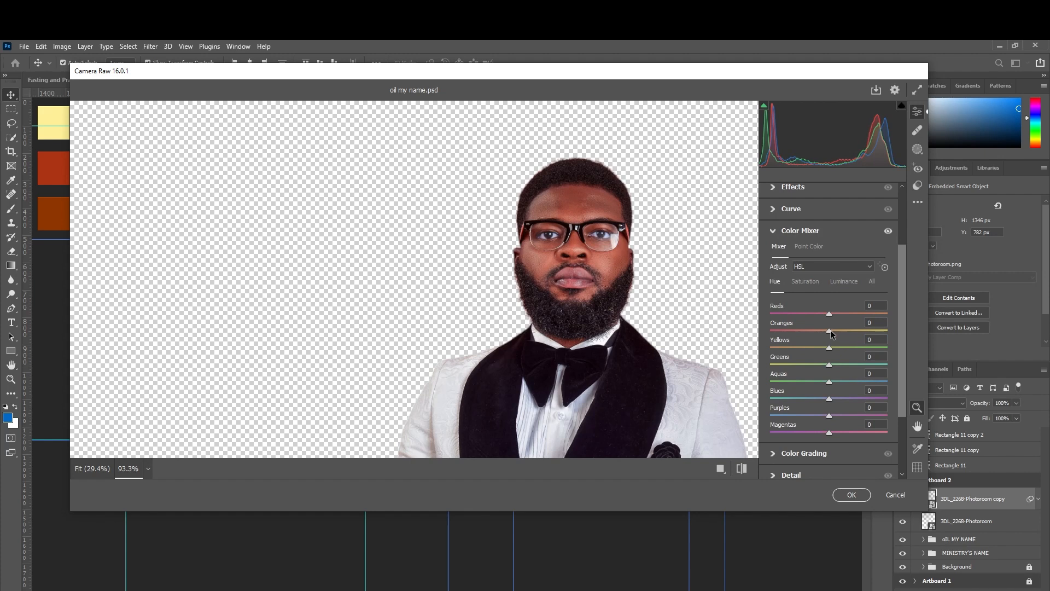
mouse_move(830, 331)
mouse_down()
mouse_move(848, 331)
mouse_move(835, 335)
mouse_move(837, 315)
mouse_up()
click(851, 285)
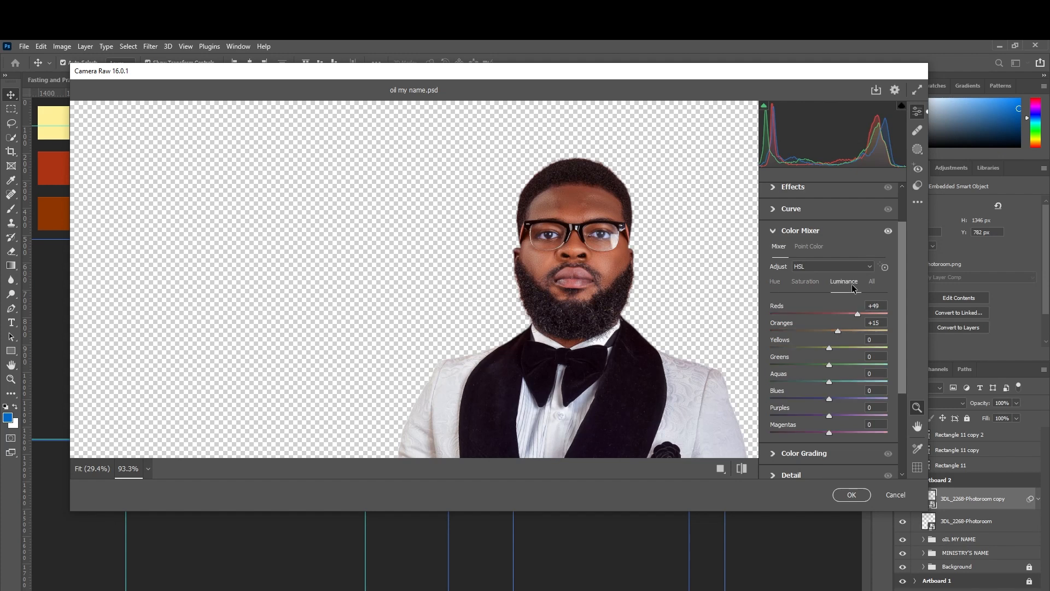
click(809, 282)
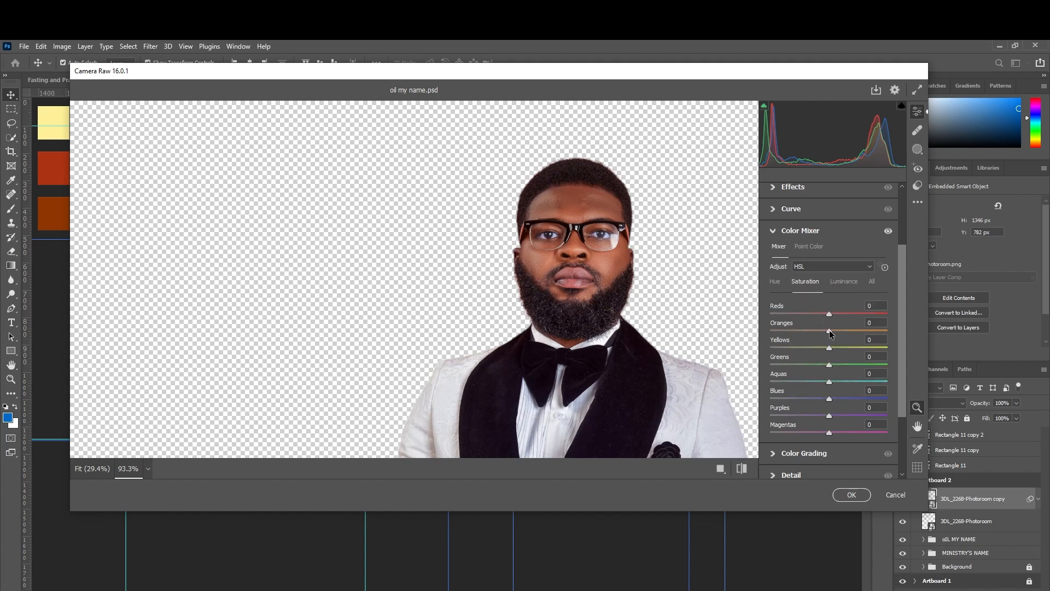
mouse_move(825, 329)
mouse_down()
mouse_move(844, 332)
mouse_move(836, 334)
mouse_up()
click(837, 340)
click(773, 232)
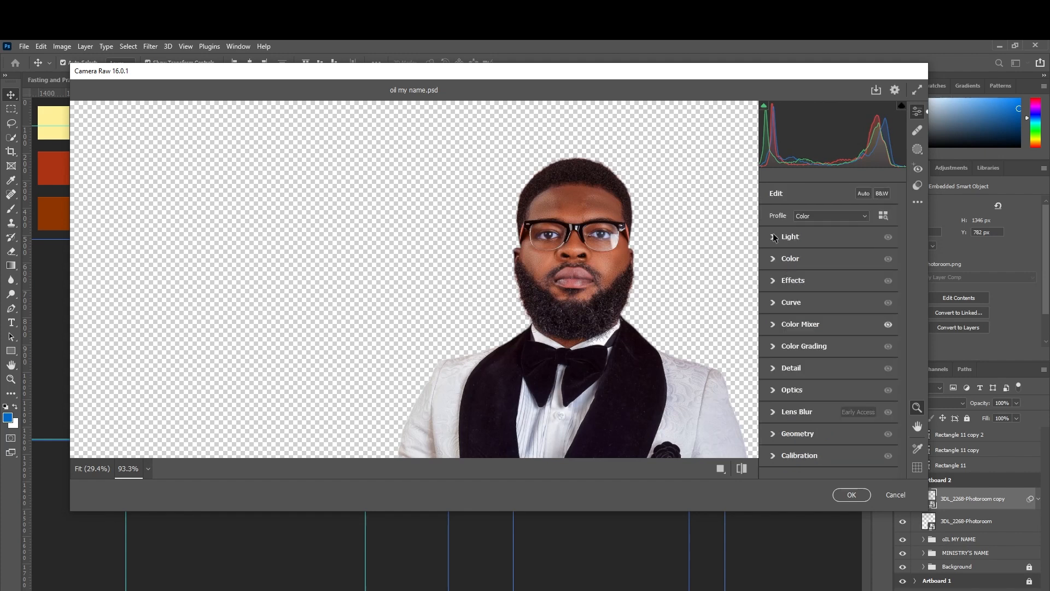
Lift the portrait's Shadows to +55 in Camera Raw's Light panel.
click(773, 237)
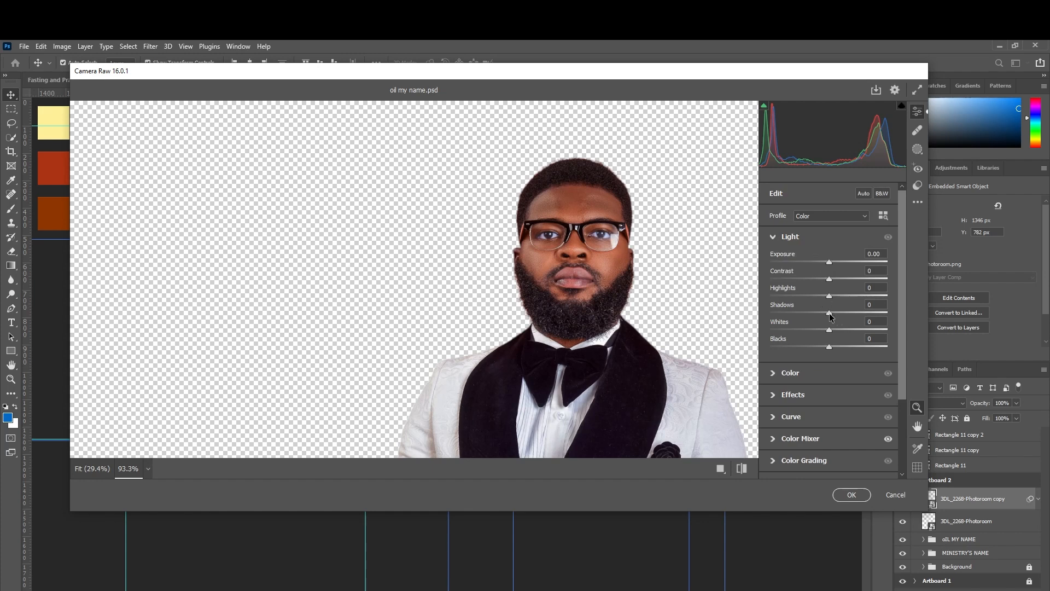
drag(830, 316, 839, 346)
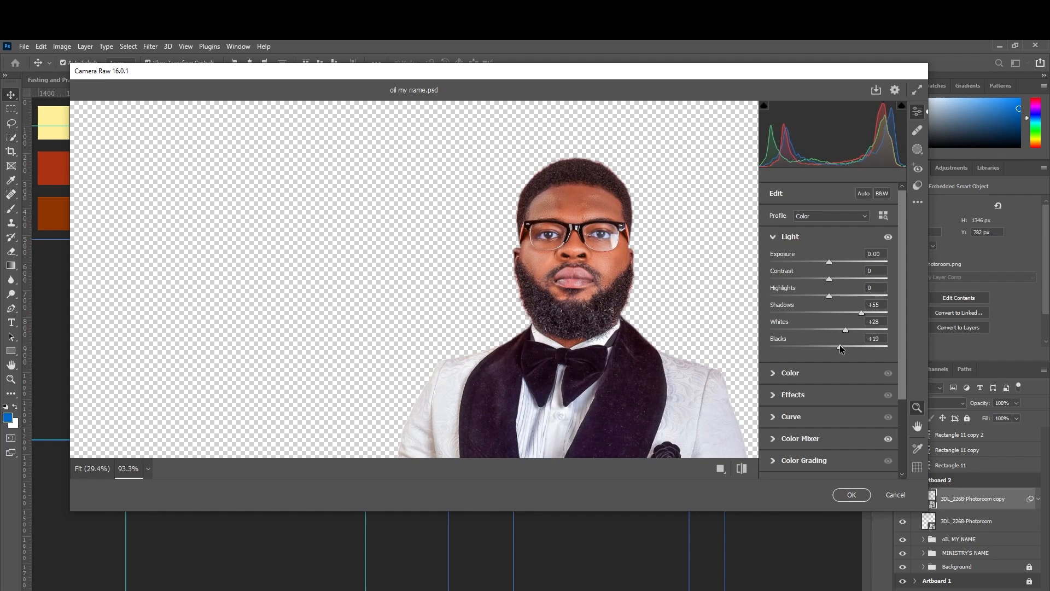
scroll(829, 323, down, 3)
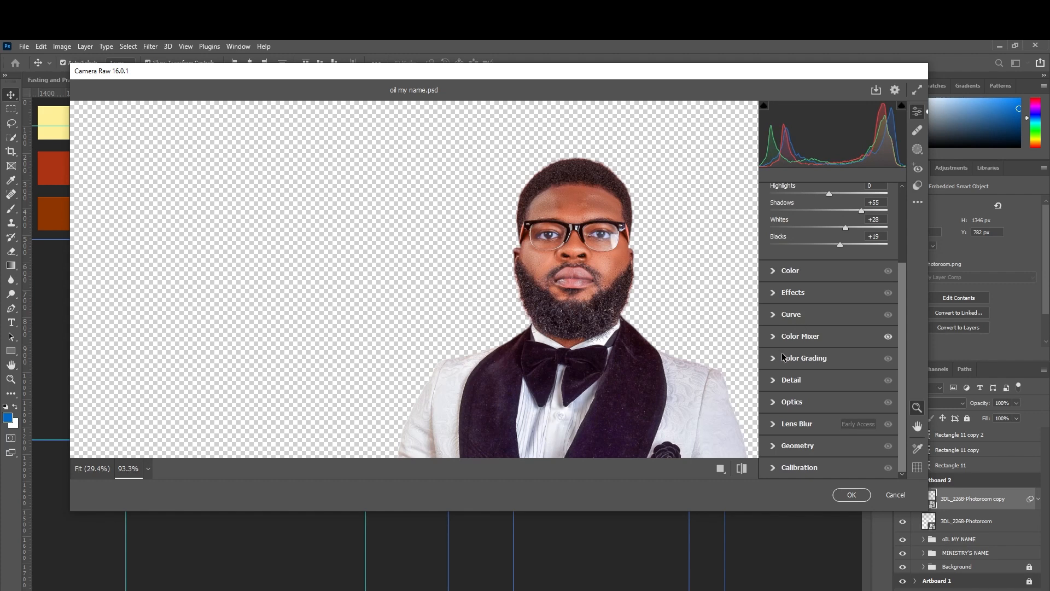
Add Texture +20 and Sharpening 32, then apply the Camera Raw filter.
click(771, 294)
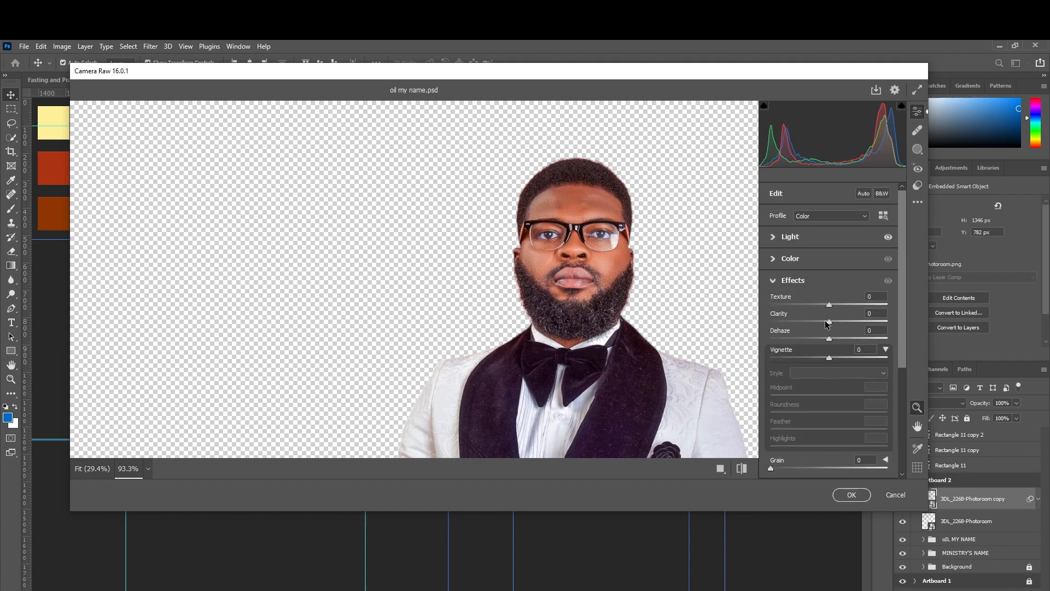
mouse_move(829, 307)
mouse_down()
mouse_move(842, 306)
mouse_move(832, 324)
mouse_move(837, 306)
mouse_move(857, 307)
mouse_move(845, 314)
mouse_up()
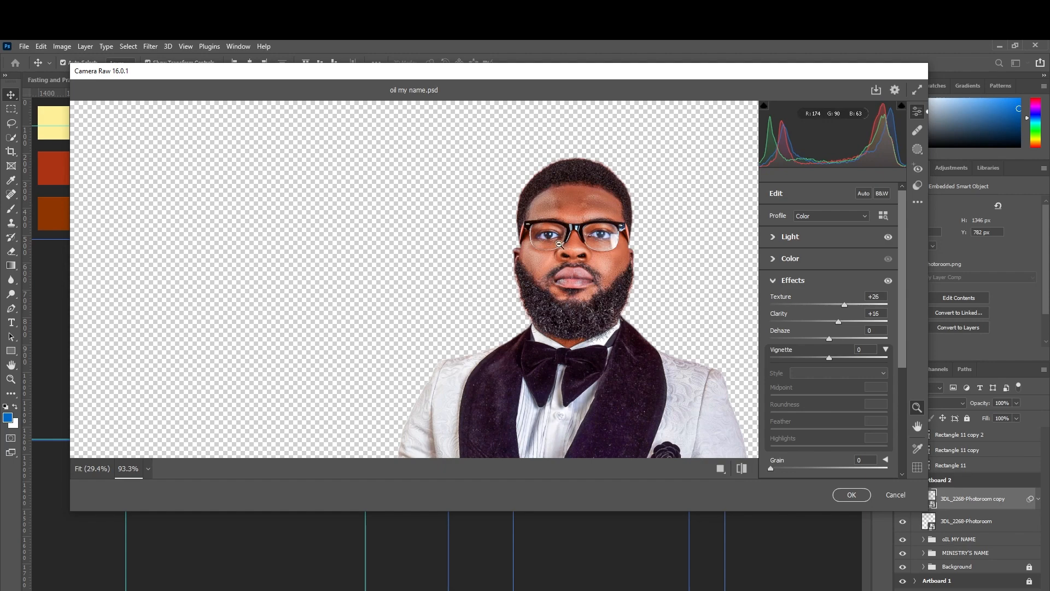
mouse_move(559, 244)
mouse_down()
mouse_move(620, 247)
mouse_move(556, 248)
mouse_up()
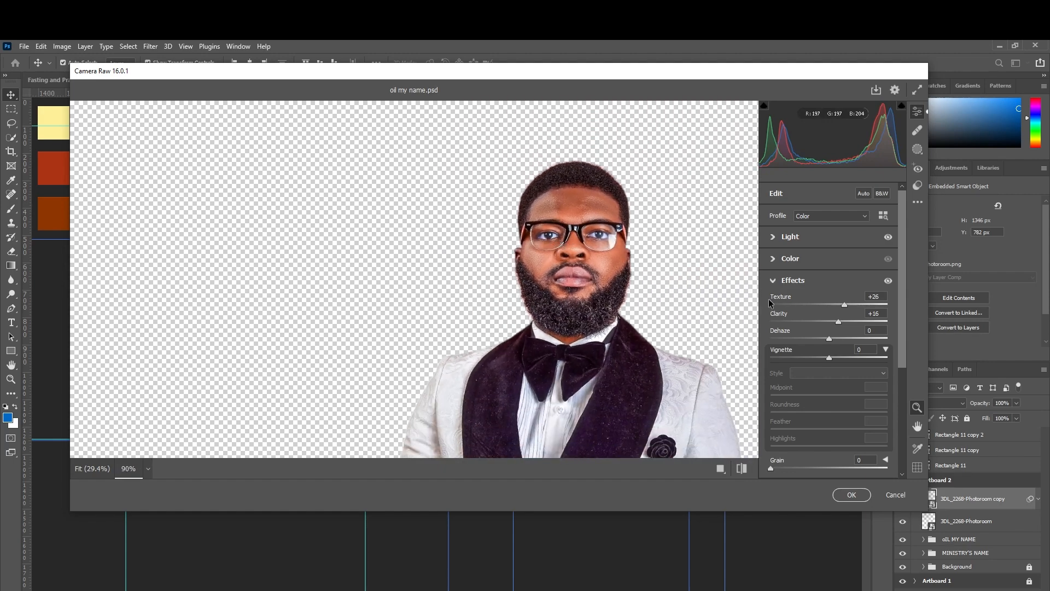
drag(844, 304, 842, 310)
scroll(841, 362, down, 3)
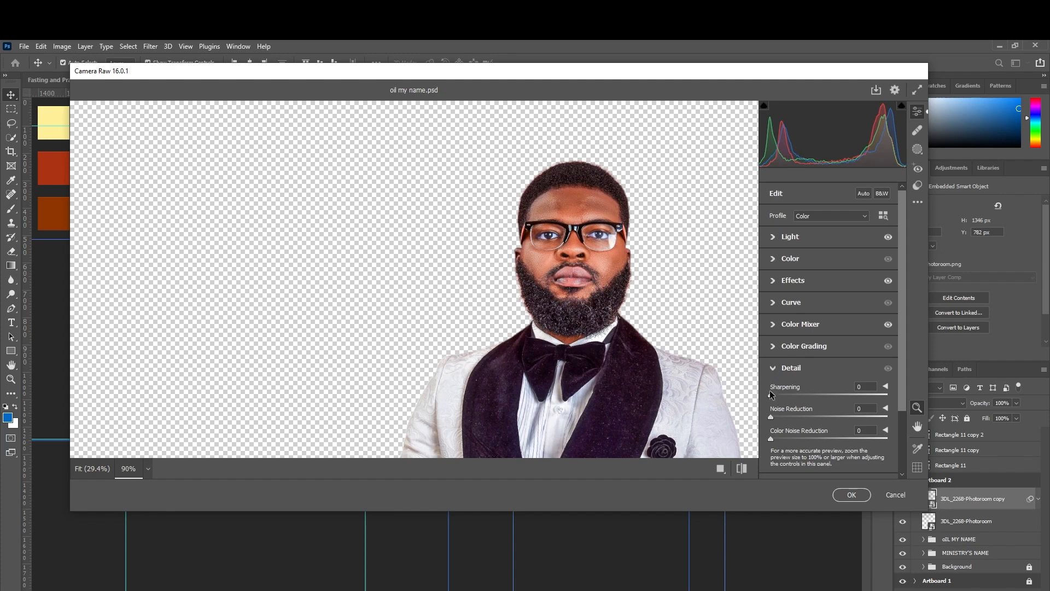
drag(771, 394, 799, 399)
drag(802, 395, 796, 395)
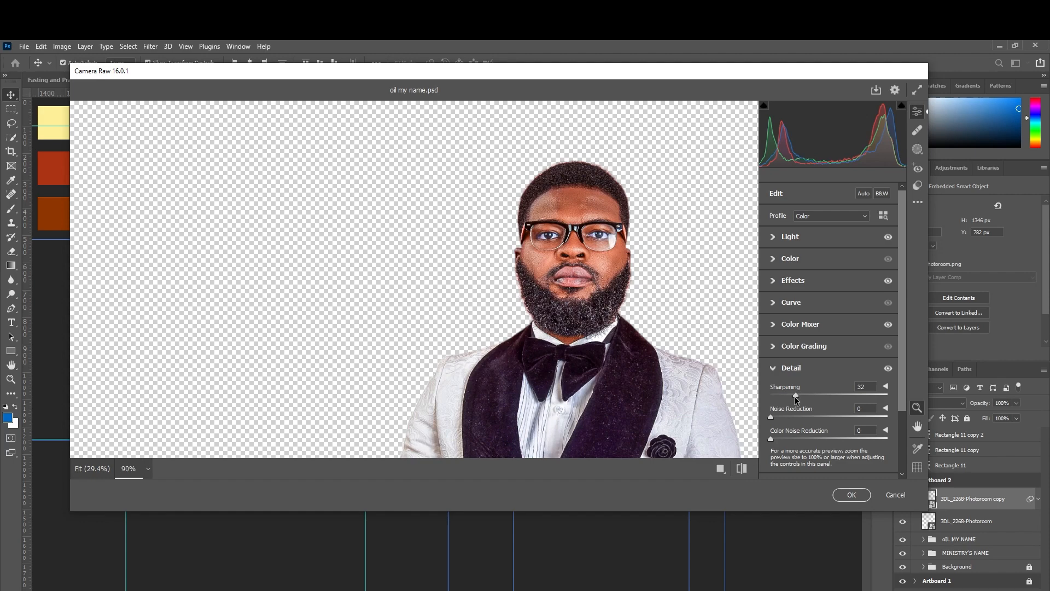
click(849, 494)
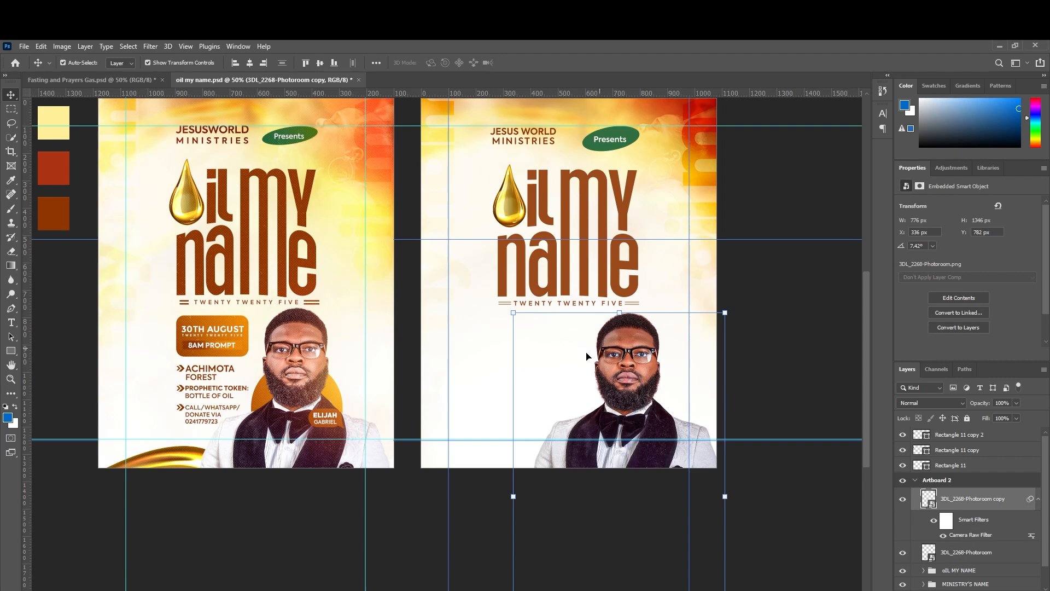
click(903, 499)
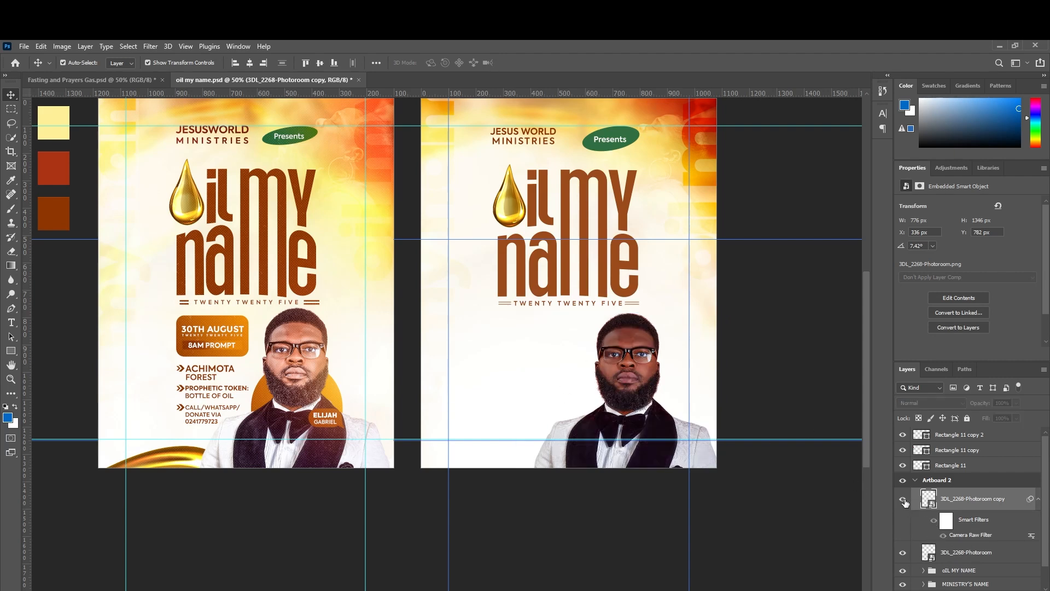
click(902, 500)
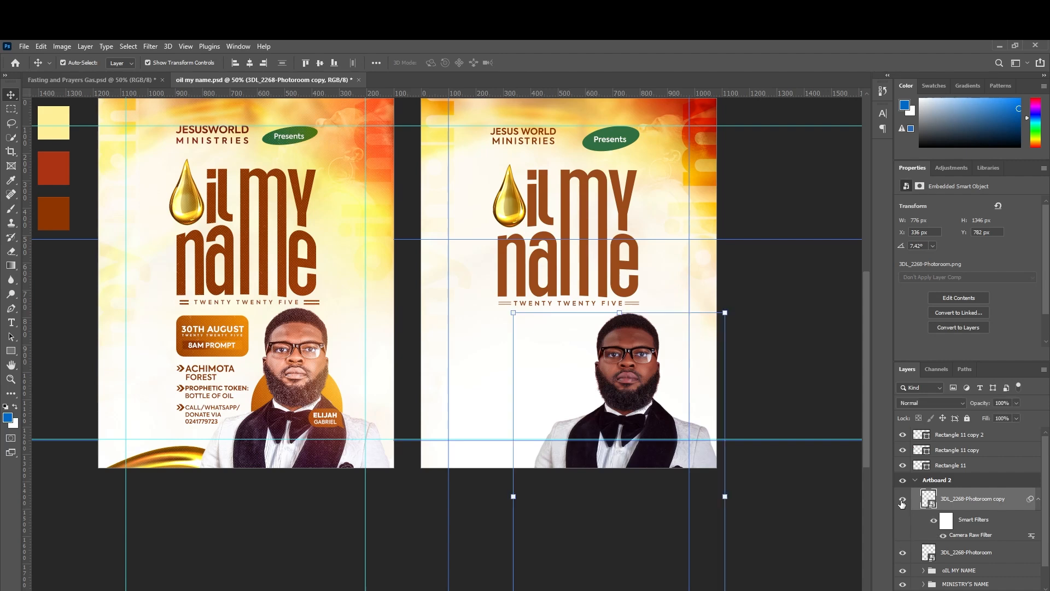
click(903, 500)
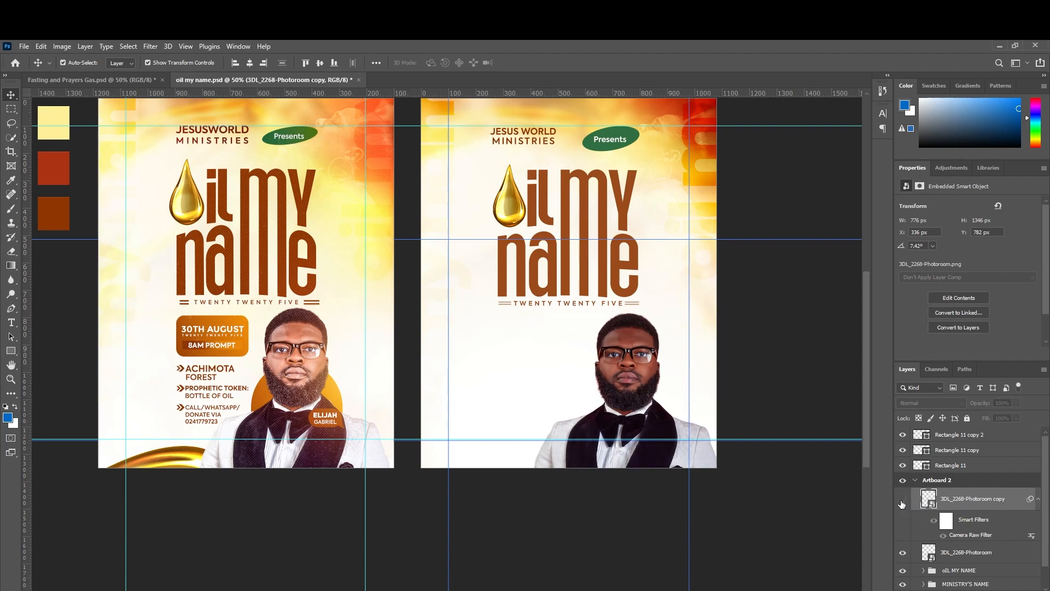
click(902, 500)
click(902, 499)
click(902, 500)
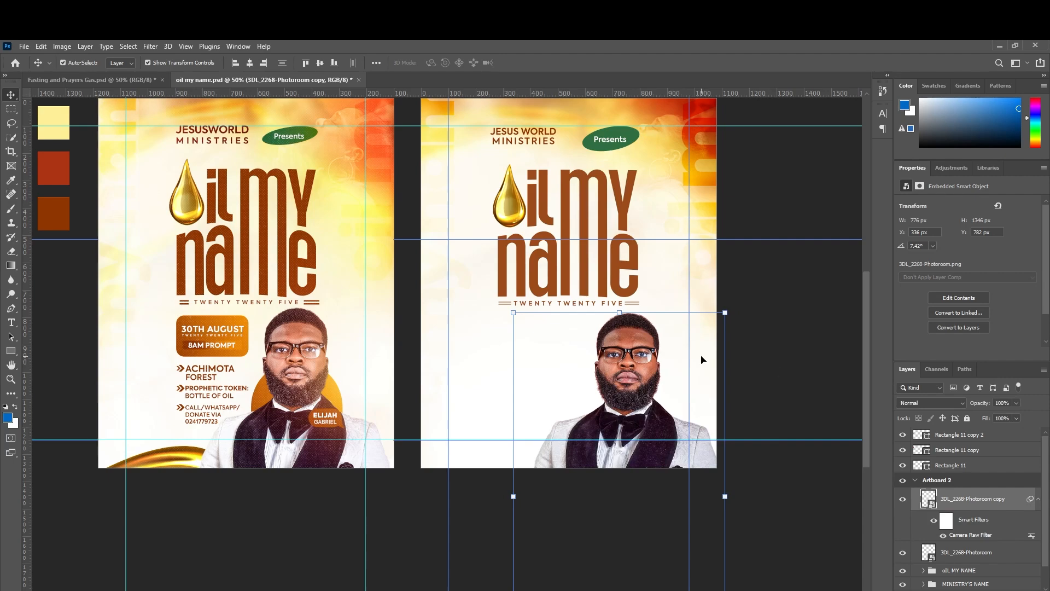
key(ctrl+plus)
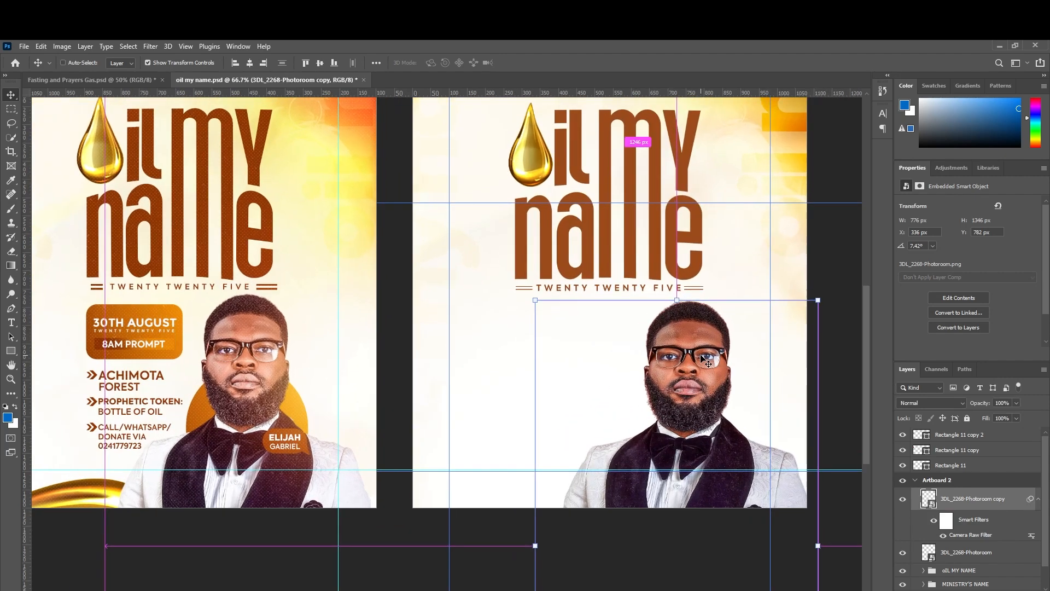
key(ctrl+plus)
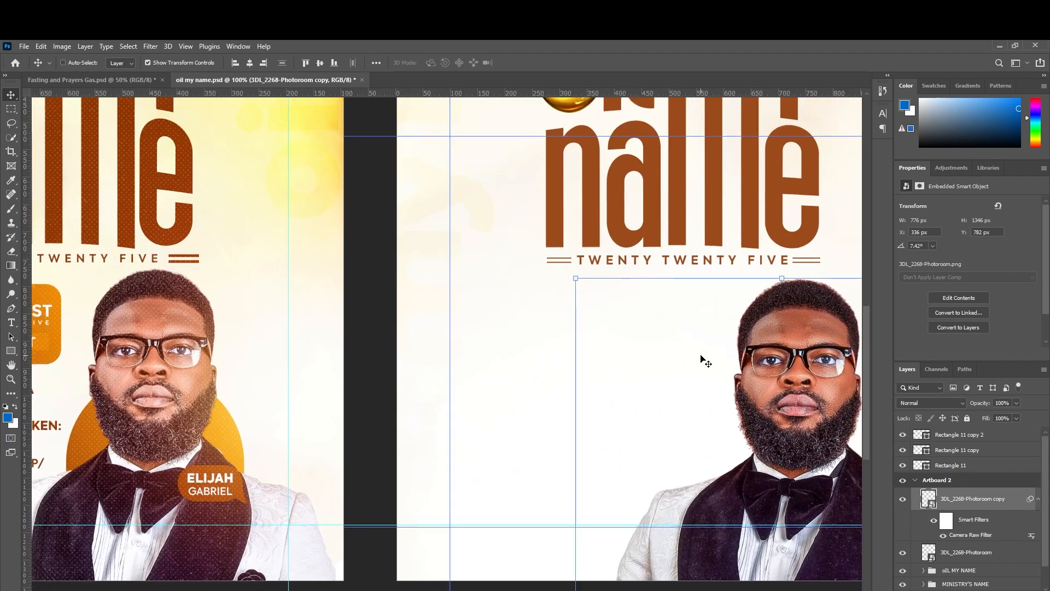
key(ctrl+minus)
key(ctrl+minus)
key(ctrl+minus)
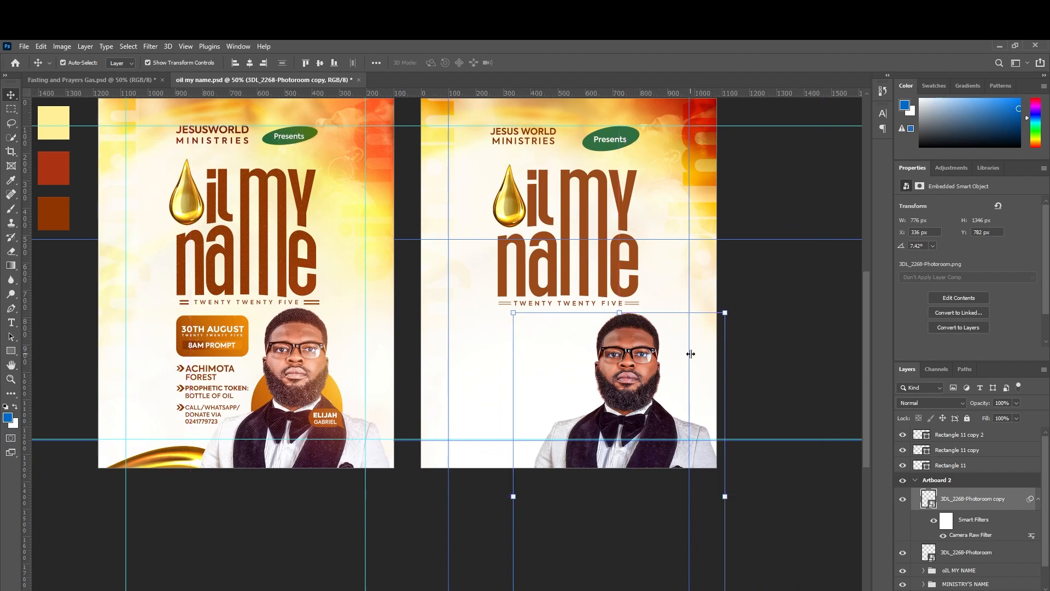
click(151, 47)
Apply a second Camera Raw pass with Shadows +29, Blacks +17 and Highlights +15.
click(179, 122)
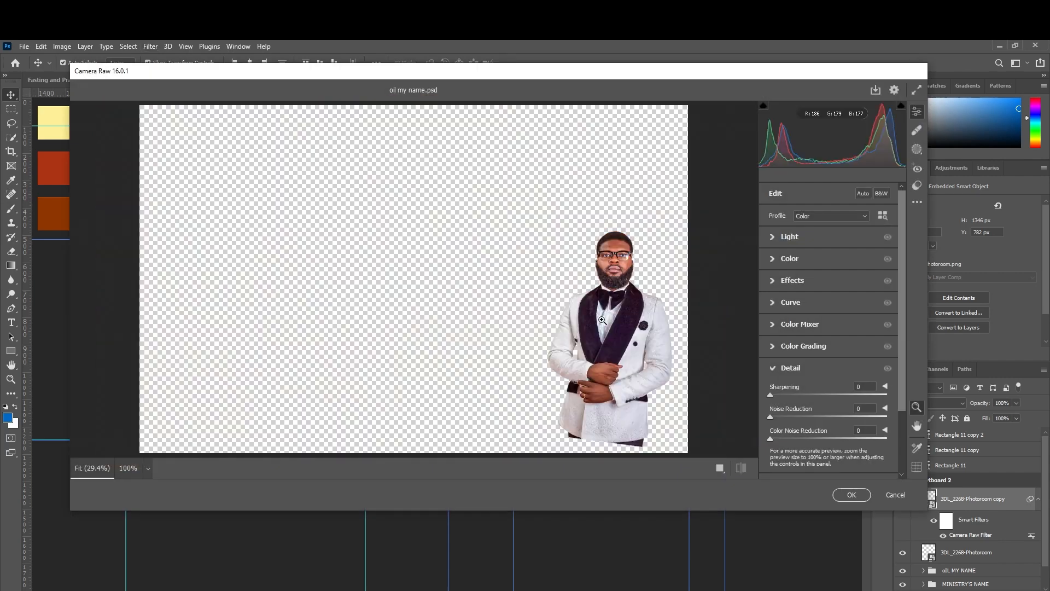
drag(637, 312, 688, 327)
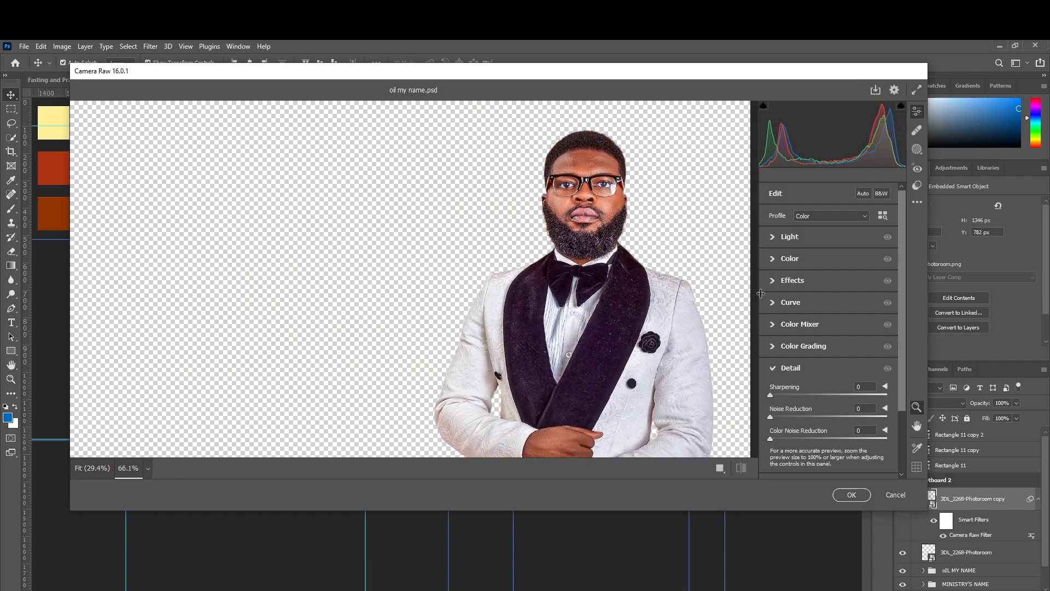
click(773, 239)
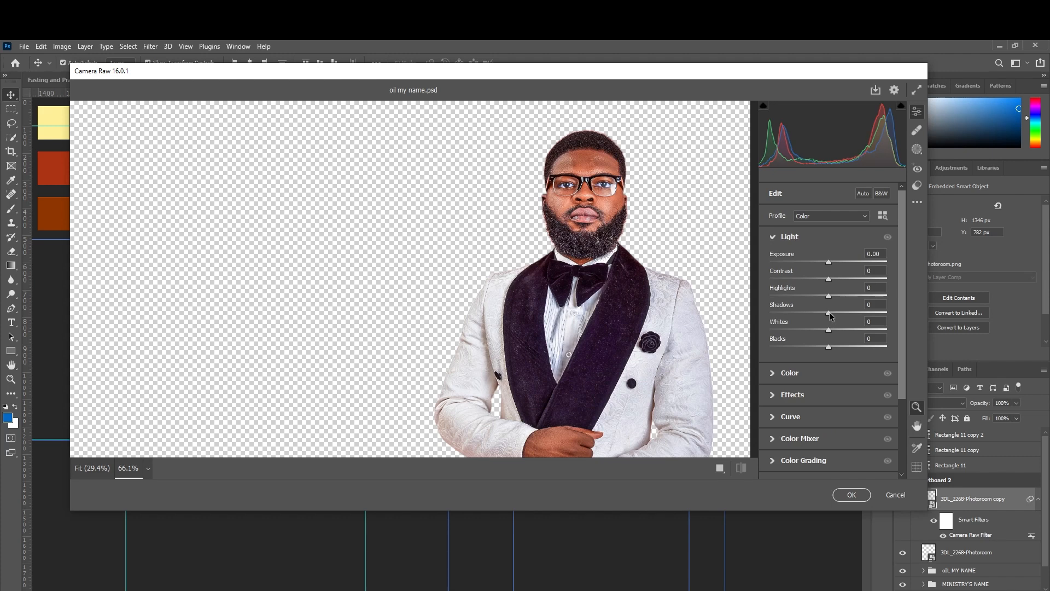
drag(830, 314, 838, 348)
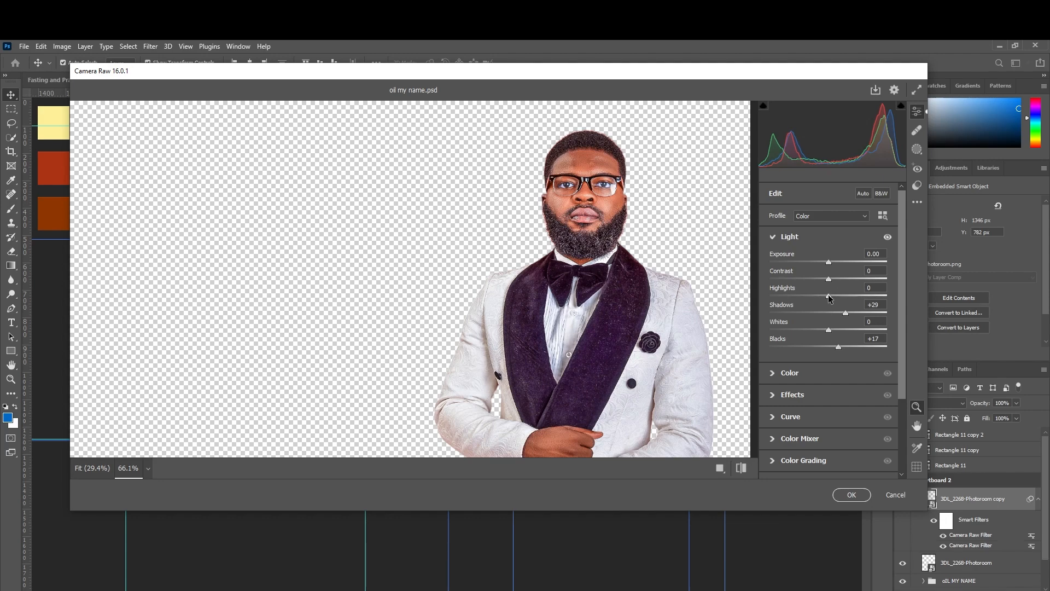
drag(829, 294, 837, 297)
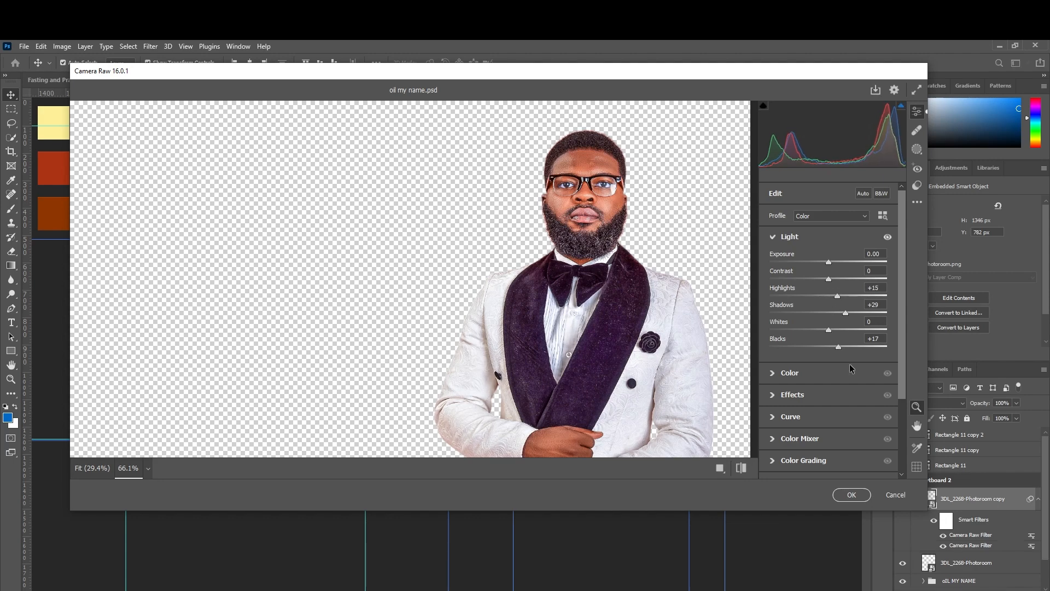
click(852, 494)
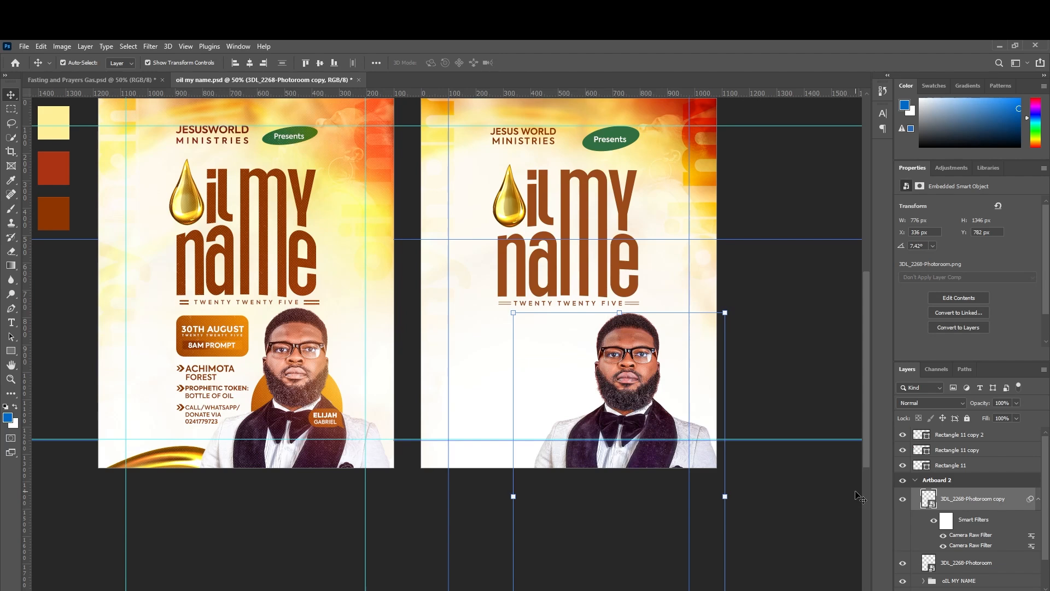
Draw a 308×170 px rectangle left of the portrait on Artboard 2 with 40 px corners.
click(810, 410)
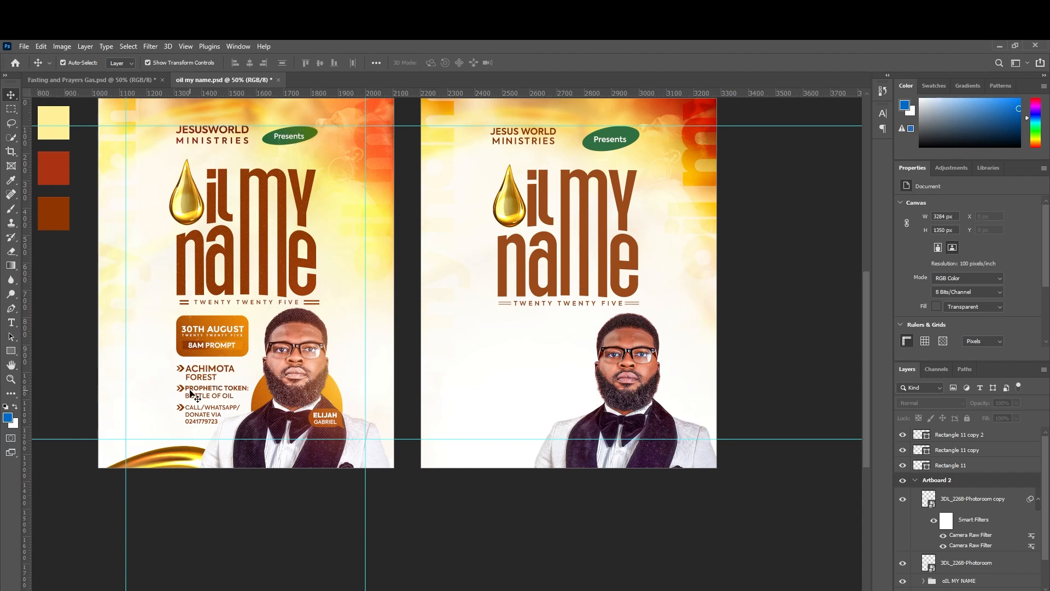
click(503, 356)
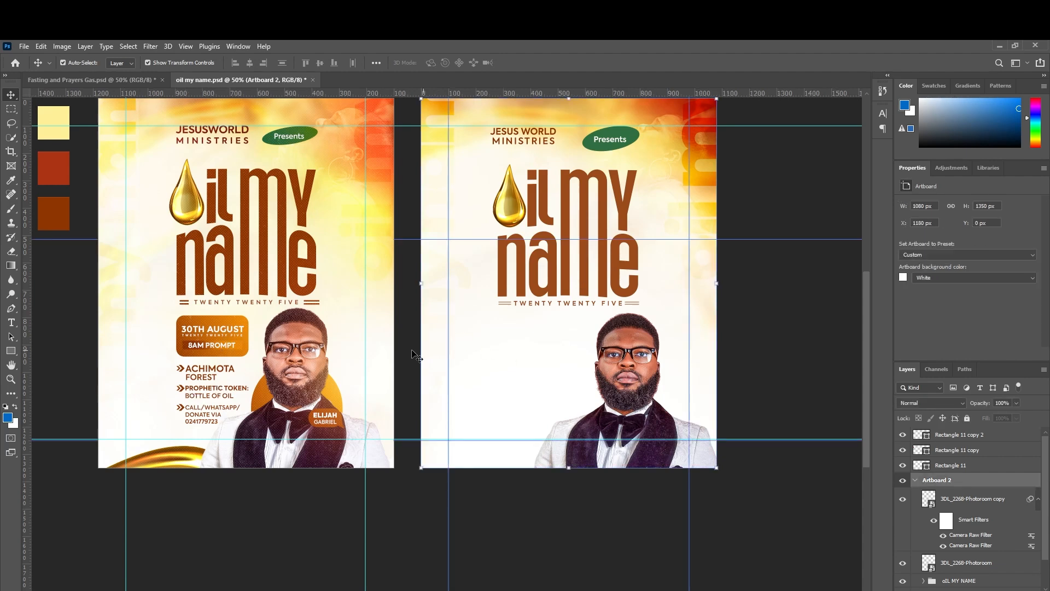
click(11, 351)
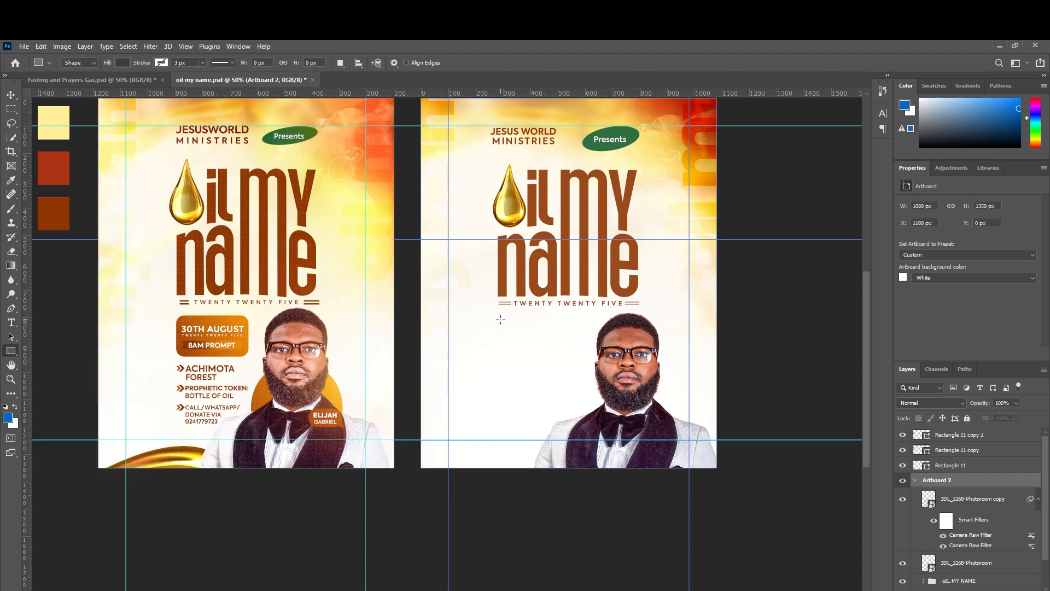
drag(500, 319, 584, 365)
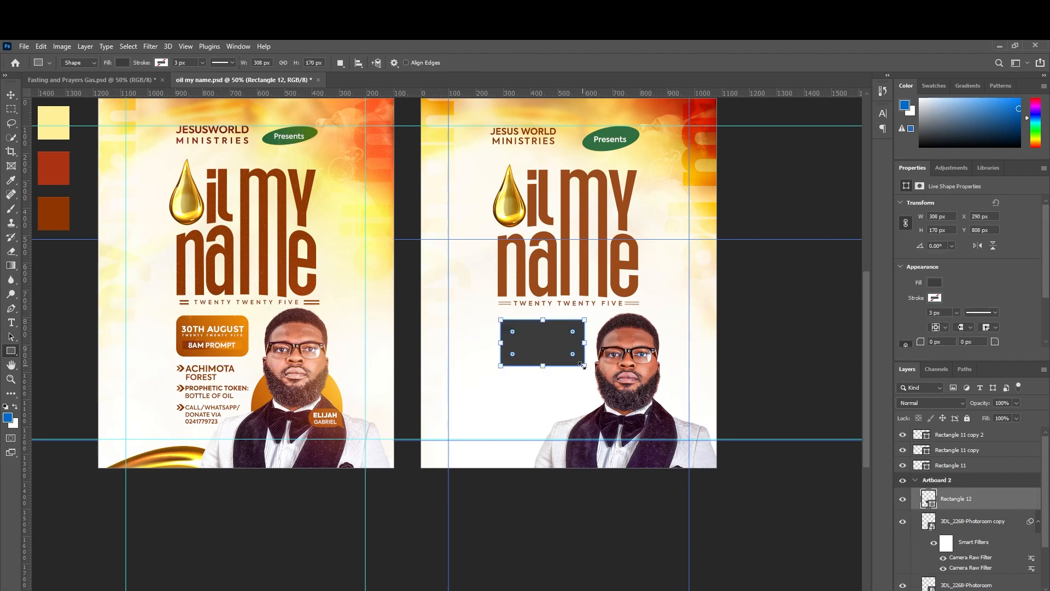
drag(513, 333, 508, 330)
Enable a Gradient Overlay style on Rectangle 12, reset to its defaults.
right_click(966, 500)
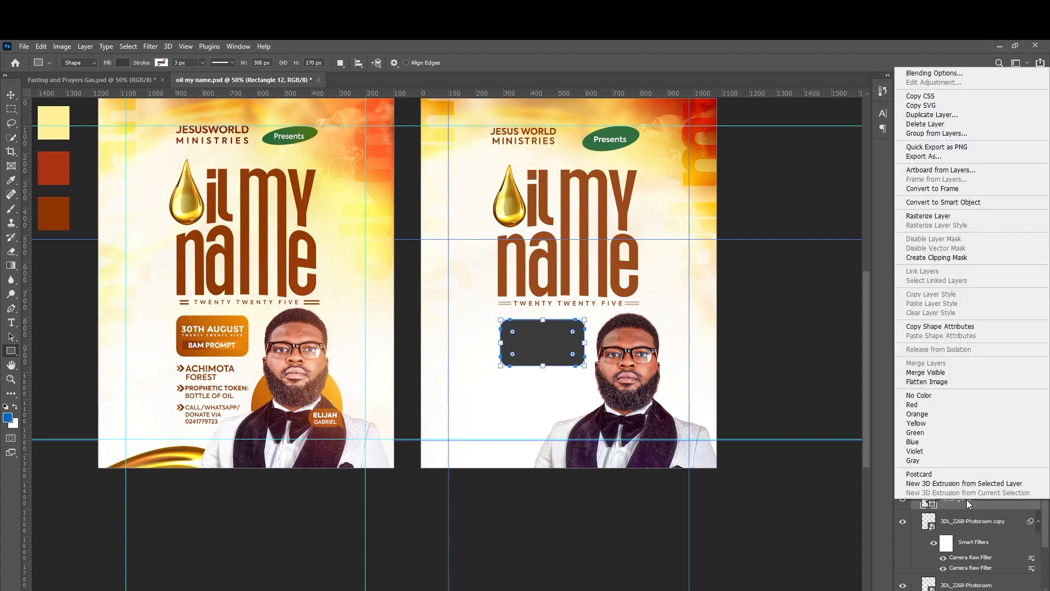
click(925, 74)
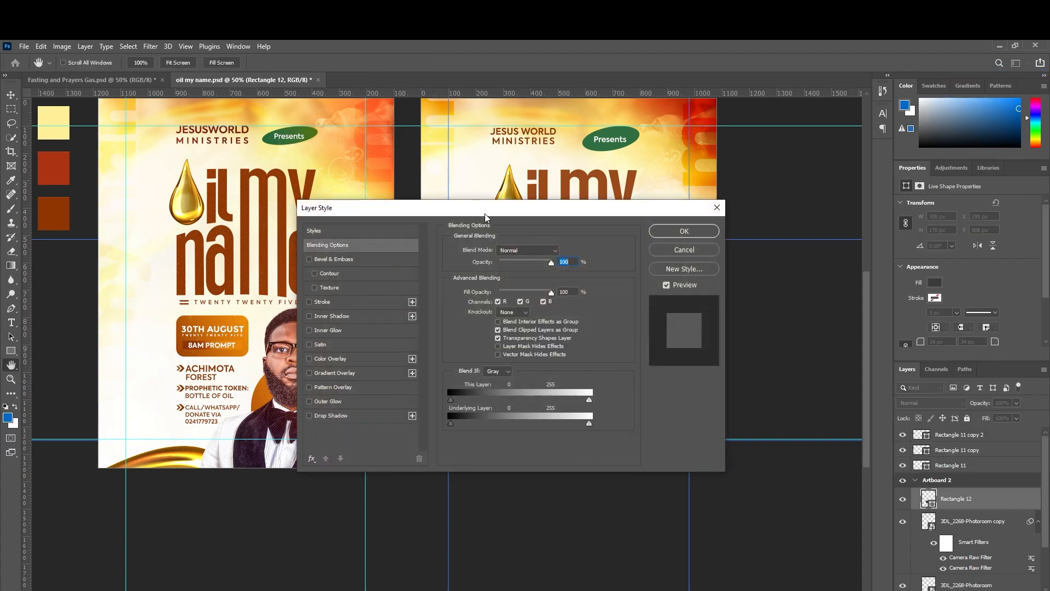
drag(485, 214, 802, 278)
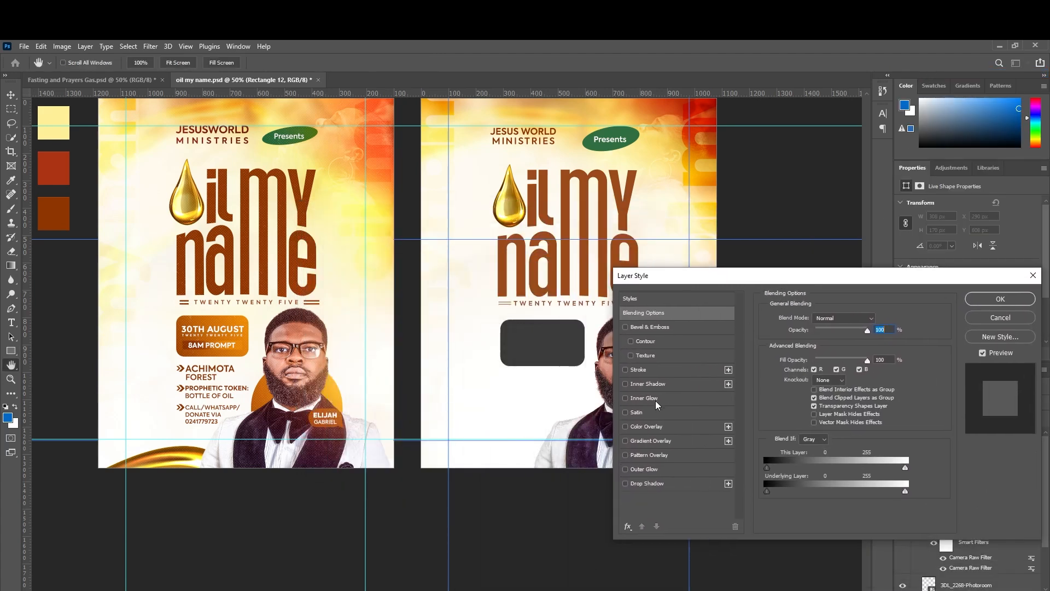
click(625, 426)
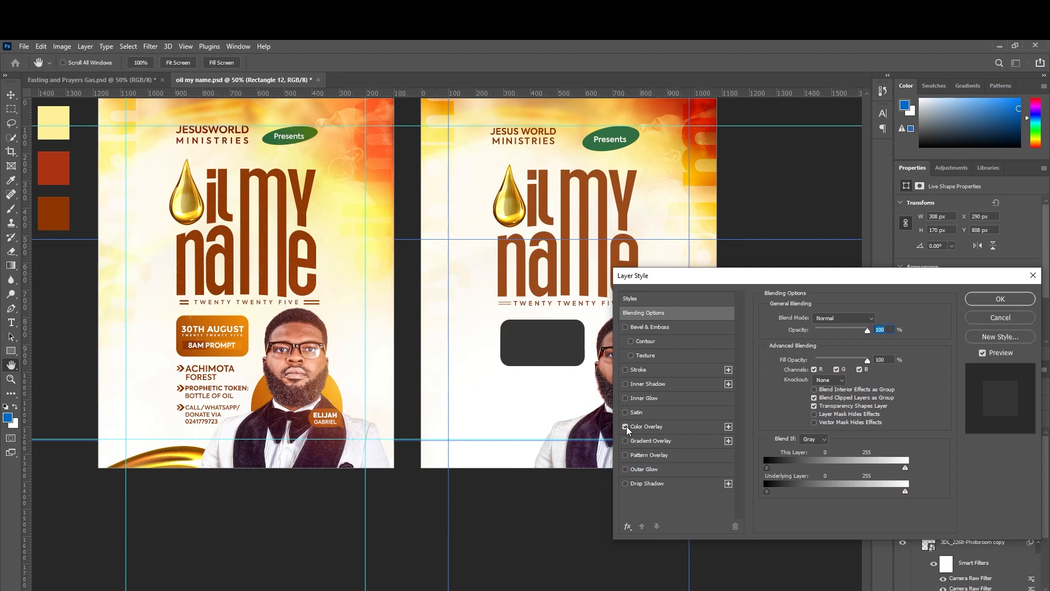
click(626, 426)
click(624, 440)
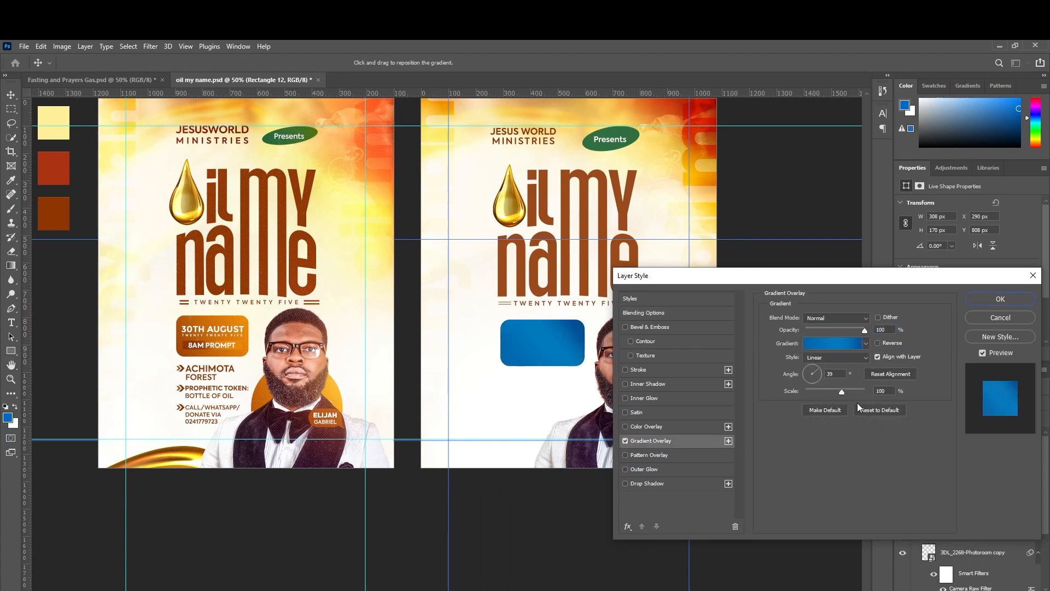
click(873, 410)
click(842, 344)
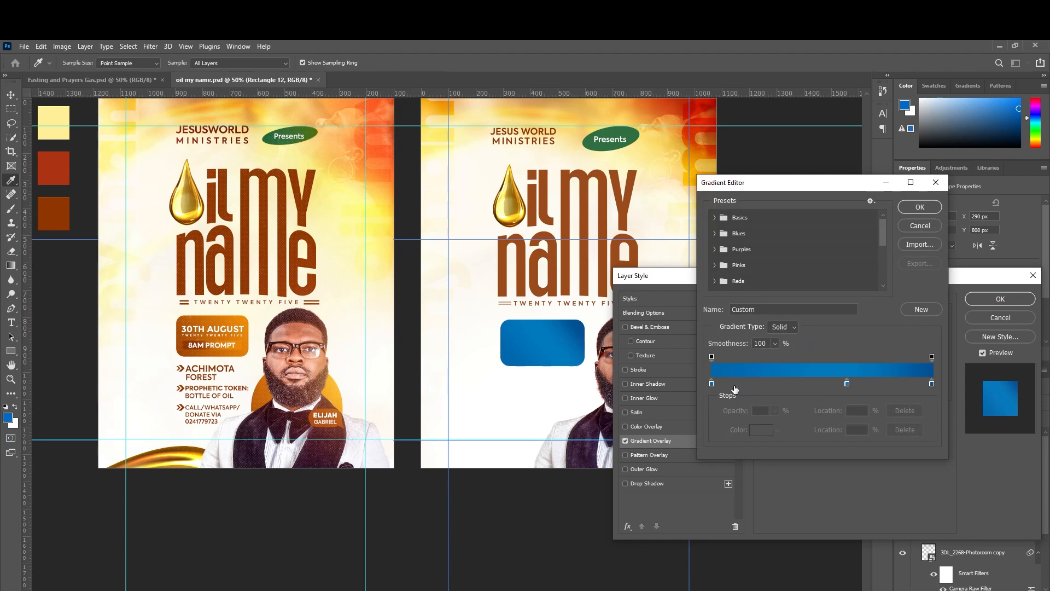
Remove the gradient's middle stop and sample brown and orange from the 30TH AUGUST badge.
drag(849, 384, 812, 389)
click(901, 430)
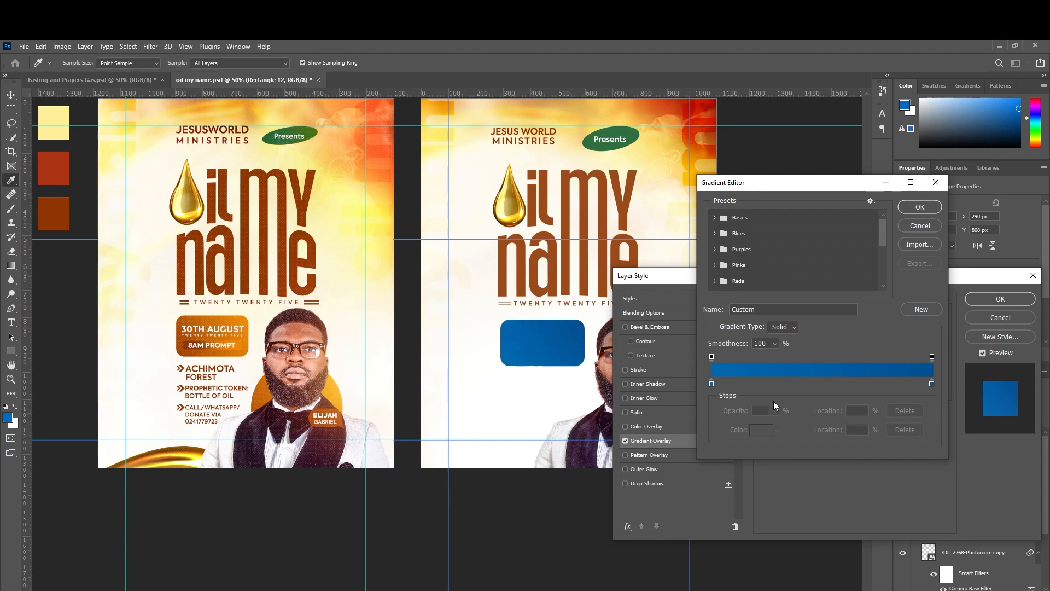
click(712, 383)
click(761, 430)
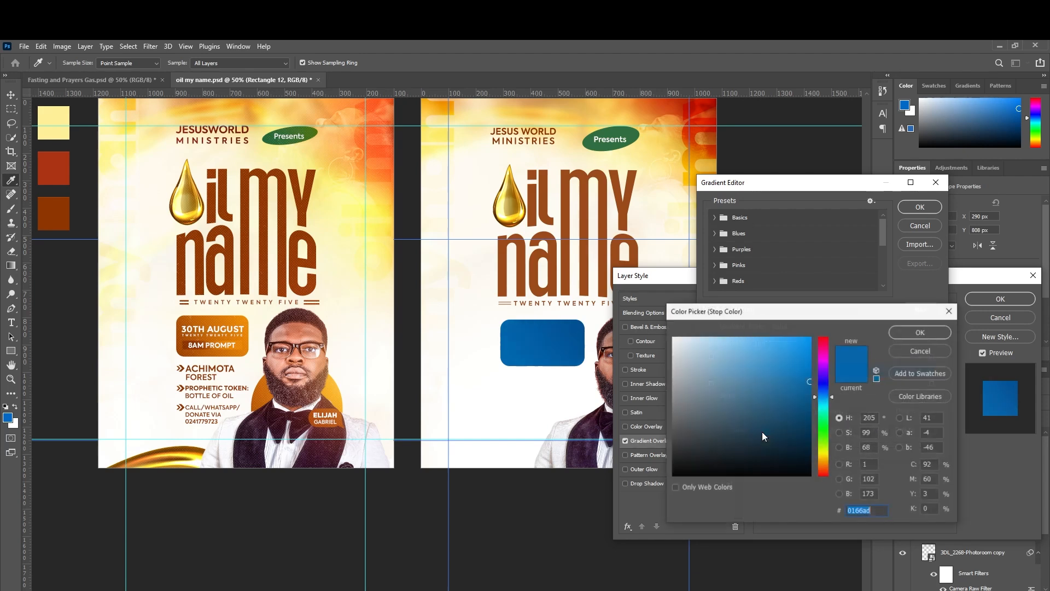
click(182, 351)
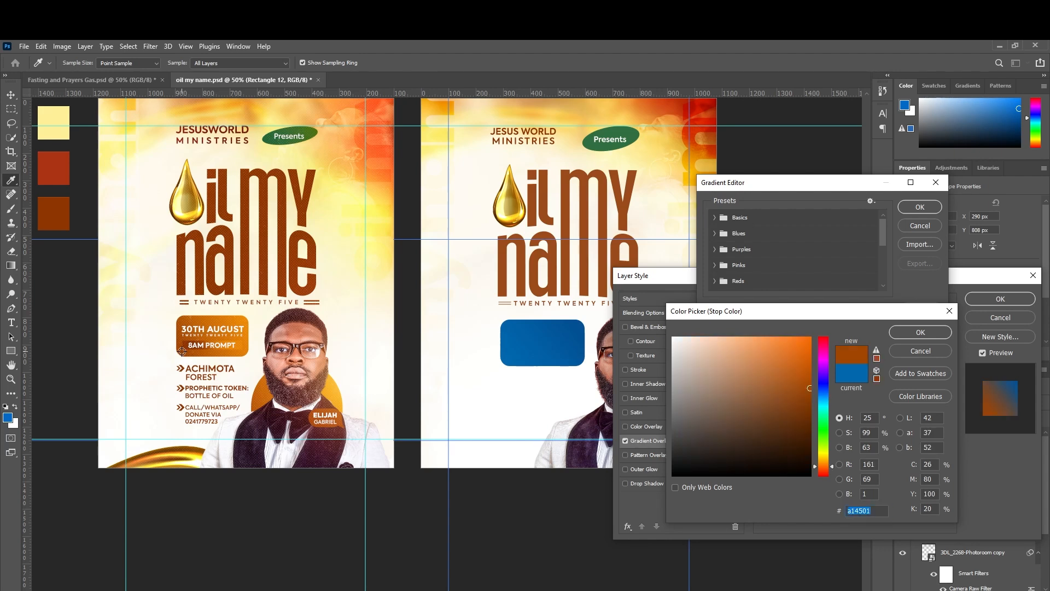
click(898, 332)
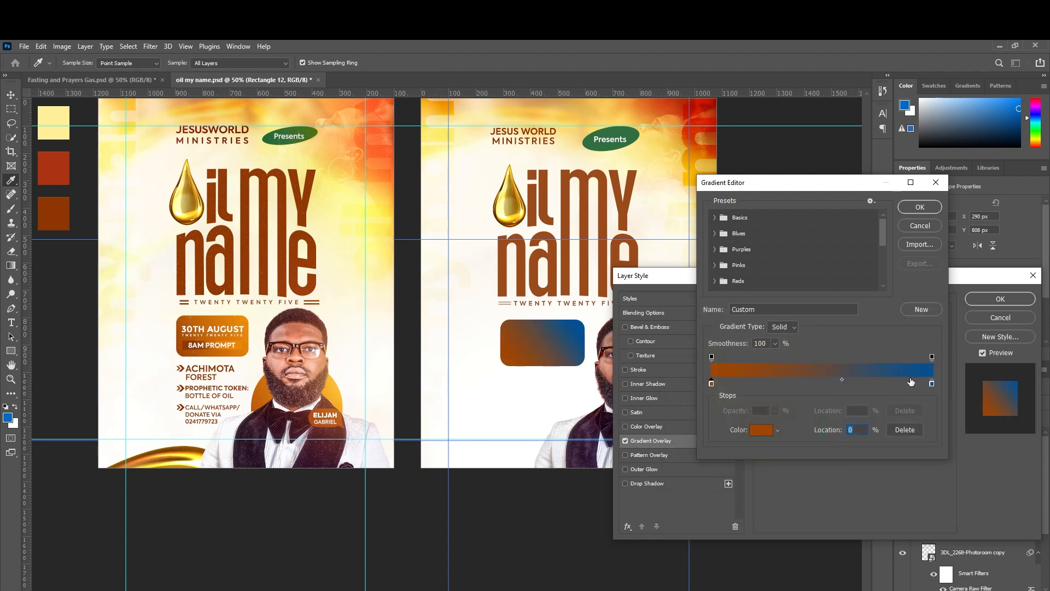
click(932, 383)
click(770, 431)
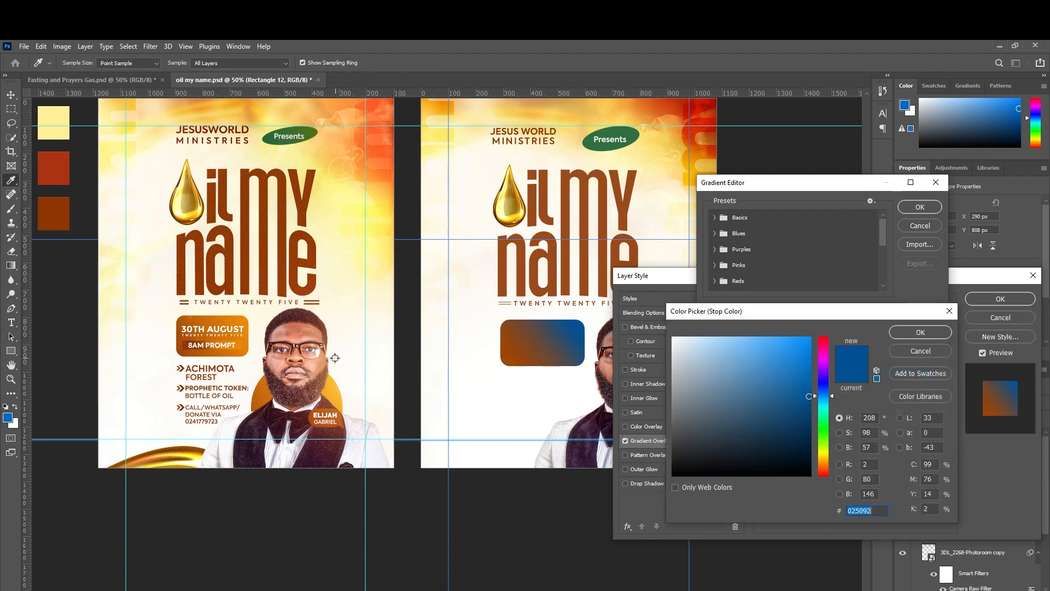
click(242, 322)
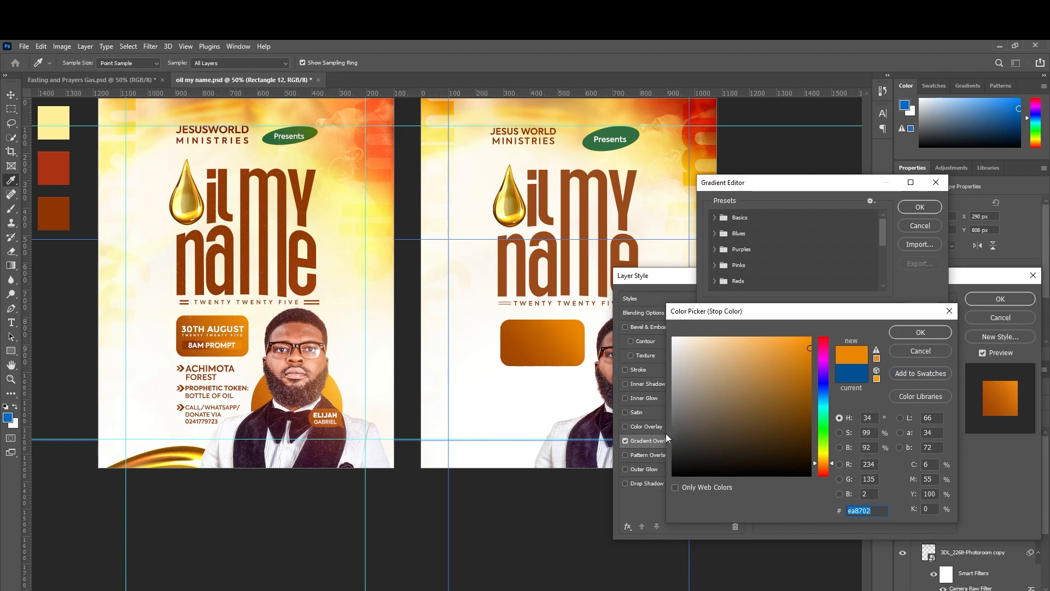
click(908, 330)
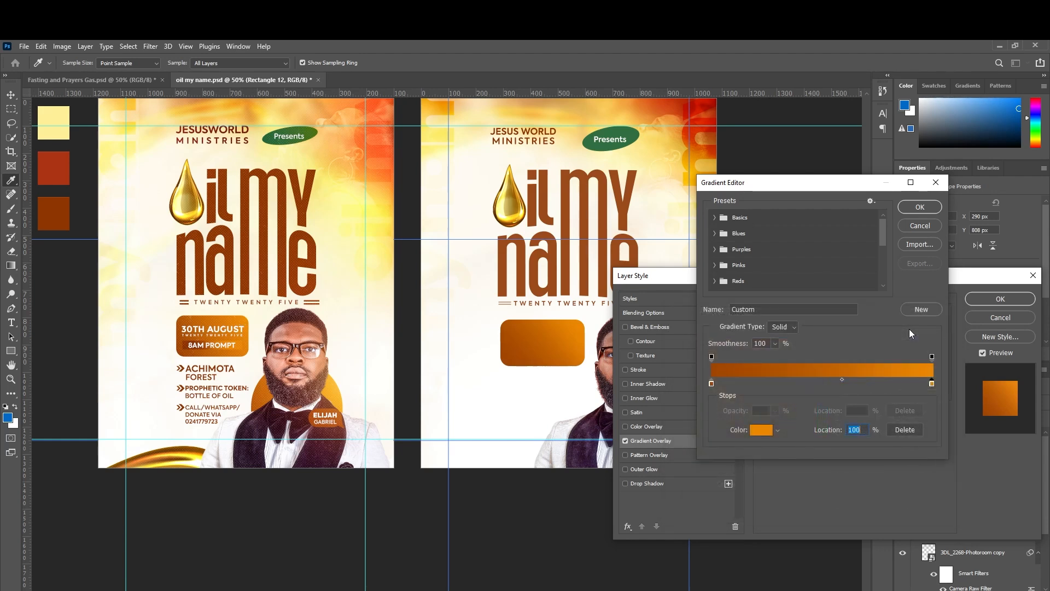
Confirm the brown and orange stop colours and apply the gradient overlay.
click(711, 383)
click(763, 431)
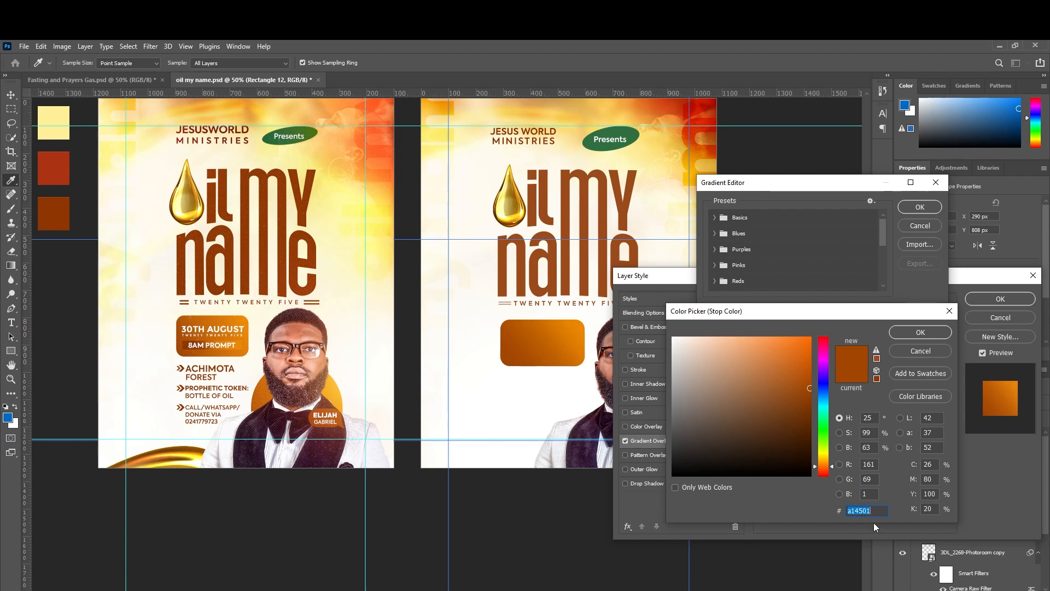
click(924, 336)
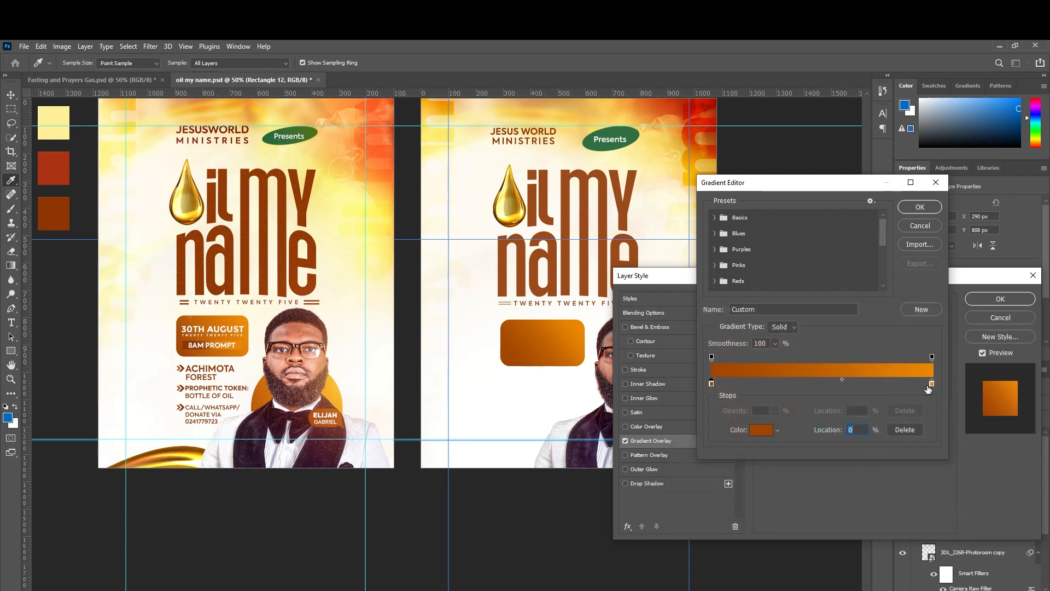
click(931, 384)
click(767, 431)
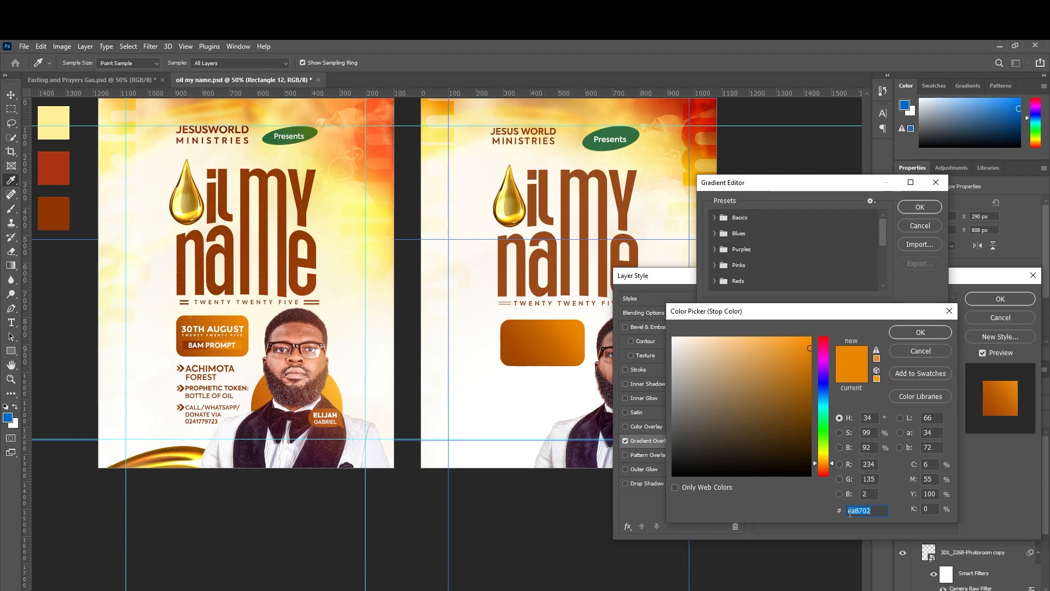
click(924, 330)
click(923, 210)
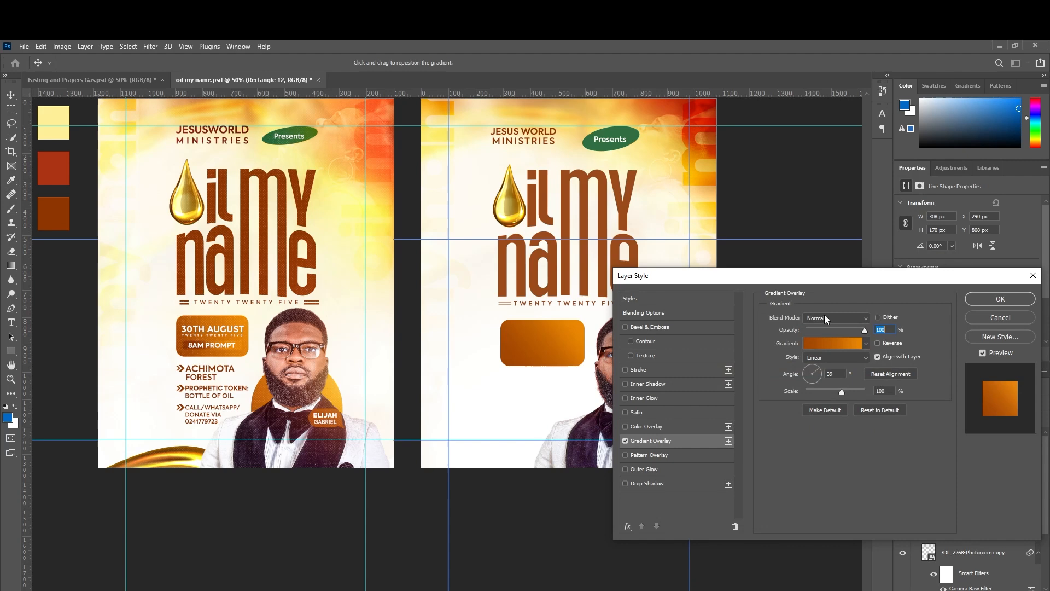
click(980, 299)
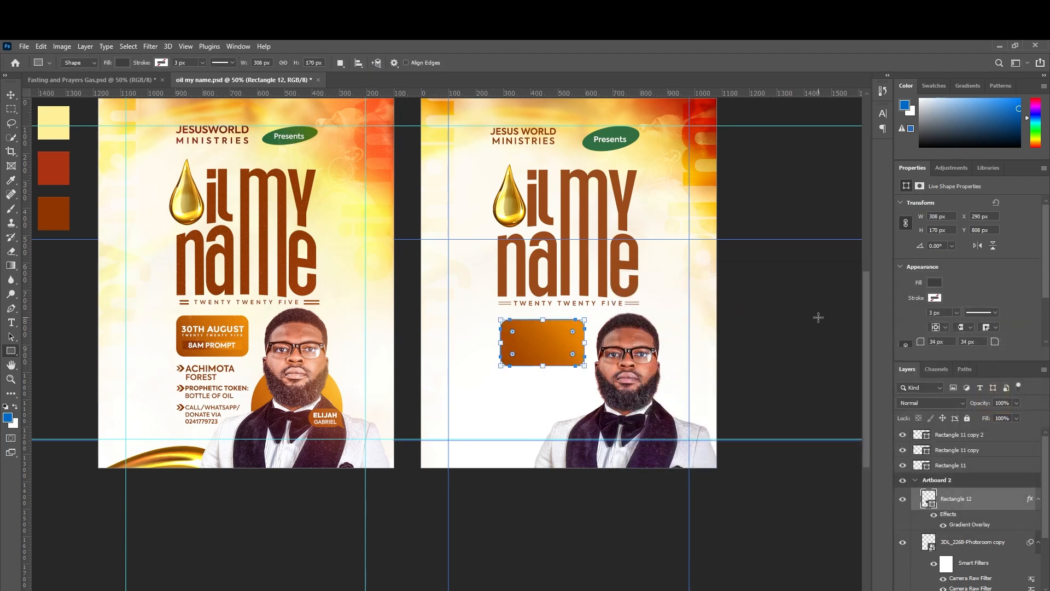
Nudge Rectangle 12 up-left to X 280, Y 805 px and duplicate it as Rectangle 12 copy 2.
click(11, 94)
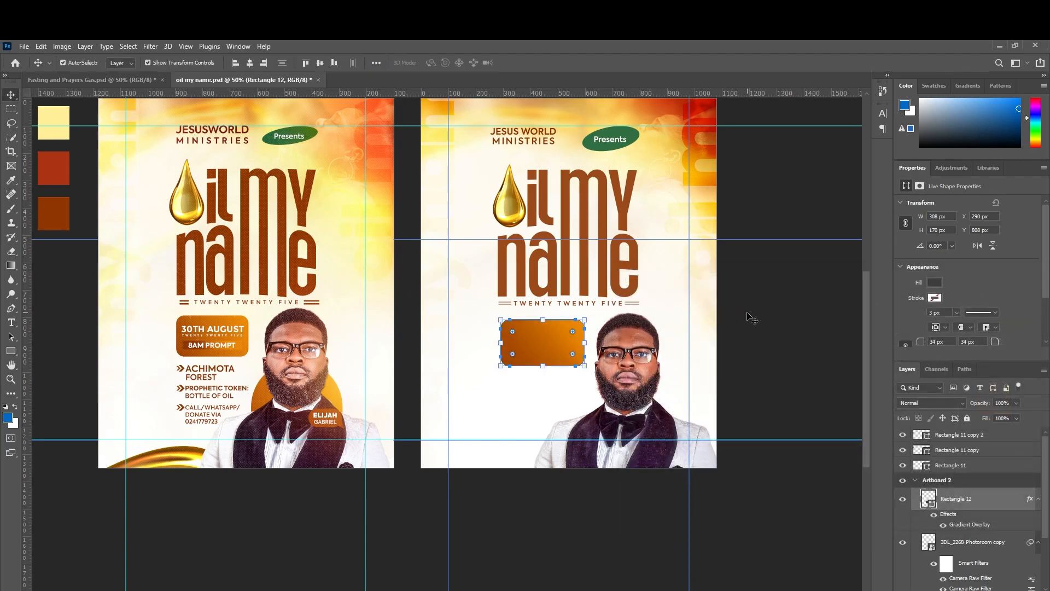
drag(541, 334, 539, 337)
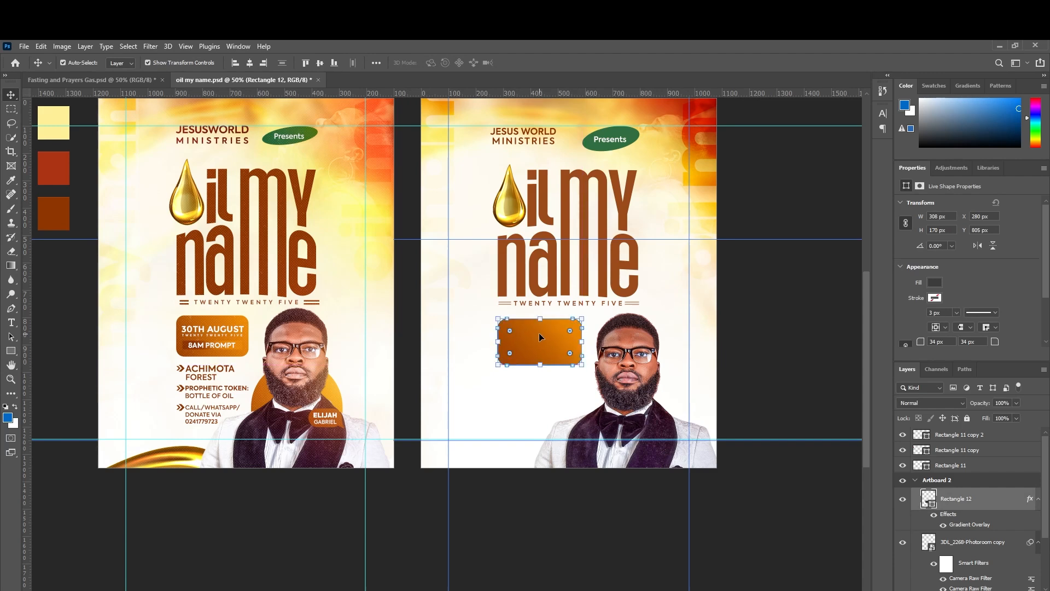
click(282, 379)
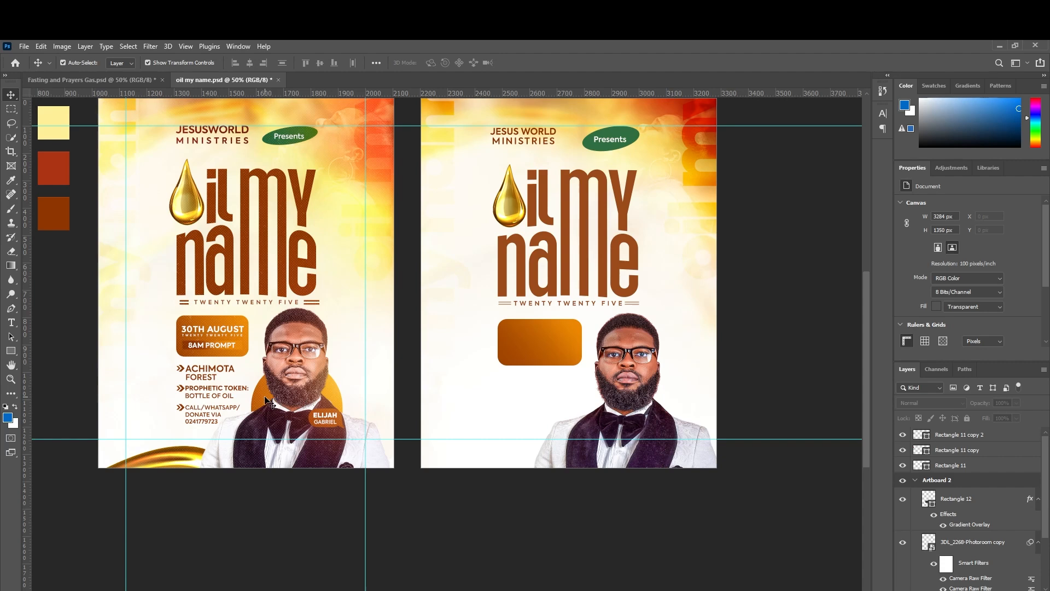
click(552, 343)
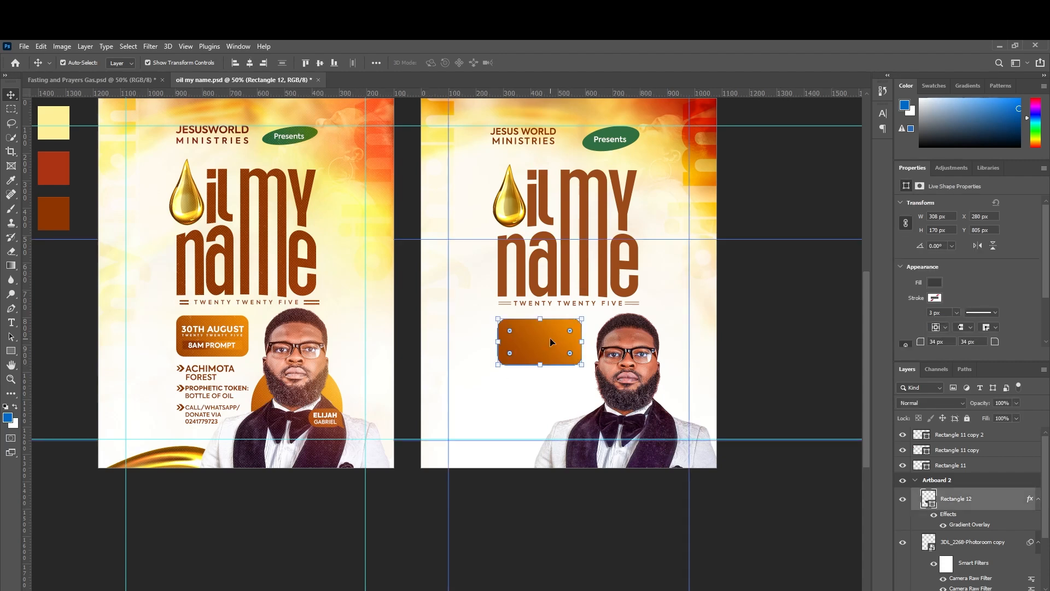
key(ctrl+j)
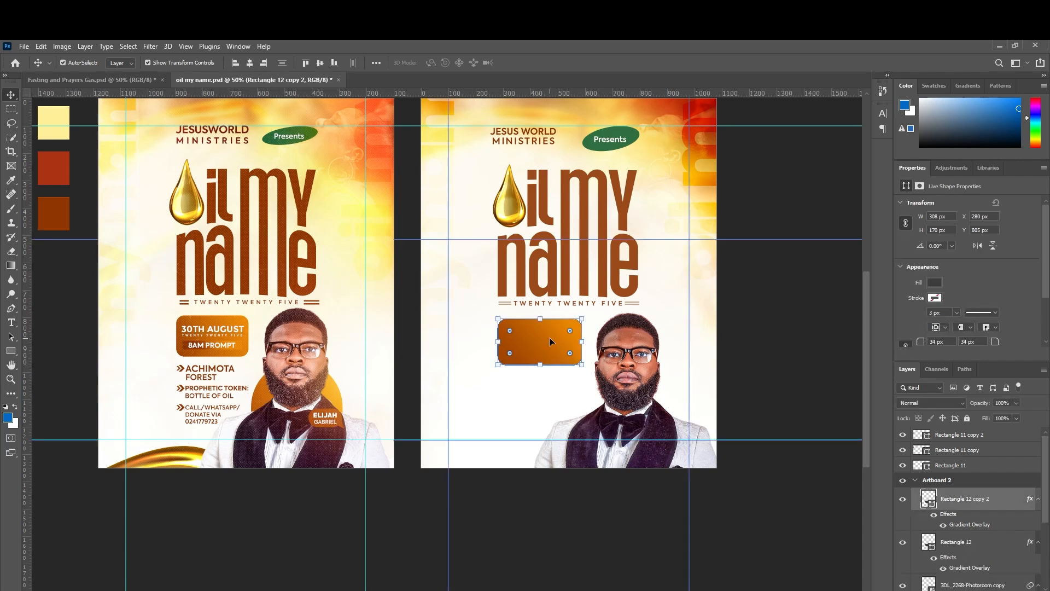
Move the rectangle copy lower and place its layer beneath the portrait photo.
drag(549, 341, 548, 401)
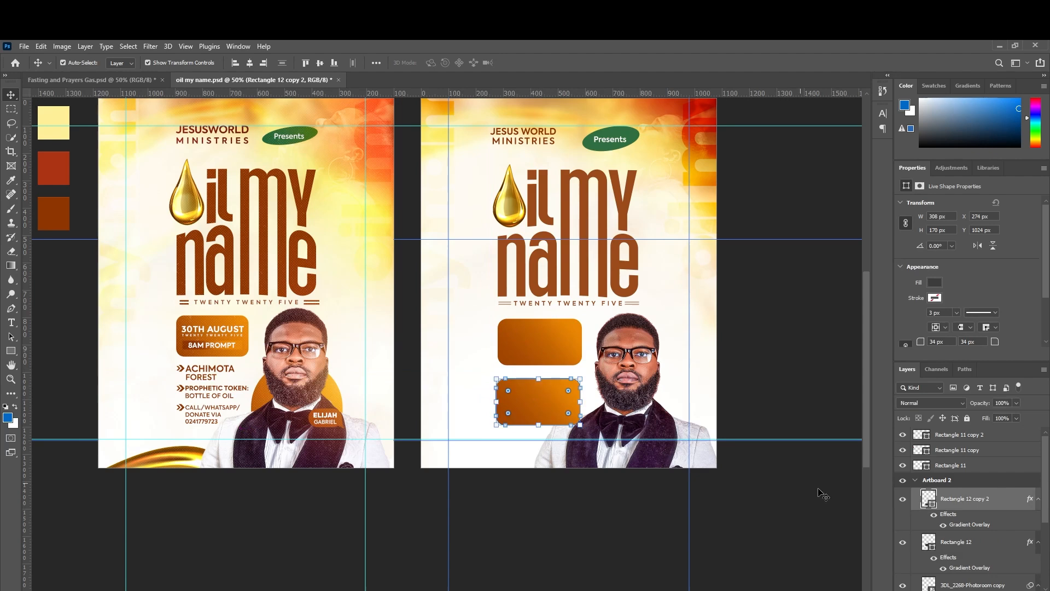
mouse_move(959, 507)
mouse_down()
mouse_move(959, 556)
mouse_move(962, 522)
mouse_up()
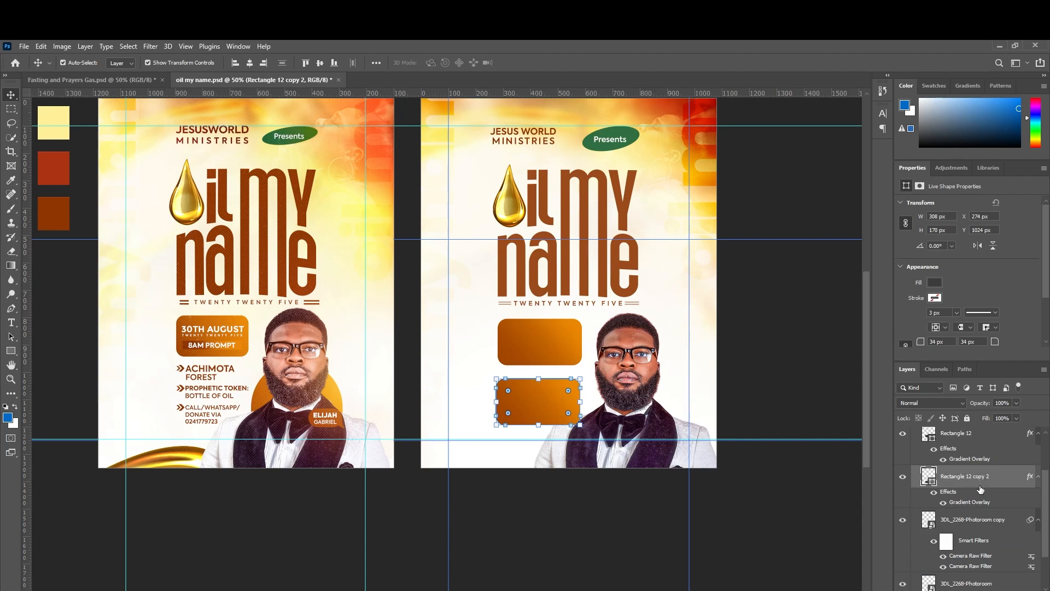
drag(980, 484, 973, 563)
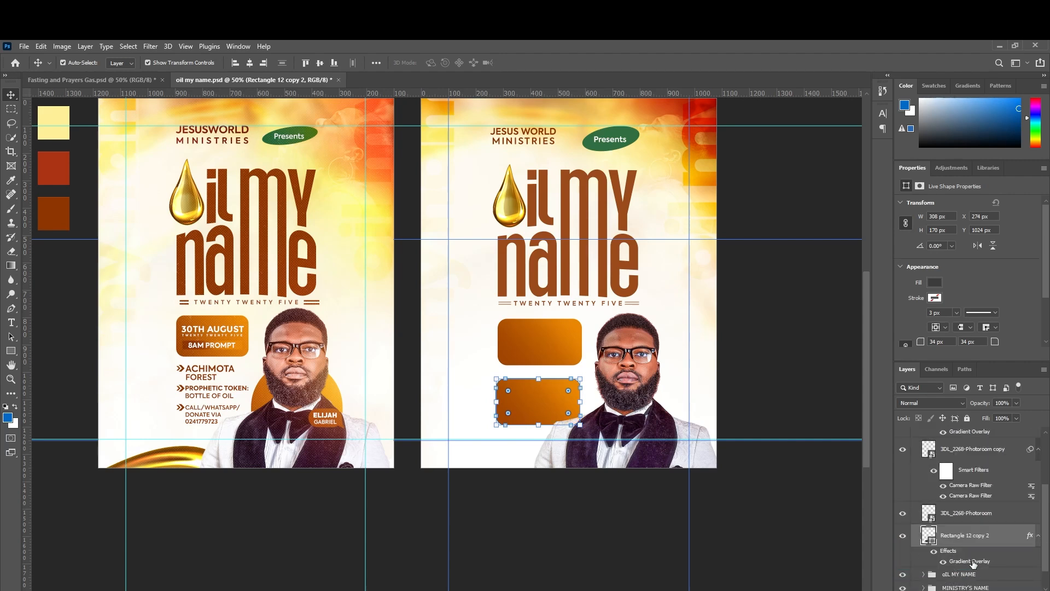
Turn the copy into a pill rotated -90° and enlarge it behind the man.
drag(509, 391, 520, 403)
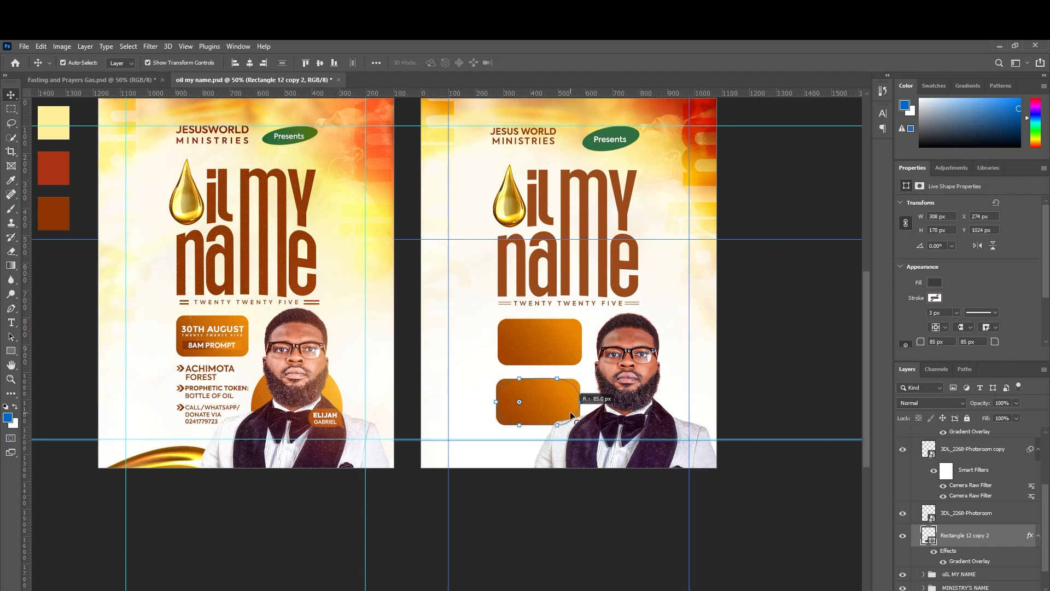
key(ctrl+t)
drag(586, 377, 523, 377)
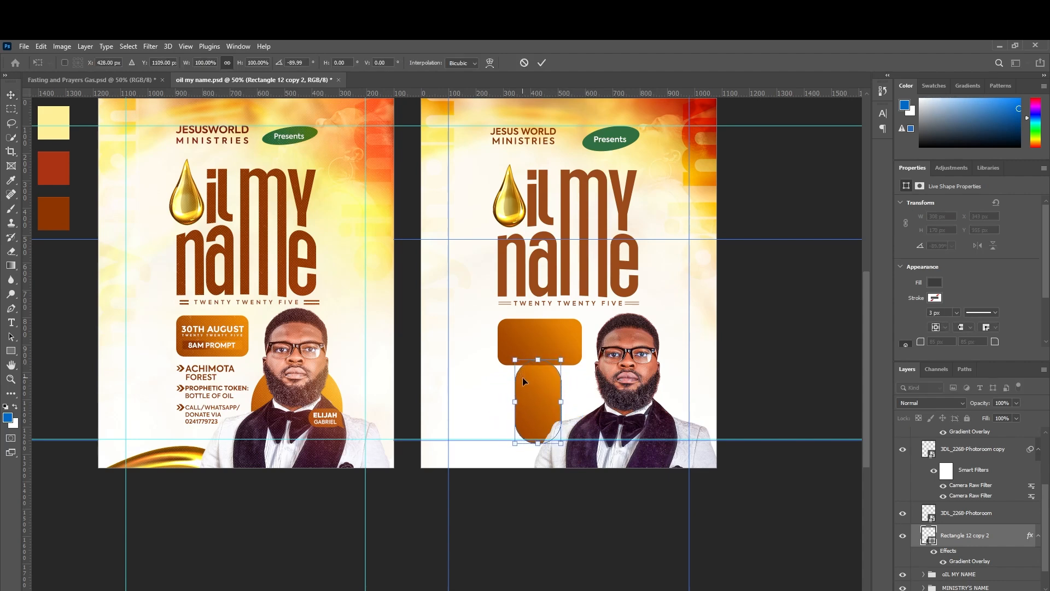
double_click(295, 63)
text(90)
key(Return)
drag(561, 400, 641, 432)
drag(642, 431, 646, 449)
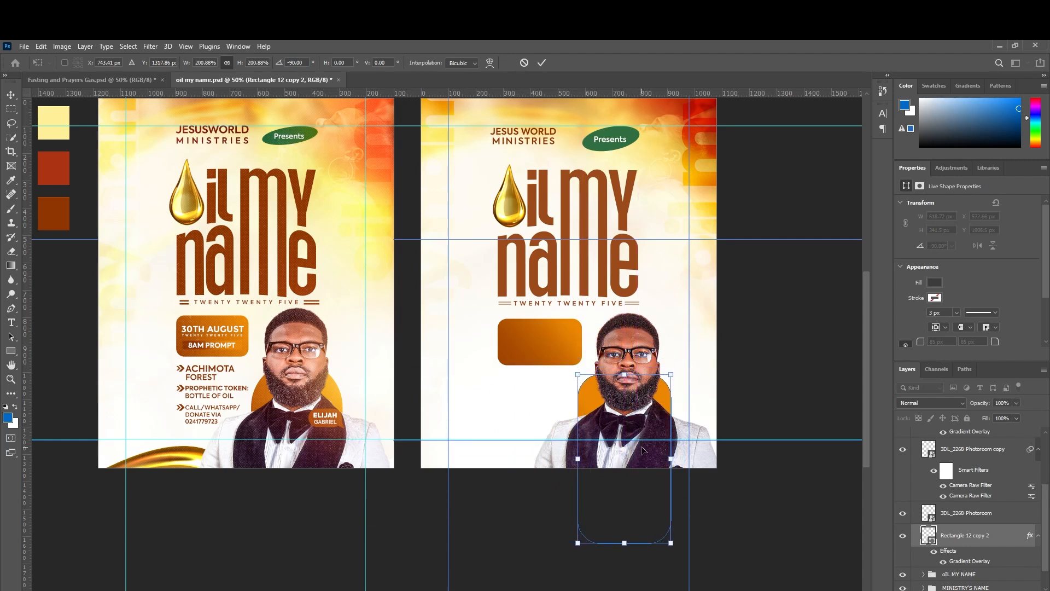
key(Return)
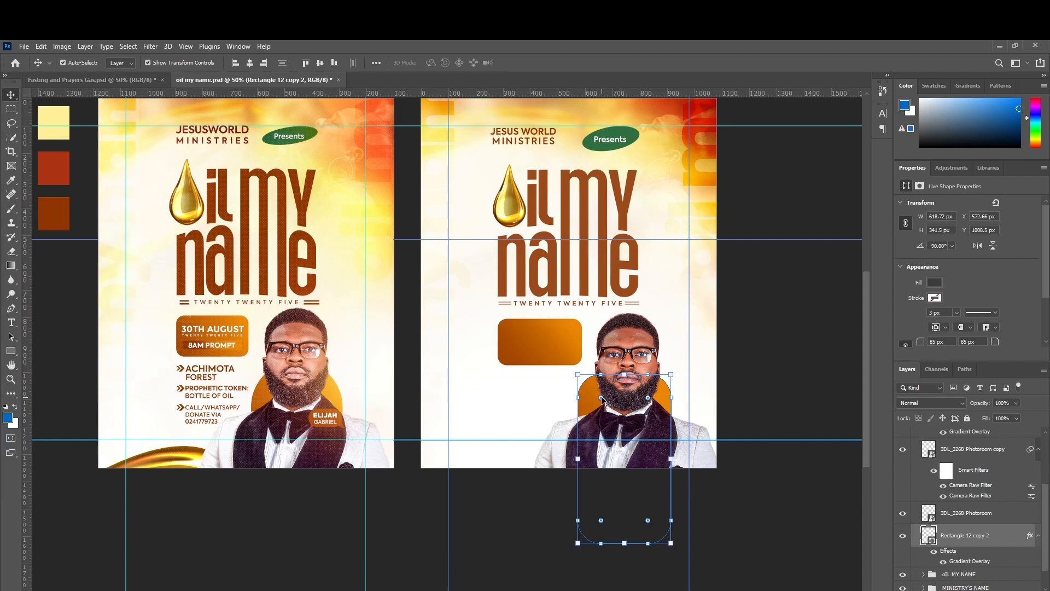
Round the pill's top into a full arch behind the portrait.
drag(602, 399, 636, 461)
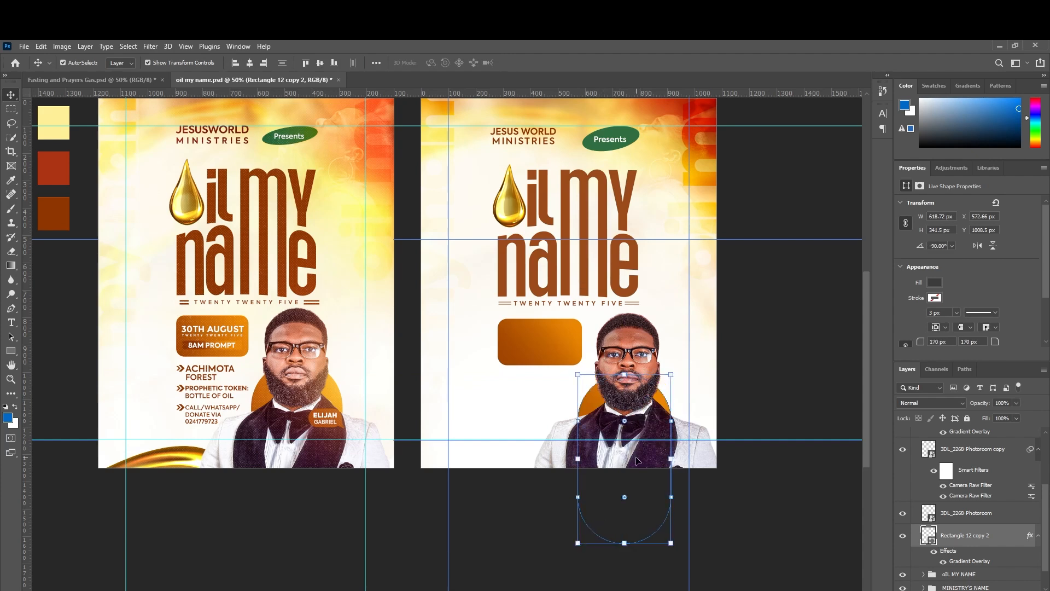
drag(672, 423, 662, 396)
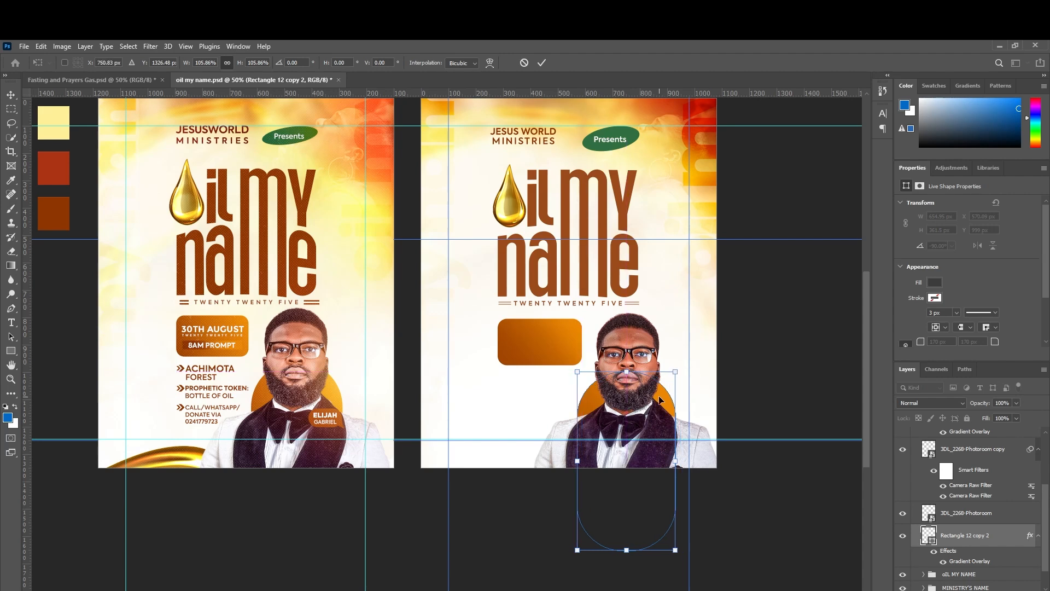
key(Escape)
click(777, 403)
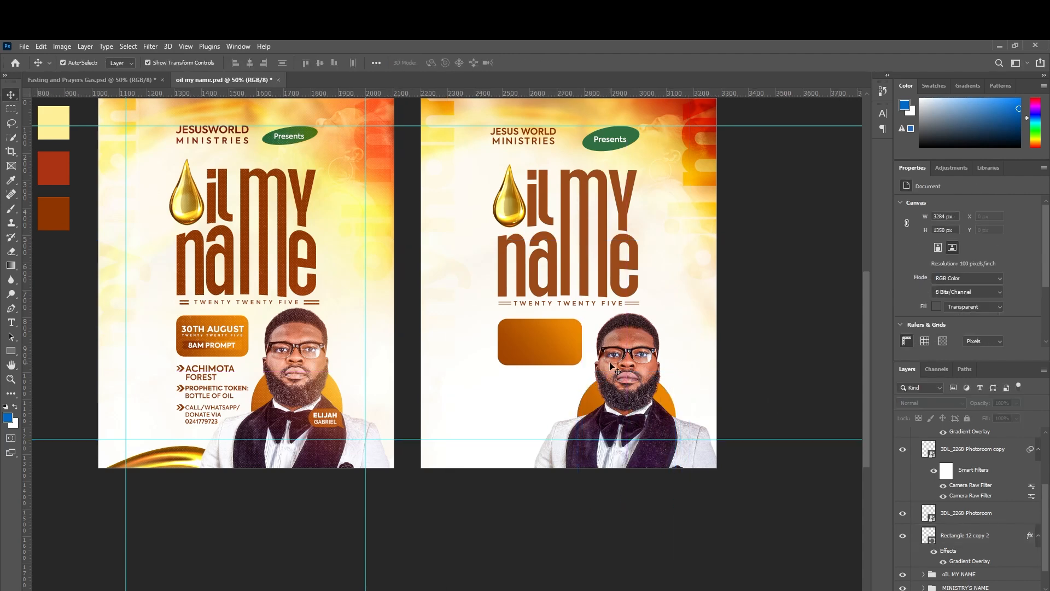
Nudge the portrait copy left to X 320 px and hide the original 3DL_2268-Photoroom layer.
click(629, 367)
key(Left)
key(Left)
key(Left)
key(Left)
key(Left)
key(Left)
key(Left)
key(Left)
key(Left)
key(Left)
key(Left)
key(Left)
key(Left)
key(Left)
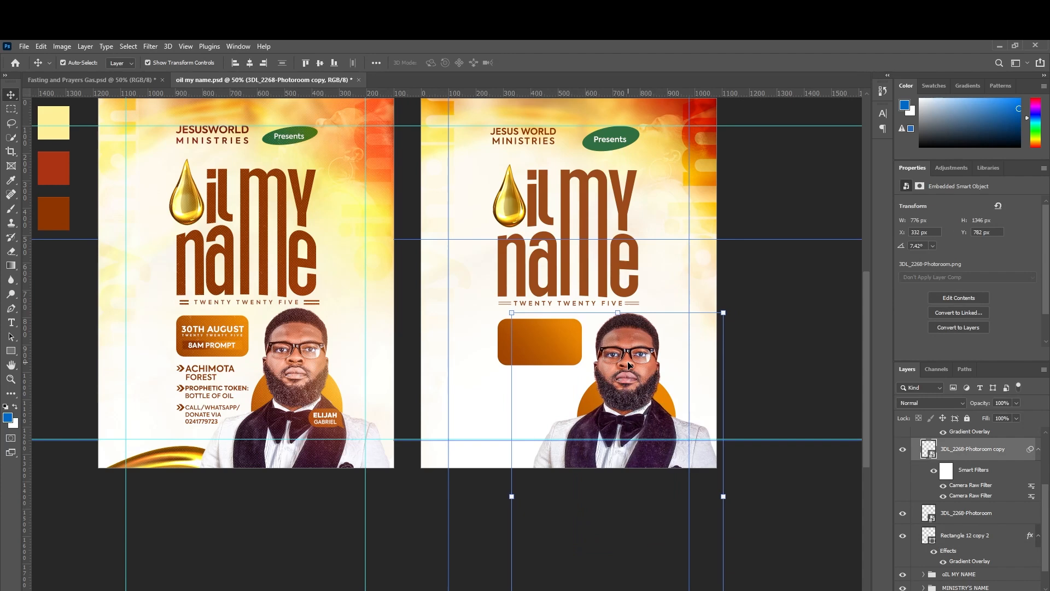
key(Left)
key(Left)
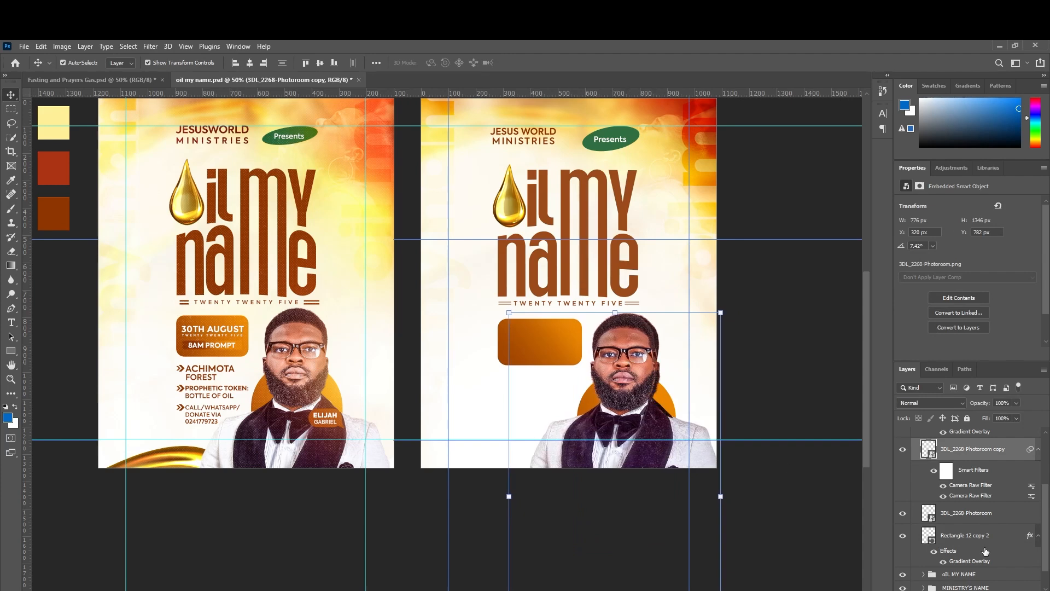
click(902, 513)
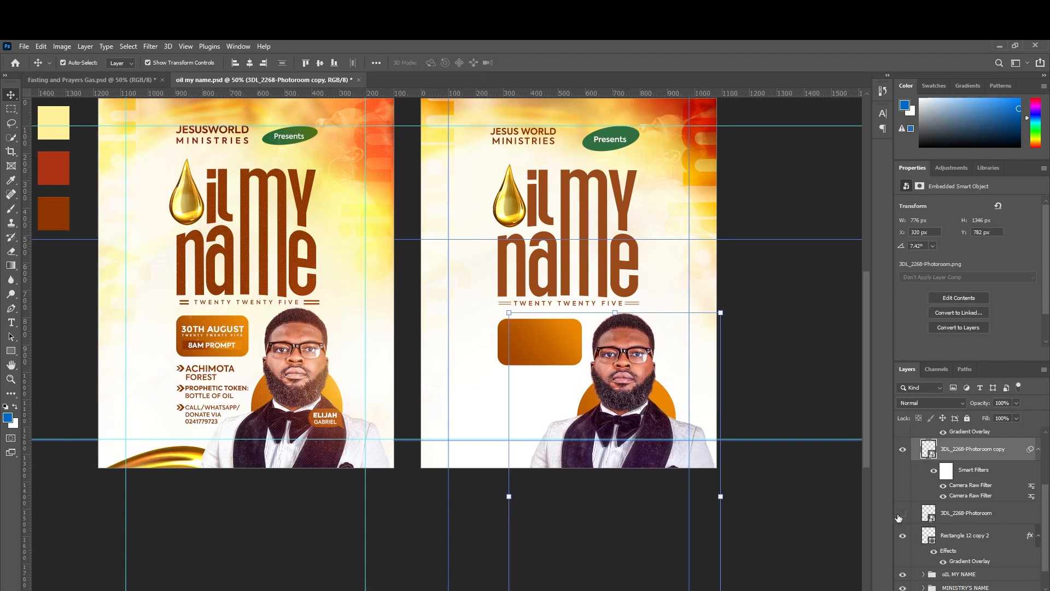
click(787, 362)
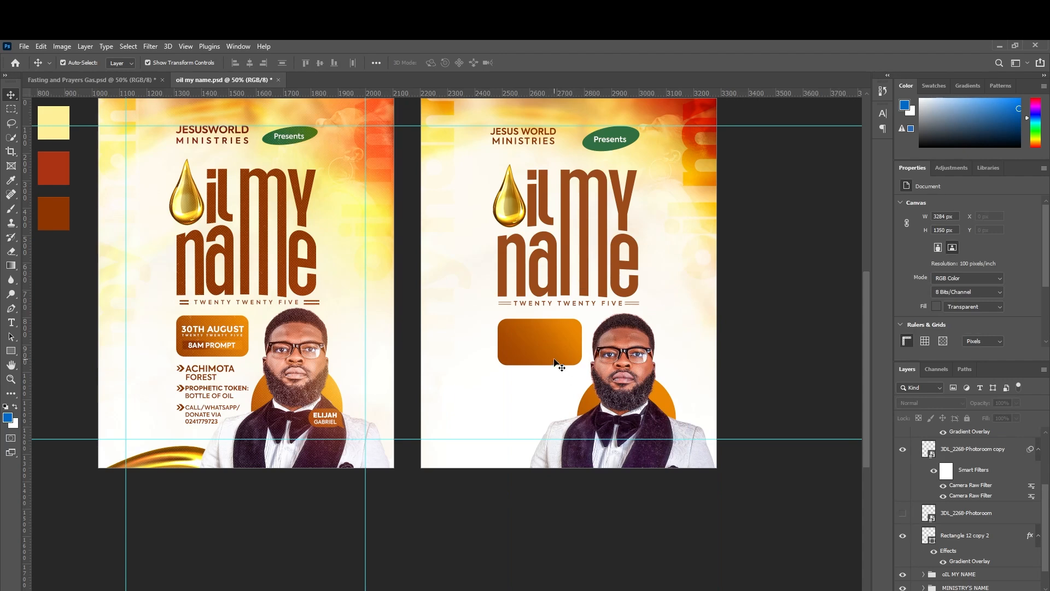
Type a '30TH AUGUST' text line on the orange badge in ExtraBold.
click(11, 323)
click(494, 332)
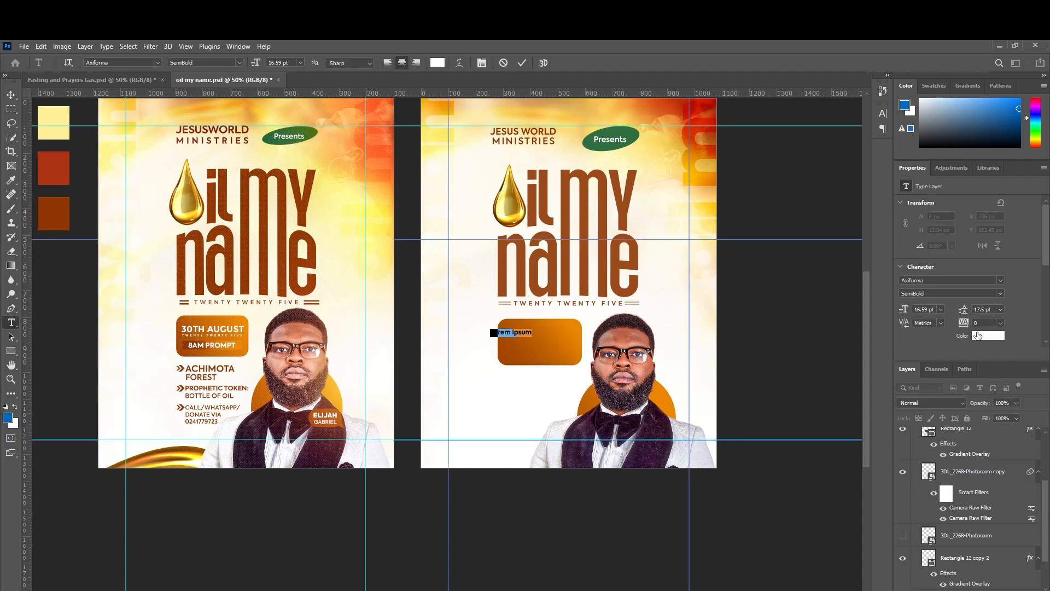
text(30TH)
text( AUGUST)
key(ctrl+a)
click(1000, 293)
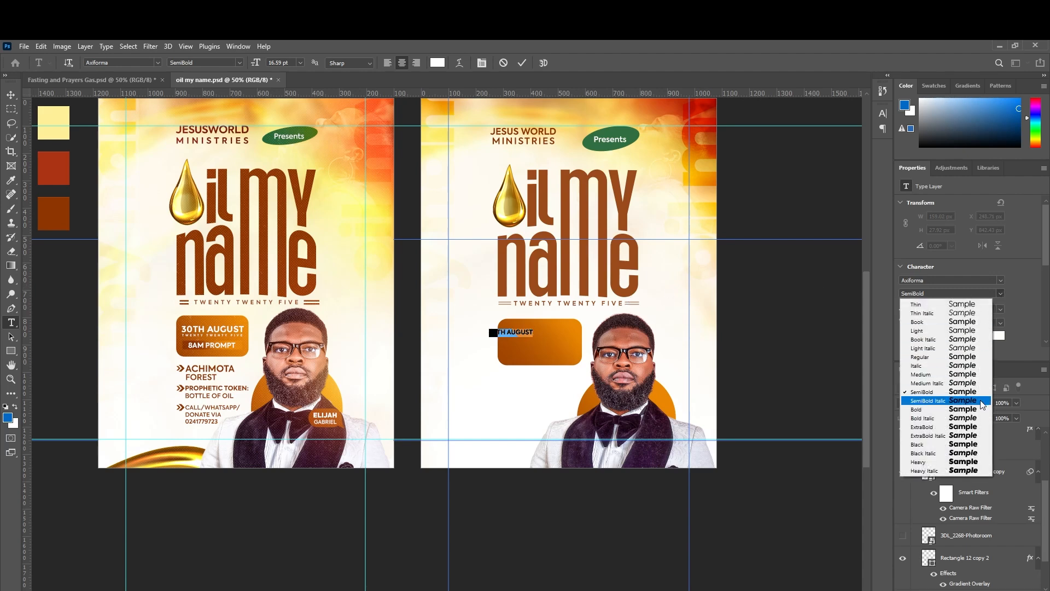
click(978, 427)
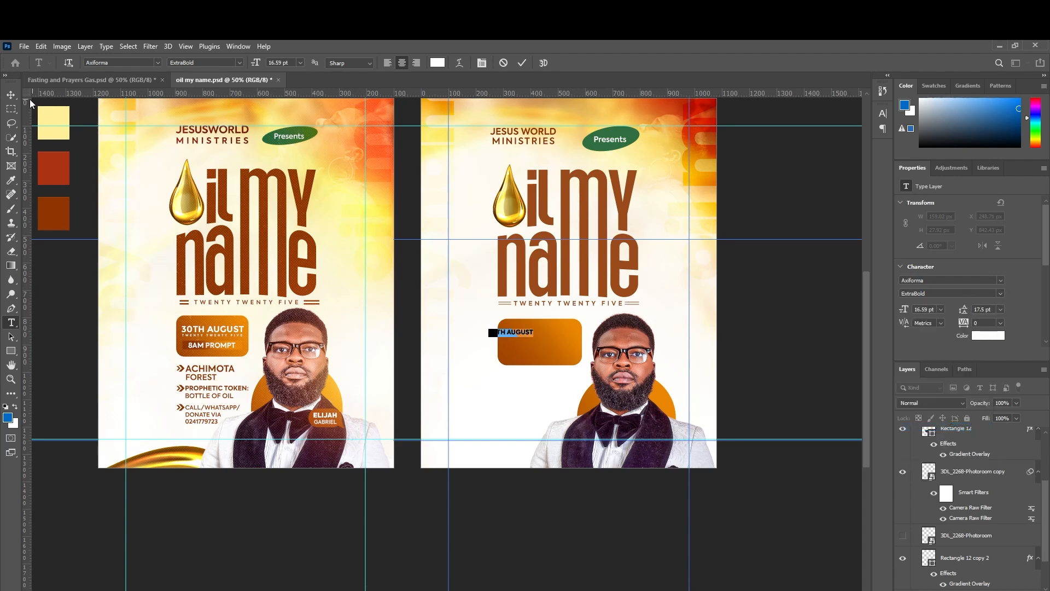
click(10, 95)
Scale the 30TH AUGUST text up to about 26.89 pt and nudge it down.
drag(538, 333, 574, 335)
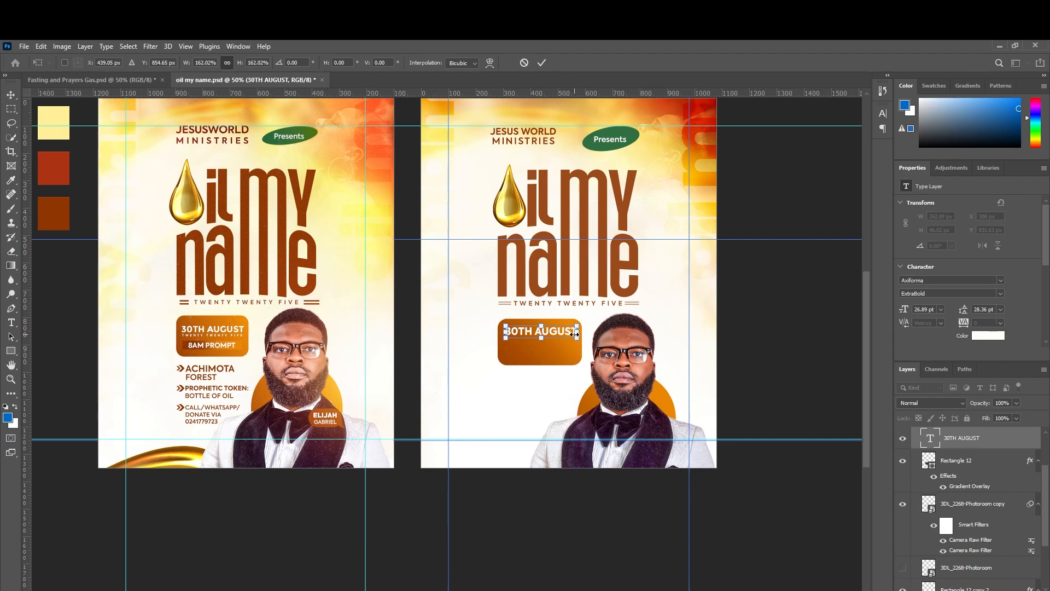
key(Return)
key(Down)
key(Down)
key(Down)
key(Down)
key(Down)
key(Down)
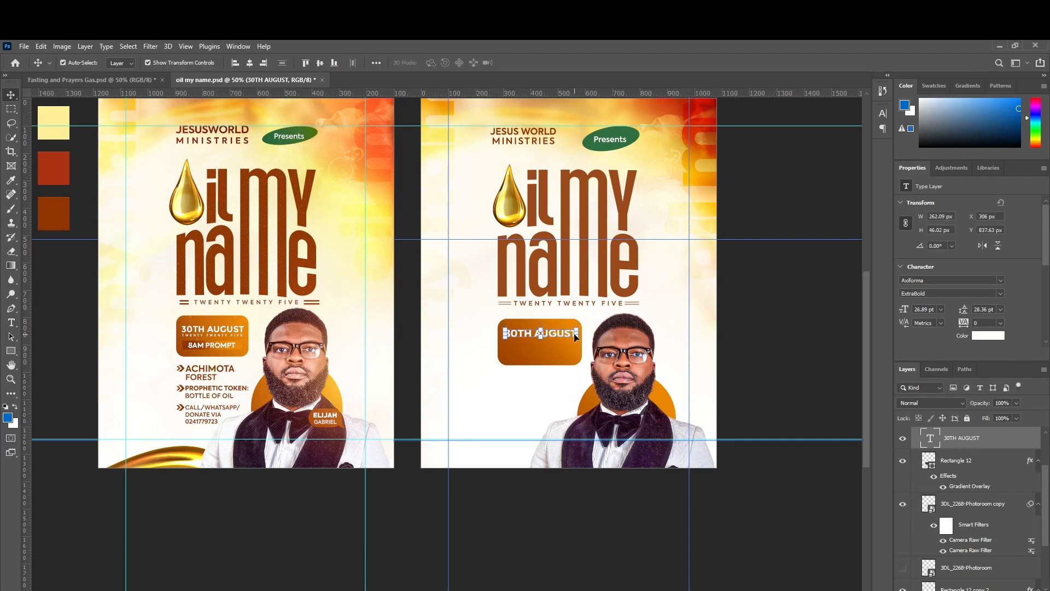
key(Left)
key(Left)
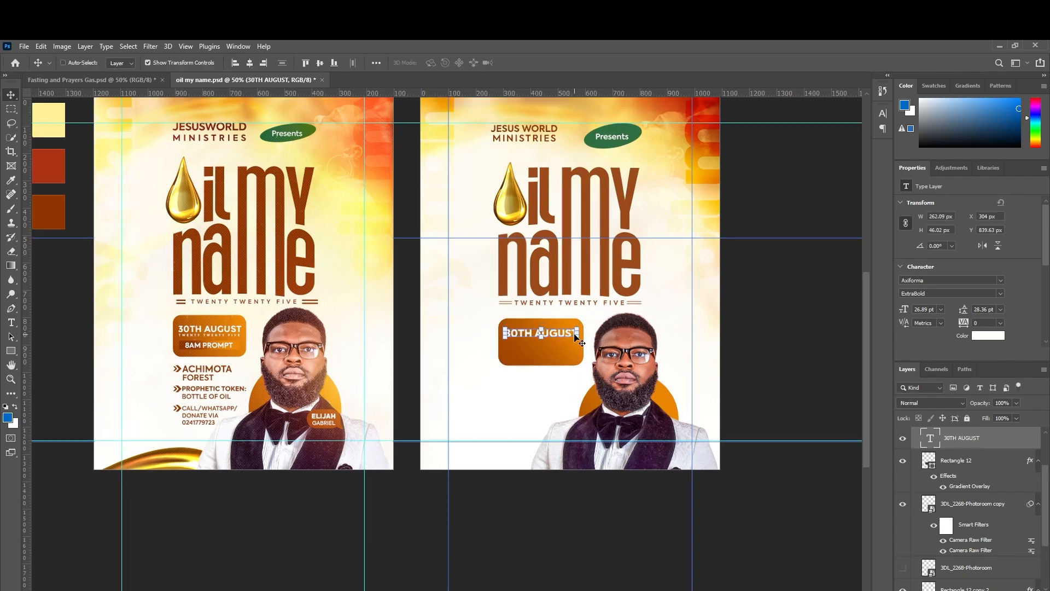
Add a Medium-weight 'TWENTY TWENTY FIVE' text line inside the badge.
key(ctrl+plus)
key(ctrl+plus)
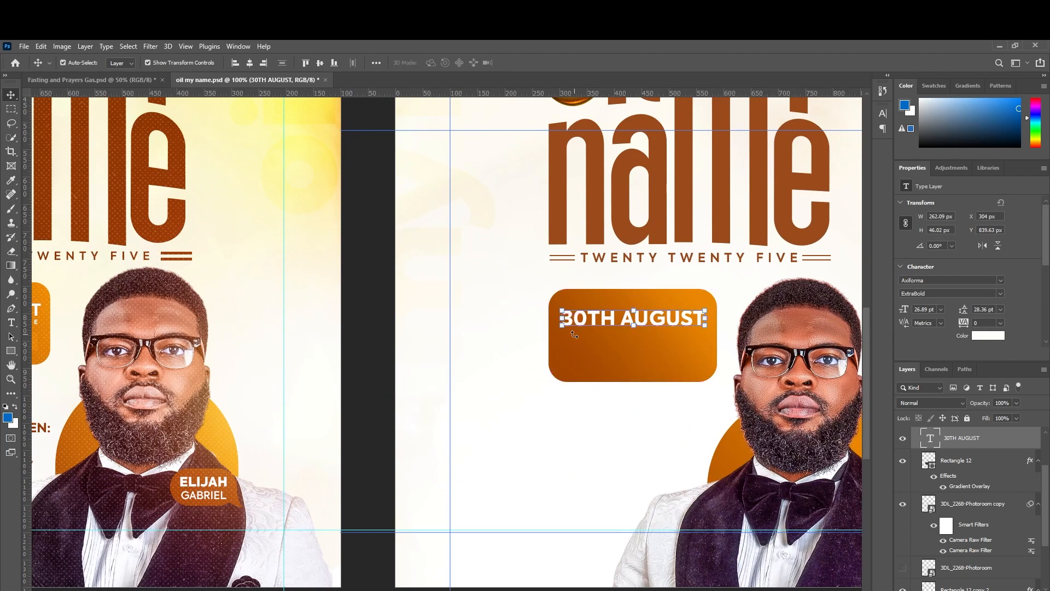
scroll(446, 339, right, 6)
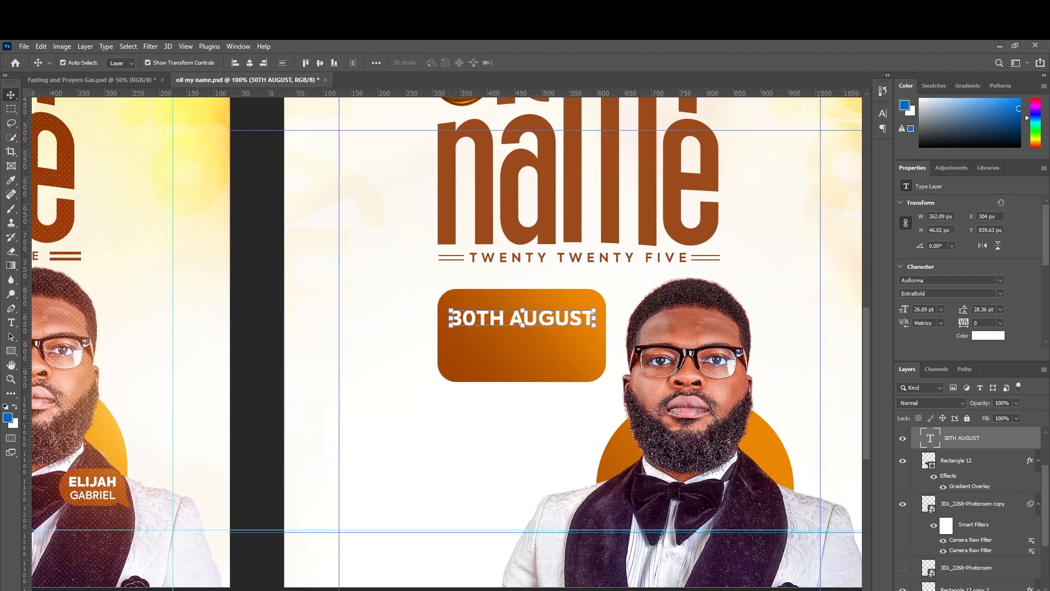
click(12, 323)
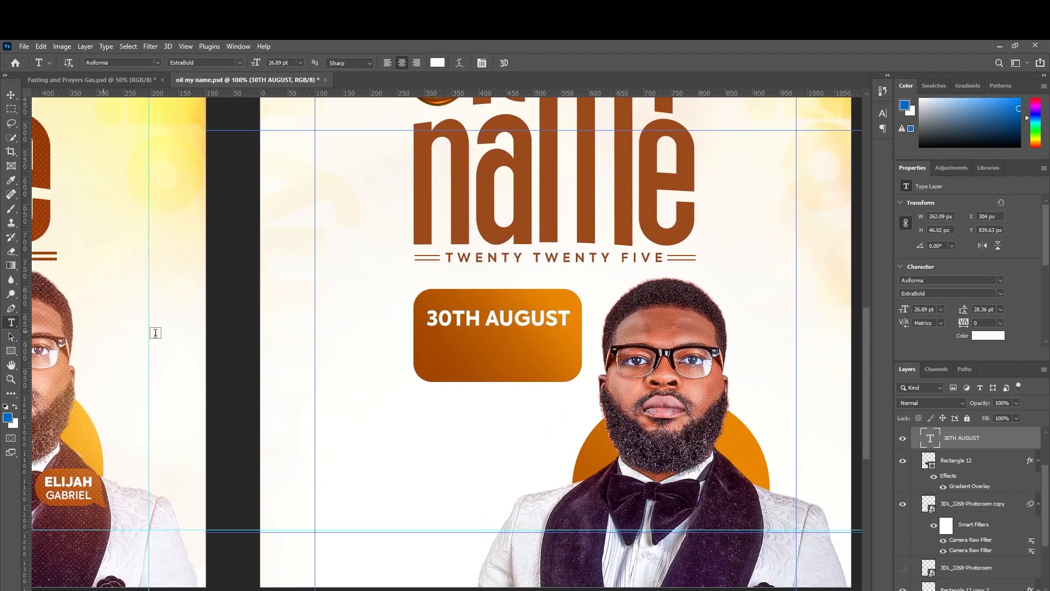
click(434, 342)
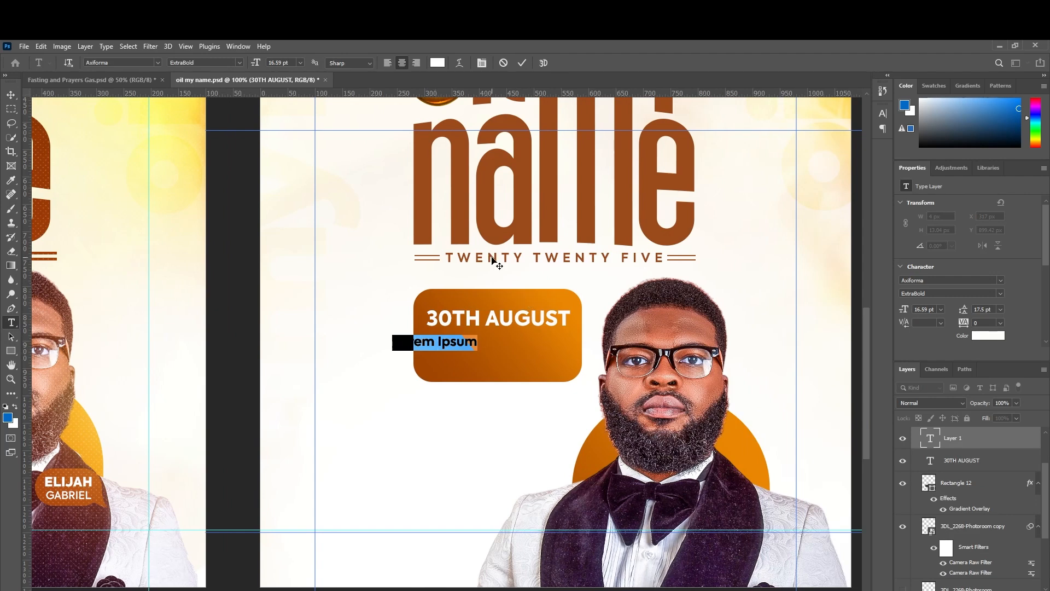
click(999, 293)
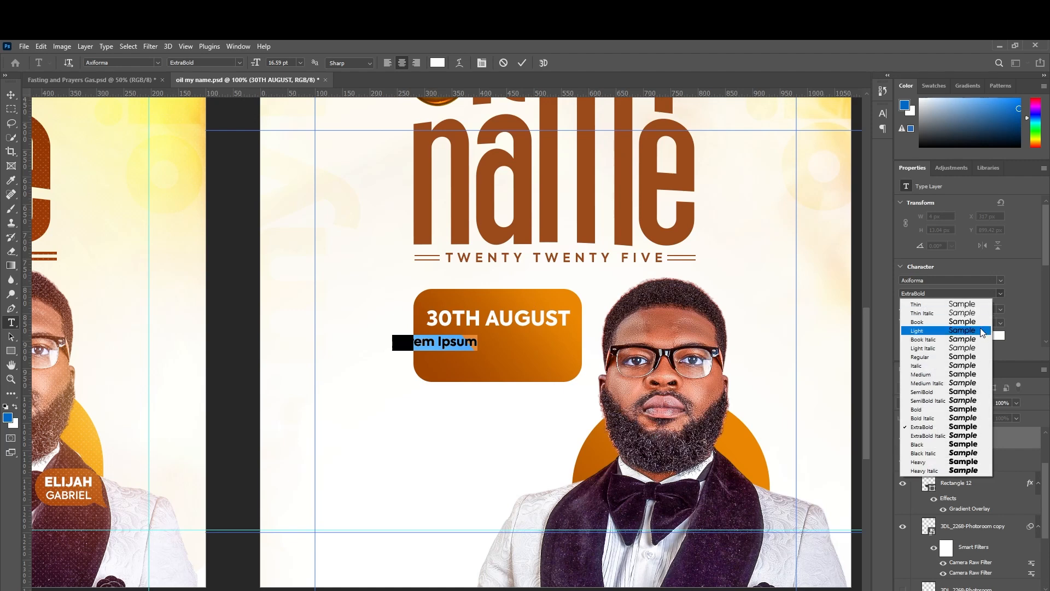
click(972, 374)
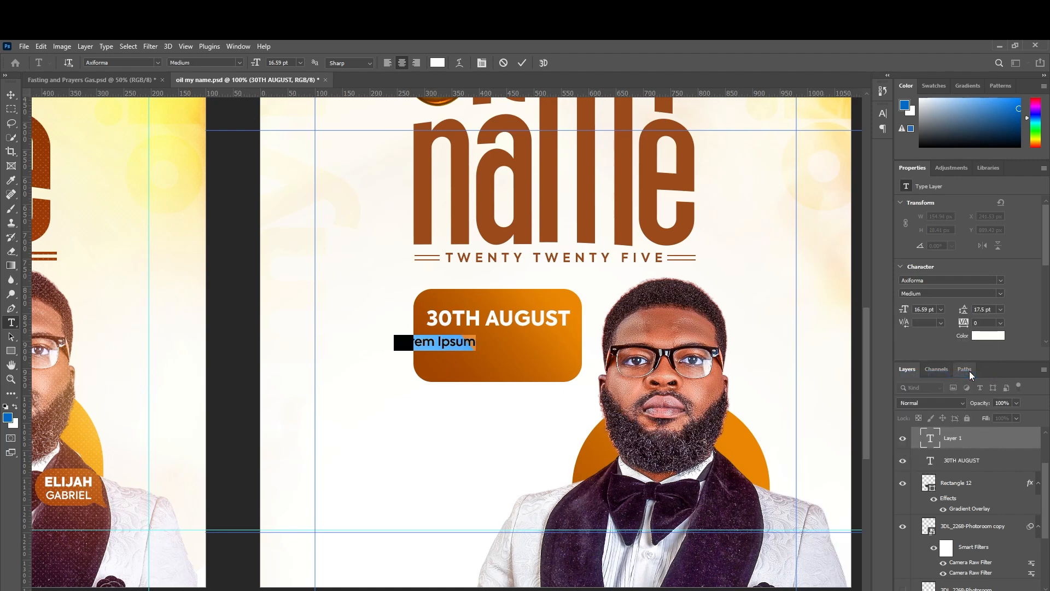
text(t)
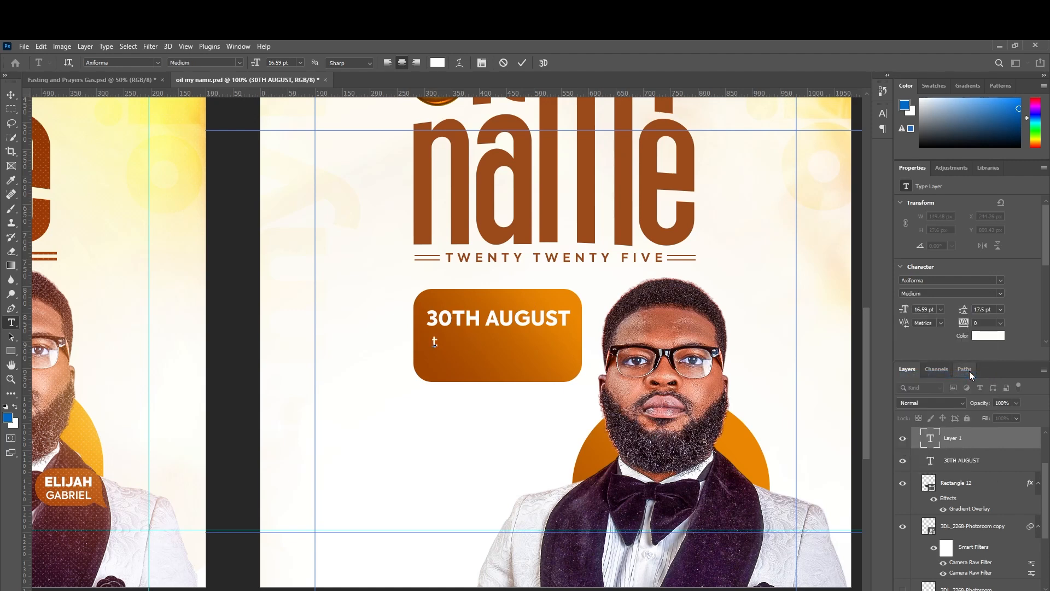
key(BackSpace)
text(TWENTY TW)
text(ENTY FIC)
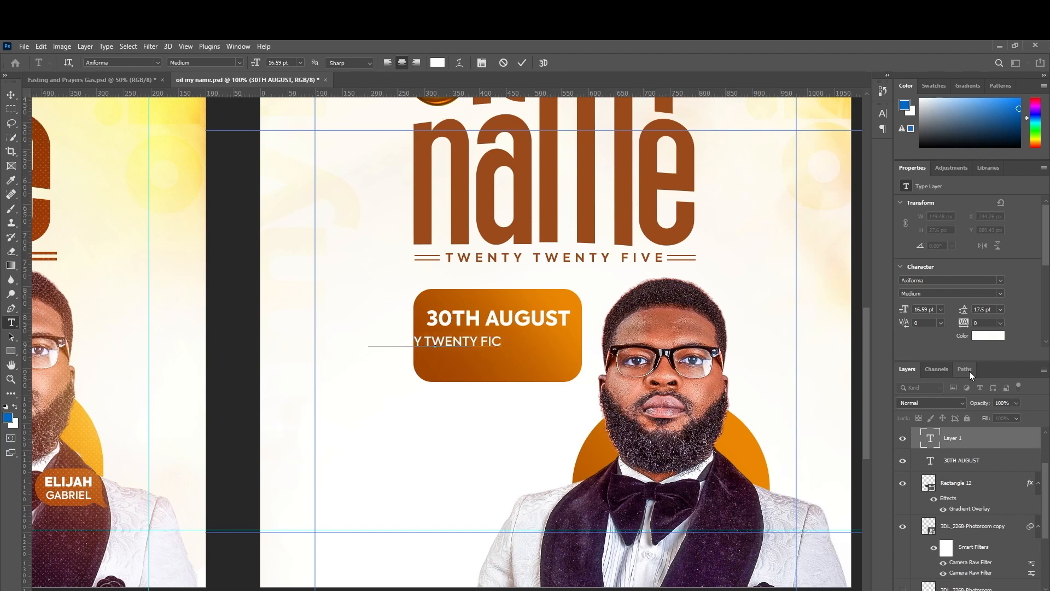
key(BackSpace)
text(VE)
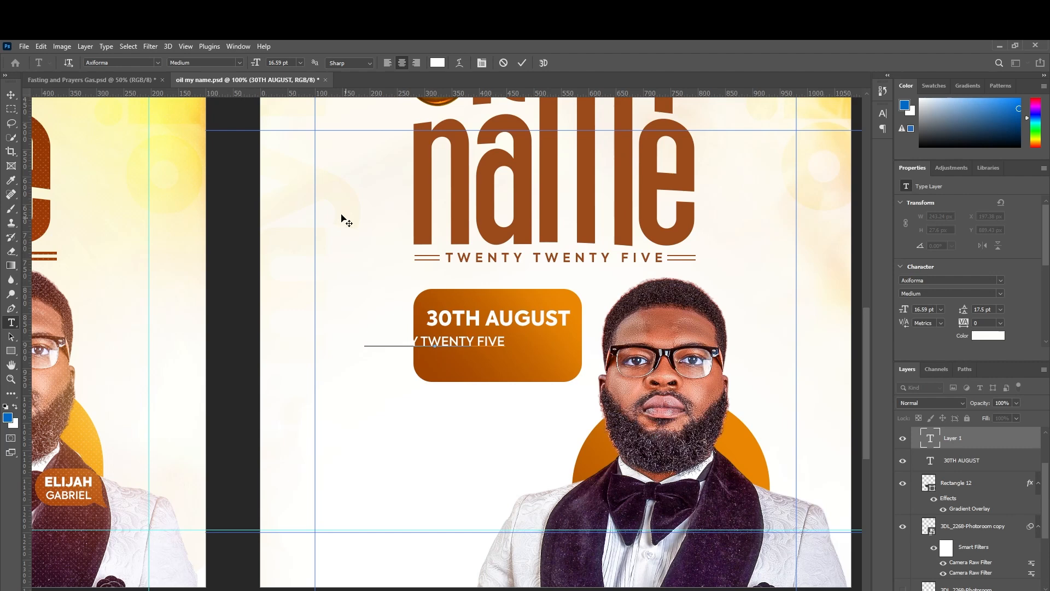
click(10, 95)
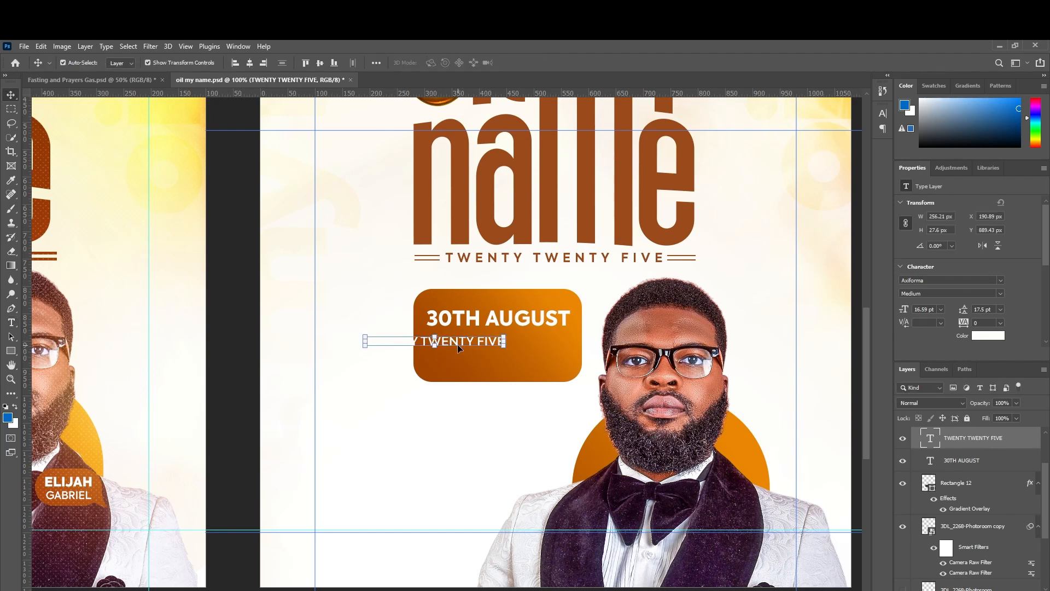
Centre TWENTY TWENTY FIVE beneath 30TH AUGUST and review the whole flyer.
drag(458, 344, 527, 335)
key(Return)
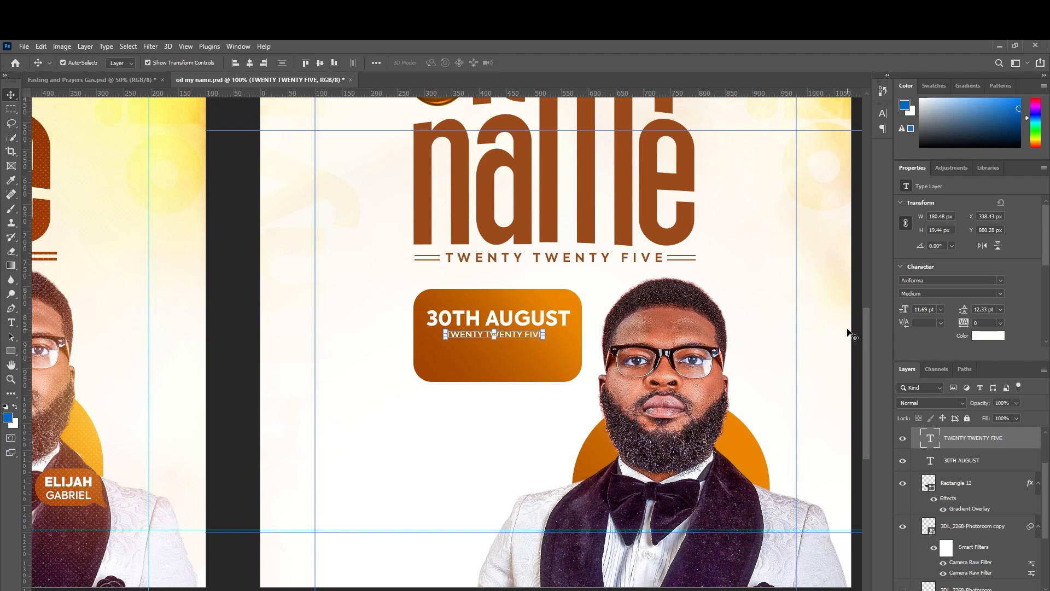
scroll(980, 324, up, 20)
scroll(980, 323, up, 8)
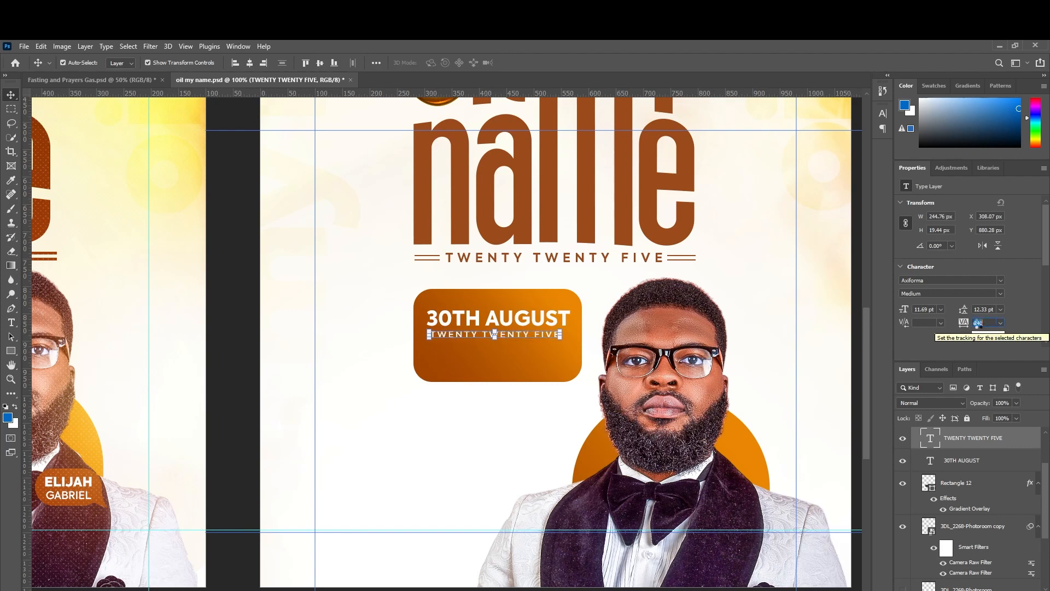
scroll(980, 324, down, 2)
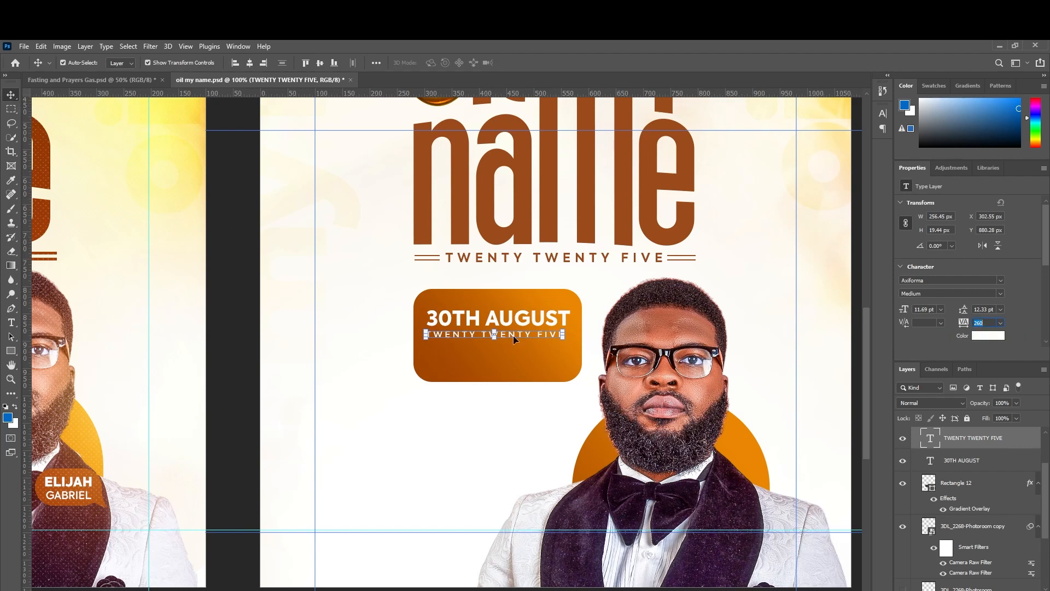
drag(513, 336, 516, 336)
key(ctrl+minus)
key(ctrl+minus)
key(ctrl+minus)
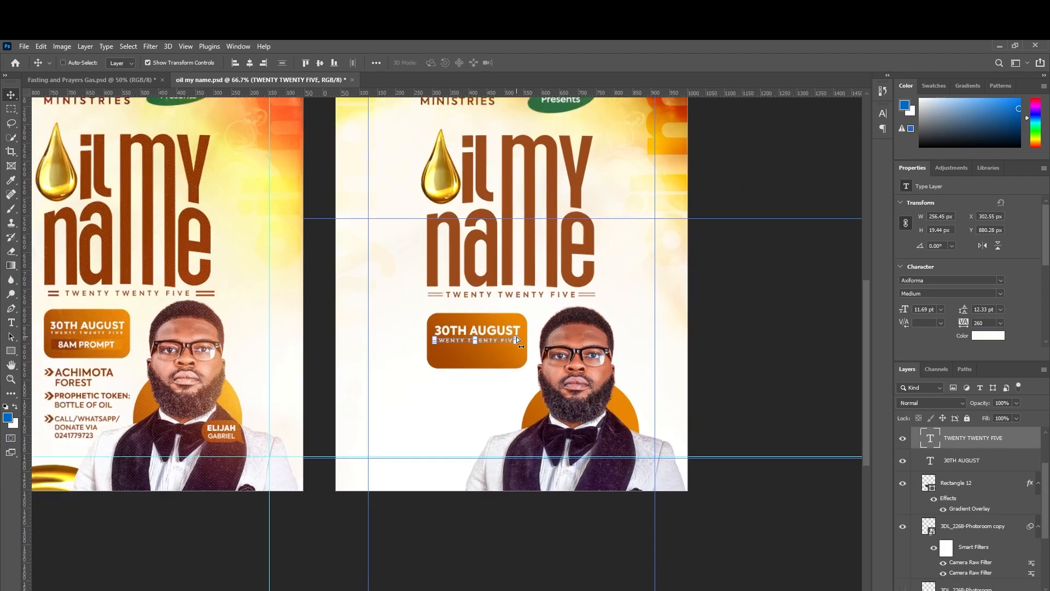
key(ctrl+minus)
key(ctrl+plus)
key(ctrl+plus)
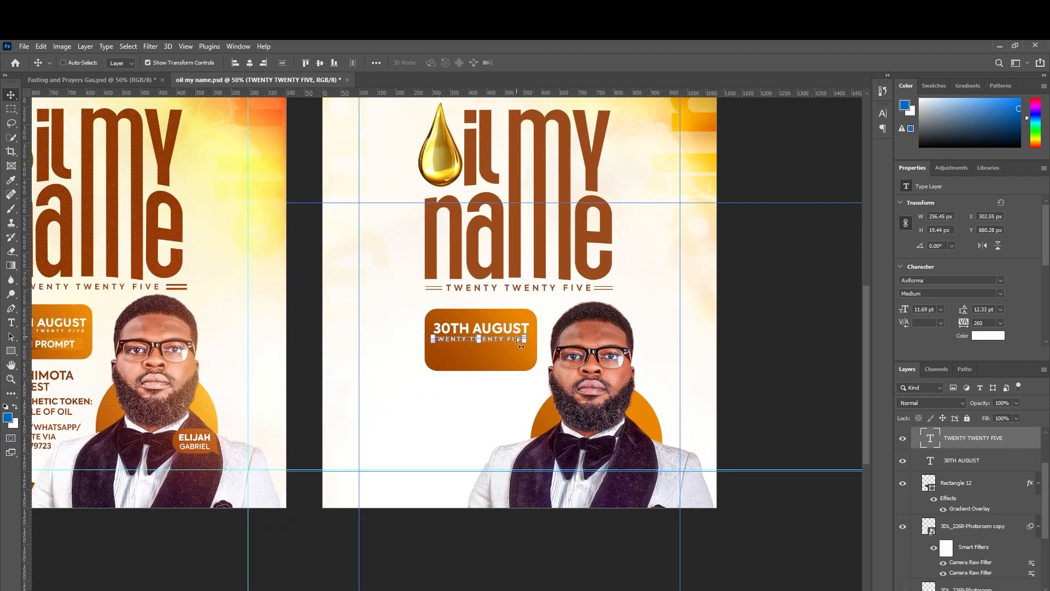
key(ctrl+plus)
key(ctrl+minus)
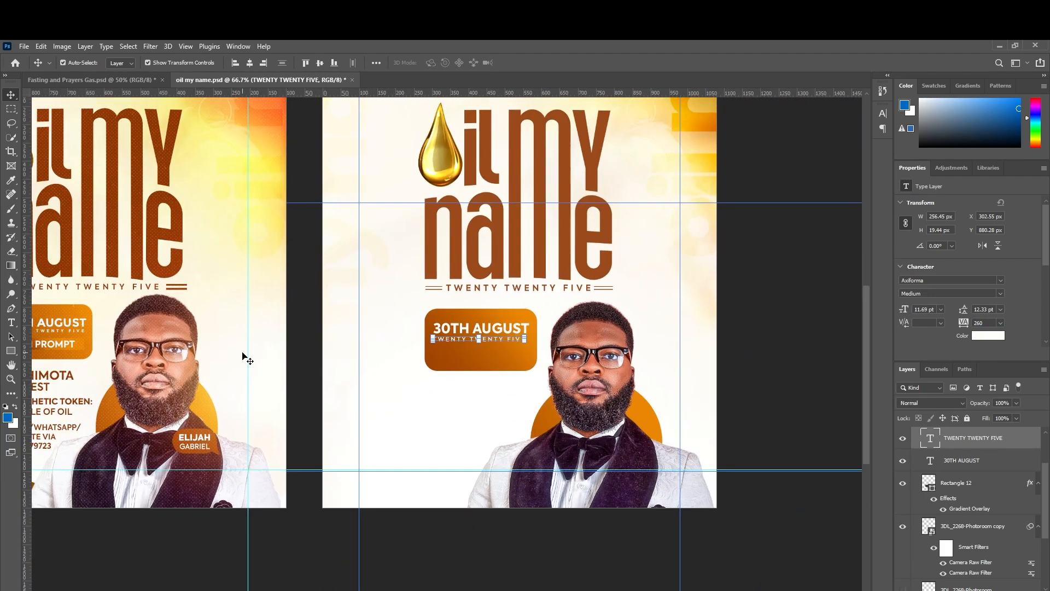
Draw a thin 20 px rectangle under TWENTY TWENTY FIVE, stretched to 263 px wide.
click(11, 351)
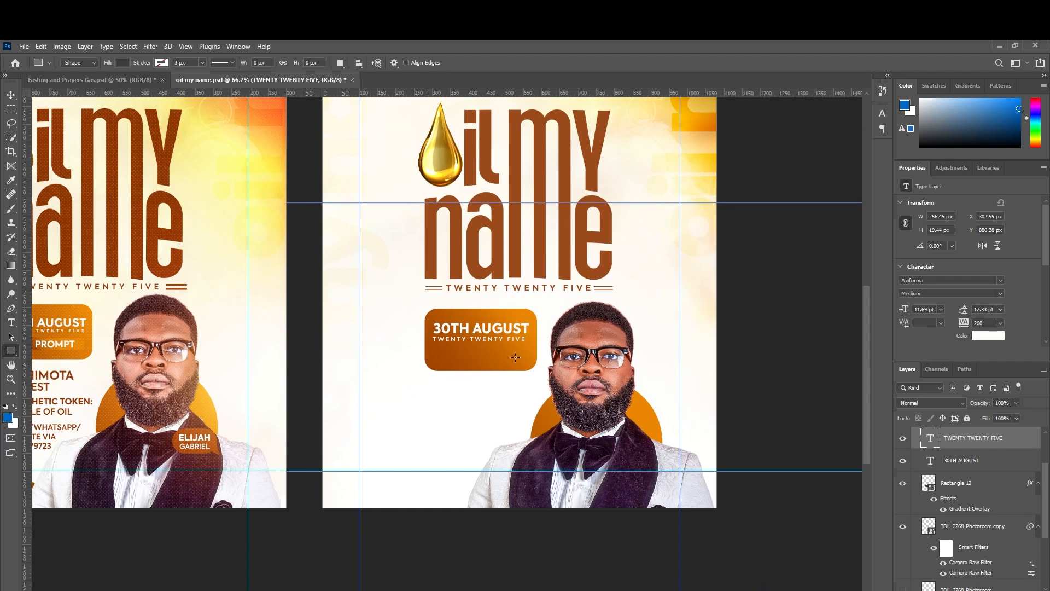
drag(431, 347, 453, 356)
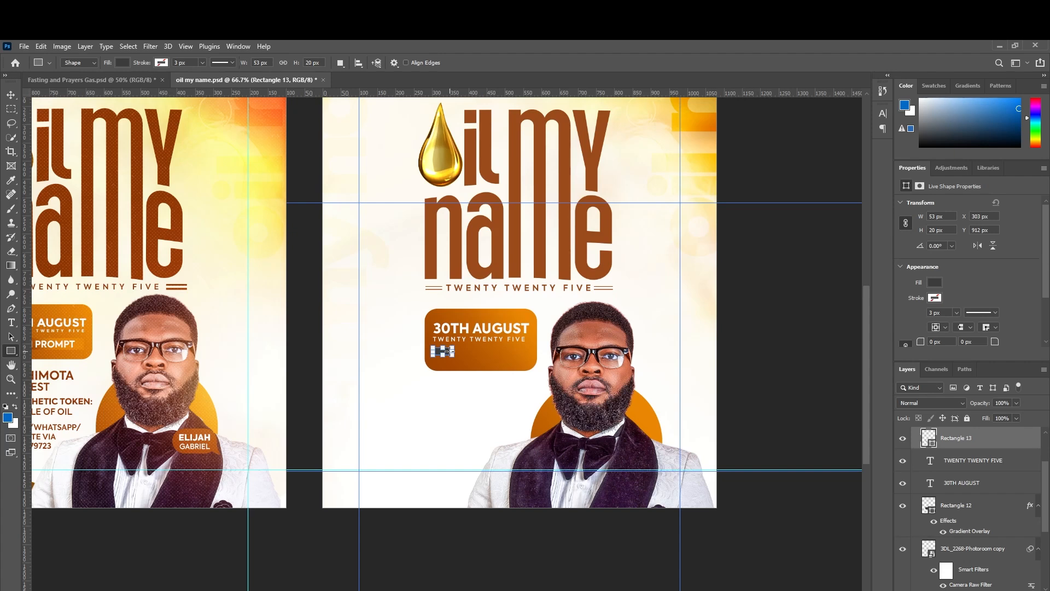
drag(457, 352, 529, 352)
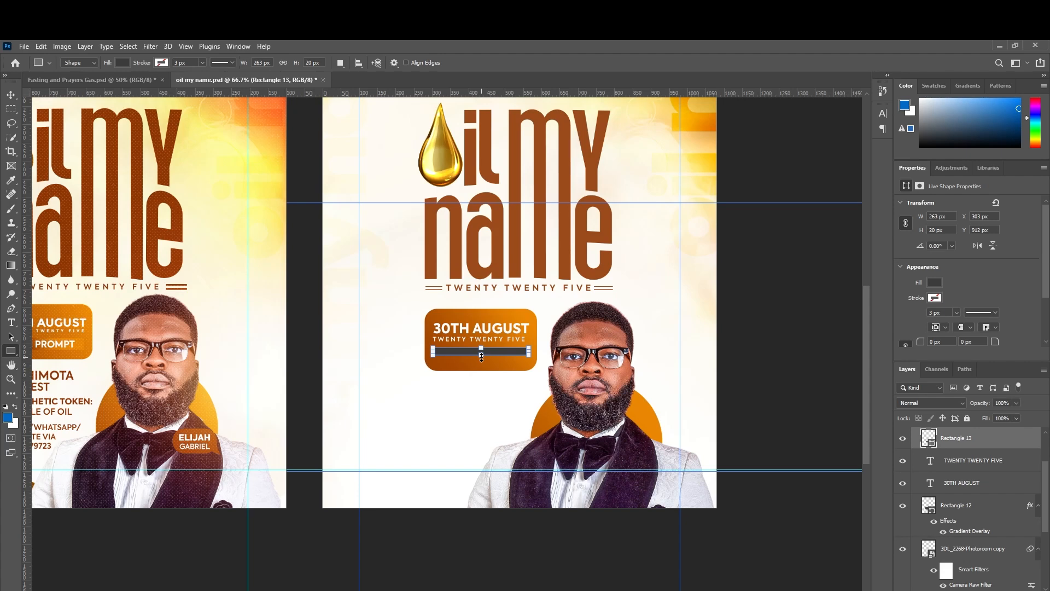
Stretch the bar under TWENTY TWENTY FIVE down to 31 px tall.
drag(481, 355, 481, 362)
key(Return)
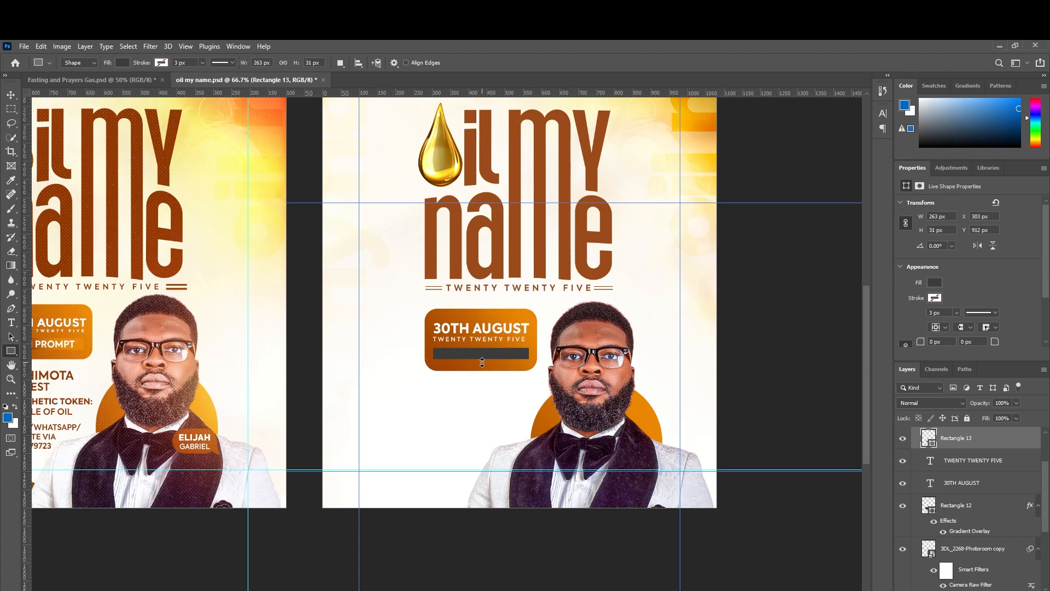
Give Rectangle 13 a Gradient Overlay and adjust its angle.
key(v)
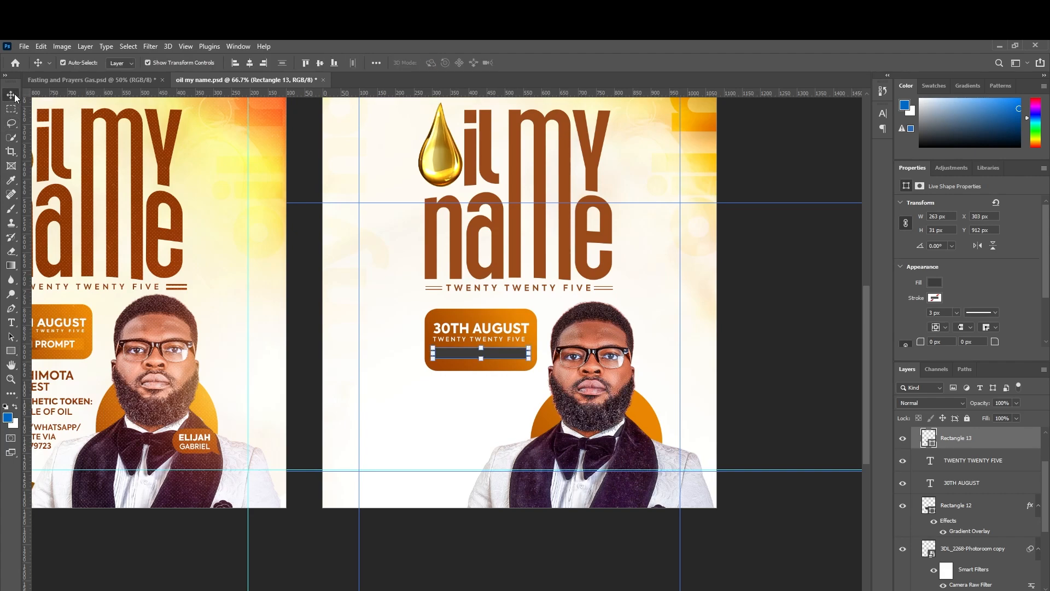
right_click(957, 448)
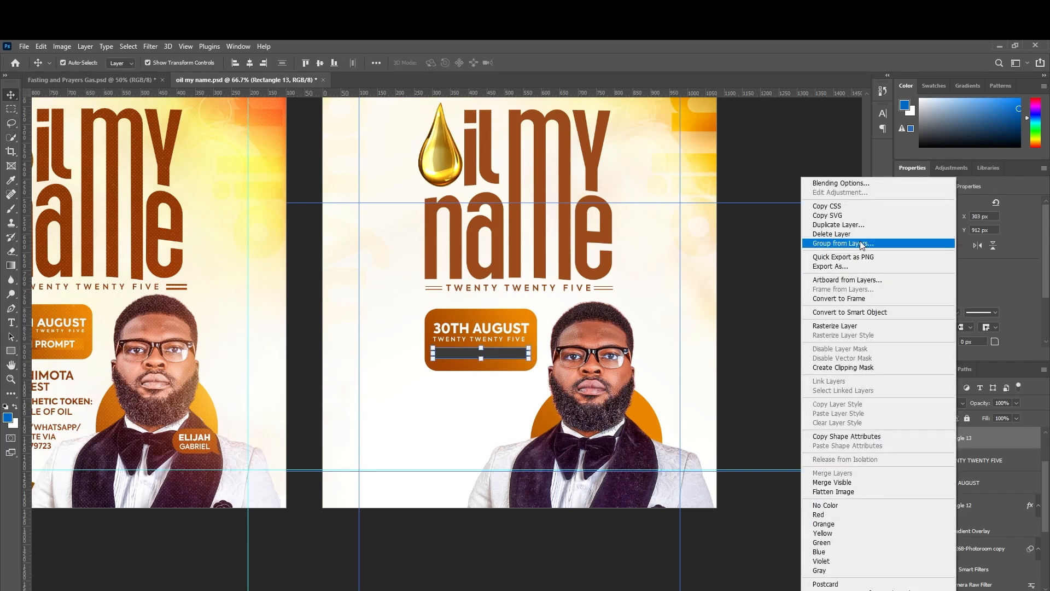
click(852, 186)
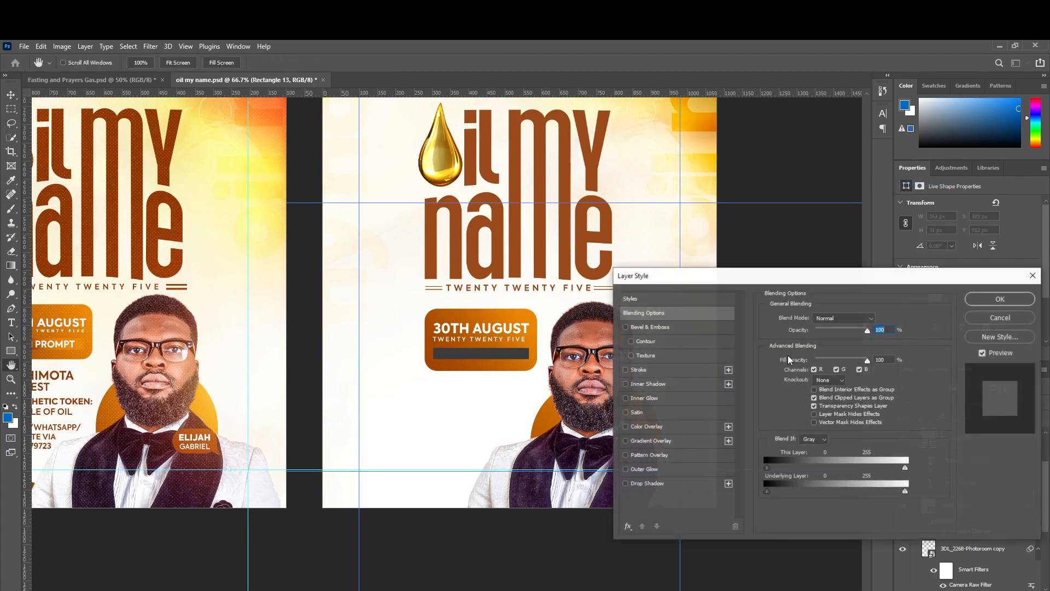
click(625, 441)
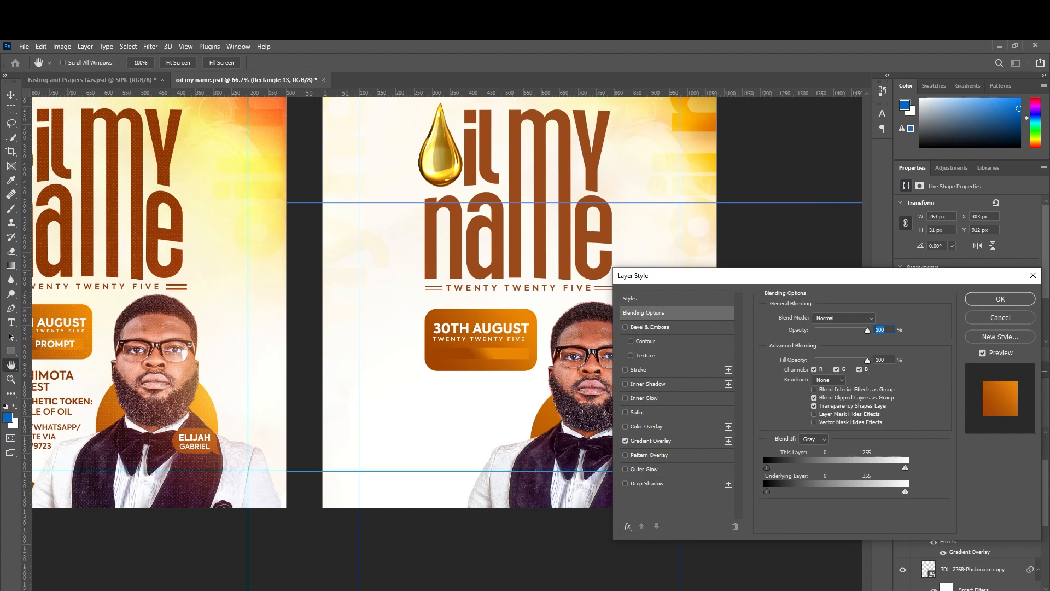
scroll(322, 340, left, 3)
scroll(321, 340, right, 1)
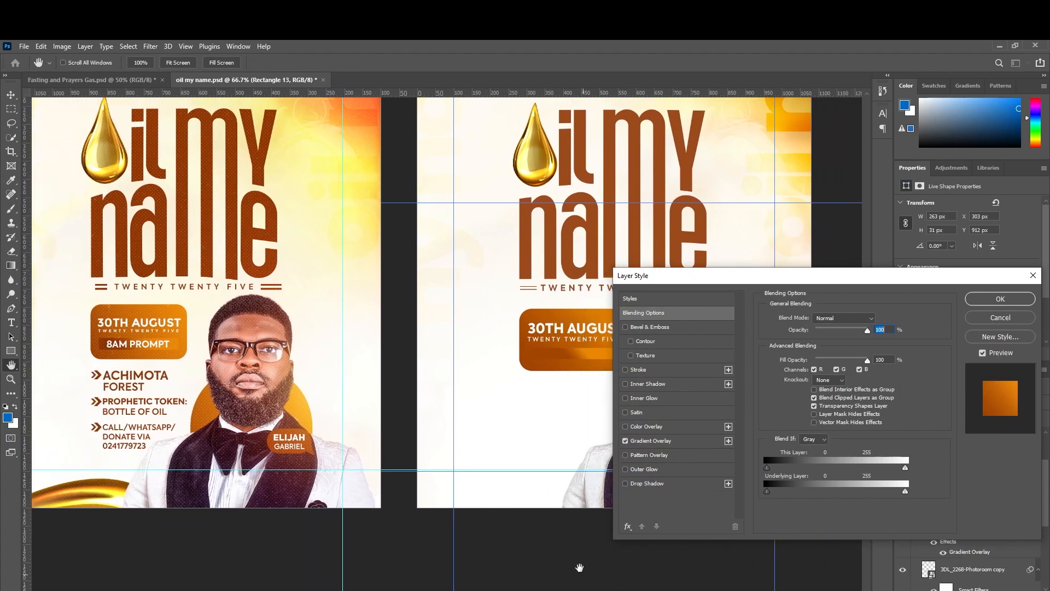
click(665, 441)
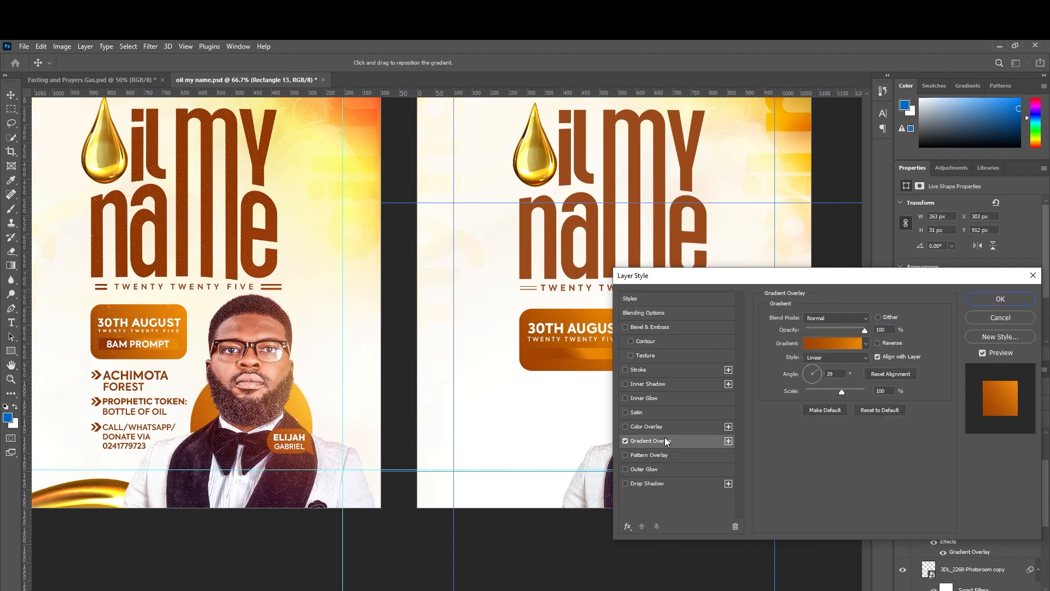
drag(821, 373, 816, 375)
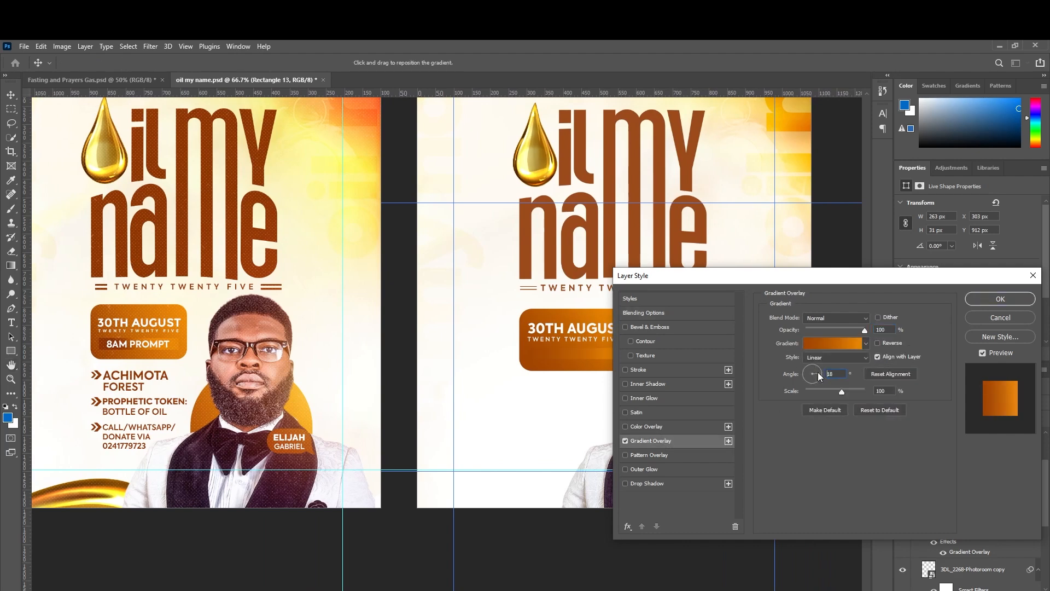
click(1008, 303)
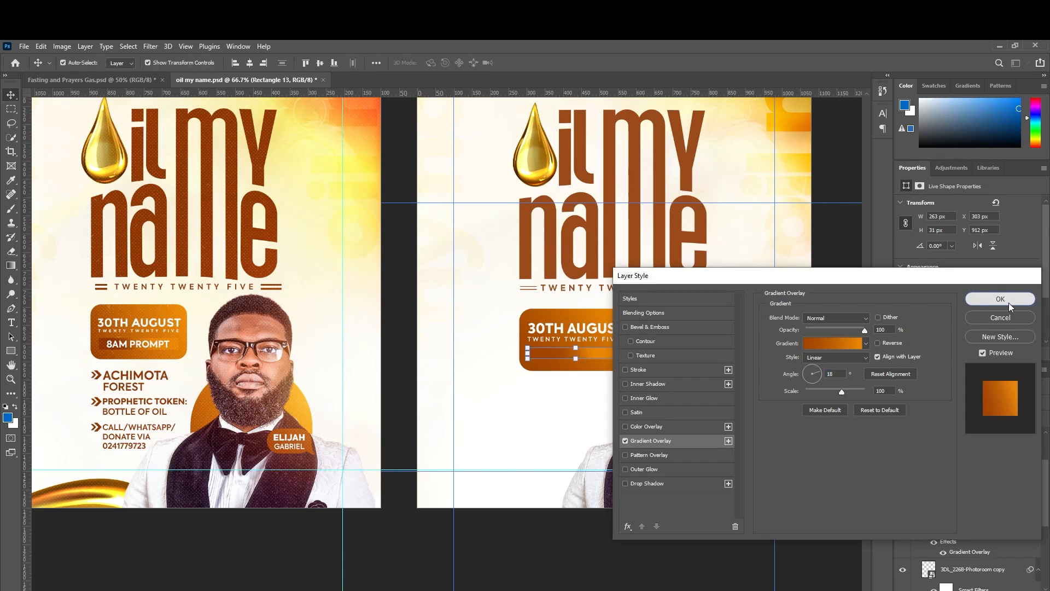
Narrow the bar slightly from its left side to 258 px.
click(529, 353)
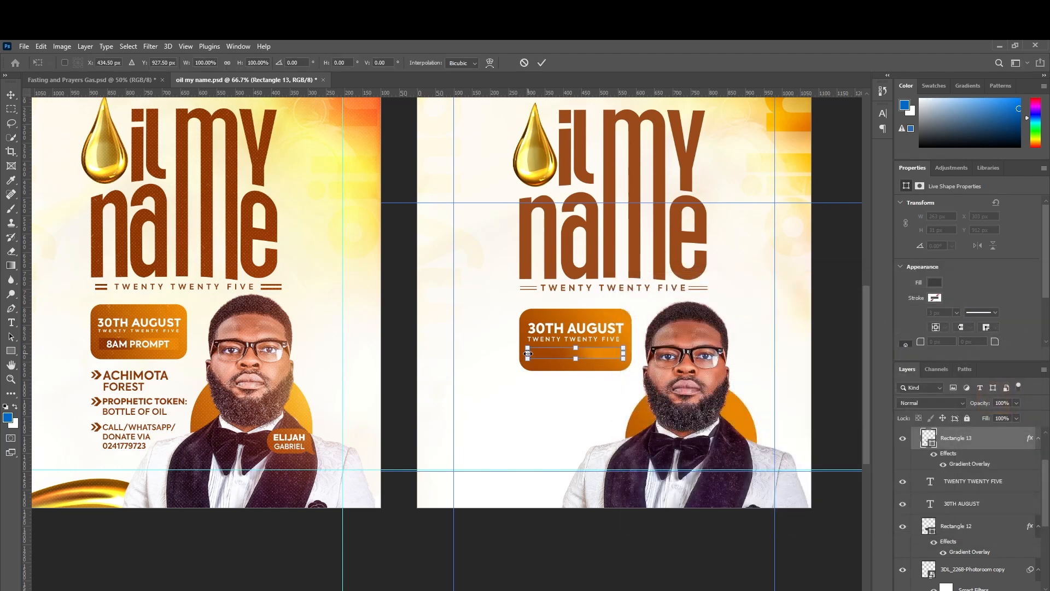
drag(529, 354, 581, 360)
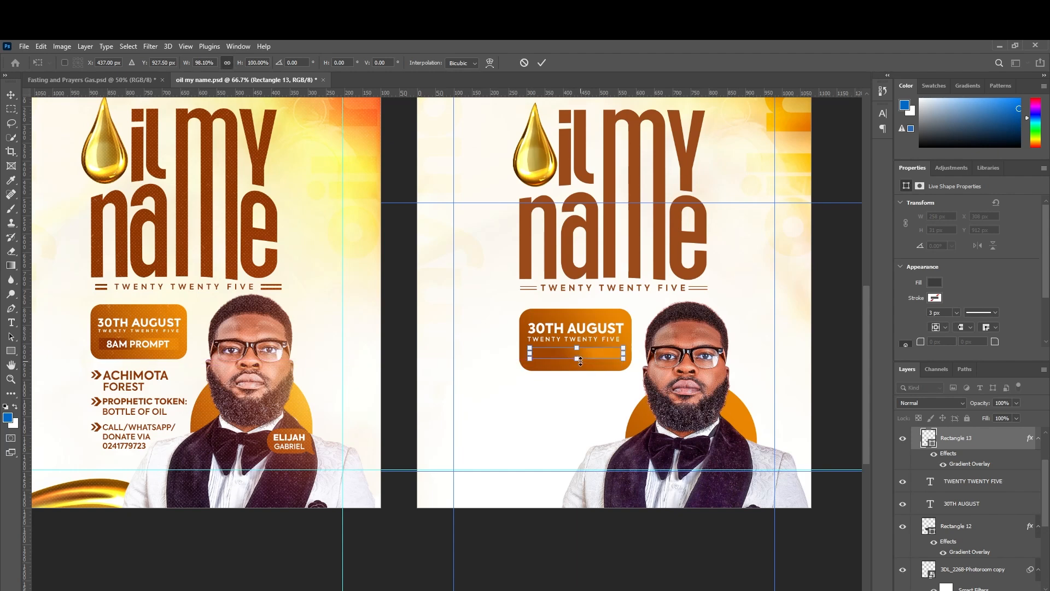
key(Return)
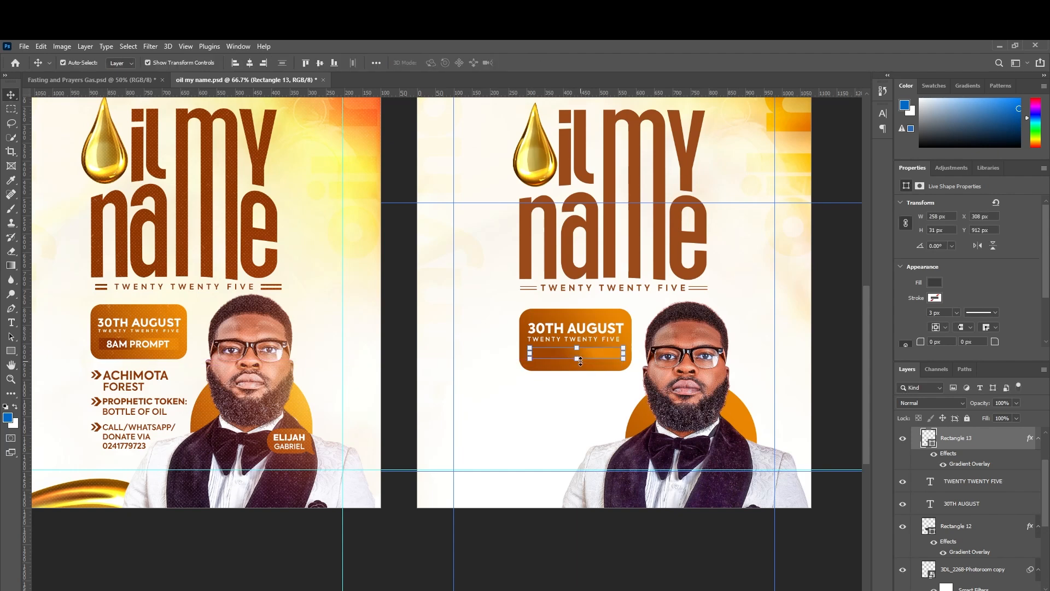
Set the gradient's left colour stop to dark brown #8c3200.
right_click(973, 443)
click(919, 185)
click(651, 441)
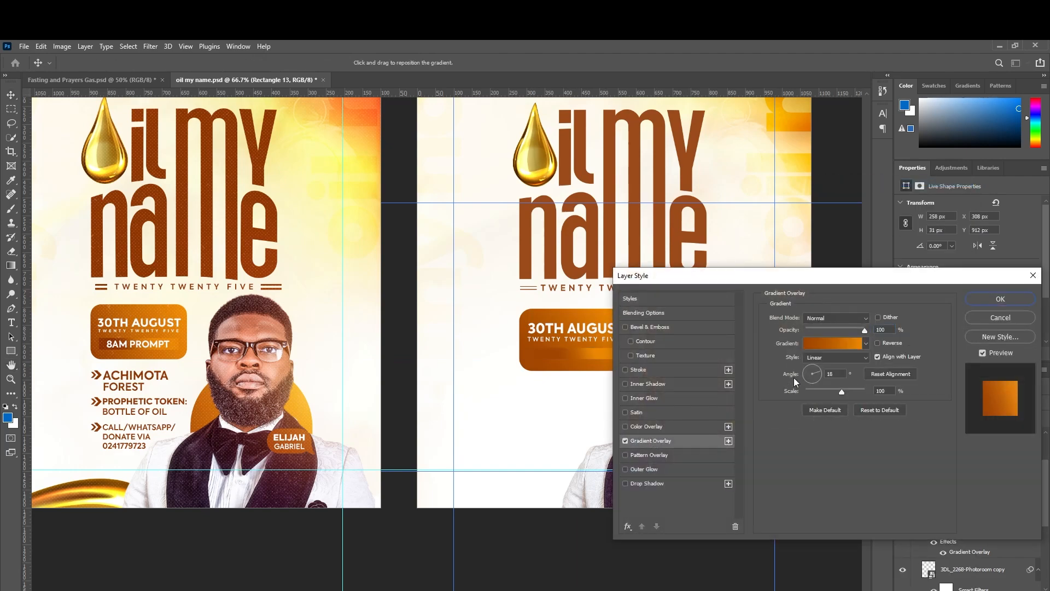
click(820, 345)
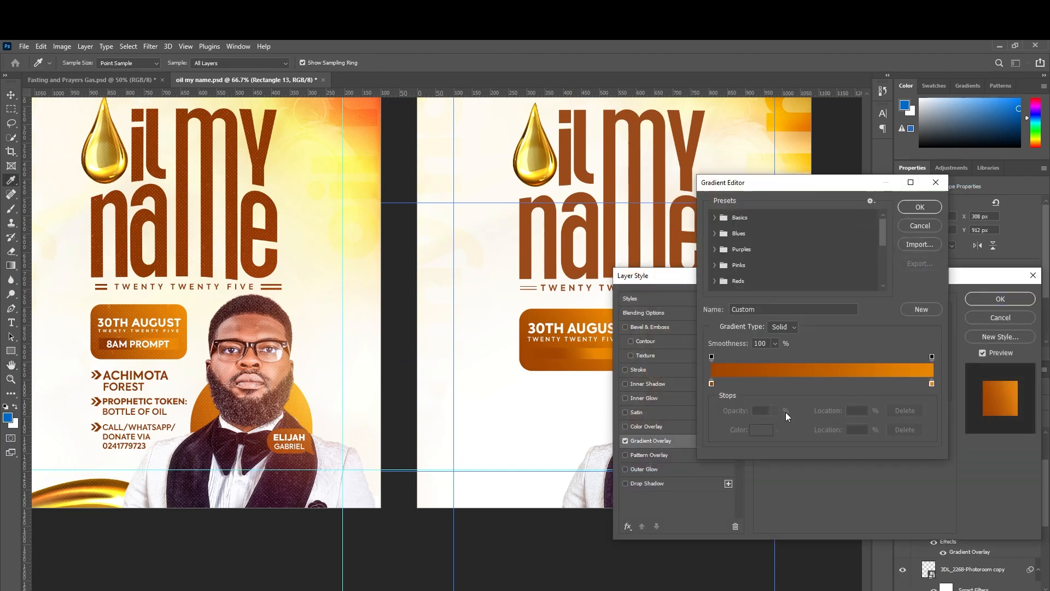
click(712, 383)
click(757, 432)
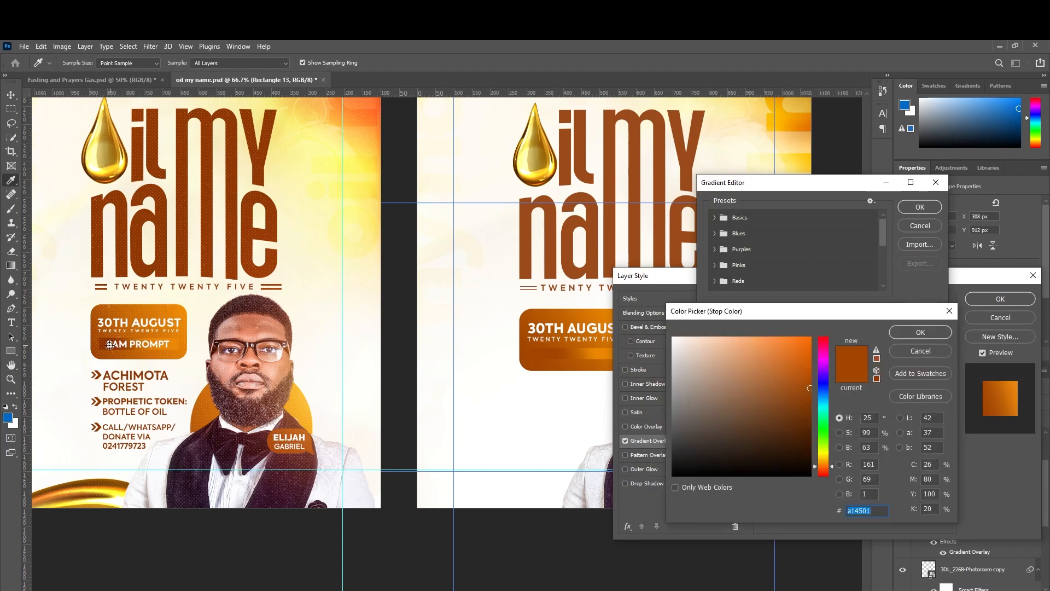
click(898, 333)
click(913, 206)
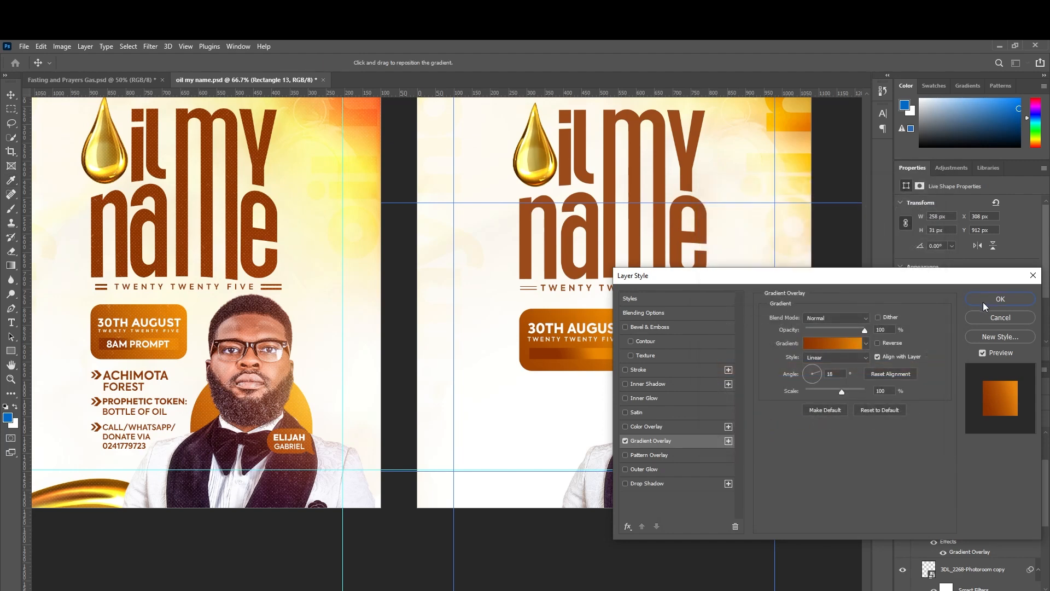
click(982, 302)
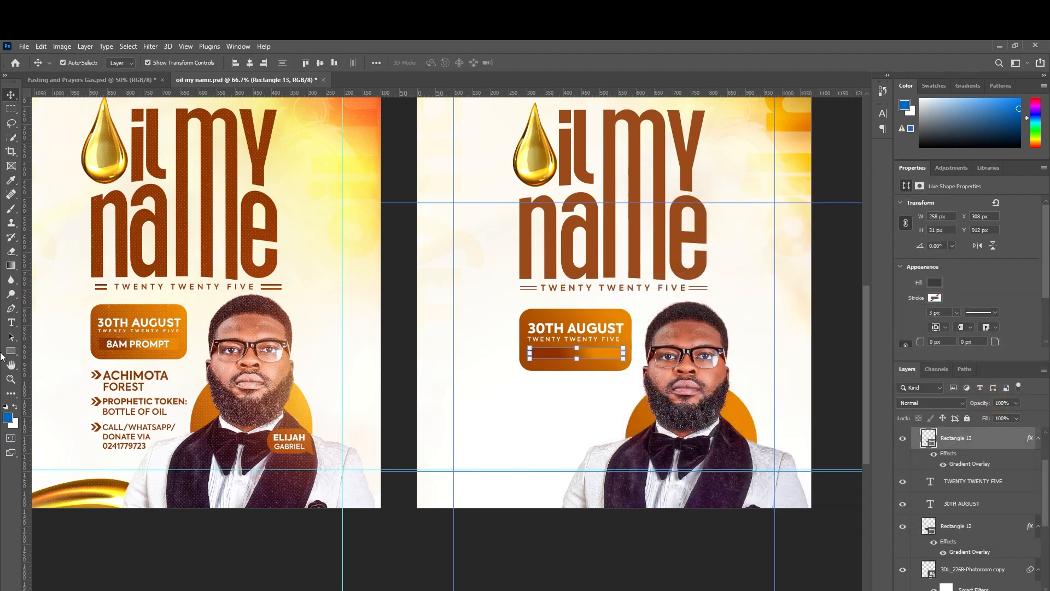
Add the text '8AM PROMPT' and move it onto the date-badge bar.
click(10, 323)
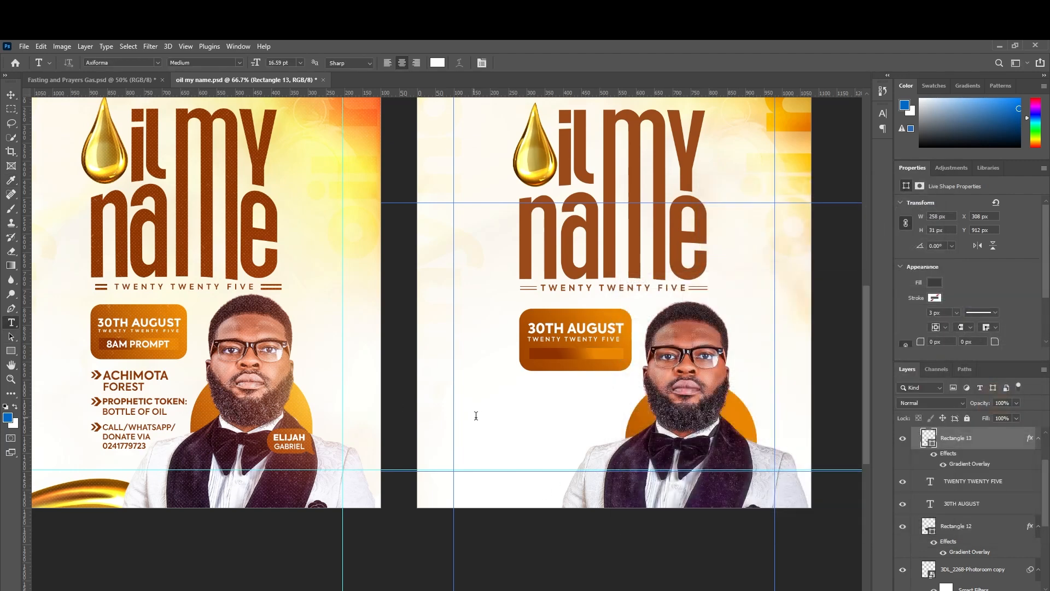
click(561, 414)
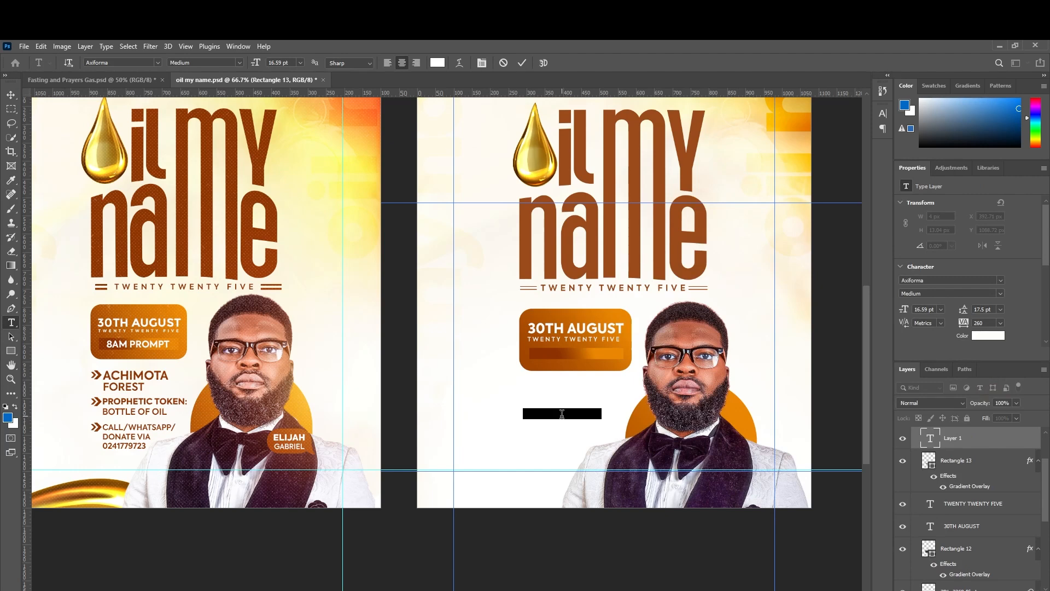
text(8)
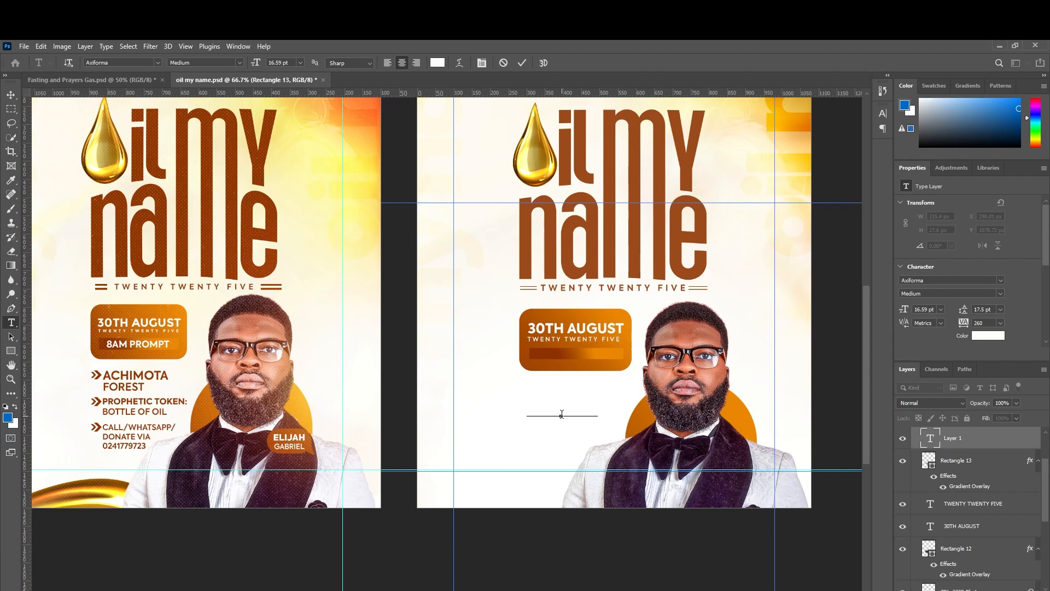
click(11, 94)
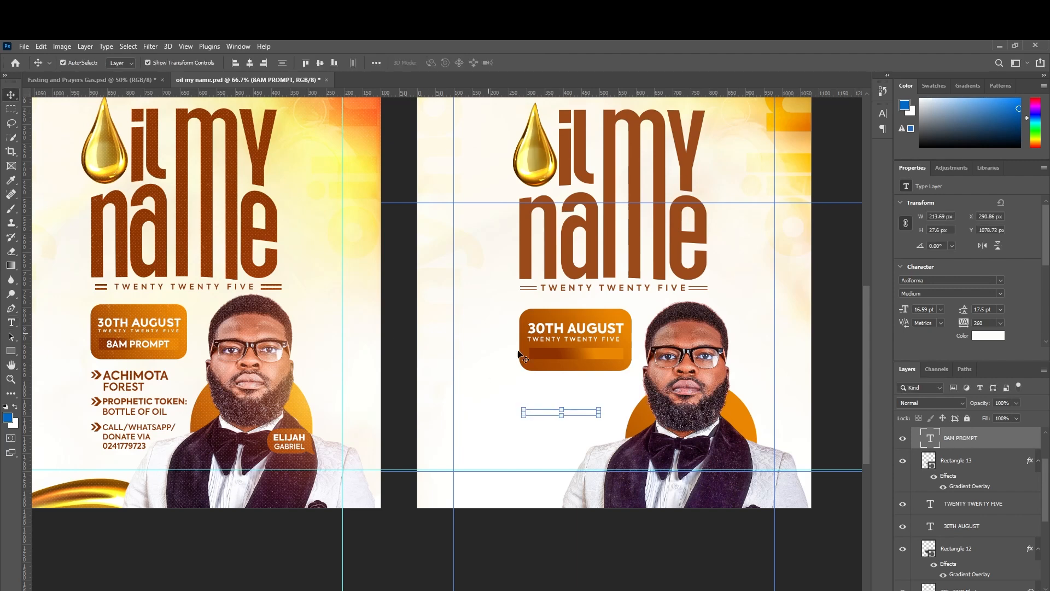
drag(582, 414, 593, 354)
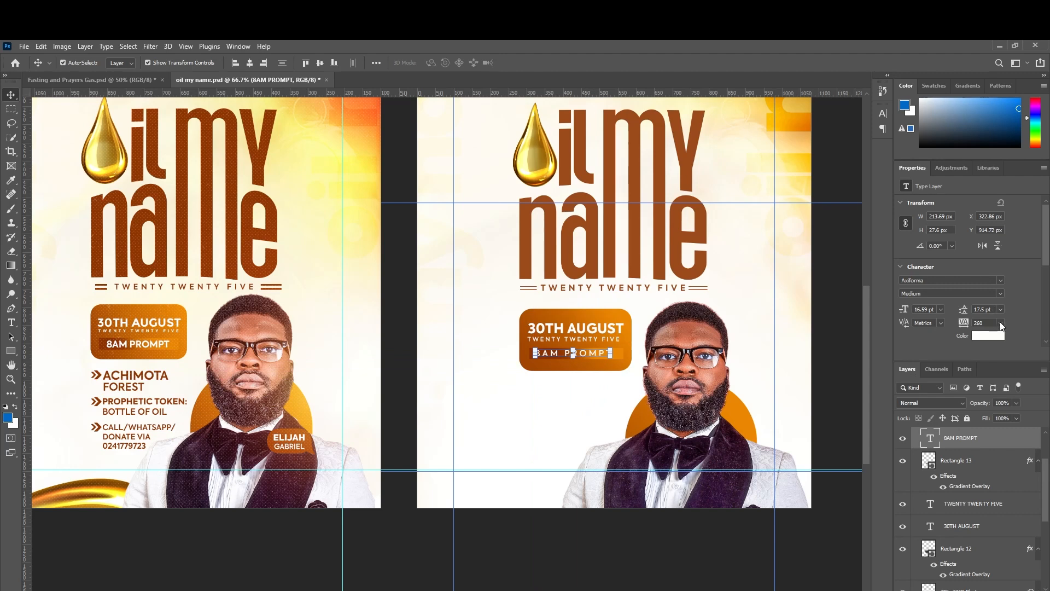
Set 8AM PROMPT to 0 tracking and bold, enlarge it slightly, and centre it.
click(992, 326)
text(0)
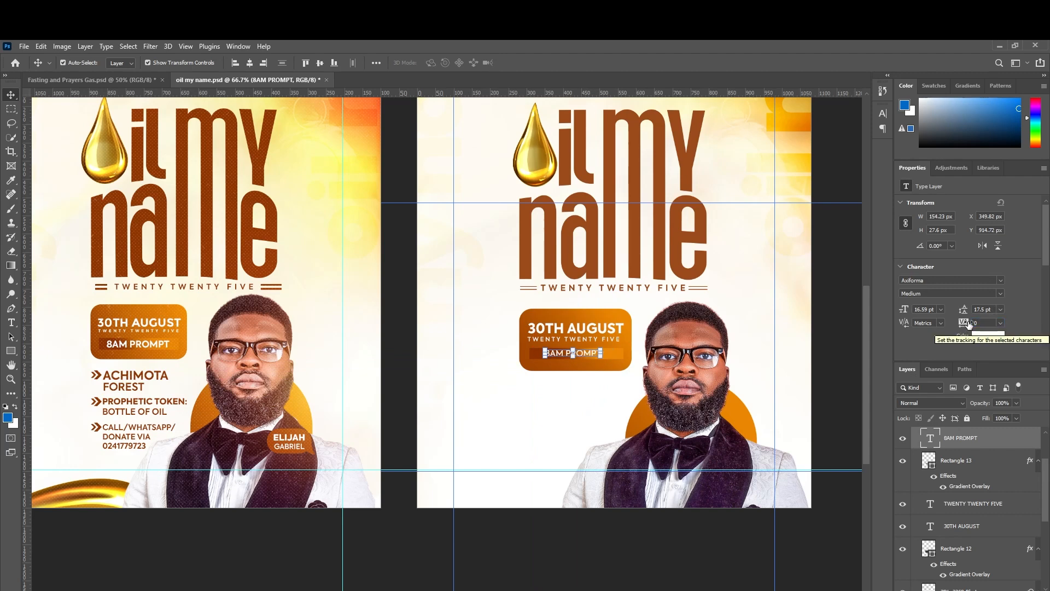
click(999, 294)
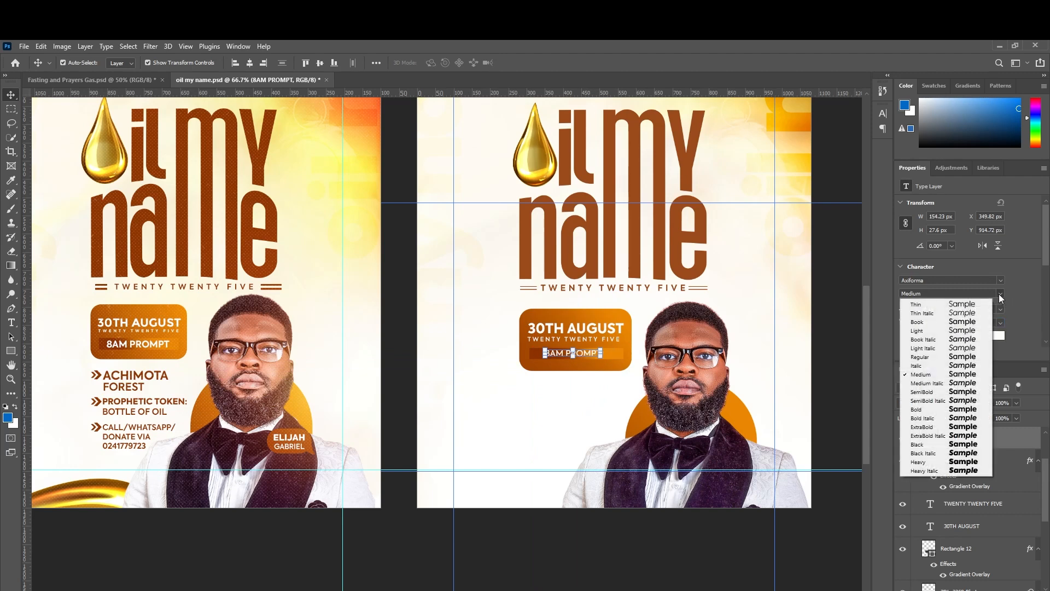
click(974, 409)
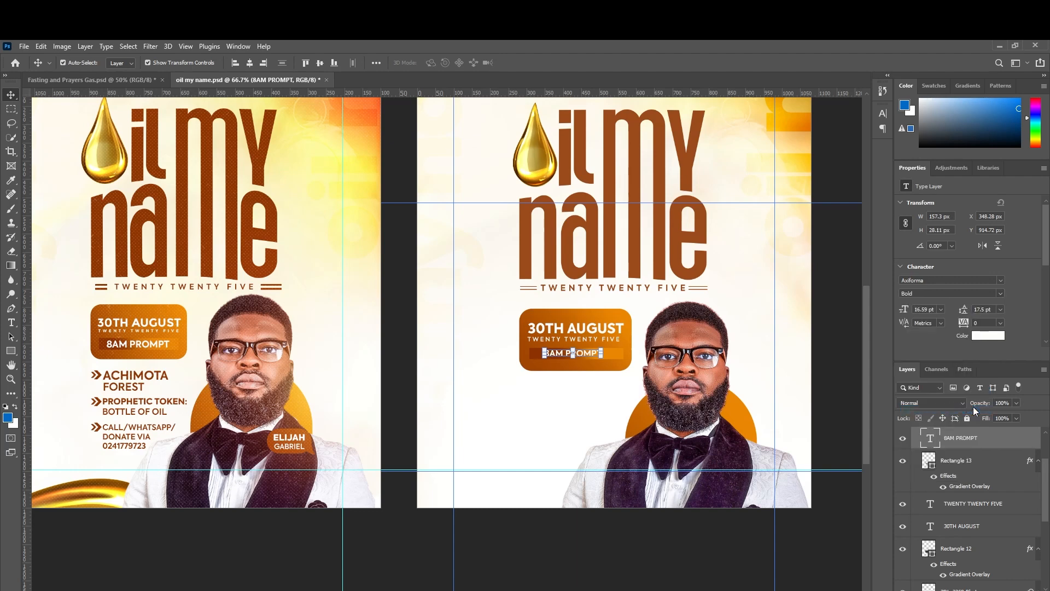
click(602, 356)
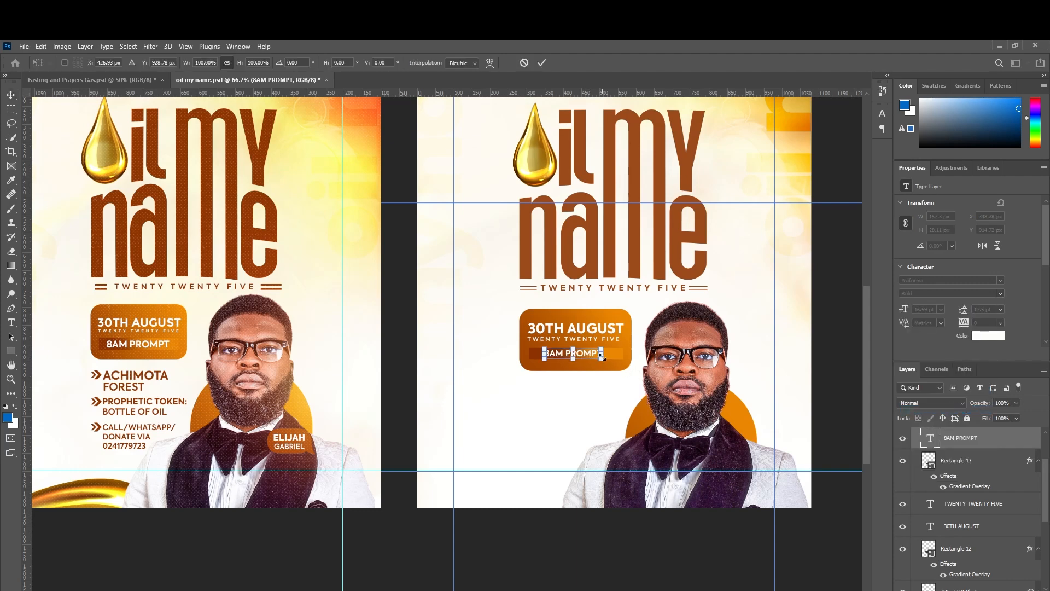
drag(602, 355, 607, 354)
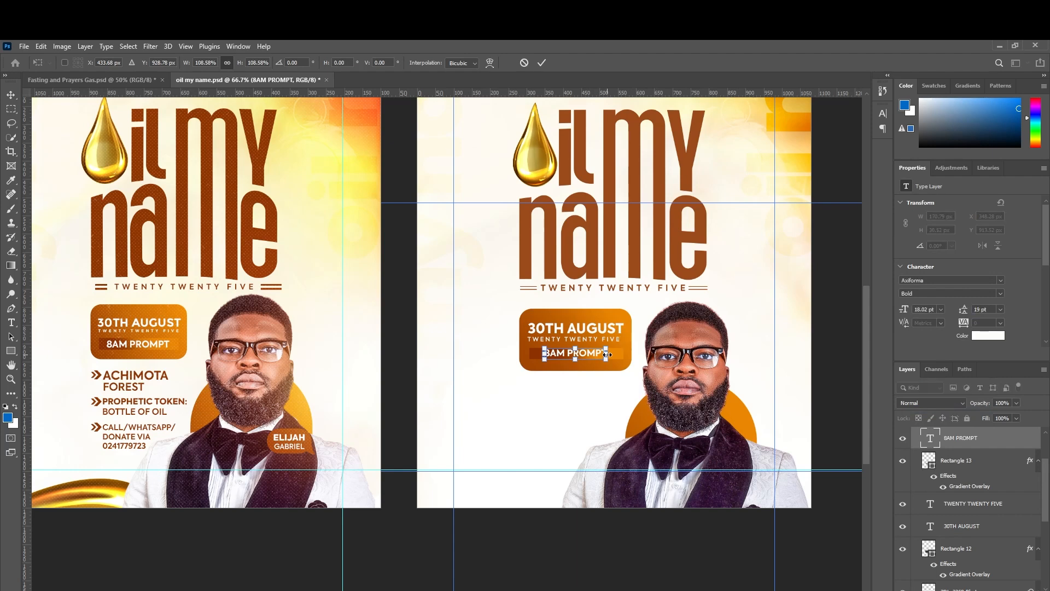
key(Return)
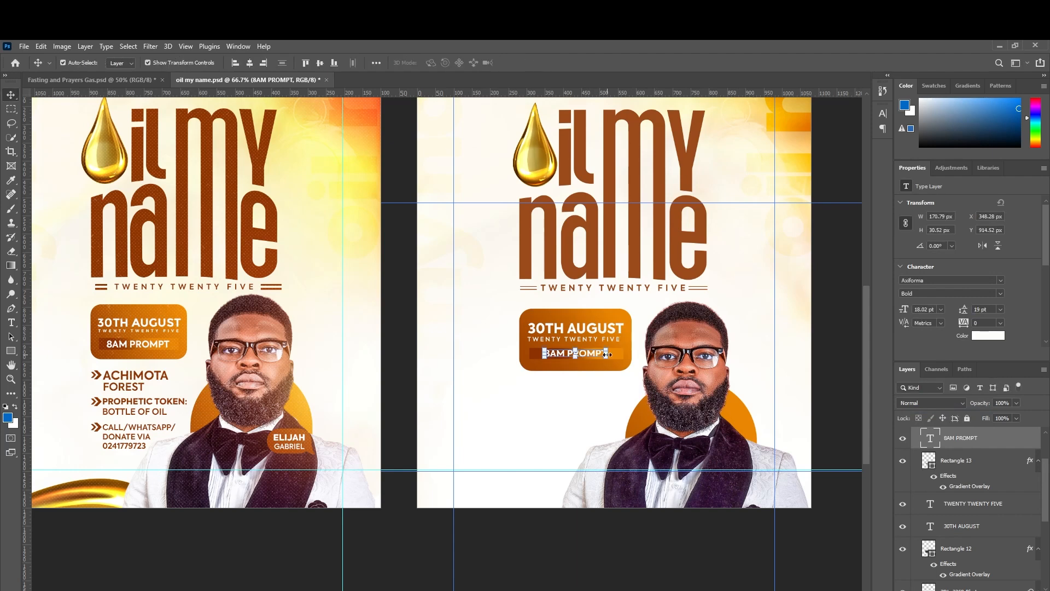
key(Up)
key(Up)
key(Right)
key(Right)
key(Right)
key(Right)
key(Right)
key(Right)
key(Down)
key(Down)
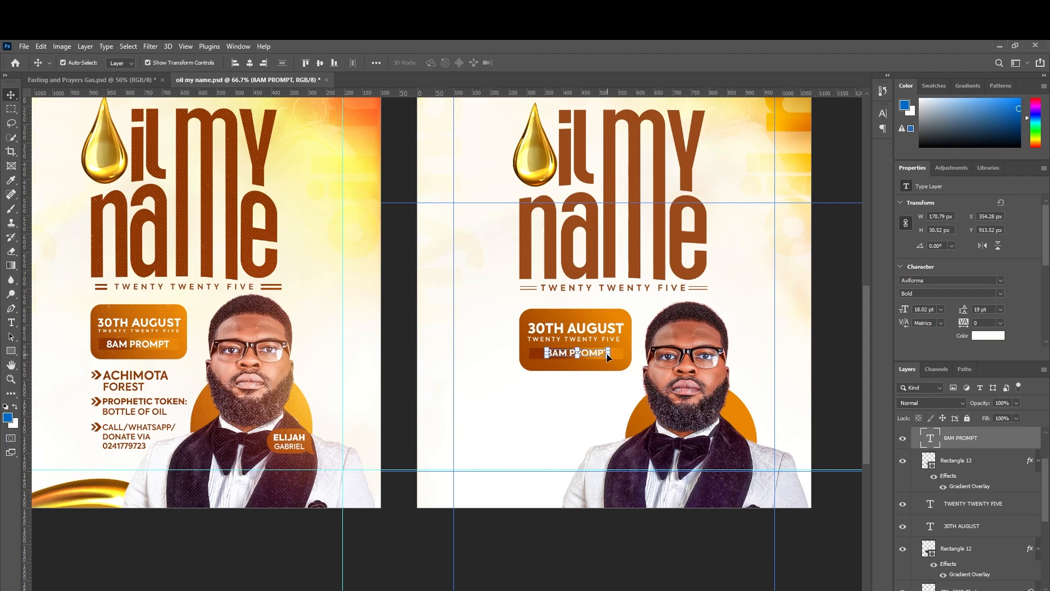
click(819, 357)
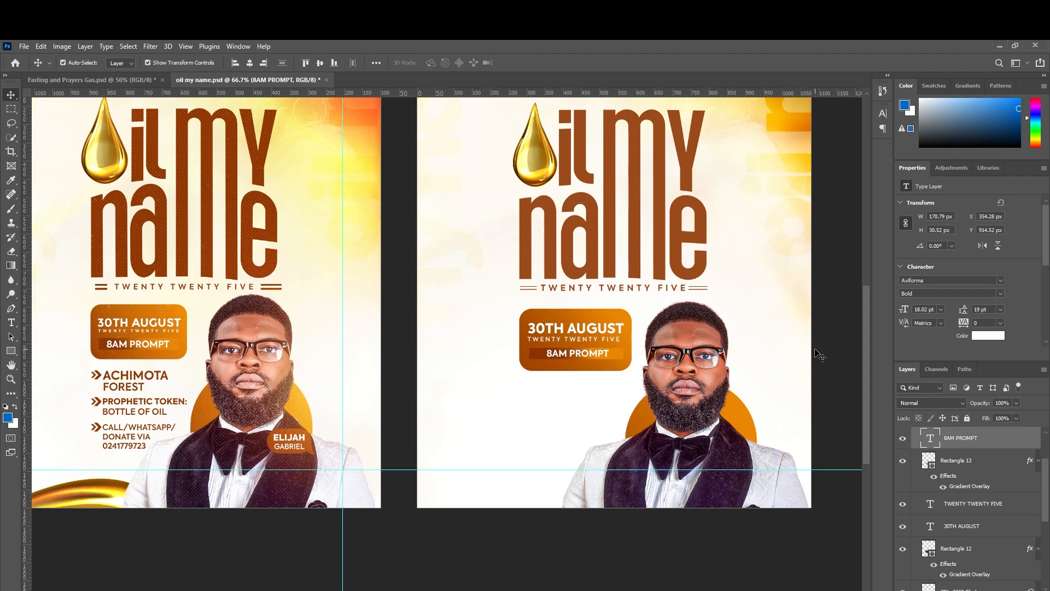
Trim the bar from both sides so it hugs the 8AM PROMPT text.
click(531, 356)
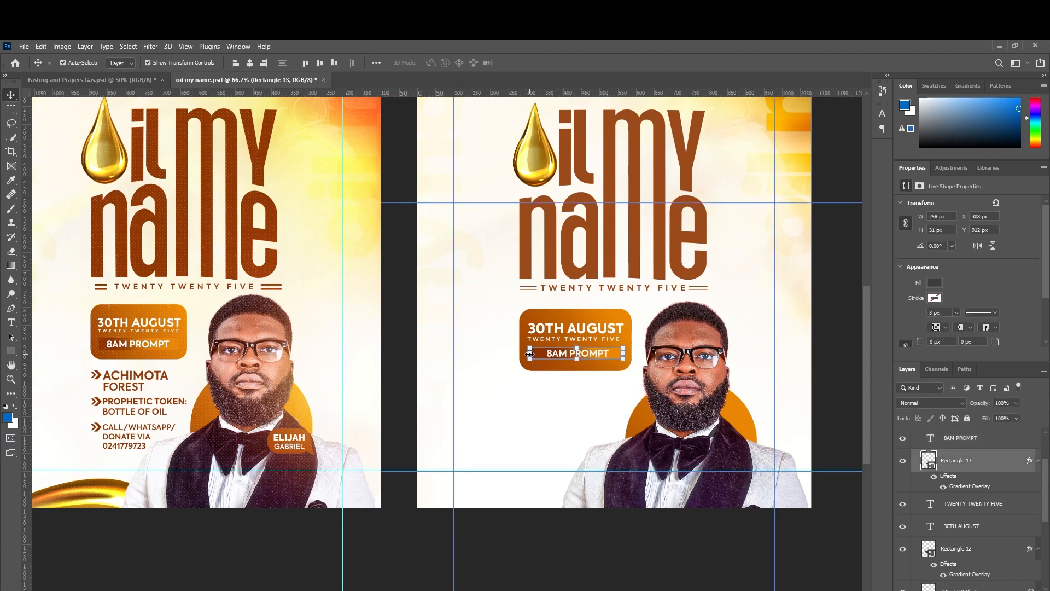
drag(538, 354, 550, 356)
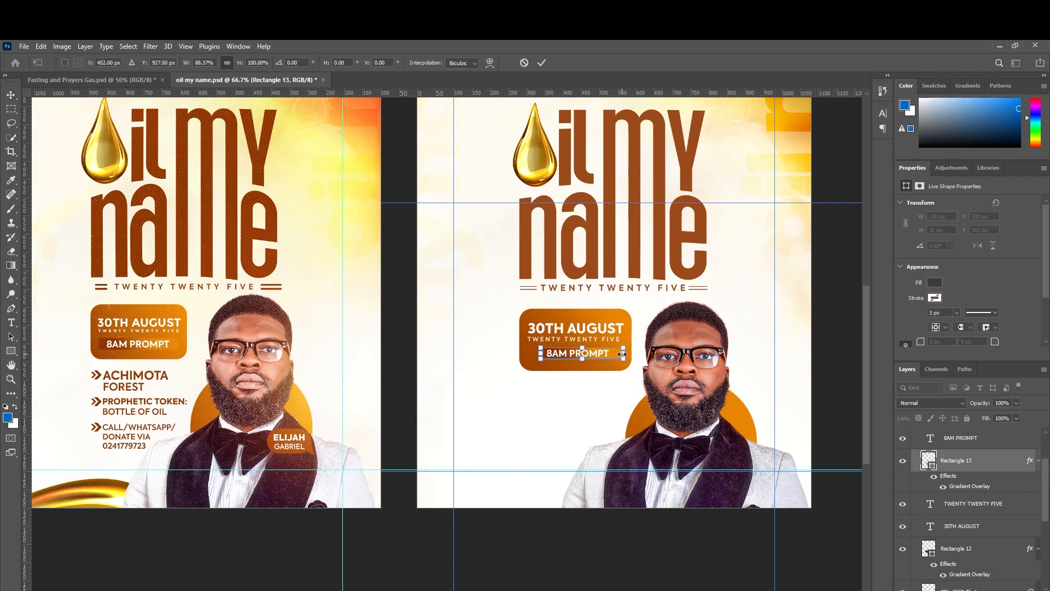
drag(622, 355, 615, 354)
key(Return)
Find the first flyer's Details group holding the event info in the Layers panel.
click(830, 351)
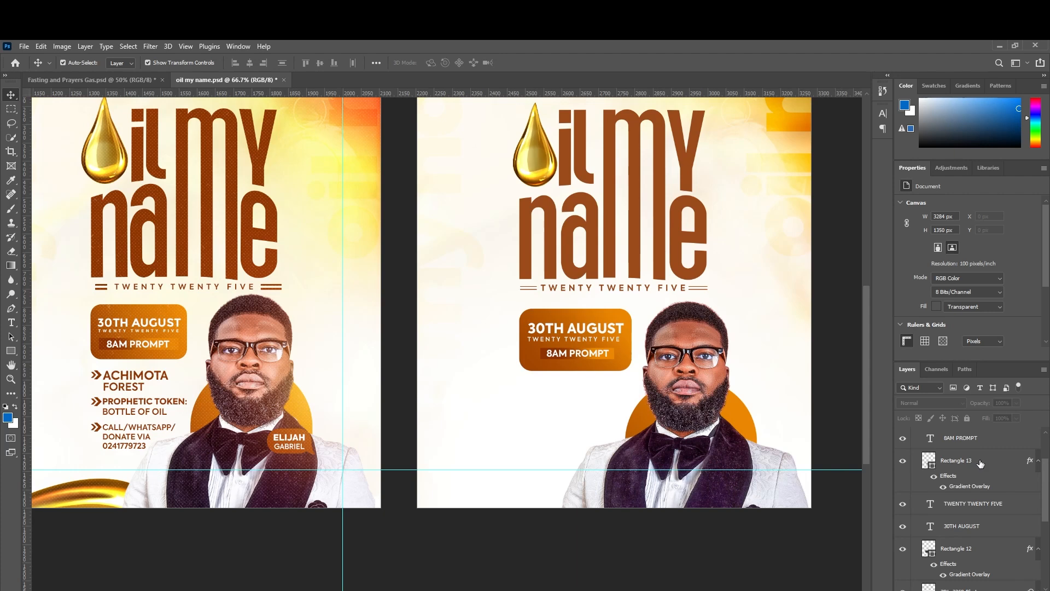
scroll(980, 463, down, 5)
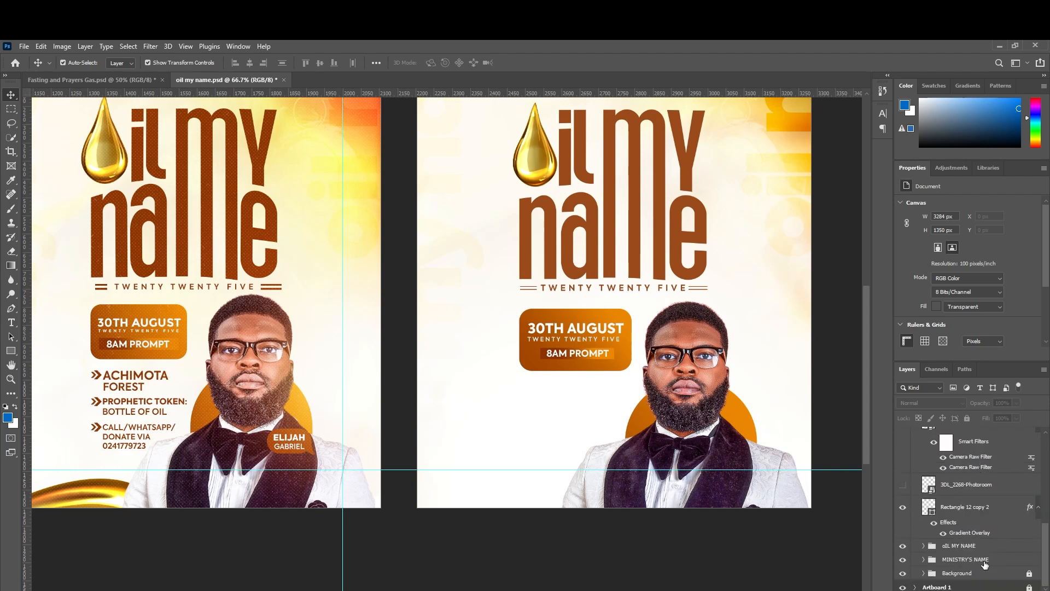
click(970, 587)
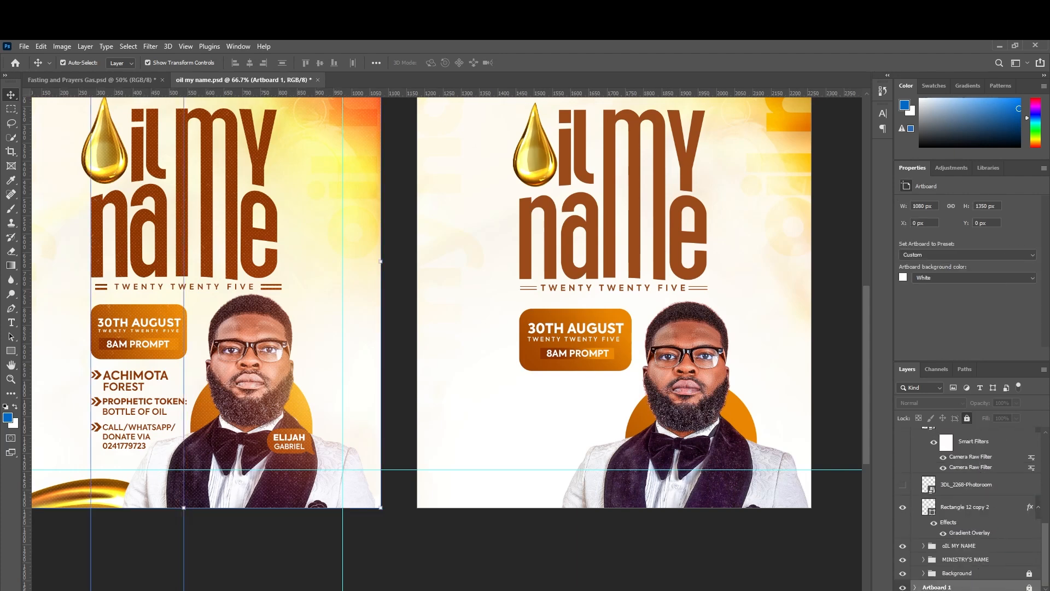
click(119, 380)
scroll(988, 558, up, 3)
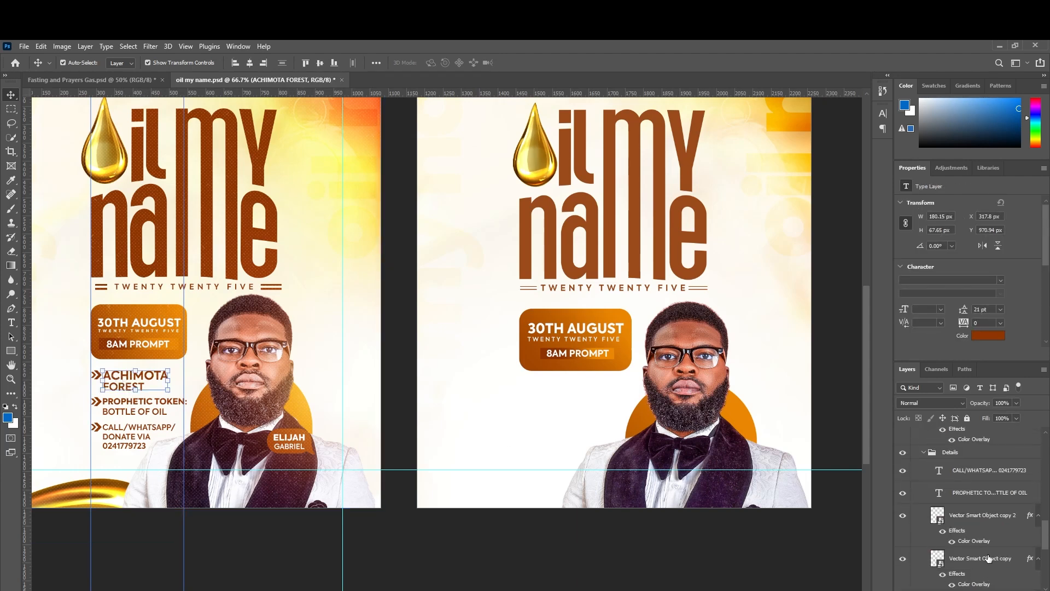
click(952, 452)
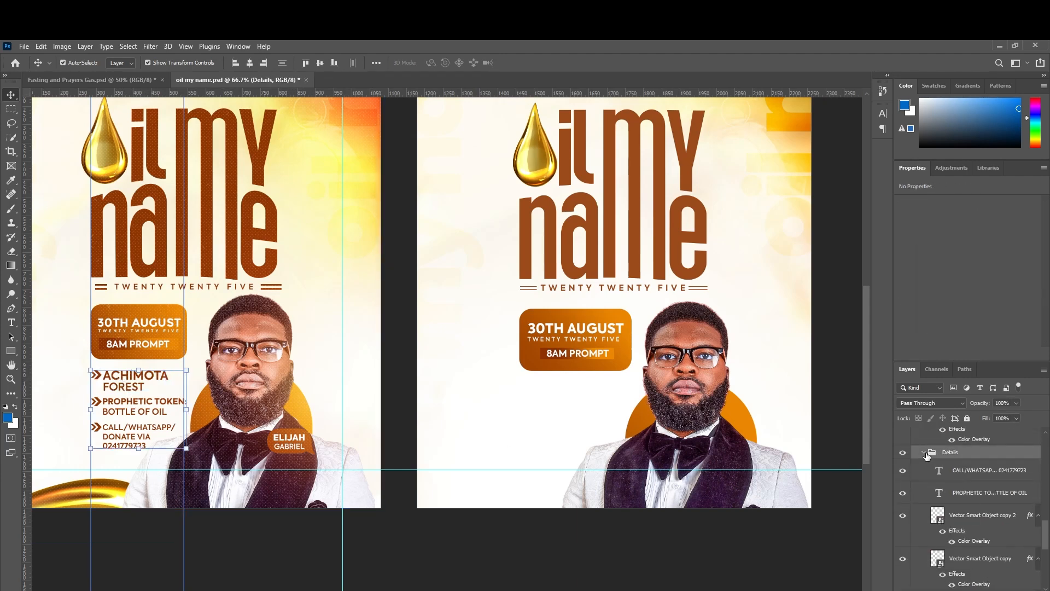
click(924, 452)
click(903, 453)
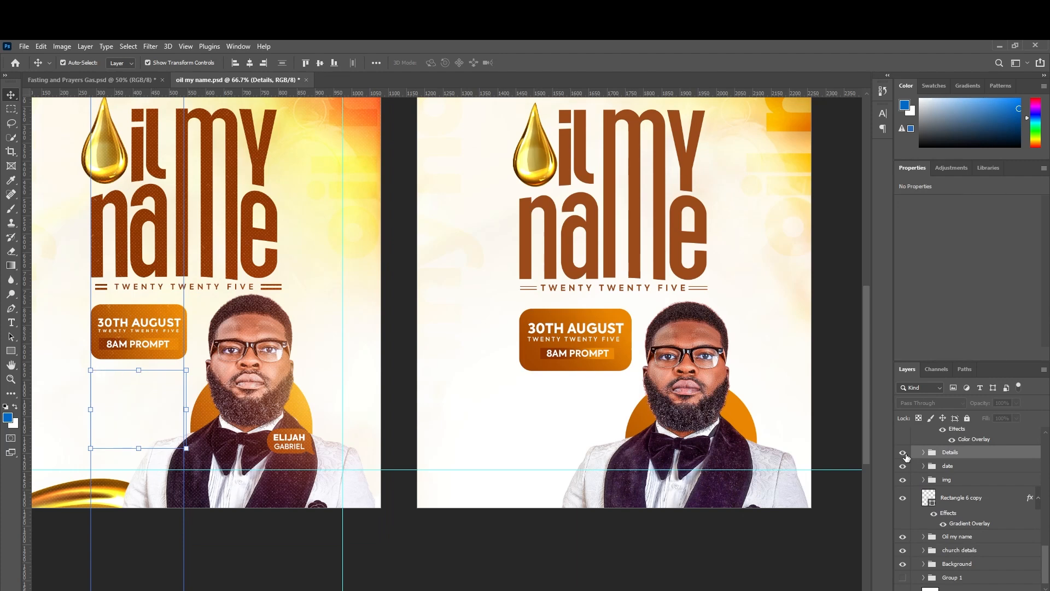
click(903, 453)
Duplicate the Details group into Artboard 2 and nudge it slightly lower.
key(ctrl)
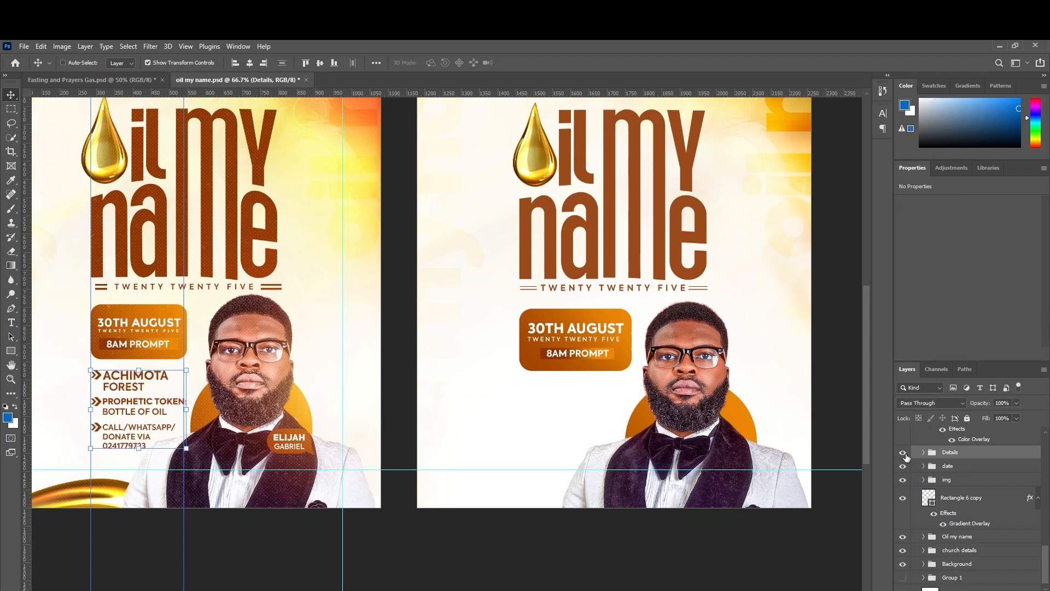
key(ctrl+j)
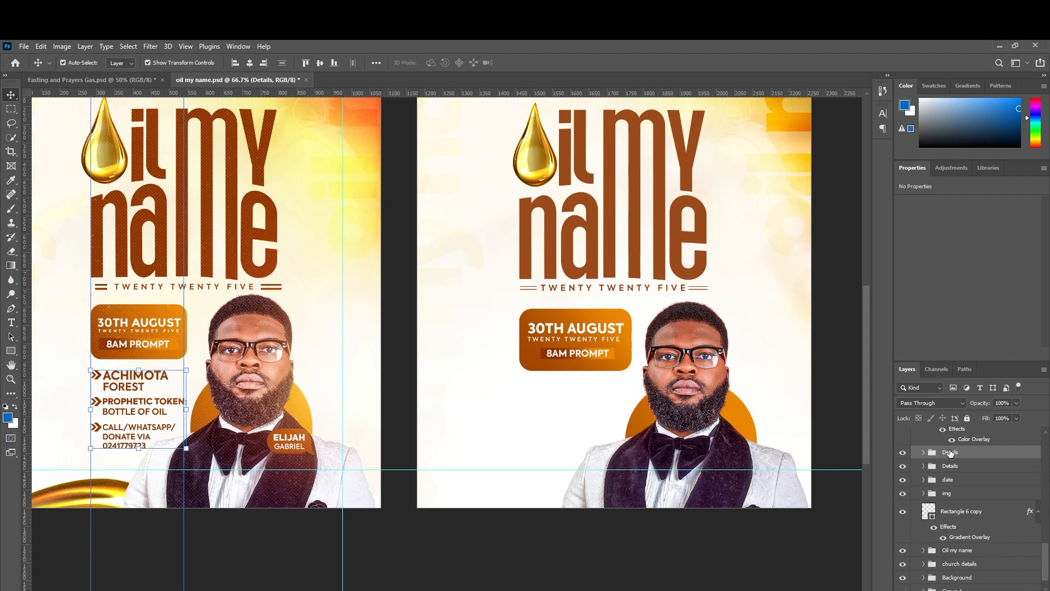
drag(952, 452, 973, 496)
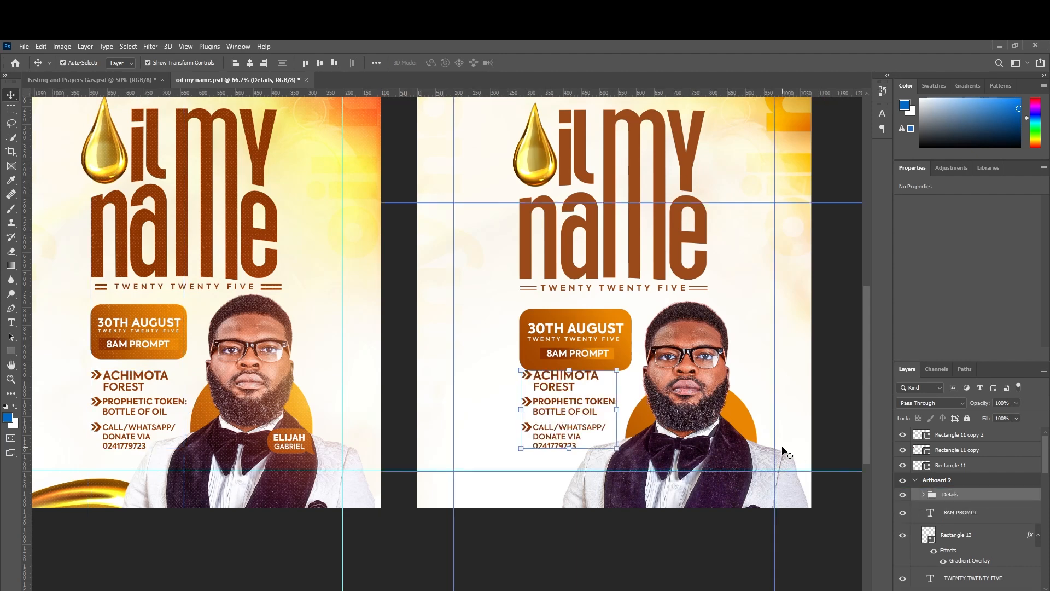
key(Down)
key(Down)
key(Down)
key(Down)
key(Down)
key(Down)
key(Down)
key(Down)
key(Down)
key(Down)
key(Down)
key(Down)
key(Down)
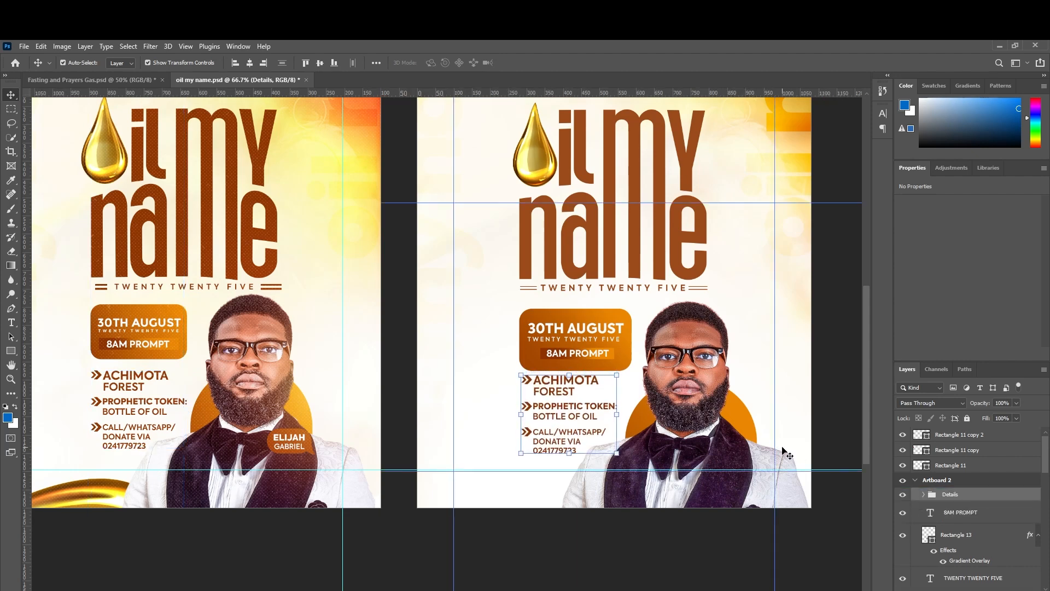
key(Down)
key(Down)
key(Down)
key(Down)
key(Down)
key(Down)
key(Down)
key(Down)
key(Down)
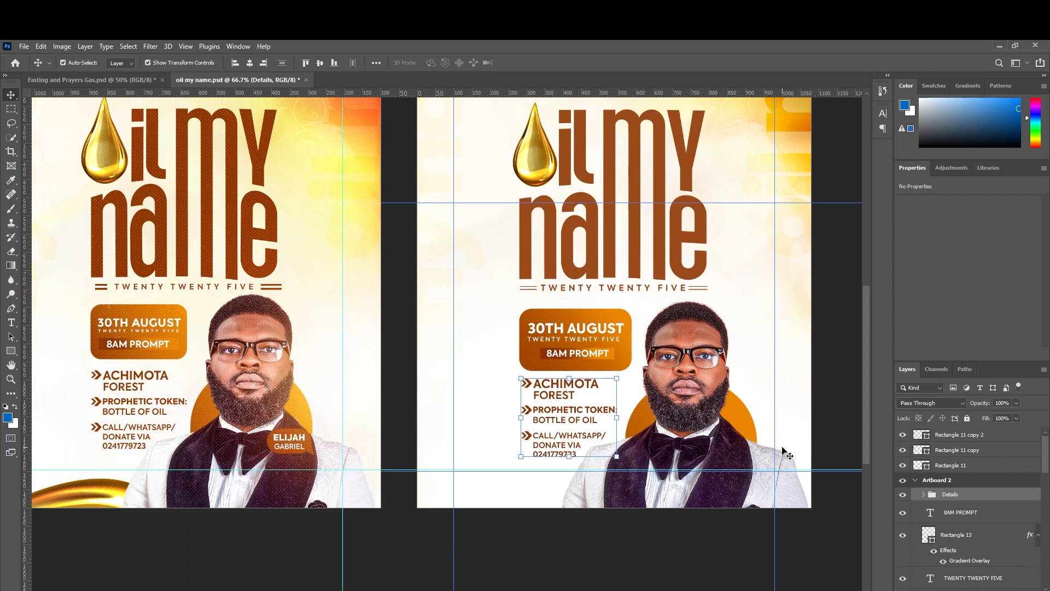
click(856, 413)
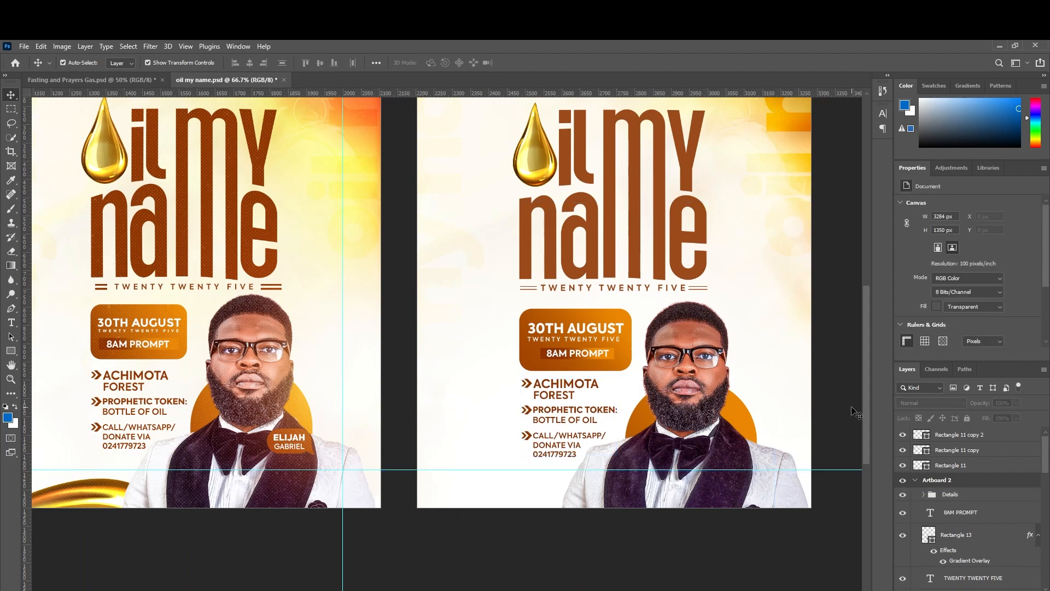
Inspect ACHIMOTA FOREST and the arrow beside CALL/WHATSAPP on the second flyer.
click(573, 389)
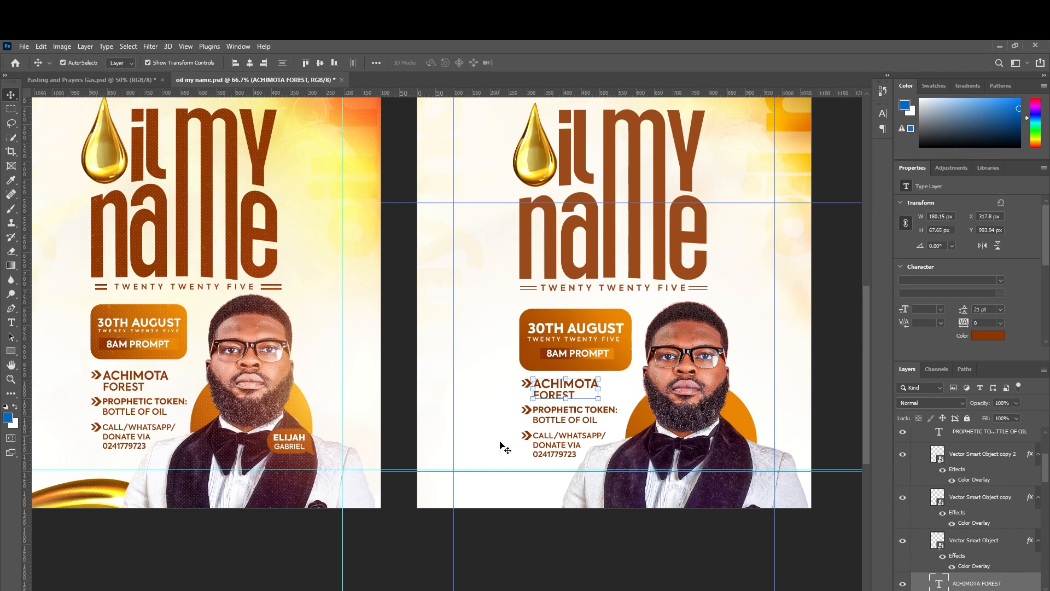
click(528, 436)
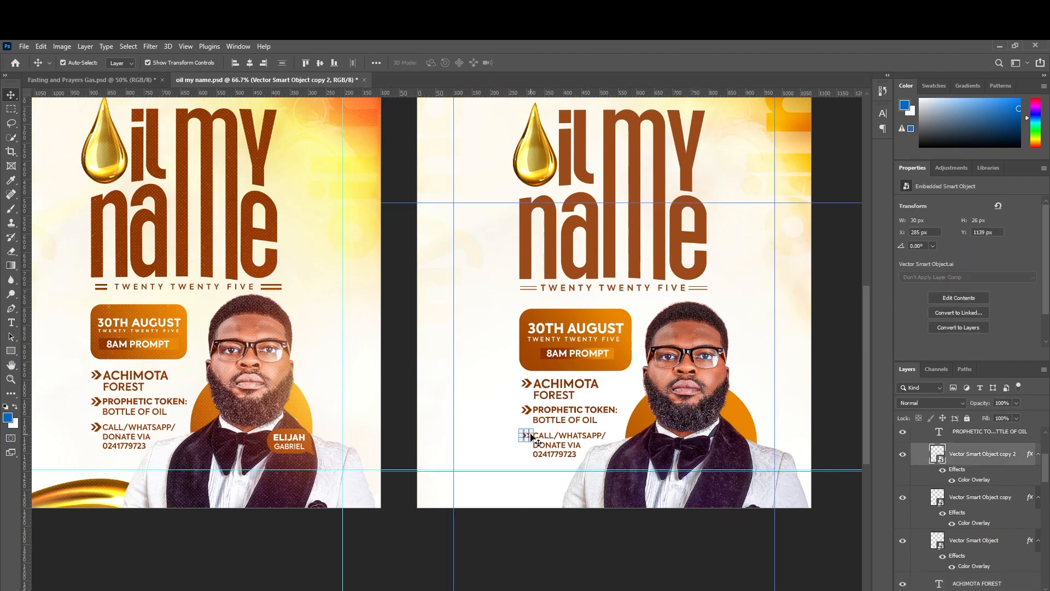
key(ctrl+plus)
key(ctrl+plus)
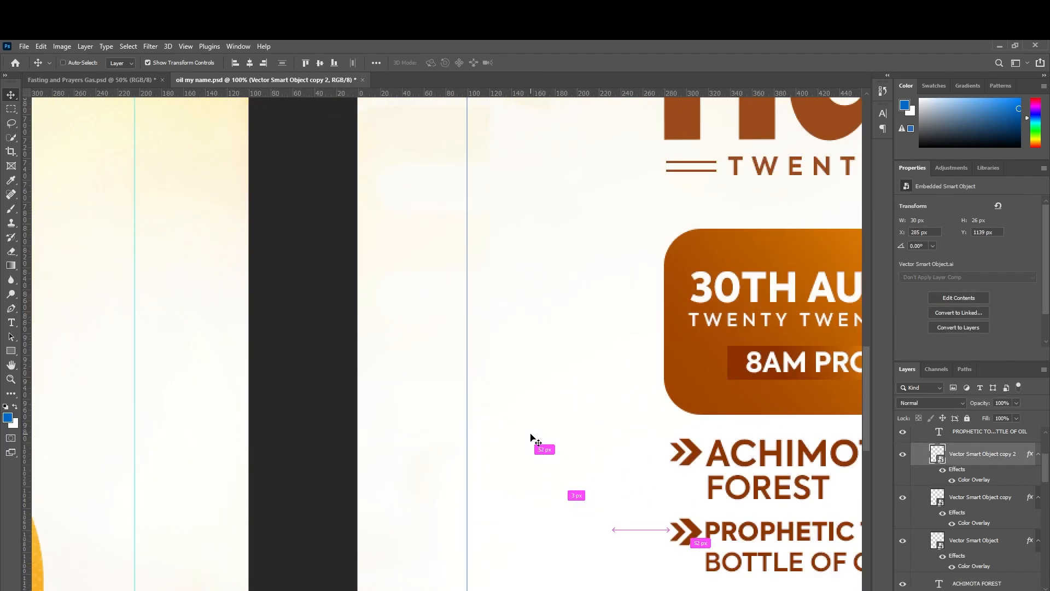
key(ctrl+minus)
scroll(571, 471, down, 2)
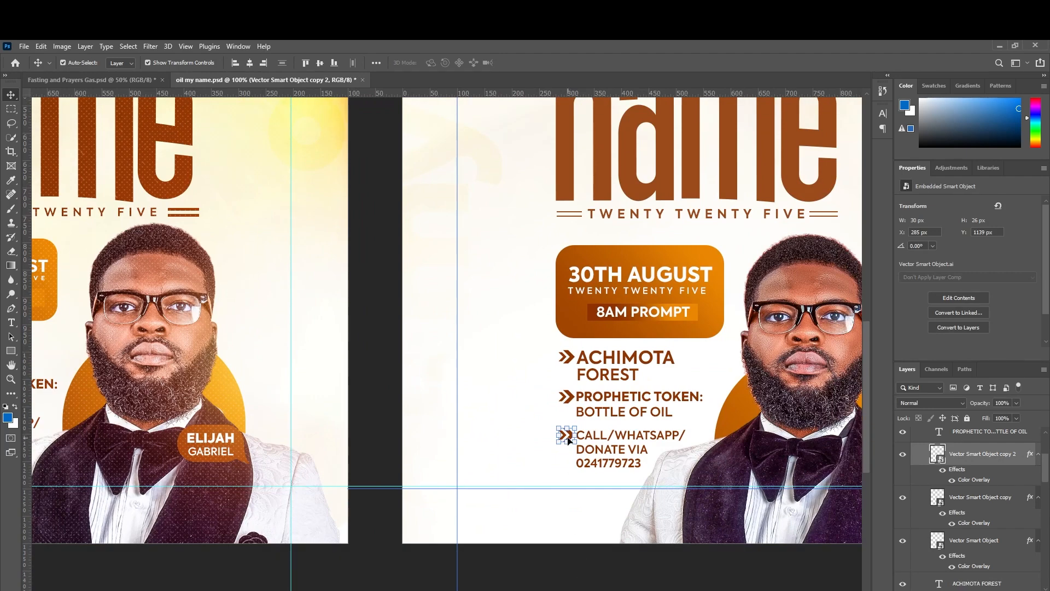
click(582, 586)
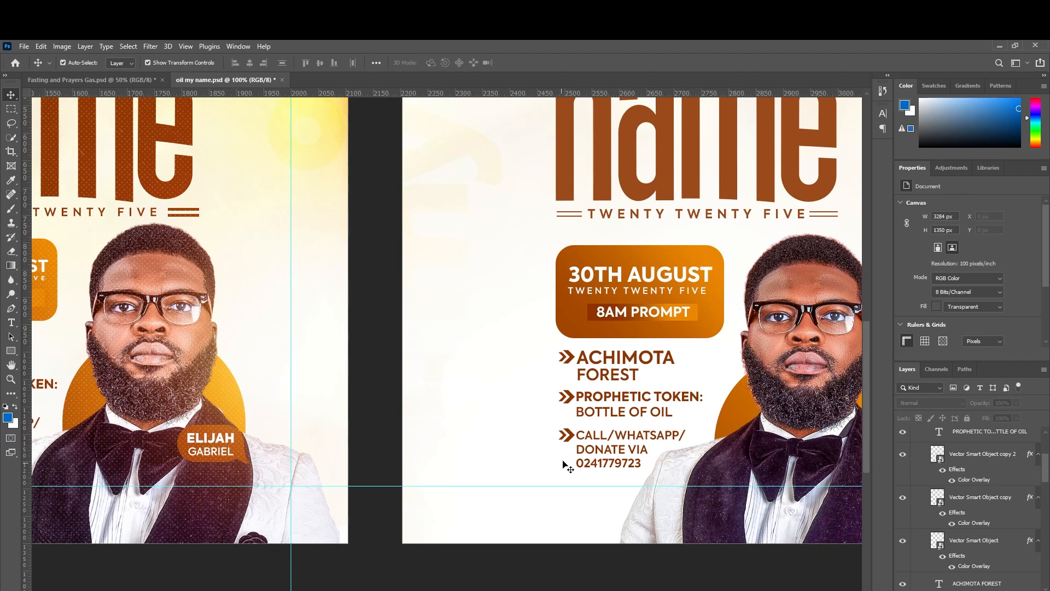
click(569, 441)
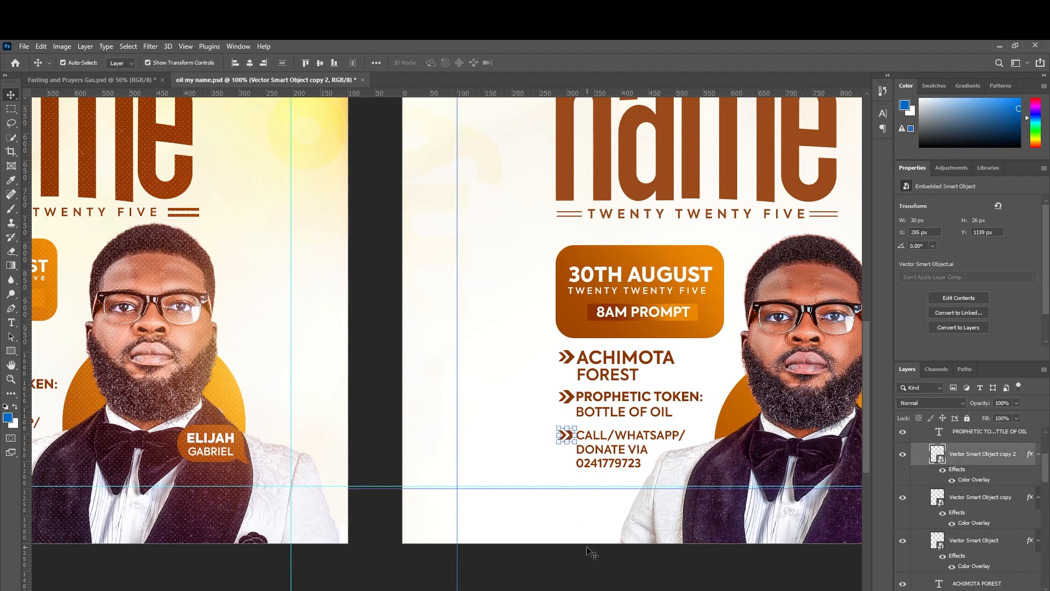
key(ctrl+minus)
key(ctrl+minus)
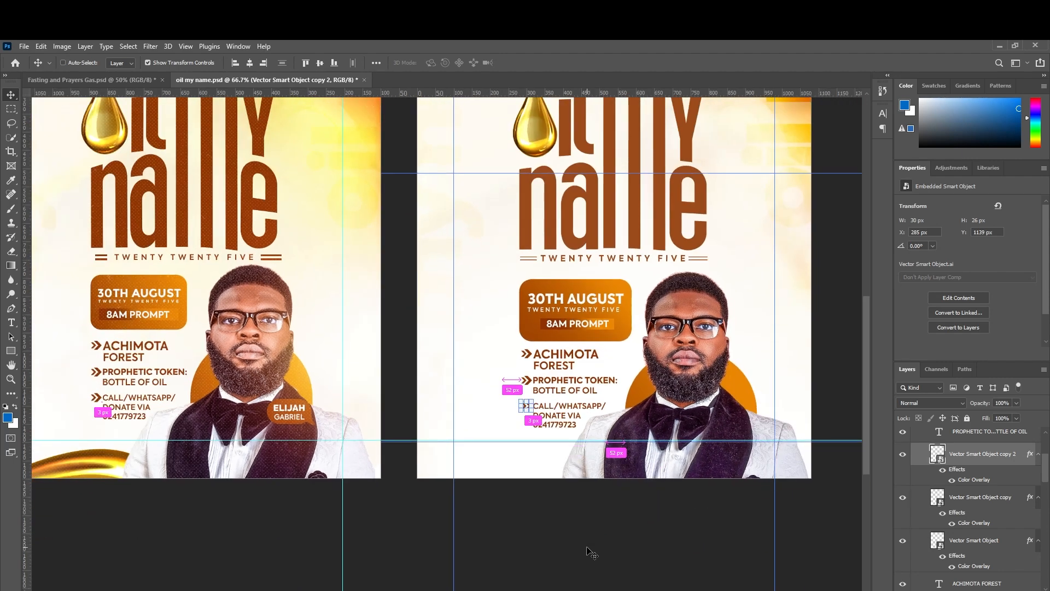
click(325, 398)
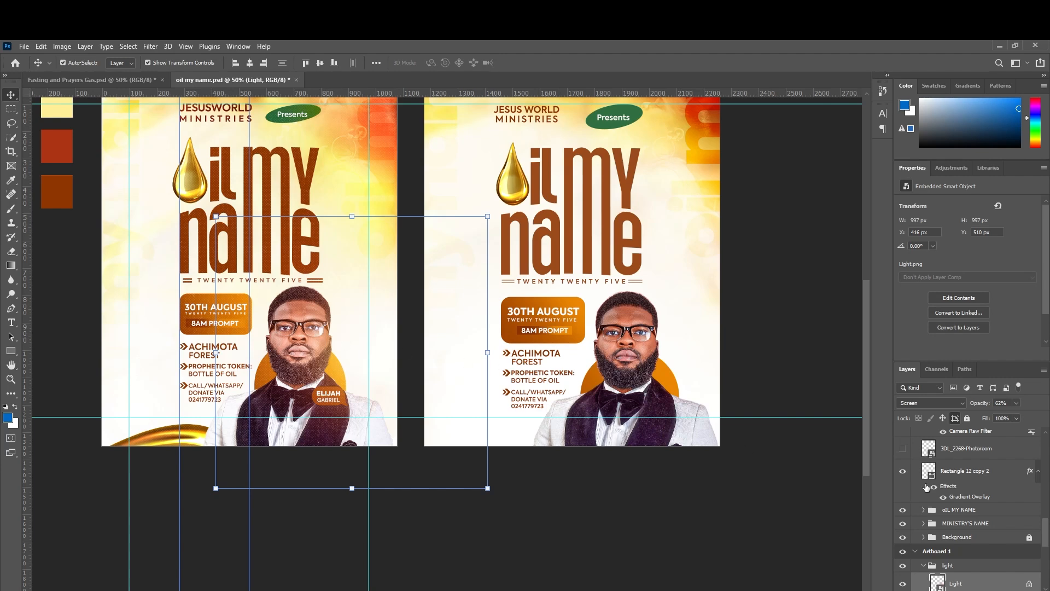
click(903, 583)
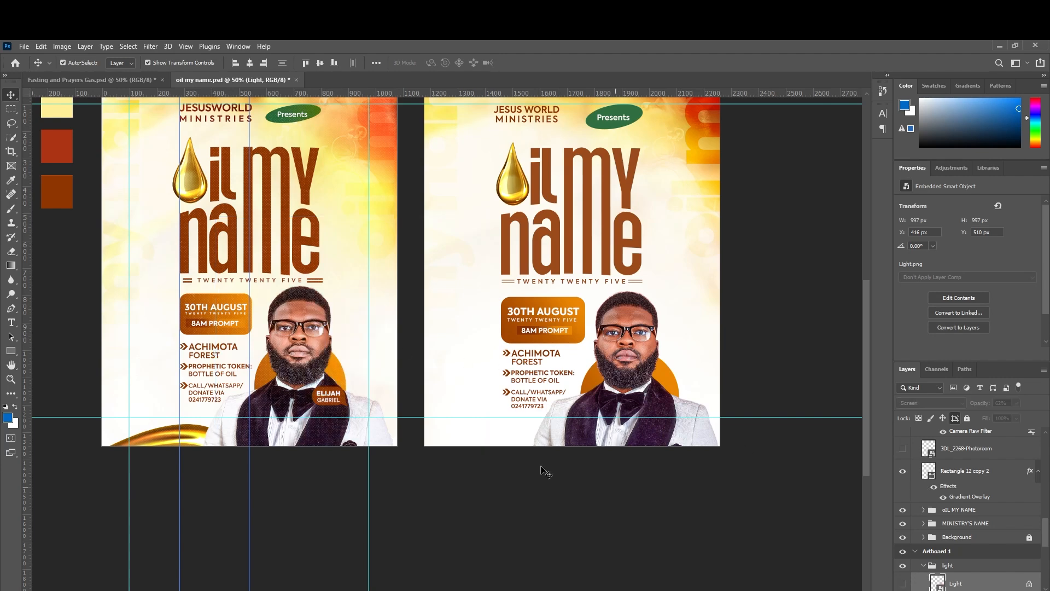
click(330, 399)
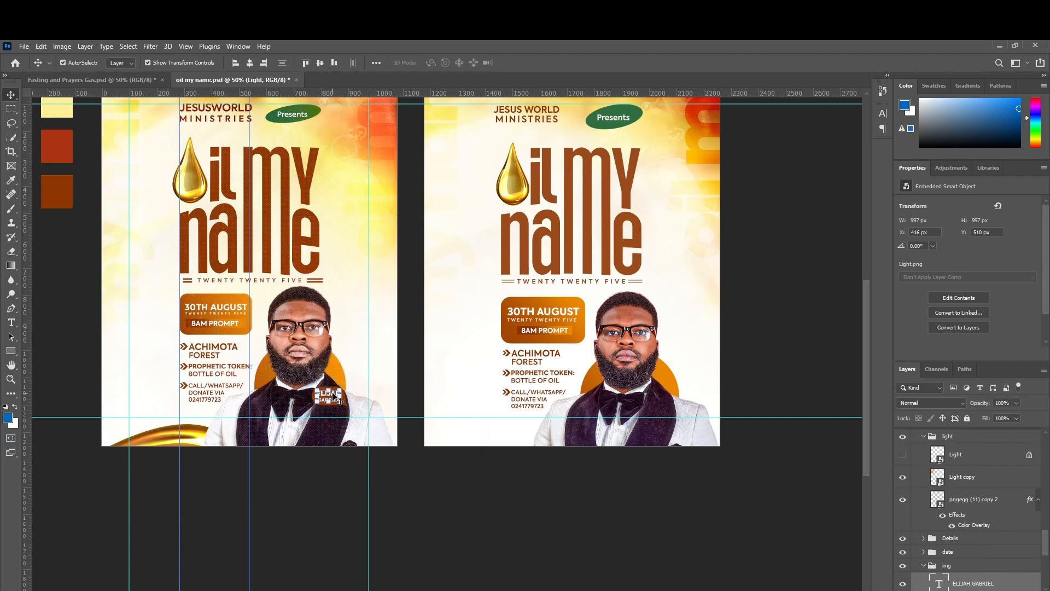
click(945, 567)
click(336, 407)
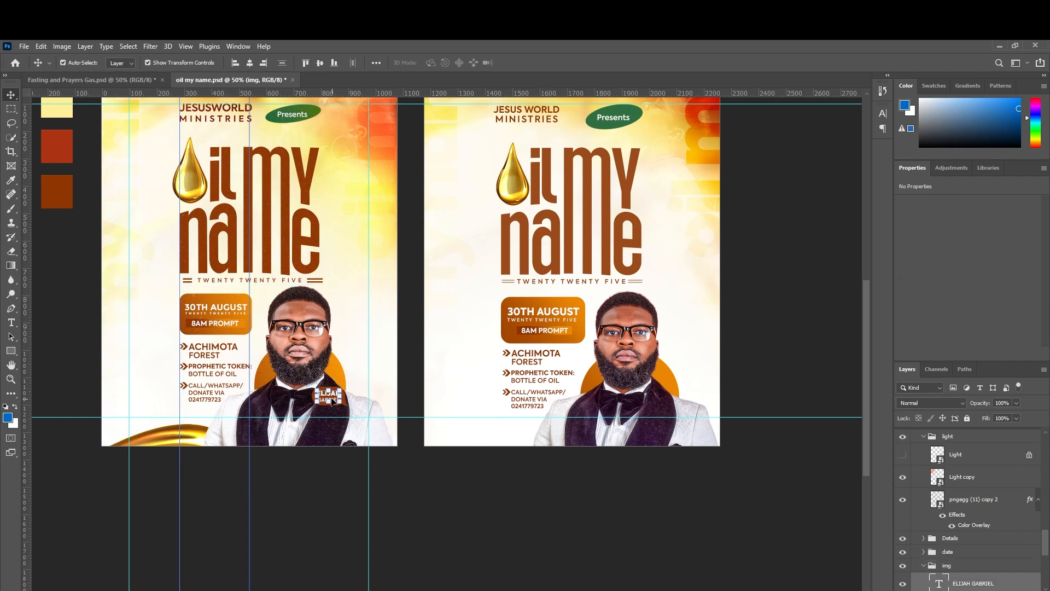
scroll(967, 568, down, 2)
shift+click(967, 567)
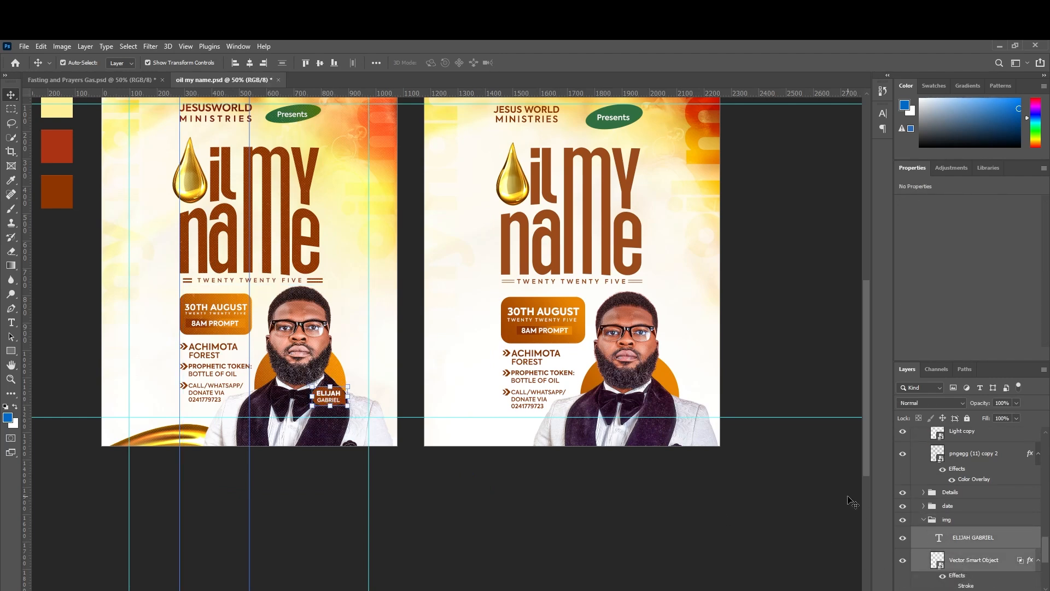
ctrl+click(643, 379)
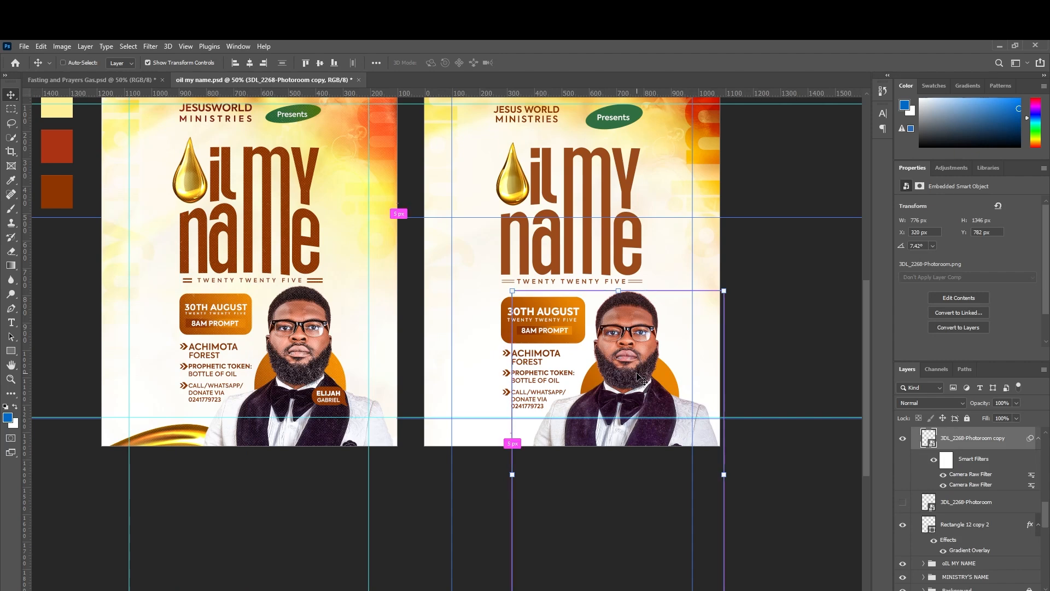
key(ctrl+v)
drag(578, 274, 665, 411)
key(Return)
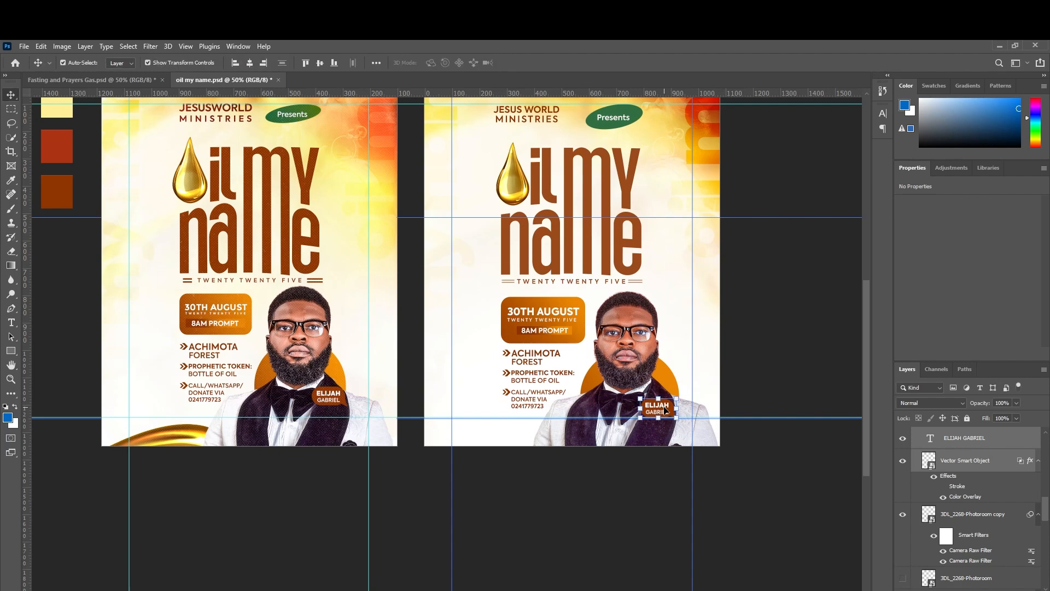
click(765, 353)
scroll(345, 391, down, 2)
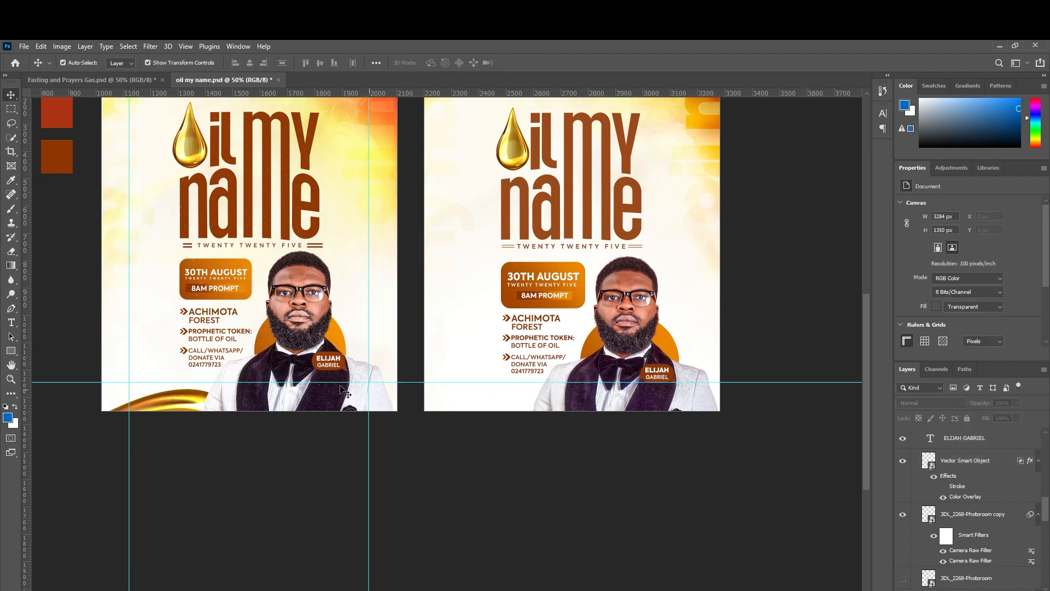
Duplicate the gold swirl onto the second flyer and move it to the bottom.
click(198, 402)
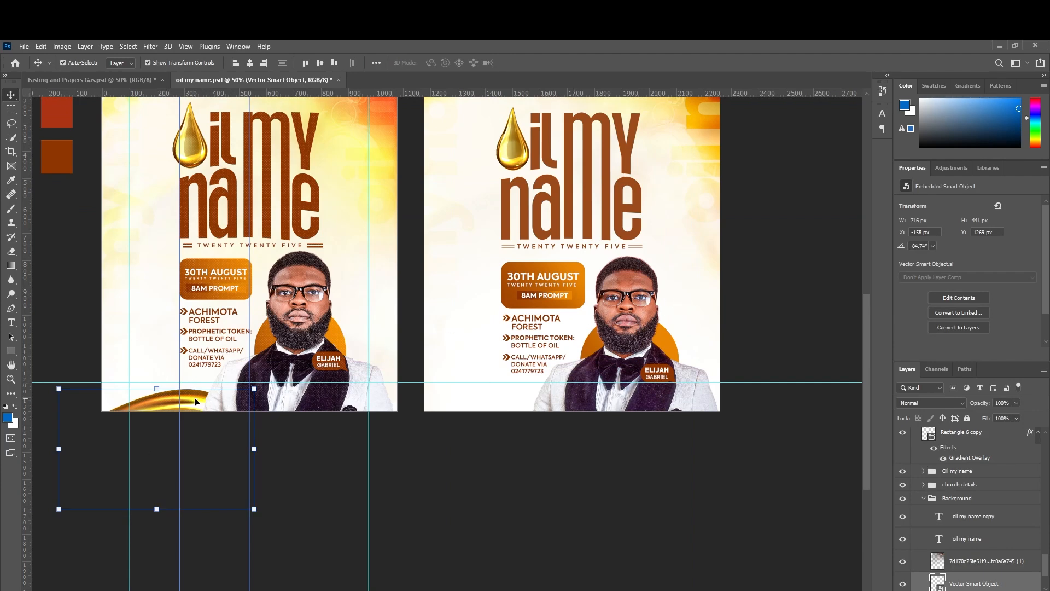
drag(194, 401, 589, 260)
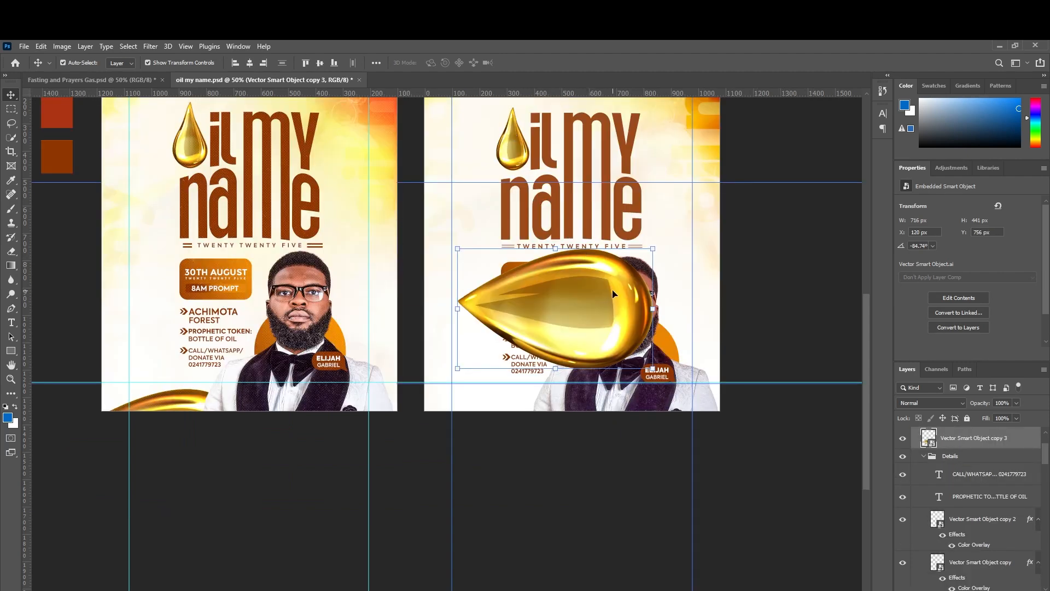
drag(619, 282, 562, 418)
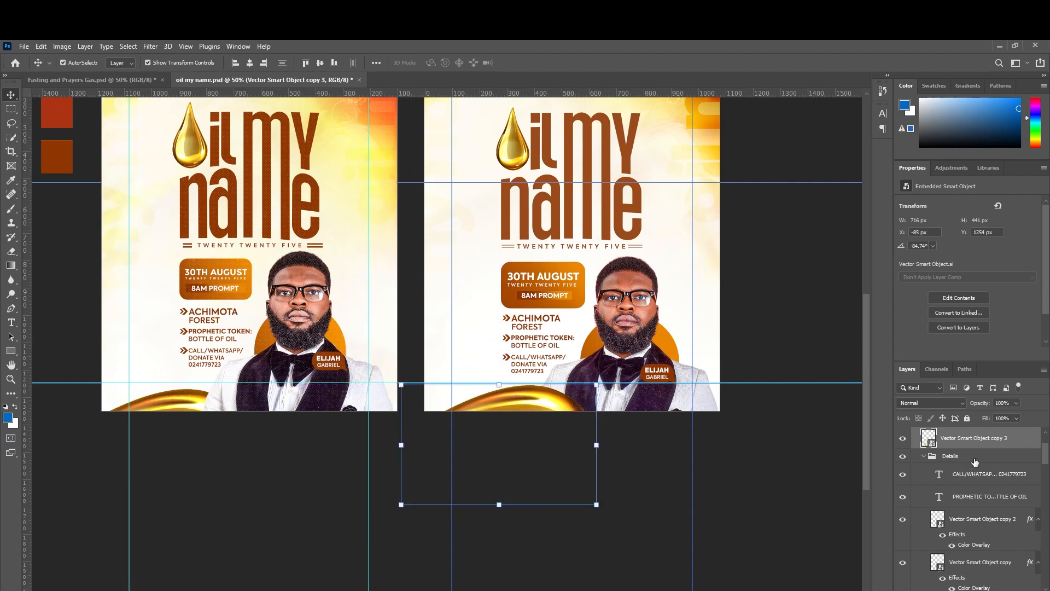
Move Vector Smart Object copy 3 below 3DL_2268-Photoroom copy in the layer stack.
click(923, 455)
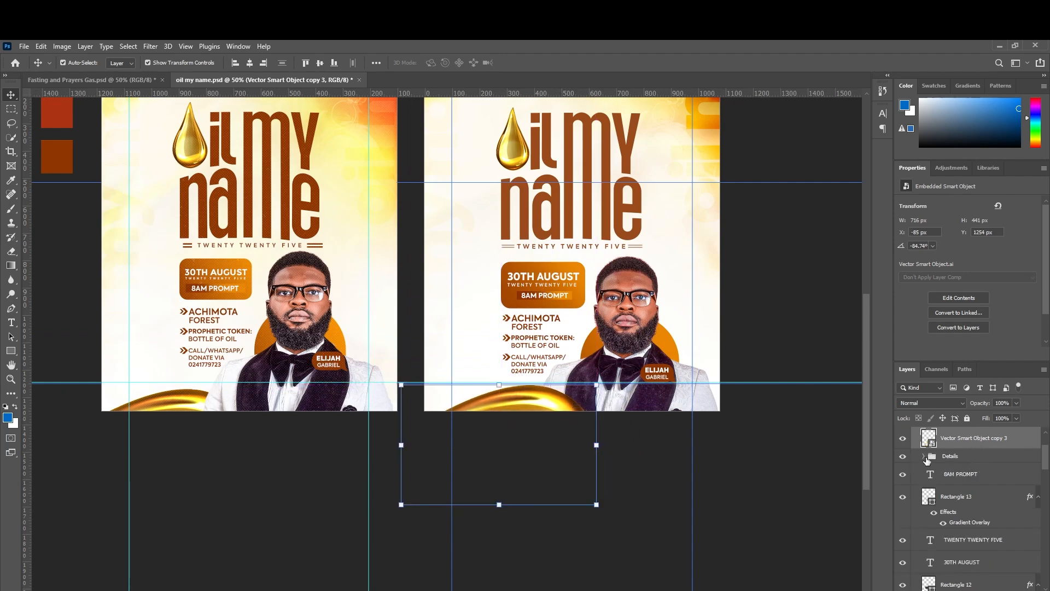
scroll(971, 439, down, 5)
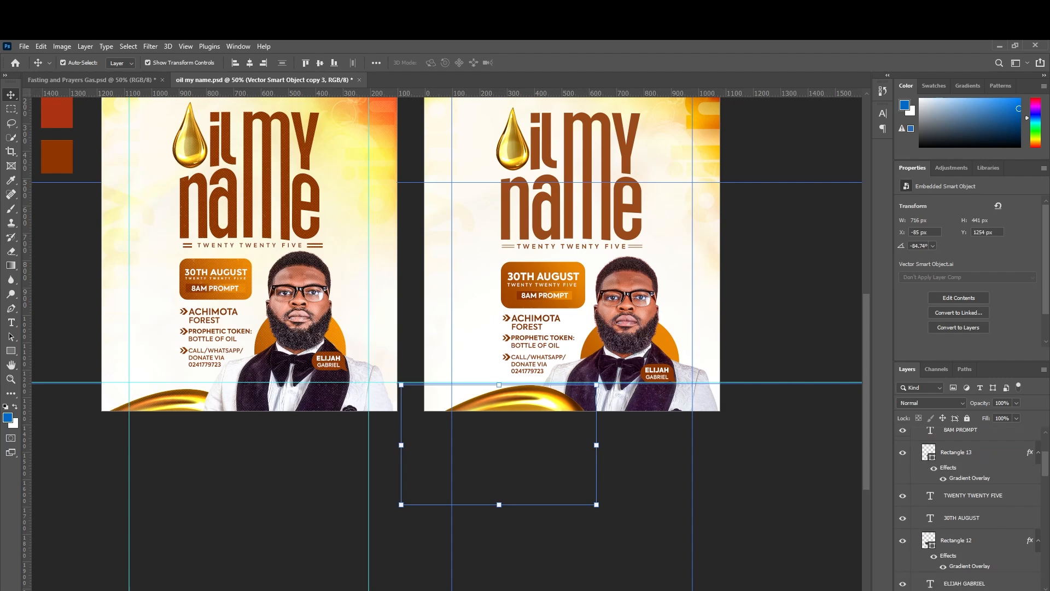
drag(978, 590, 982, 540)
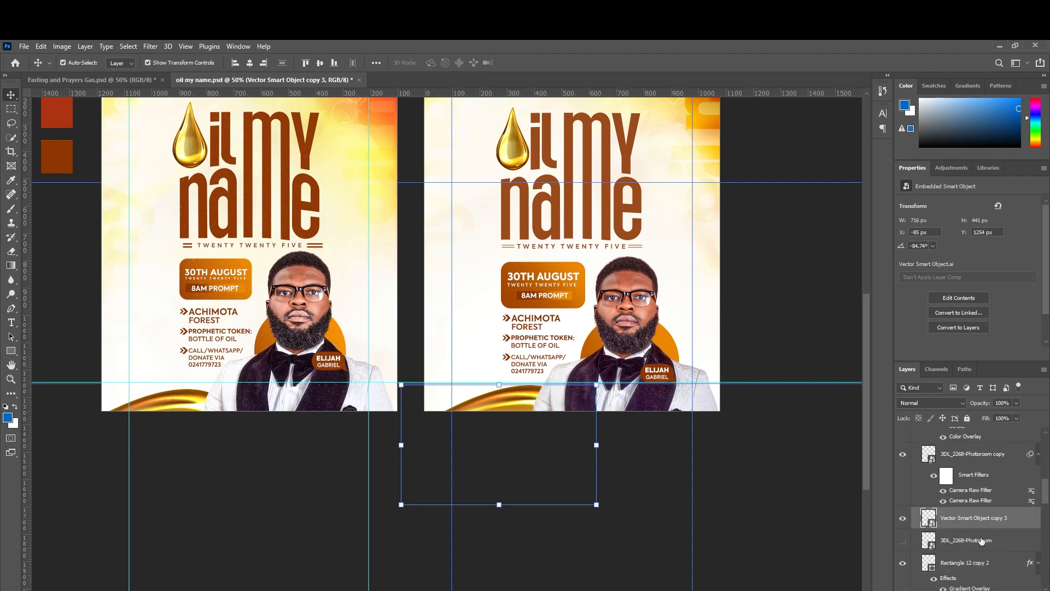
click(774, 296)
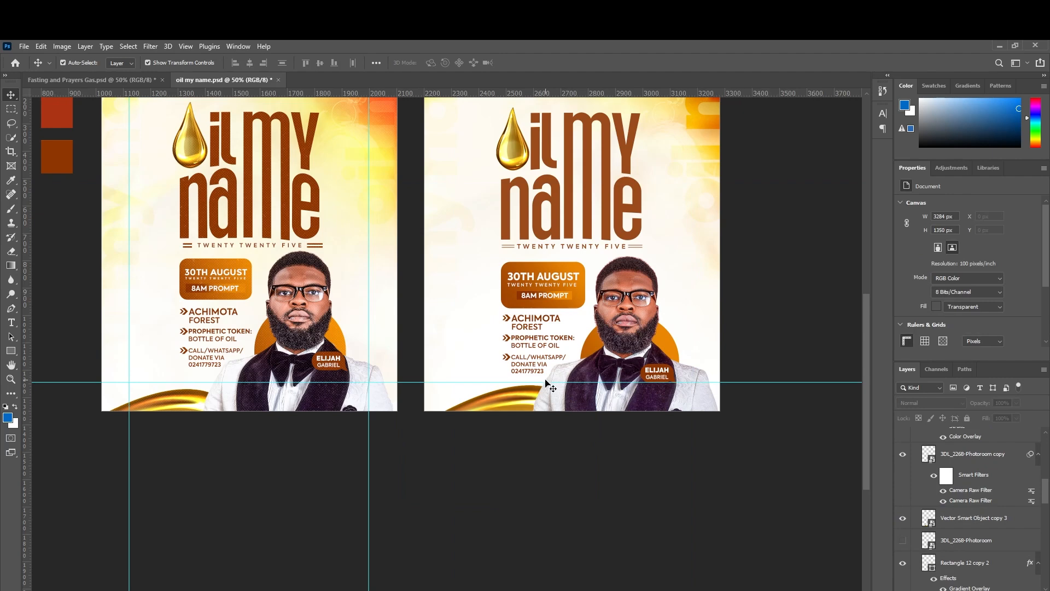
key(ctrl+minus)
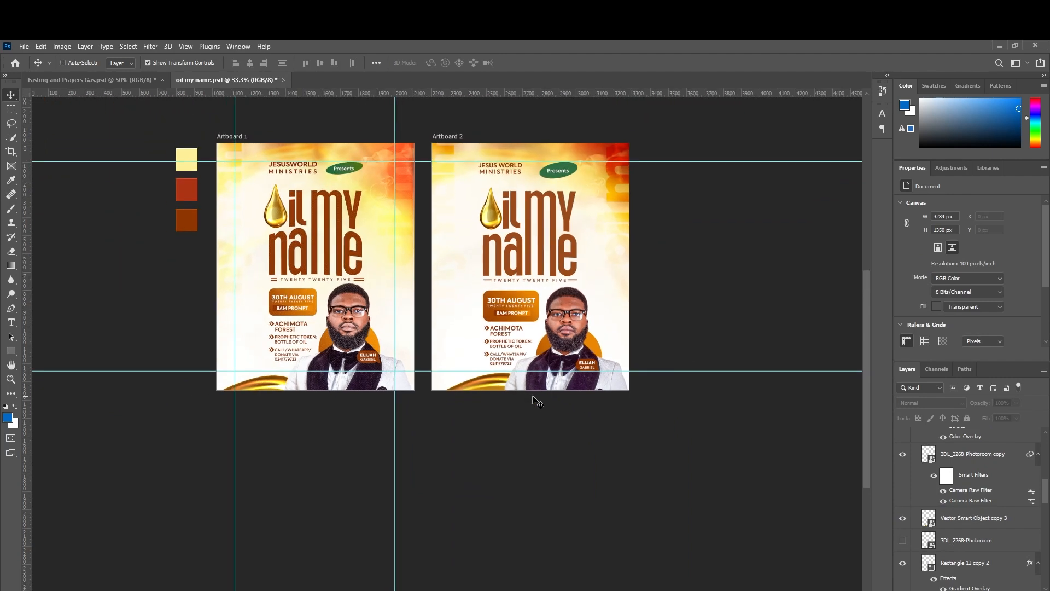
Duplicate the Light copy glow into Artboard 2 and place it over the lower right.
scroll(536, 401, up, 2)
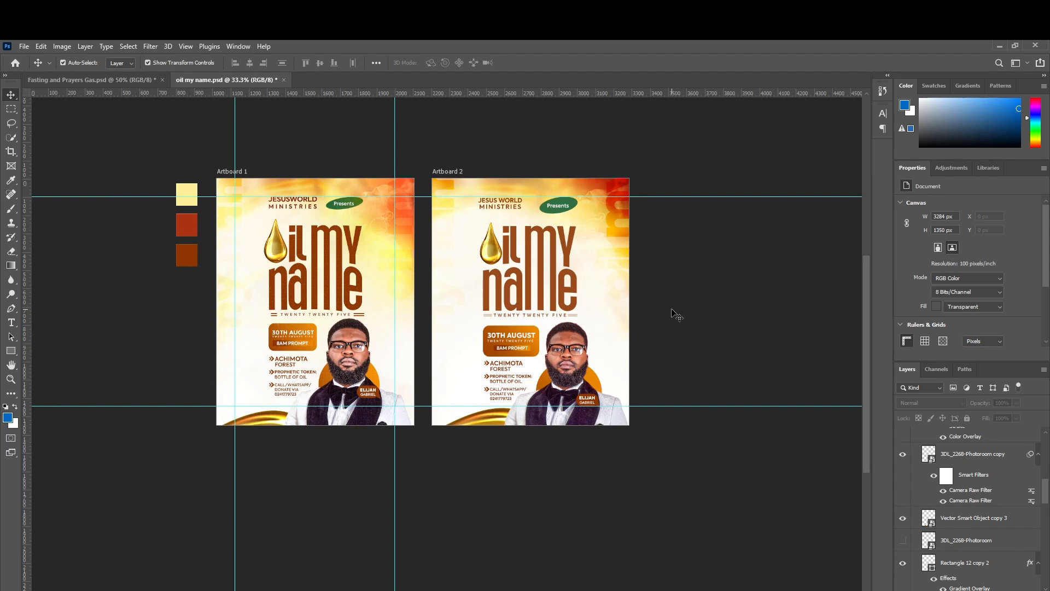
scroll(677, 316, up, 1)
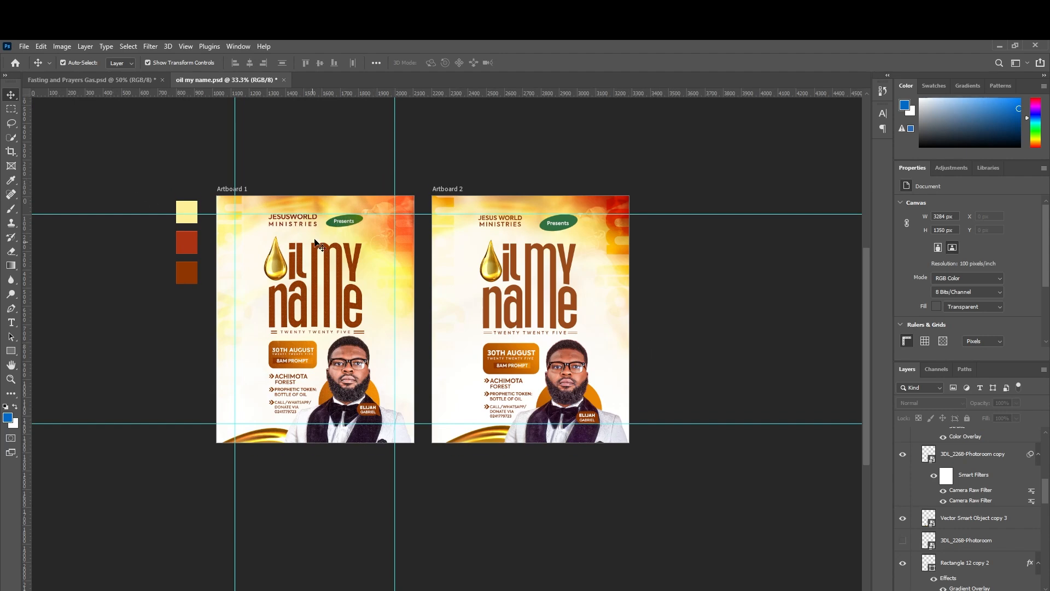
click(348, 372)
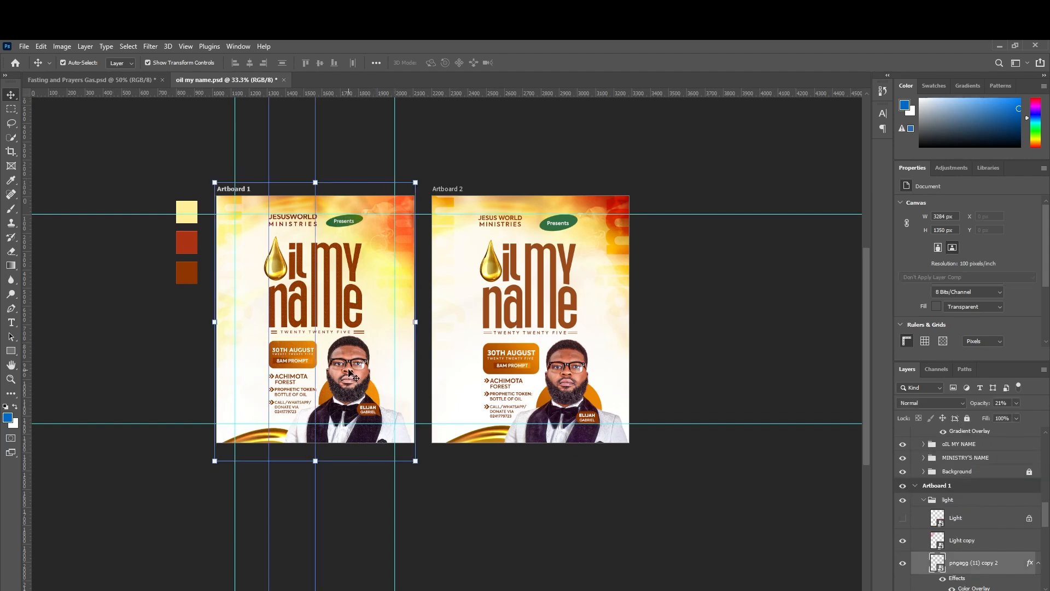
click(903, 518)
click(904, 541)
click(904, 542)
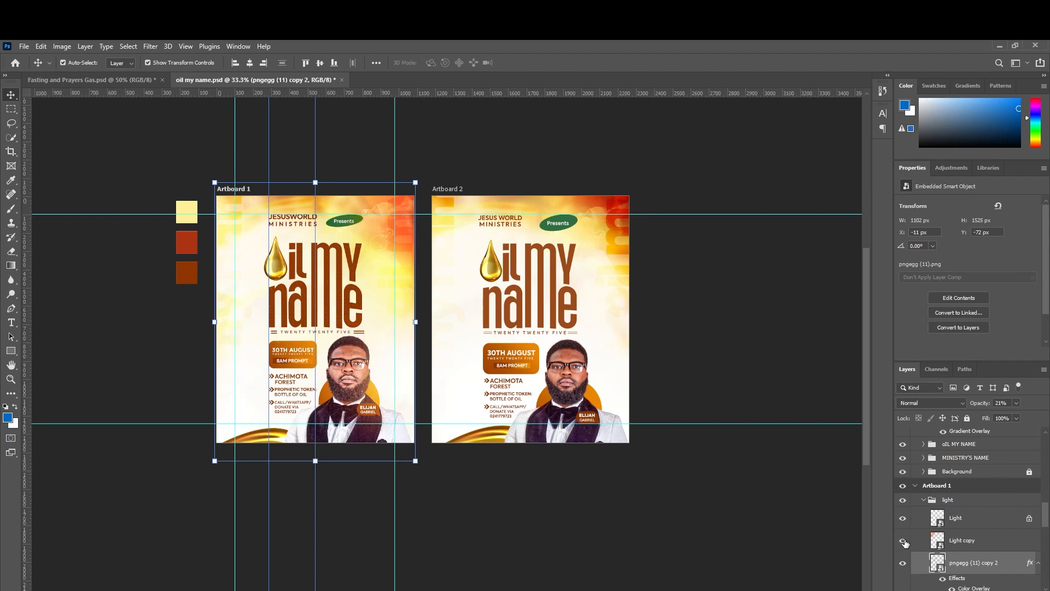
click(954, 542)
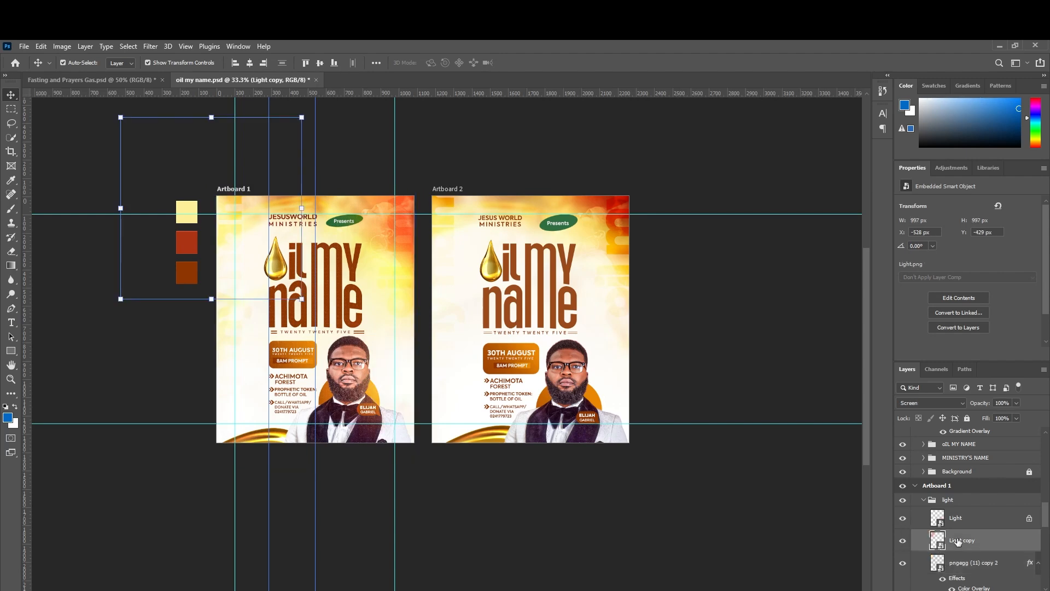
key(ctrl+j)
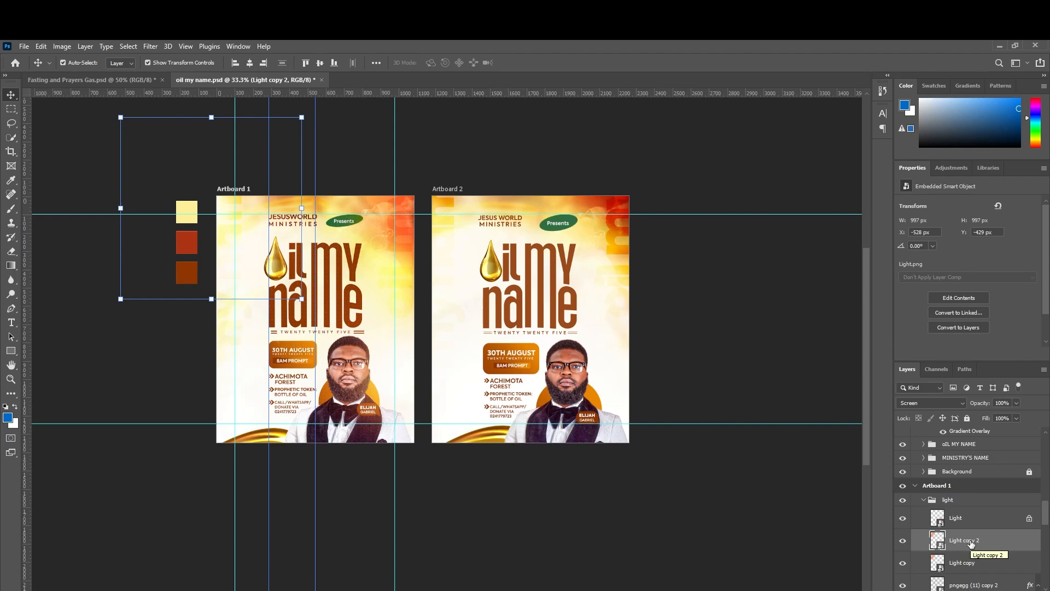
drag(970, 542, 964, 493)
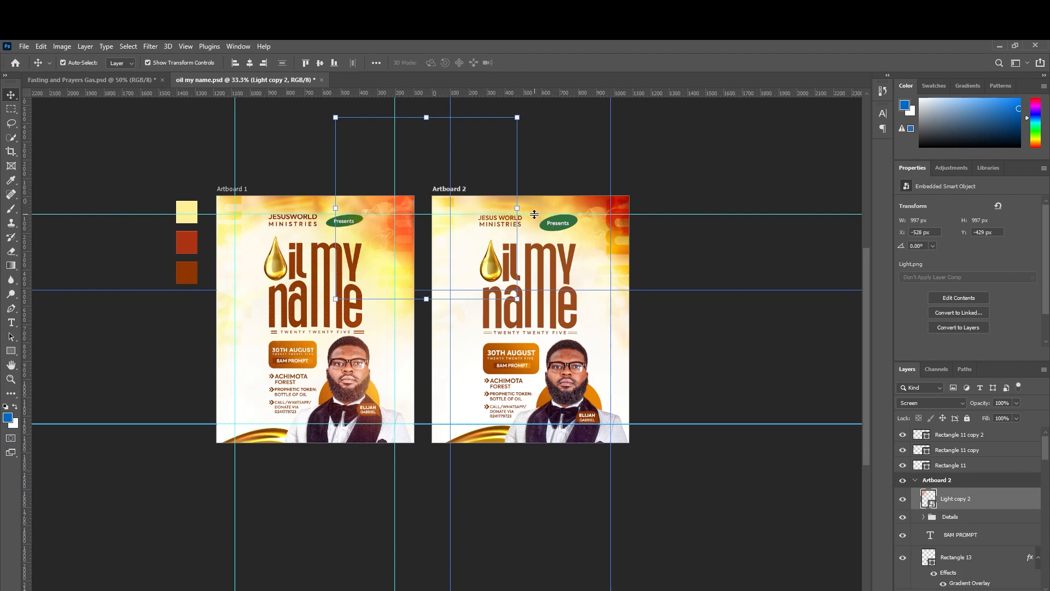
key(ctrl+t)
drag(473, 225, 642, 406)
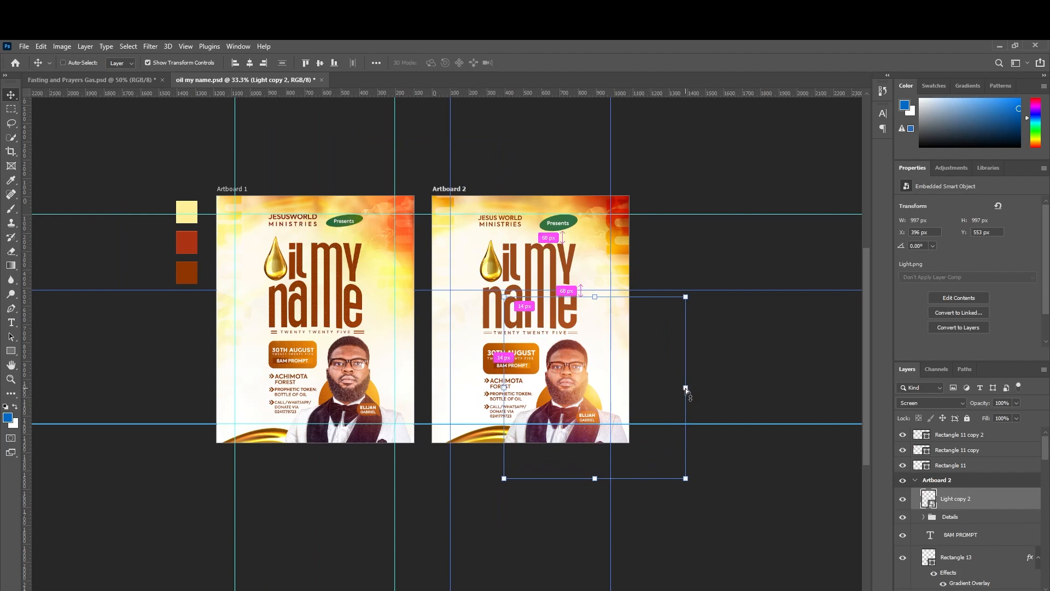
Add a second glow copy positioned near the top of Artboard 2.
key(ctrl+j)
key(ctrl+t)
drag(600, 381, 442, 201)
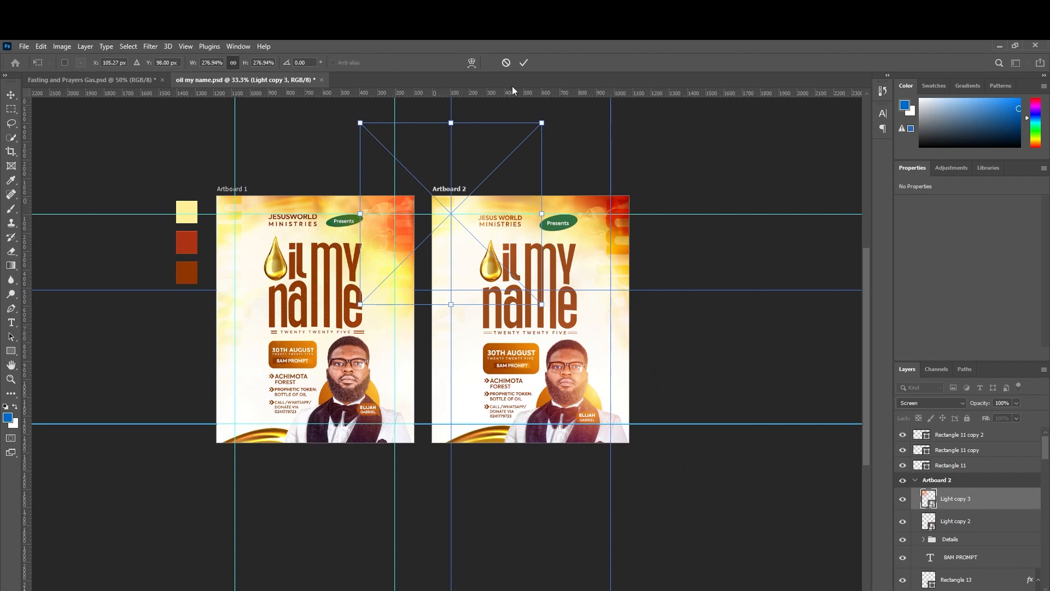
click(521, 64)
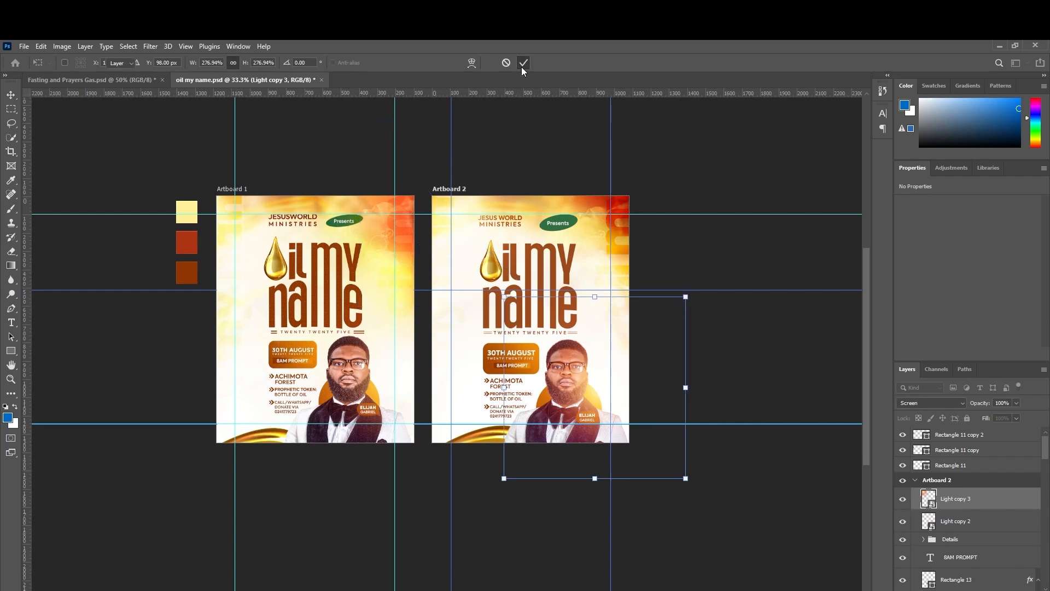
click(720, 343)
Fade the lower-right glow on Artboard 2 to 65% opacity.
click(597, 387)
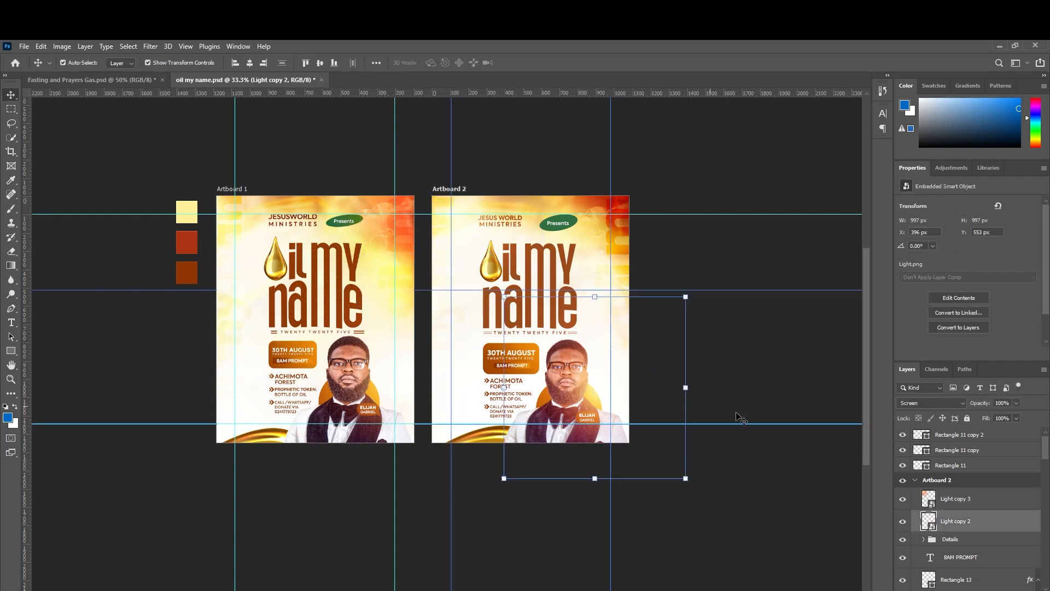
click(1016, 403)
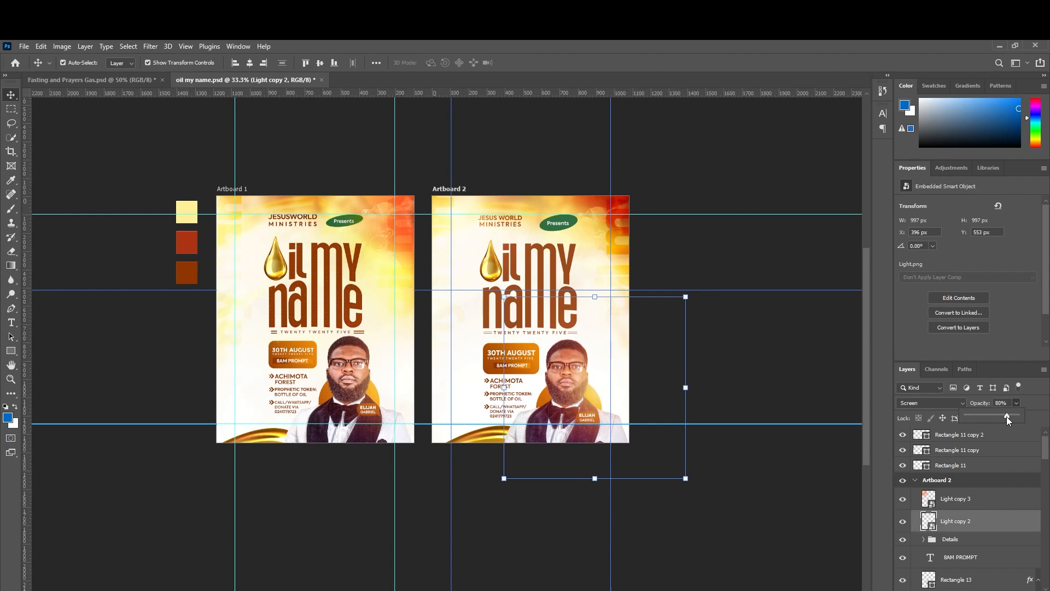
key(ctrl+plus)
key(ctrl+plus)
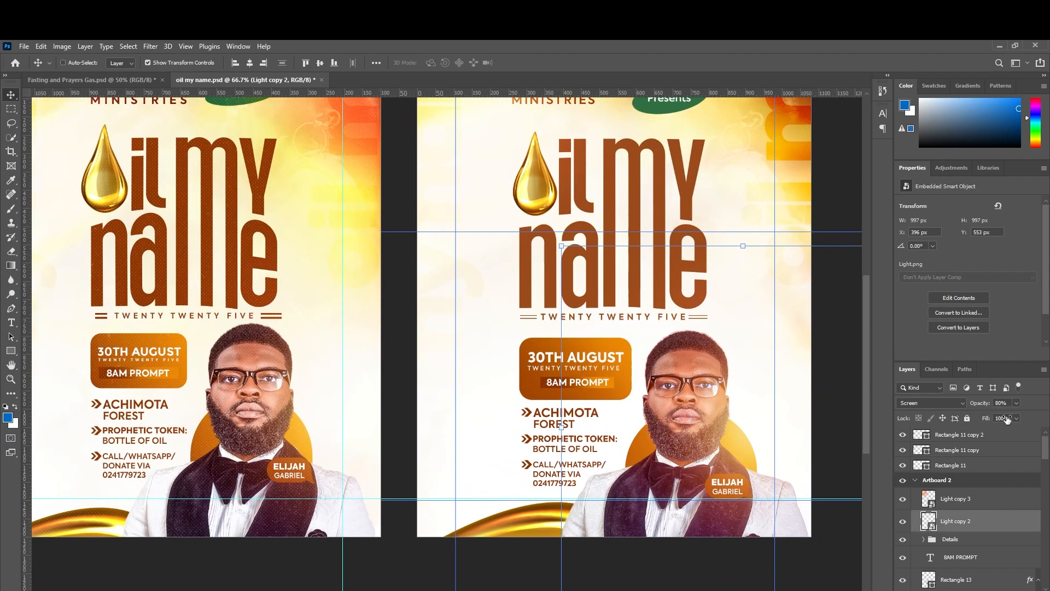
key(ctrl+minus)
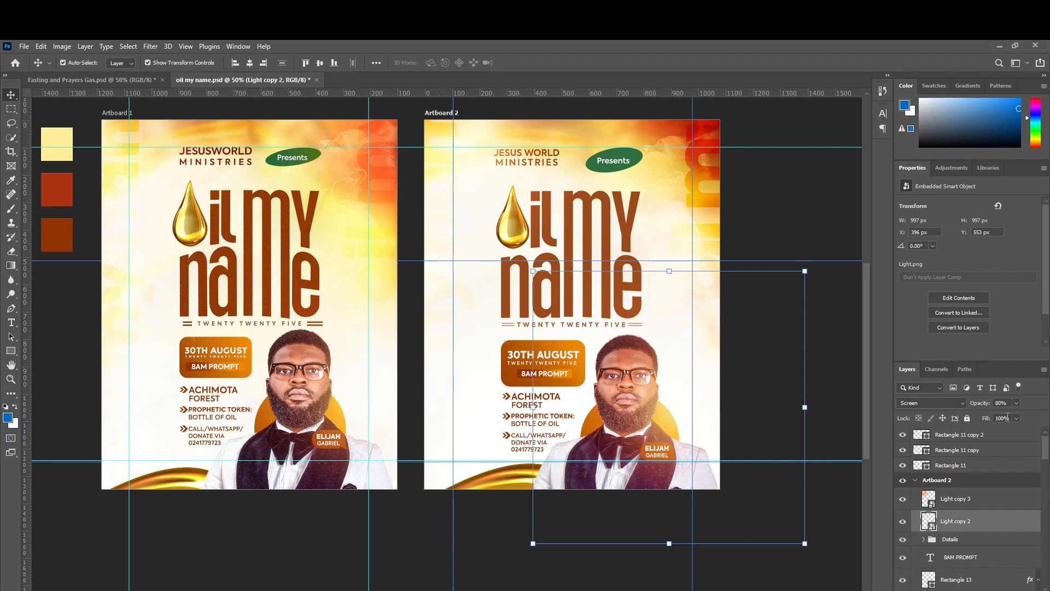
click(1015, 403)
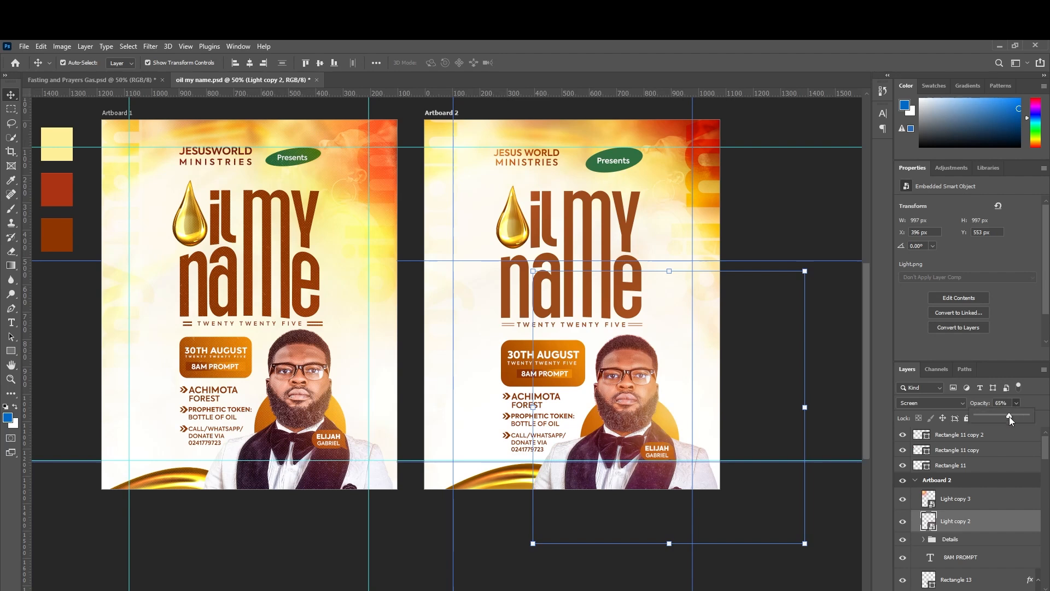
click(804, 234)
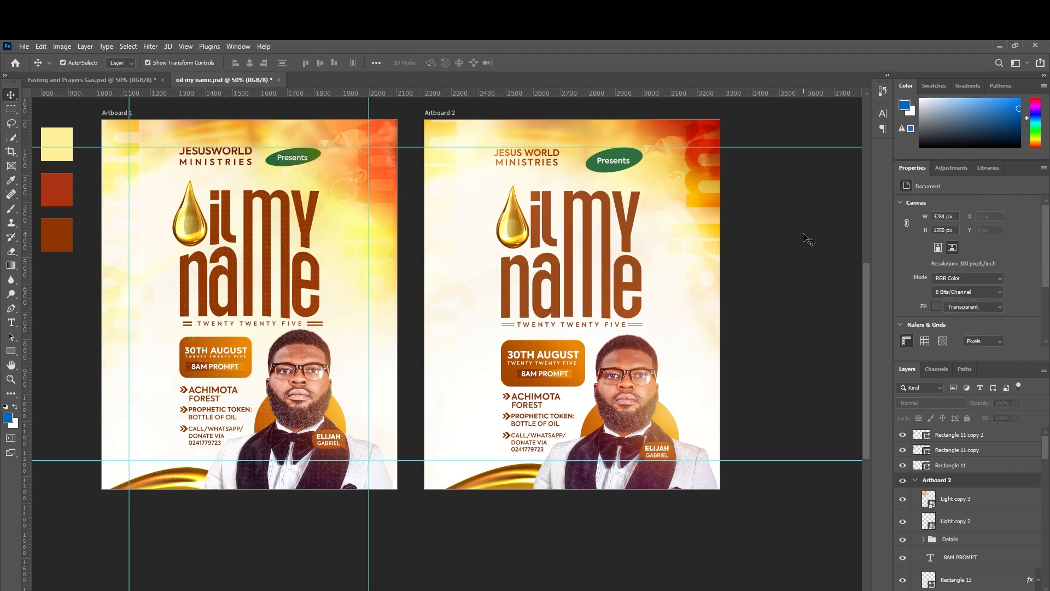
key(ctrl+minus)
Duplicate pngegg (11) copy 2 and place it above Artboard 2's glow layers.
scroll(614, 296, up, 1)
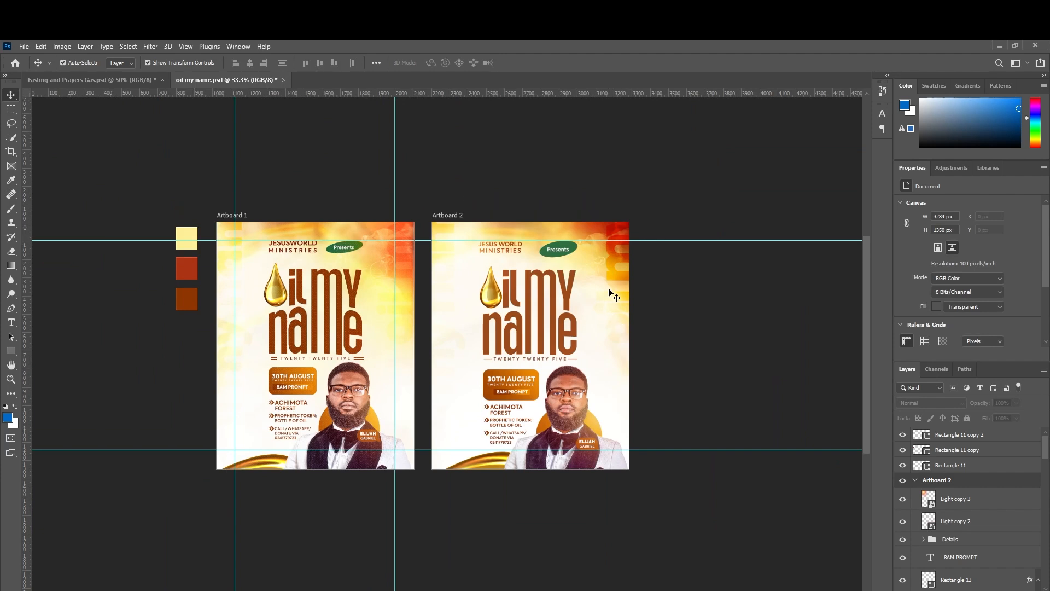
click(342, 295)
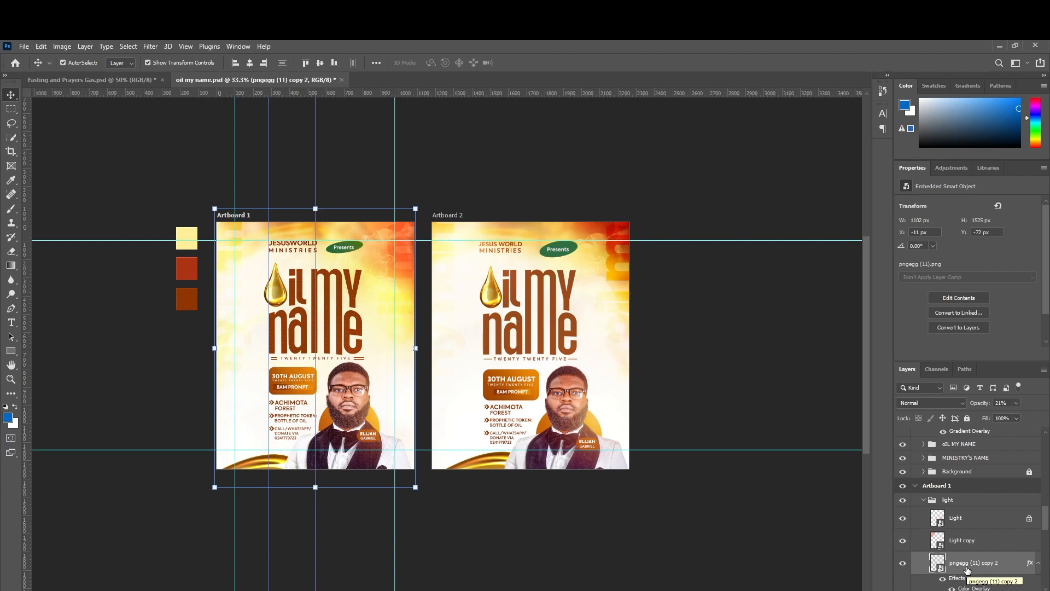
key(ctrl+j)
click(616, 399)
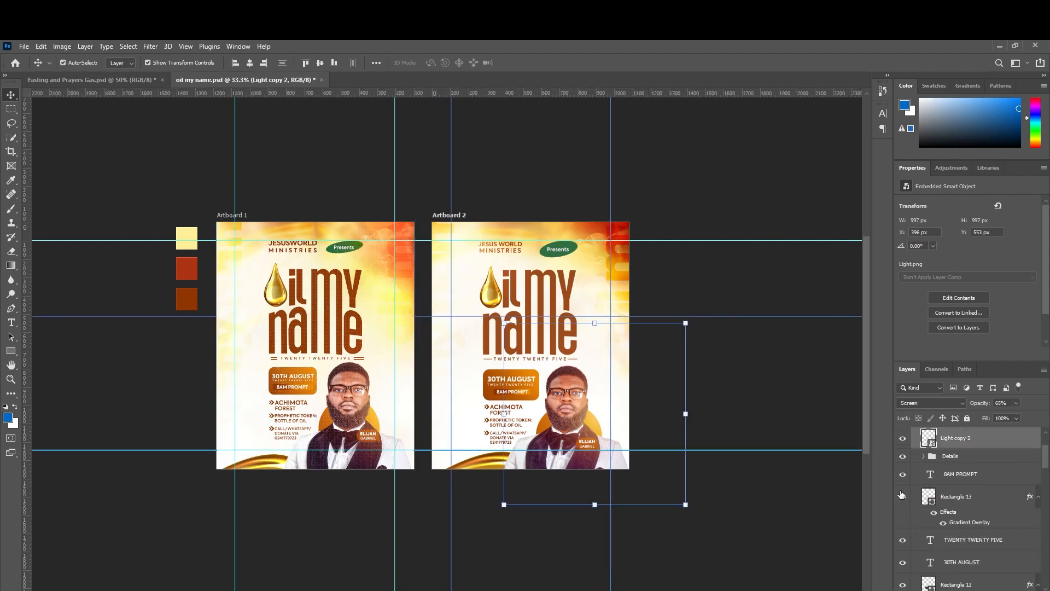
scroll(901, 494, up, 3)
click(940, 501)
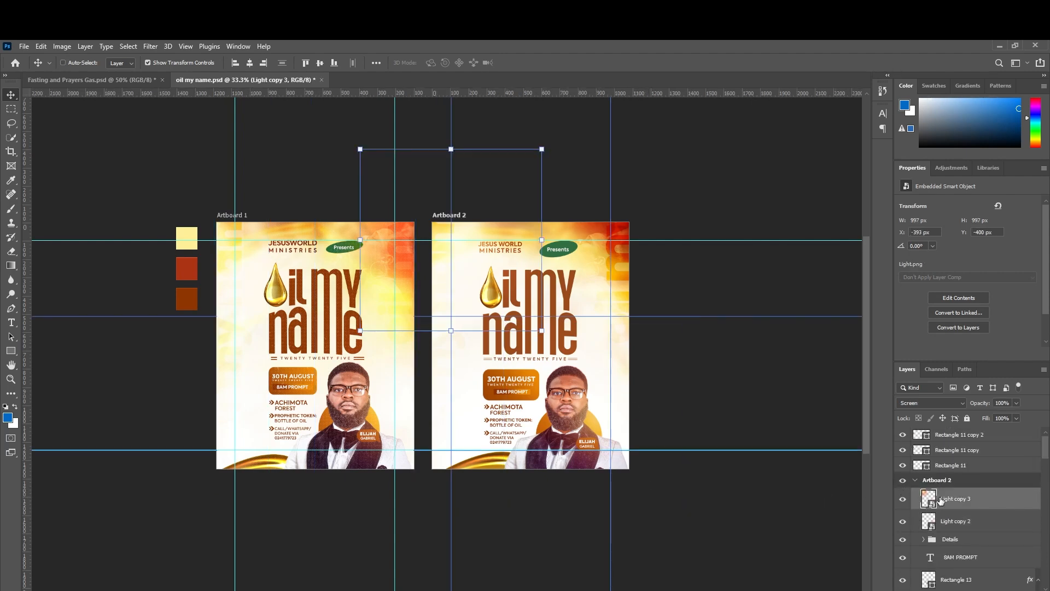
key(ctrl+v)
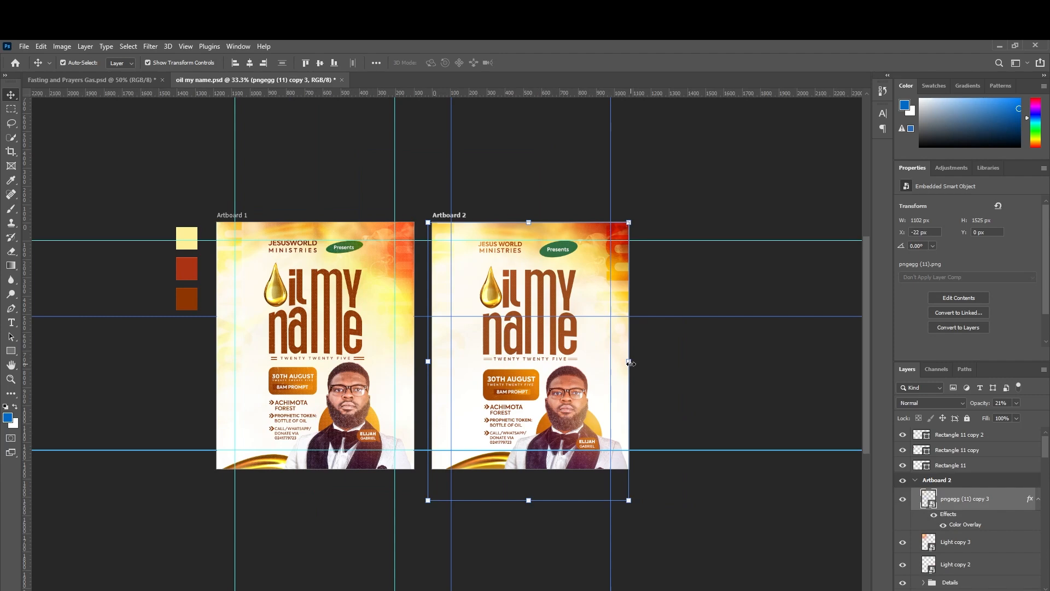
Set the texture copy's opacity to 21% and compare both artboards.
key(ctrl+equal)
key(ctrl+equal)
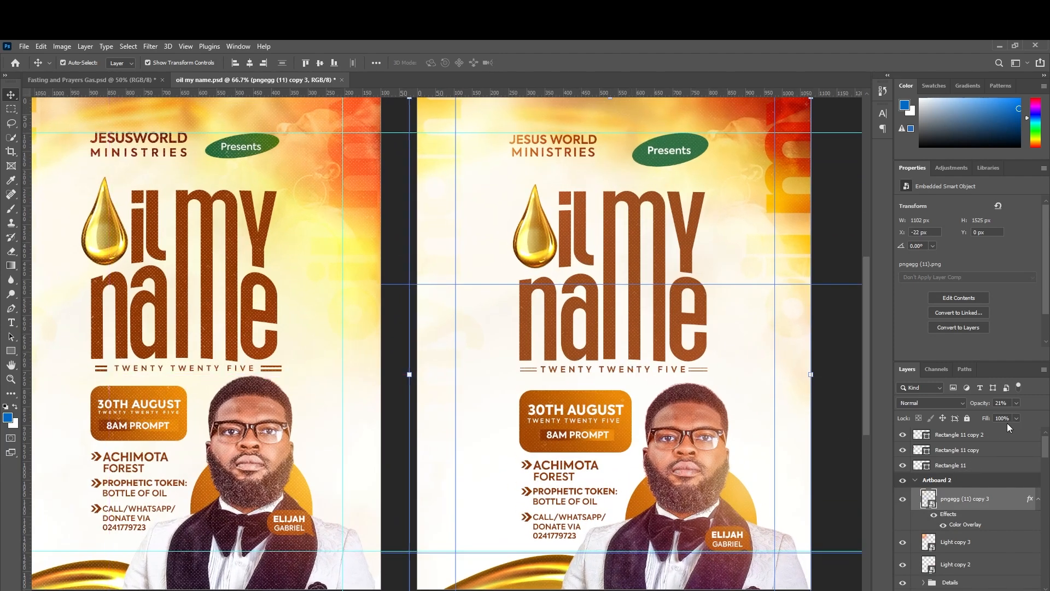
drag(1006, 412, 1023, 415)
key(ctrl+minus)
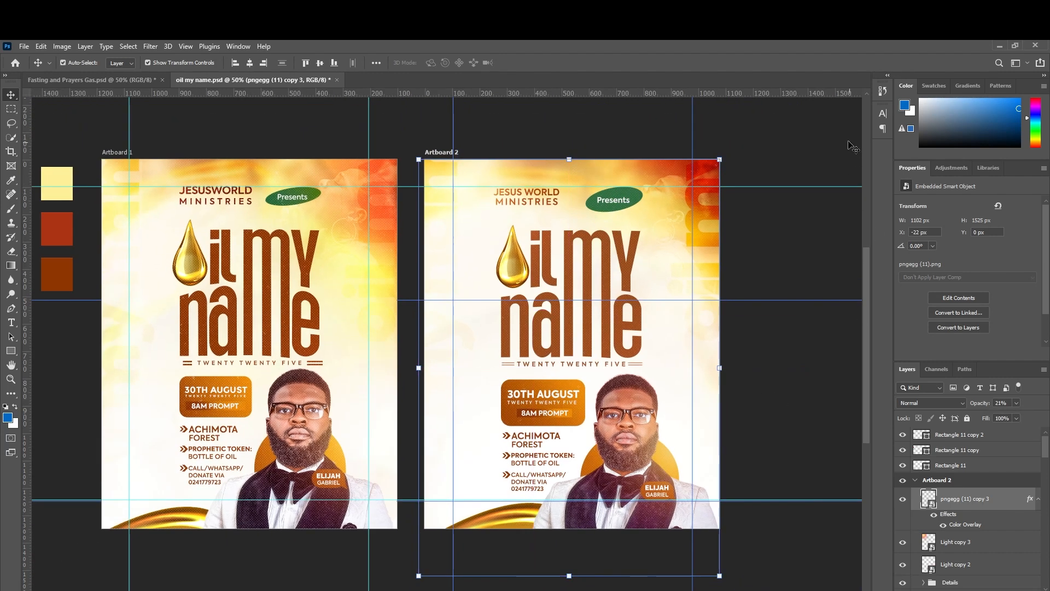
click(781, 134)
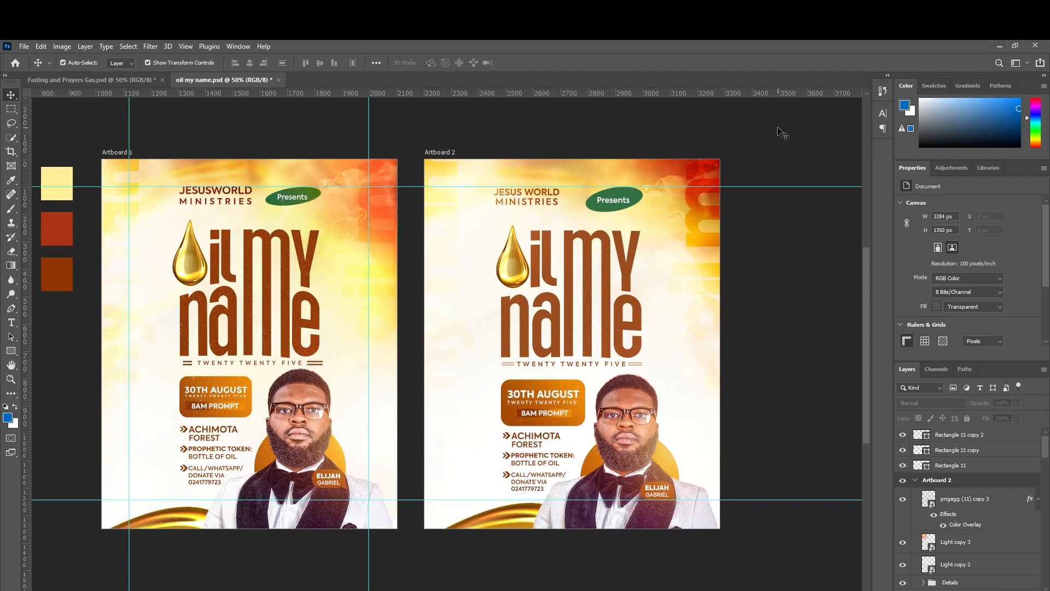